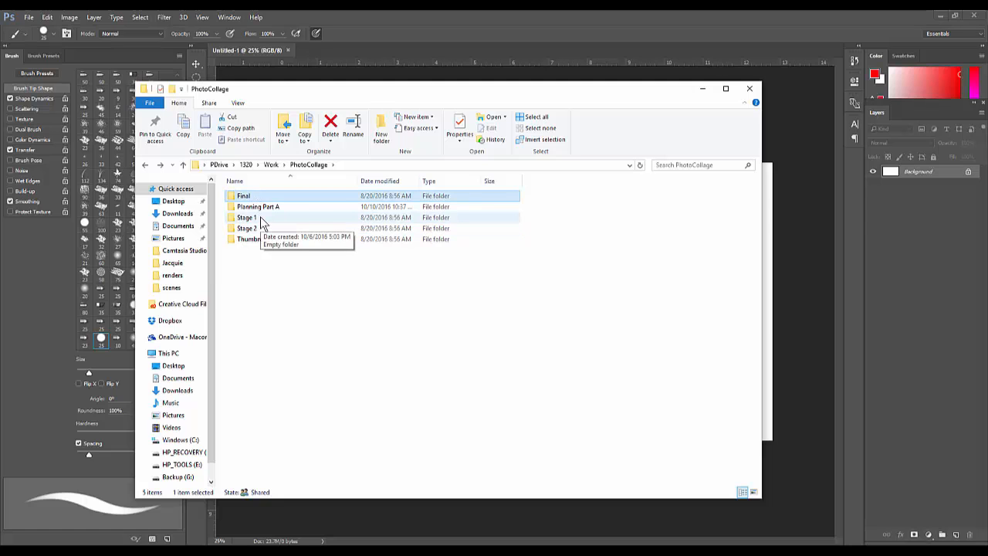
- Examine the Stage 1 and Stage 2 folders inside PhotoCollage and clear the folder window away from the canvas
click(265, 218)
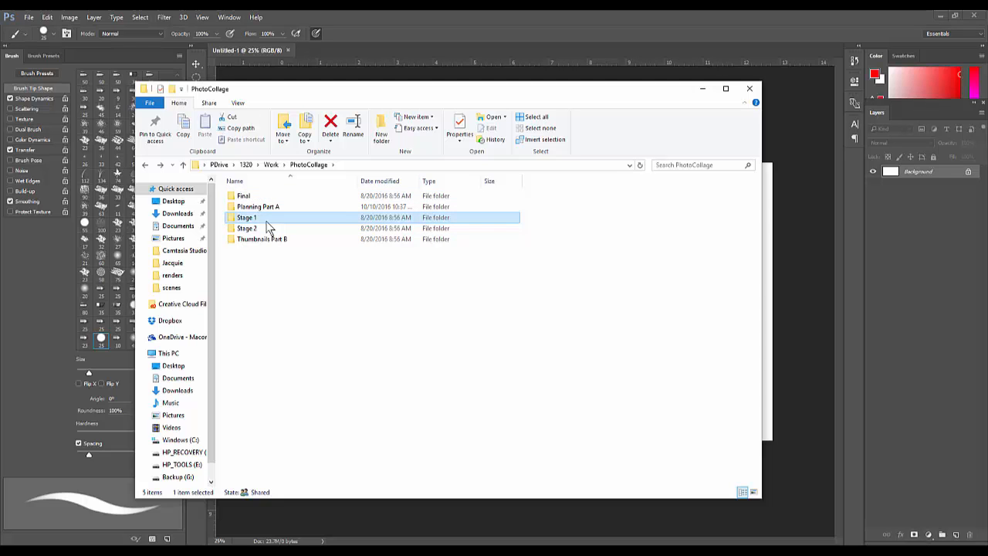
click(270, 228)
click(267, 219)
mouse_move(469, 95)
mouse_down()
mouse_move(260, 108)
mouse_move(0, 77)
mouse_up()
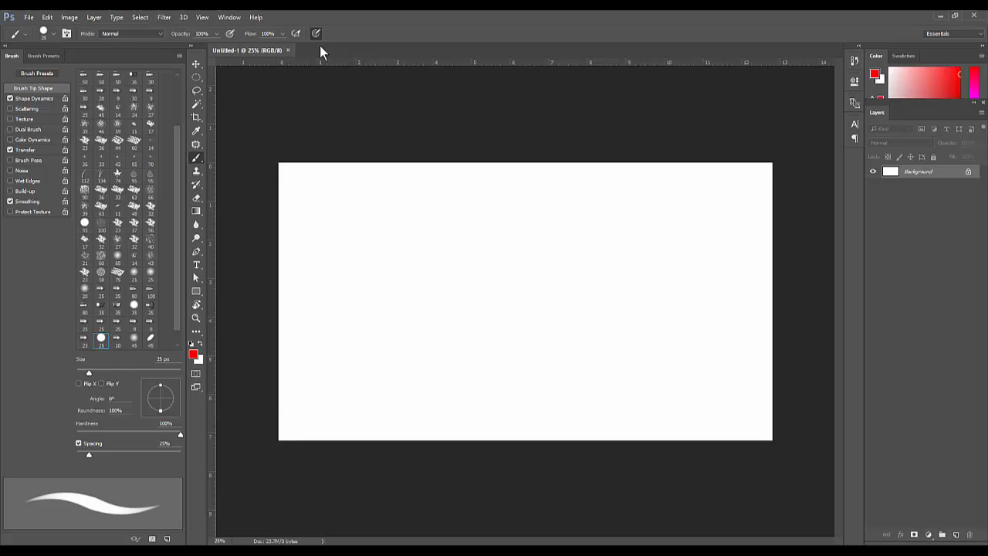
- Create a new white RGB document of 3840 x 2160 pixels at 300 pixels per inch
click(28, 17)
click(36, 31)
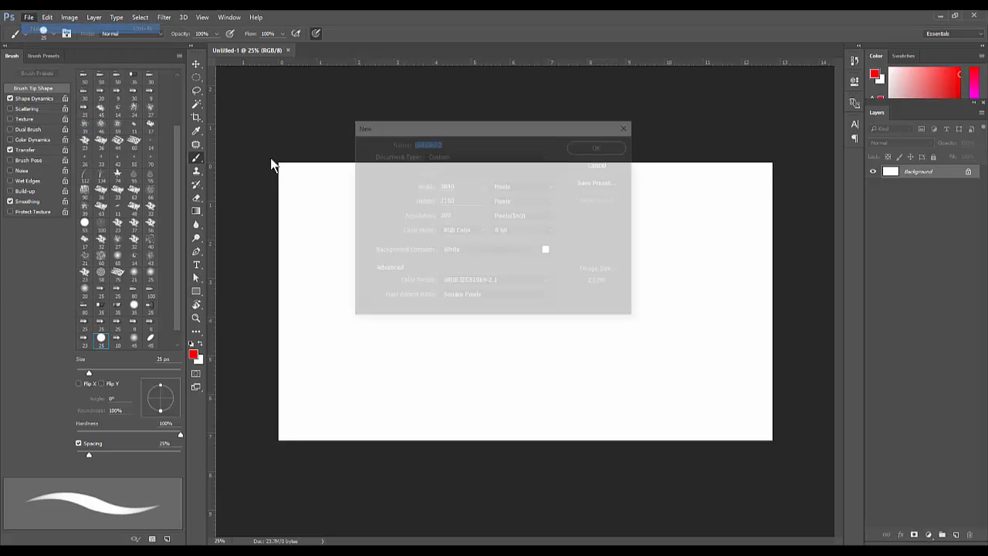
drag(464, 185, 432, 216)
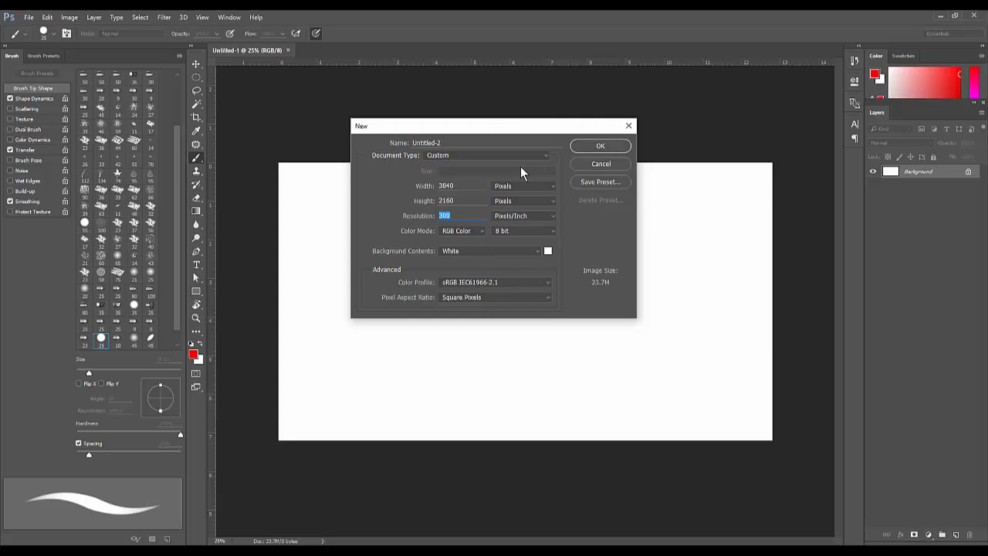
drag(465, 185, 436, 200)
click(593, 145)
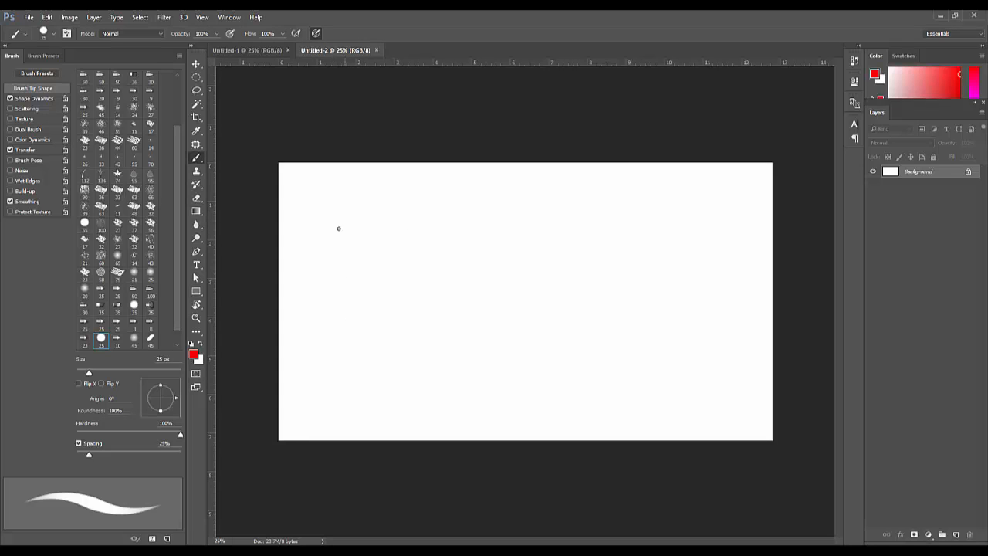
- Brush a red horizontal and vertical line, write 1920 under the horizontal one and label the vertical one
drag(398, 263, 569, 255)
mouse_move(335, 188)
mouse_down()
mouse_move(329, 265)
mouse_move(367, 300)
mouse_move(380, 289)
mouse_move(382, 302)
mouse_up()
mouse_move(390, 275)
mouse_down()
mouse_move(414, 299)
mouse_move(436, 285)
mouse_up()
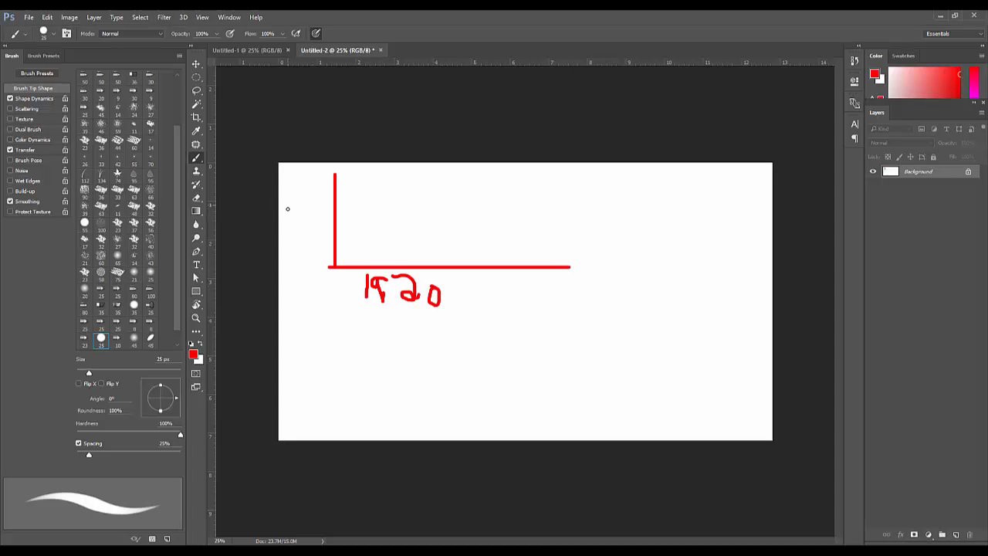
drag(287, 224, 287, 231)
mouse_move(296, 213)
mouse_down()
mouse_move(302, 235)
mouse_move(306, 216)
mouse_move(329, 231)
mouse_move(327, 216)
mouse_up()
- Undo all the red brush lines and handwritten labels on the canvas
key(ctrl+alt+z)
key(ctrl+alt+z)
key(ctrl+alt+z)
key(ctrl+alt+z)
key(ctrl+alt+z)
key(ctrl+alt+z)
key(ctrl+alt+z)
key(ctrl+alt+z)
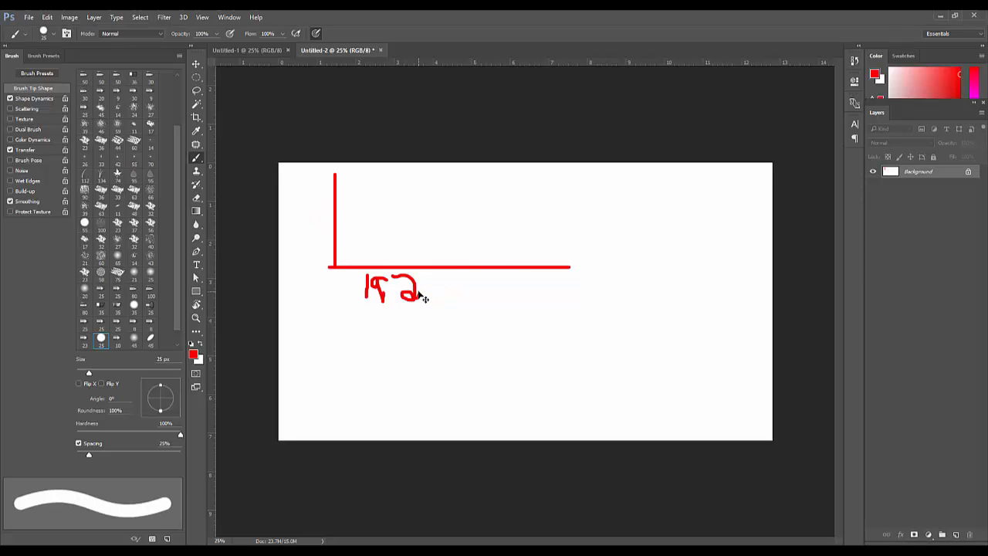
key(ctrl+alt+z)
key(ctrl+alt+z)
key(ctrl+alt+z)
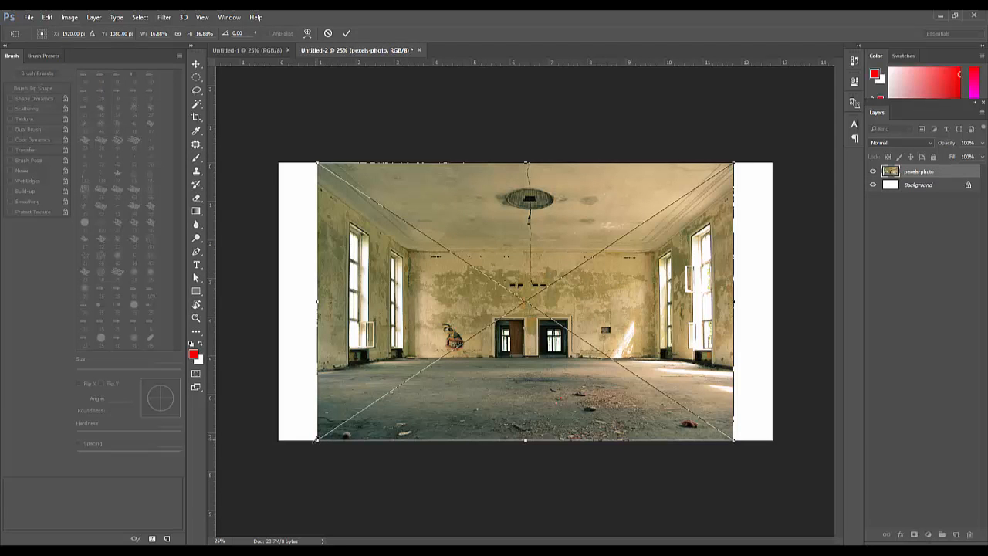
- Scale the placed room photo to 20.07% so it fills the canvas width and position it at about Y 916.5 px
drag(315, 438, 274, 462)
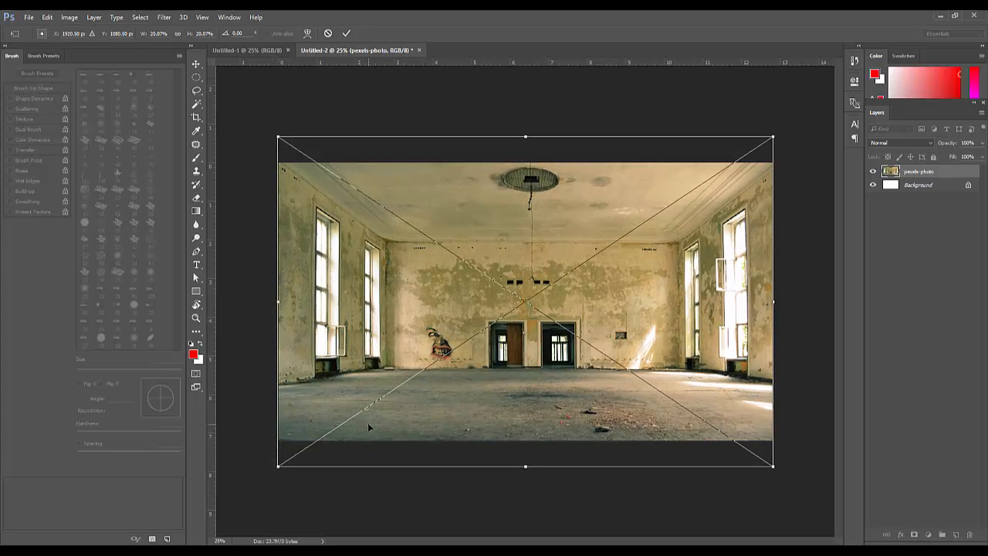
drag(367, 415, 365, 437)
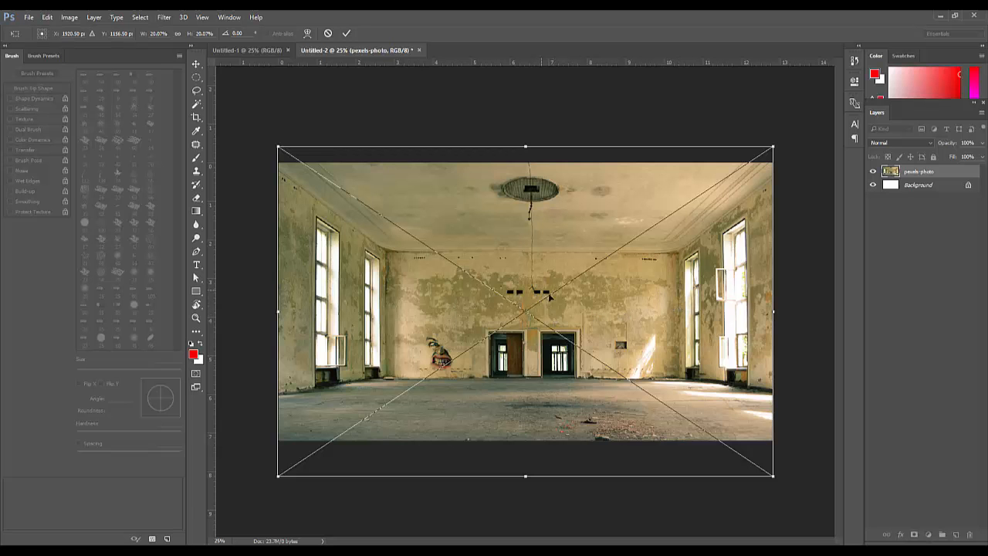
drag(585, 366, 579, 338)
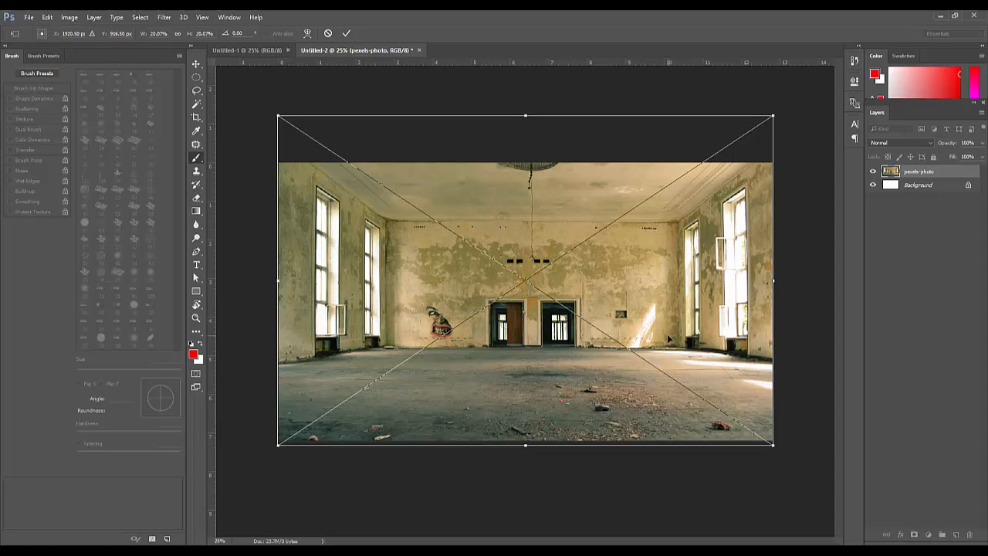
key(Return)
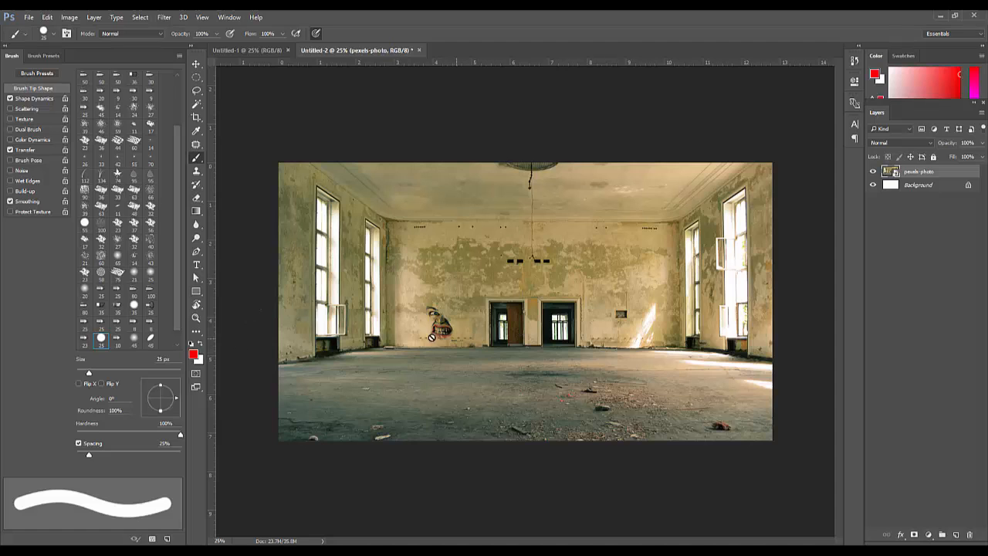
- Rename the pexels-photo layer as Background_Base
double_click(920, 172)
text(t)
text(ackground_Base)
key(Return)
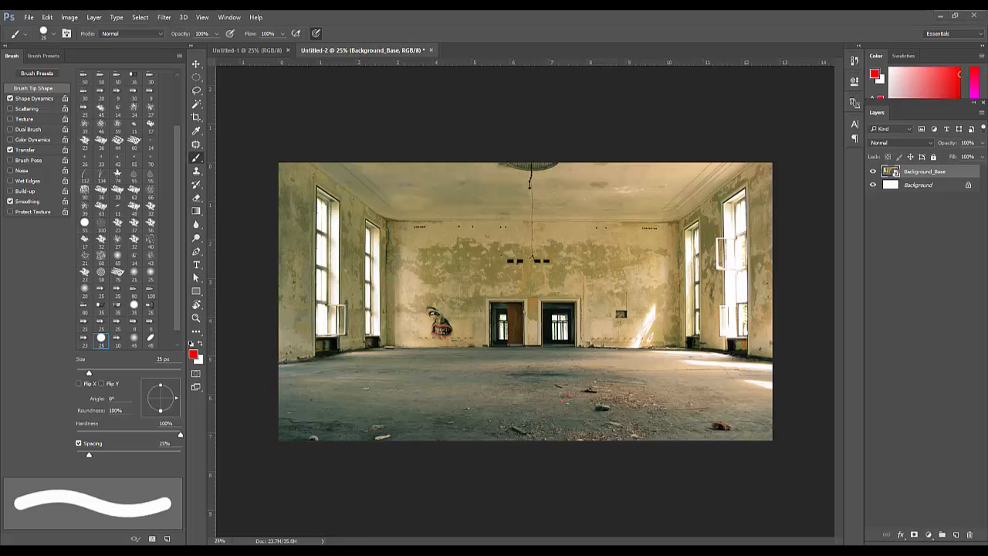
- Place the old newspaper collage image centred above the room photo at 62.96% and rename its layer Papers
key(ctrl+t)
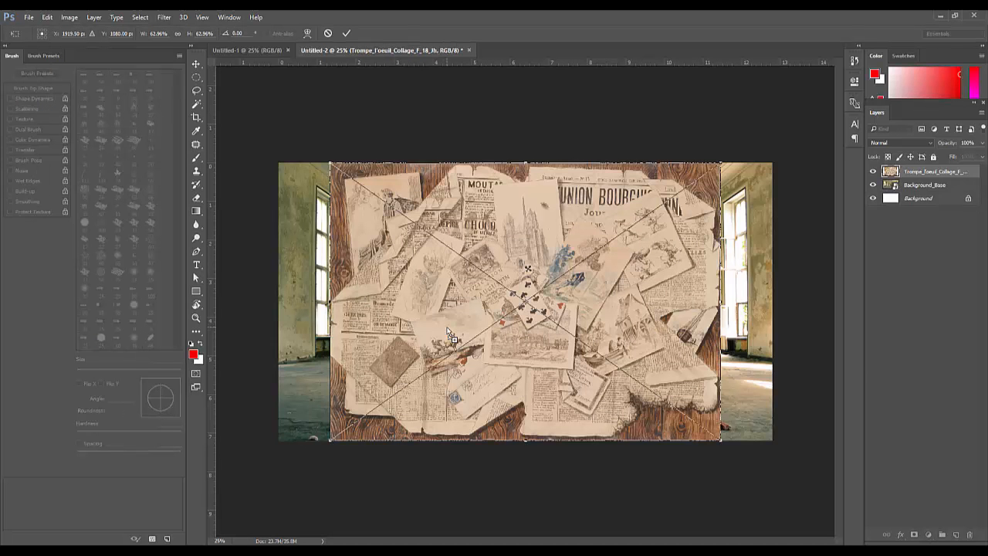
key(Return)
key(b)
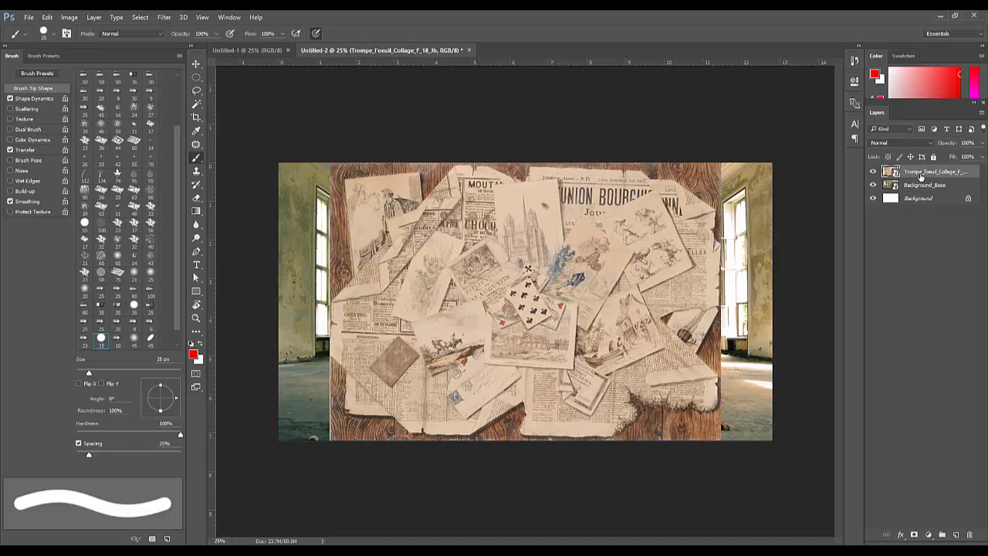
double_click(917, 174)
text(Papers)
key(Return)
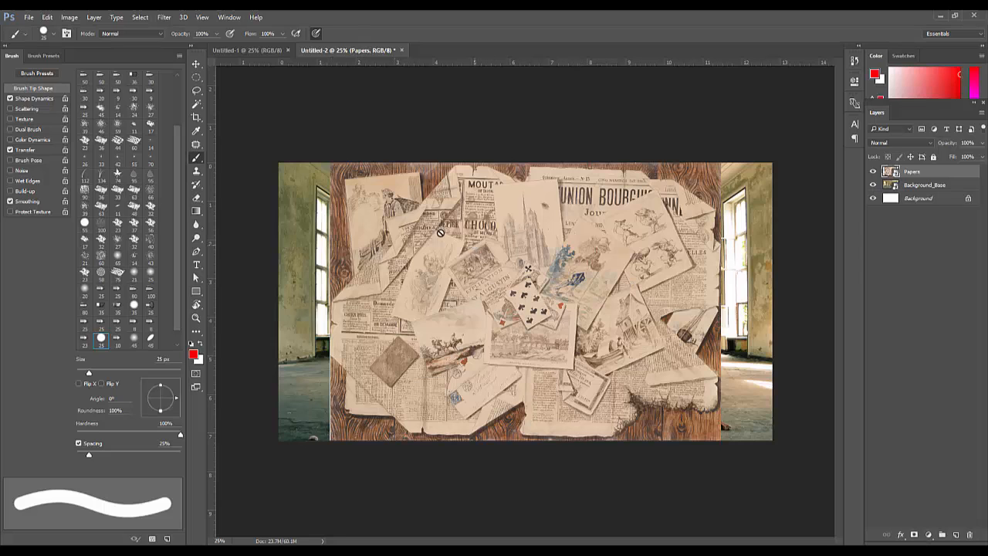
- Select the wood around the upper left corner of the Papers image with the Quick Selection tool
click(196, 105)
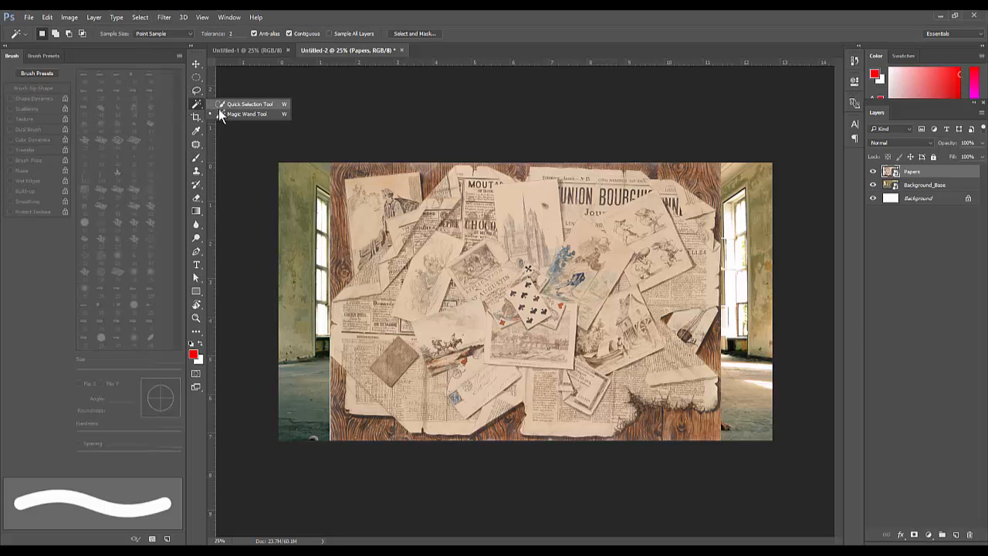
click(222, 115)
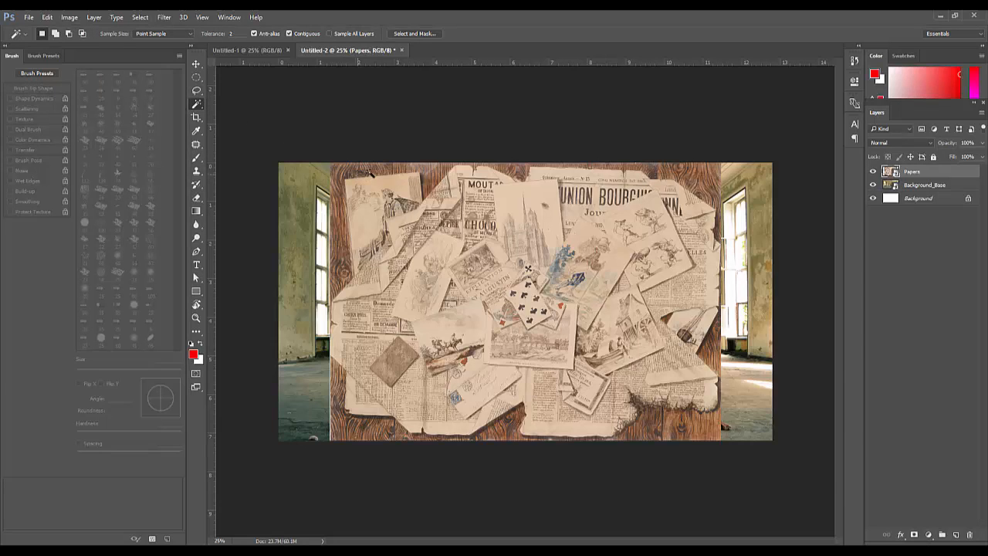
drag(361, 176, 406, 179)
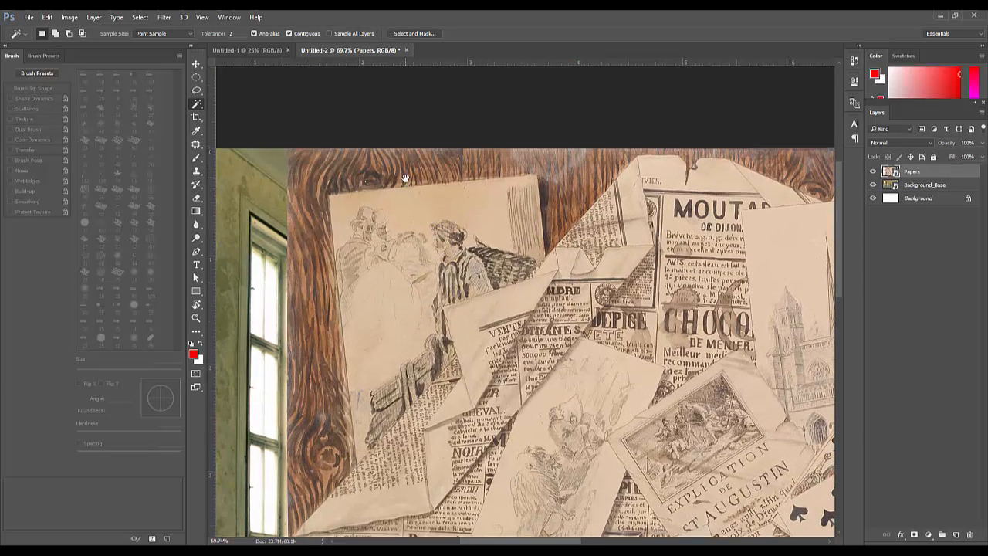
right_click(198, 107)
click(222, 104)
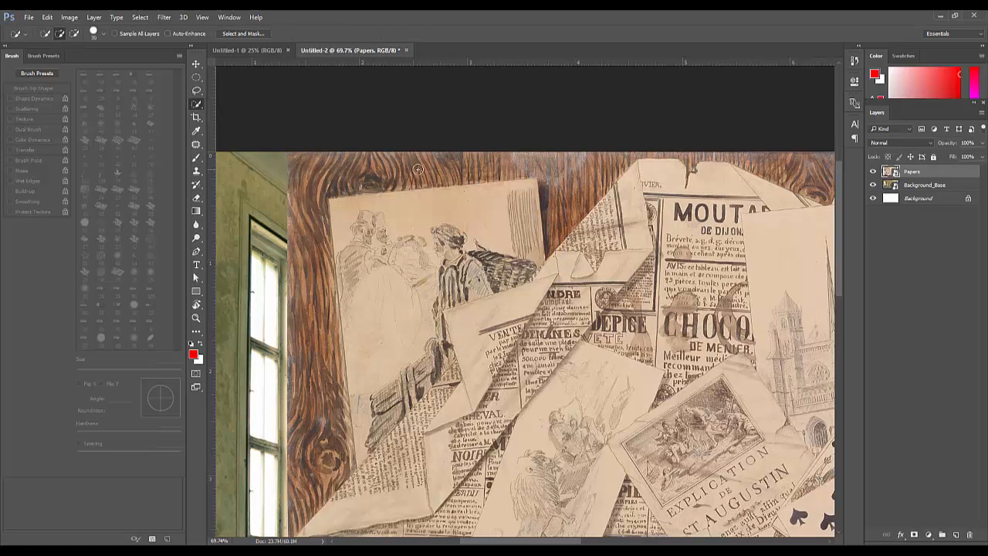
drag(326, 176, 325, 531)
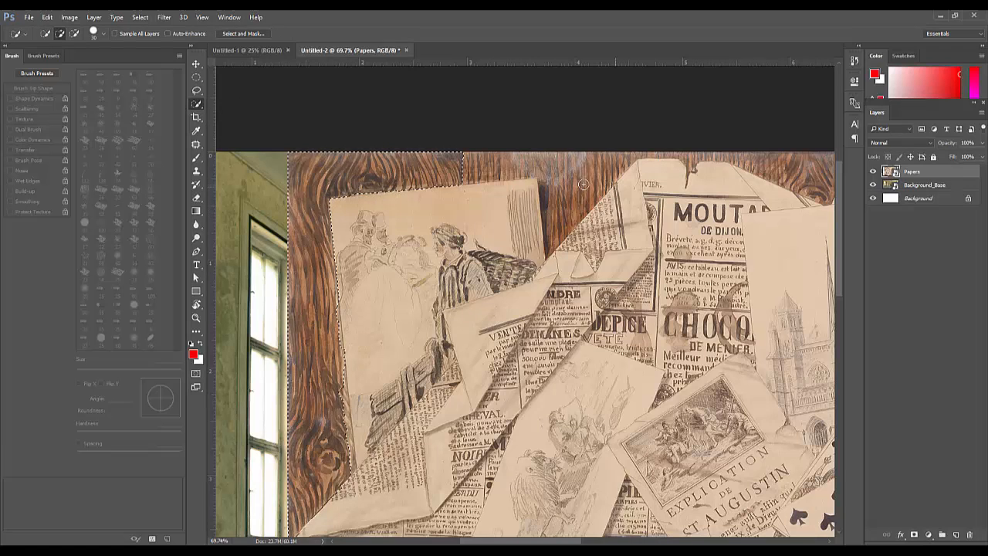
mouse_move(582, 185)
mouse_down()
mouse_move(635, 164)
mouse_move(405, 216)
mouse_up()
key(space)
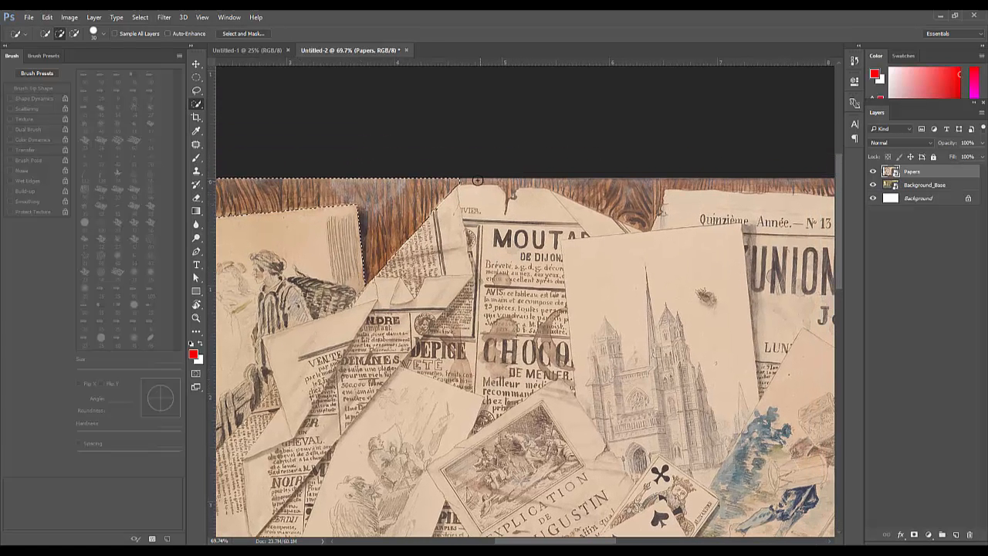
- Extend the selection over the wood along the collage's top edge and down its right side to the burnt corner
mouse_move(458, 185)
mouse_down()
mouse_move(607, 179)
mouse_move(650, 208)
mouse_move(652, 193)
mouse_move(679, 190)
mouse_up()
mouse_move(454, 207)
mouse_down()
mouse_move(766, 215)
mouse_move(535, 223)
mouse_move(560, 223)
mouse_up()
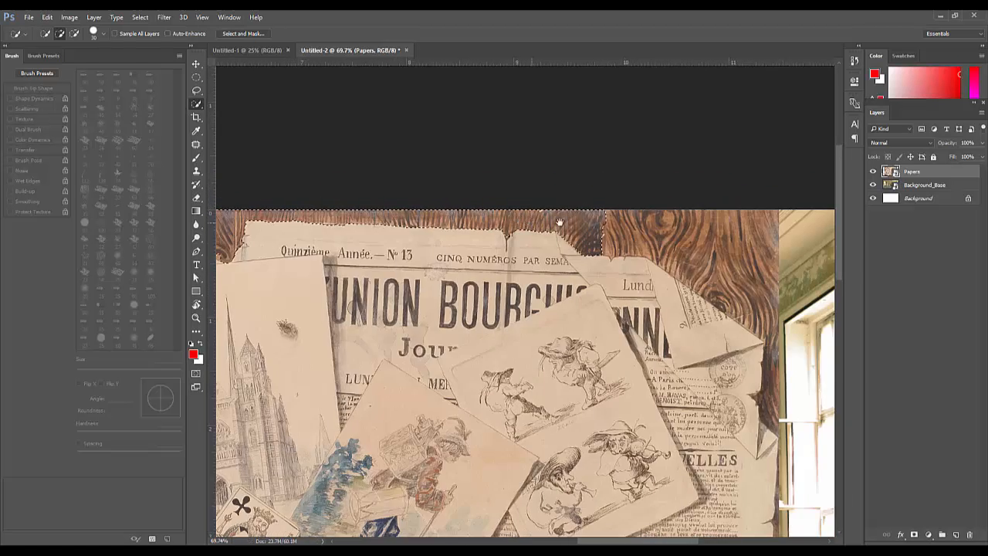
mouse_move(655, 232)
mouse_down()
mouse_move(706, 253)
mouse_move(579, 87)
mouse_up()
drag(649, 464, 678, 291)
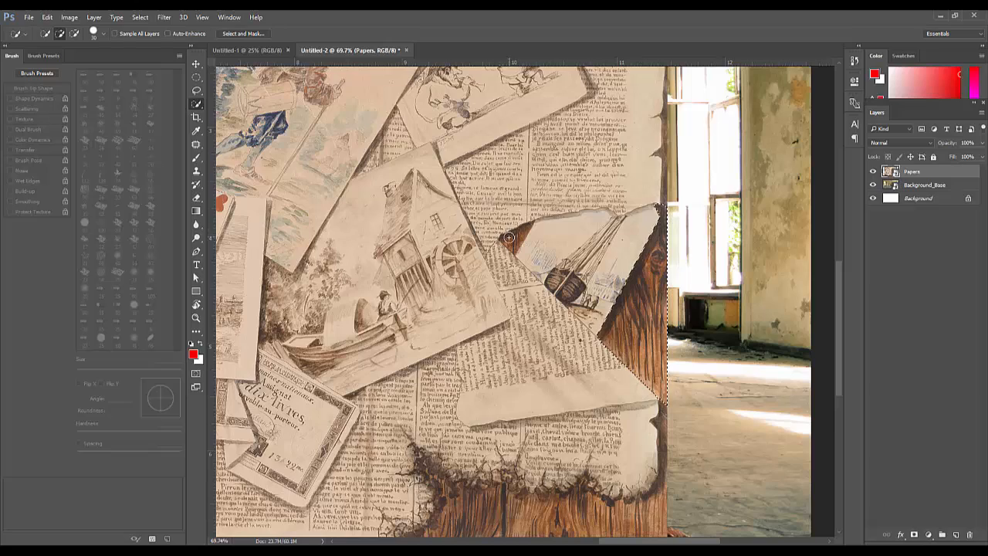
drag(533, 425, 566, 264)
mouse_move(658, 397)
mouse_down()
mouse_move(603, 374)
mouse_move(500, 372)
mouse_move(432, 398)
mouse_up()
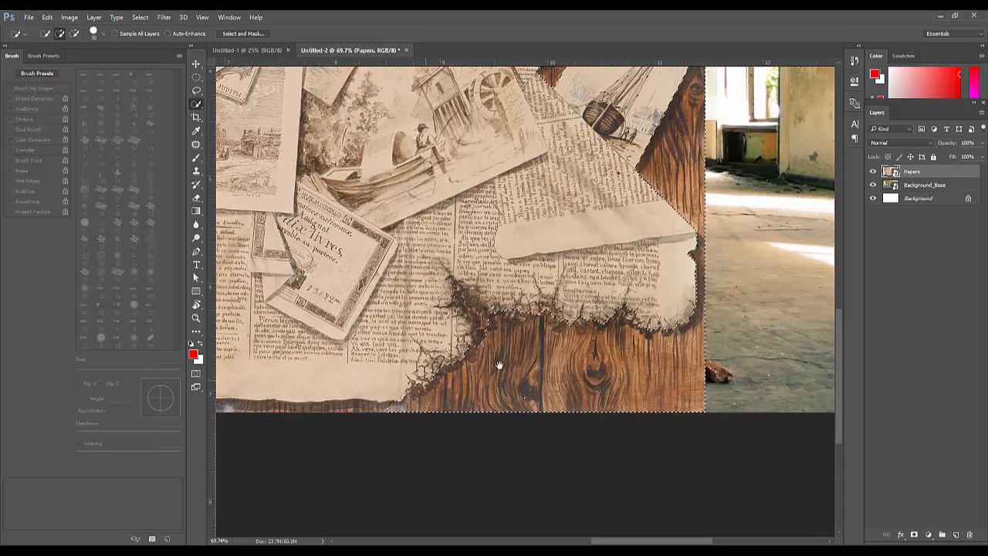
- Extend the selection over the wood along the collage's bottom edge and up around its lower left corner
mouse_move(500, 366)
mouse_down()
mouse_move(619, 352)
mouse_move(587, 291)
mouse_up()
drag(486, 394, 305, 394)
mouse_move(584, 377)
mouse_down()
mouse_move(608, 375)
mouse_move(518, 350)
mouse_up()
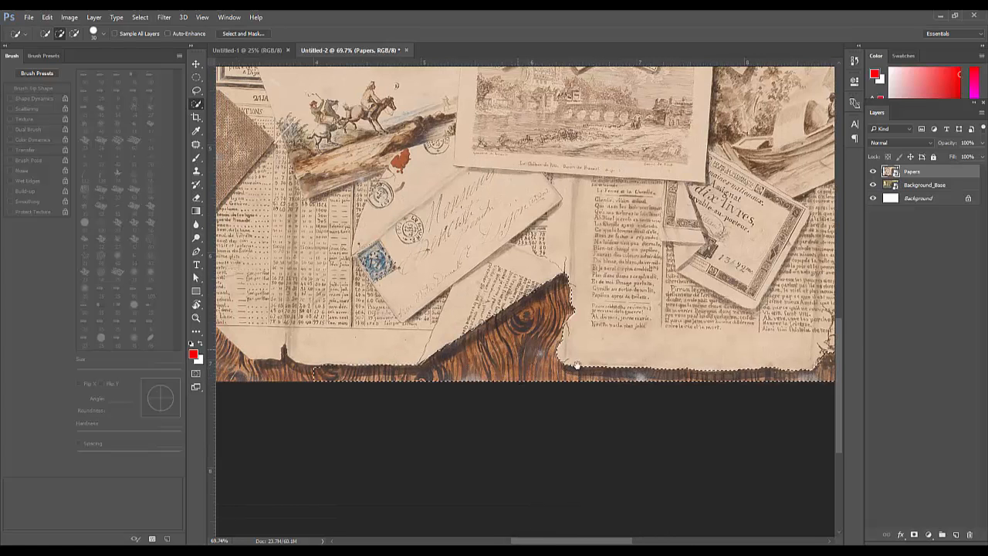
scroll(576, 365, left, 5)
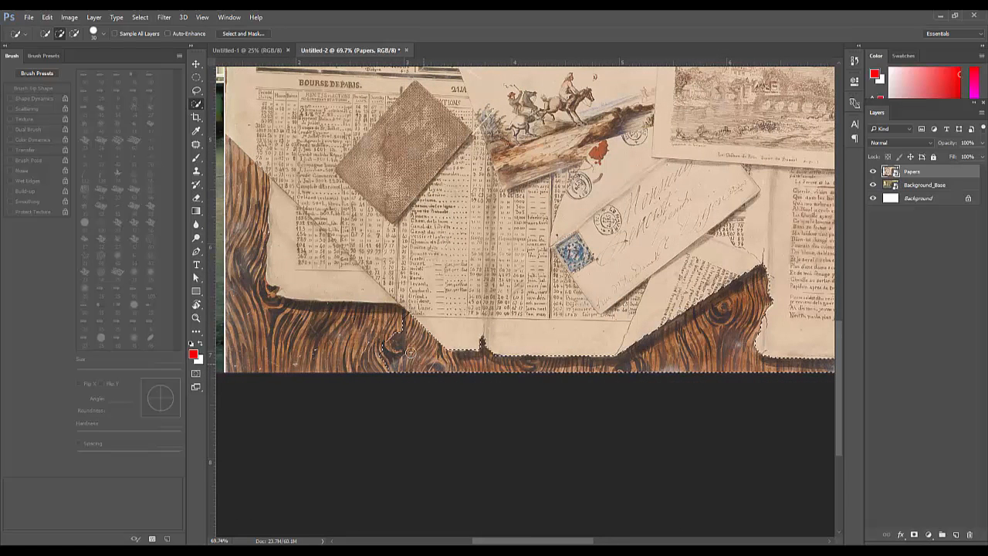
scroll(417, 349, left, 4)
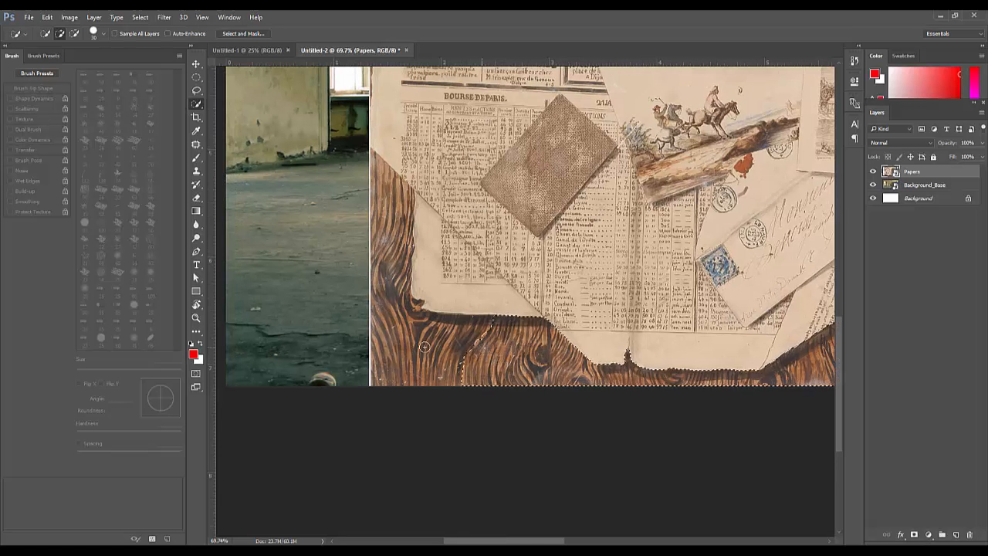
mouse_move(424, 347)
mouse_down()
mouse_move(393, 327)
mouse_move(384, 219)
mouse_up()
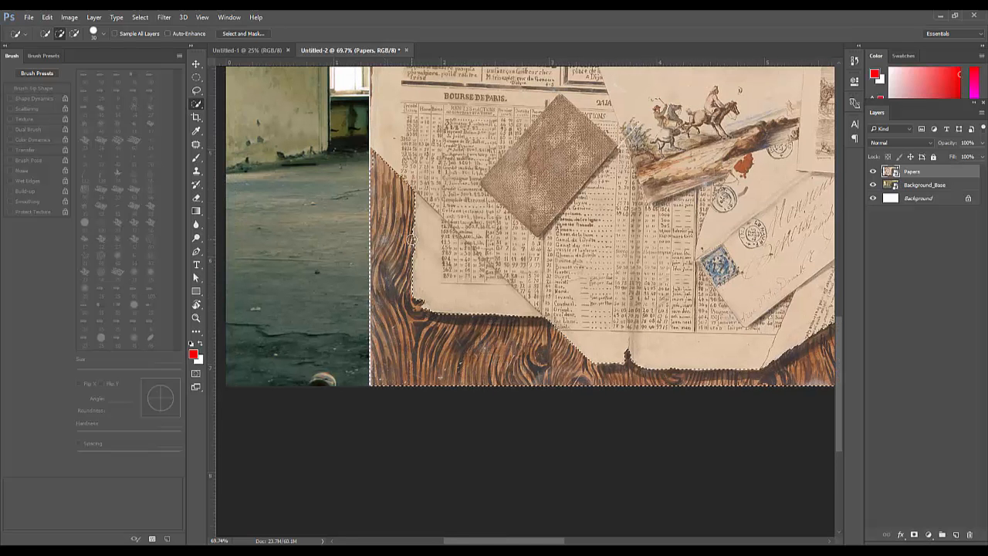
- Invert the wood selection and add a layer mask from it to Papers, keeping only the newspapers
key(ctrl+0)
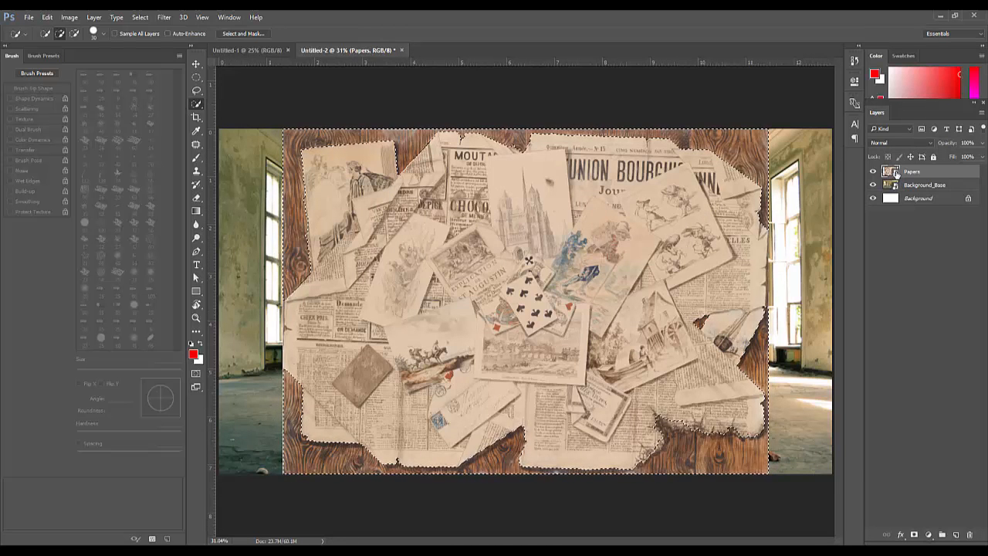
key(Delete)
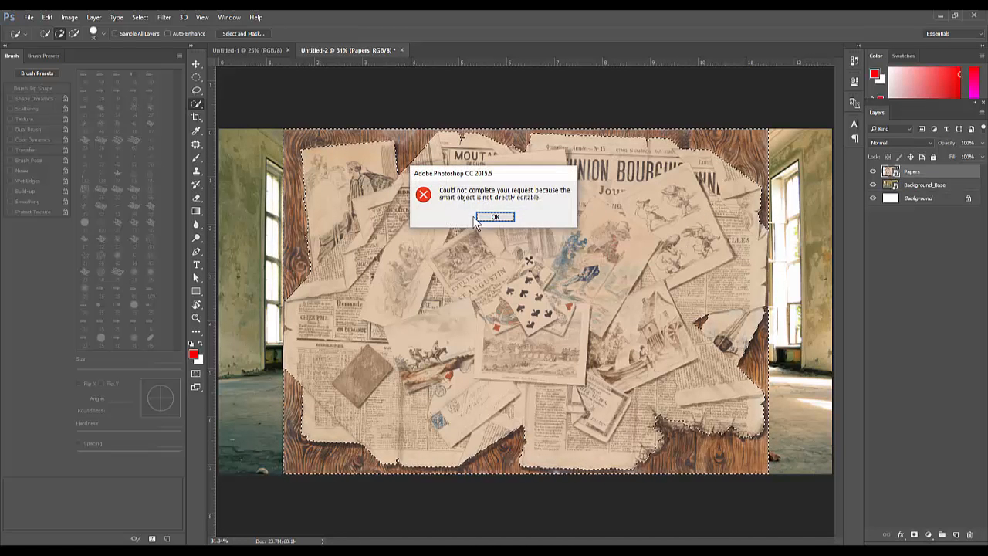
click(487, 218)
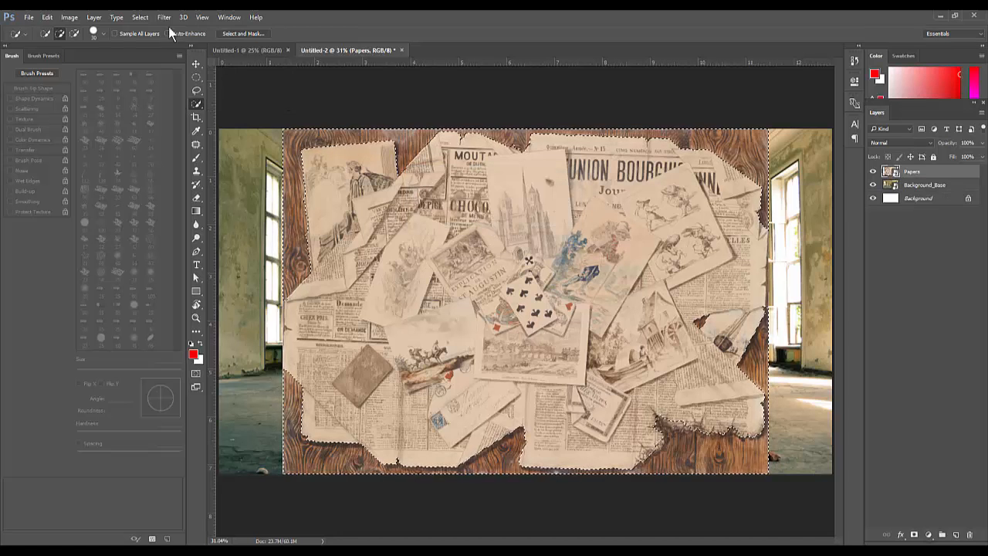
click(140, 17)
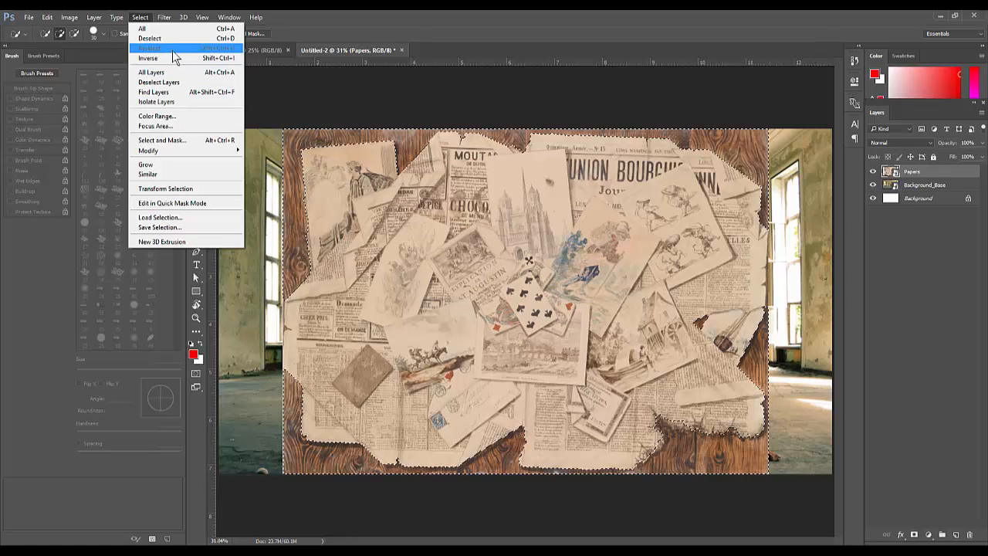
click(175, 58)
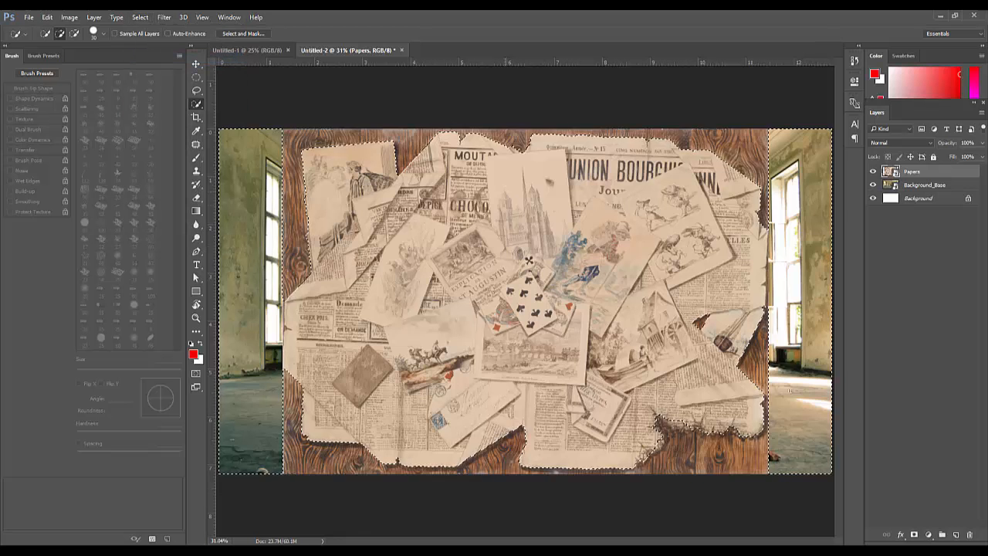
click(914, 534)
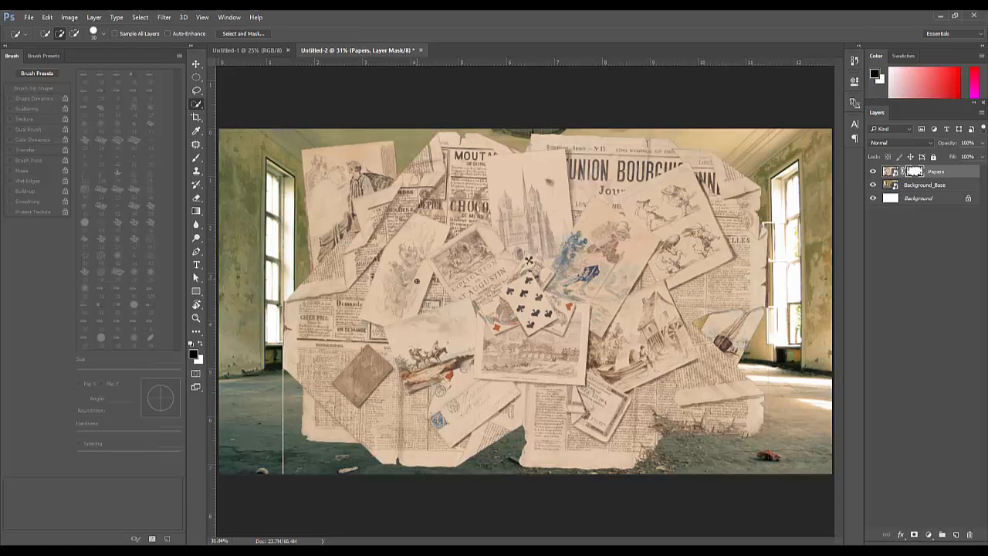
- Paint the leftover thin vertical line at the left side of the Papers mask away in black with the Brush tool
key(b)
key(bracketright)
key(bracketright)
key(bracketright)
key(bracketright)
key(bracketright)
key(bracketright)
key(bracketright)
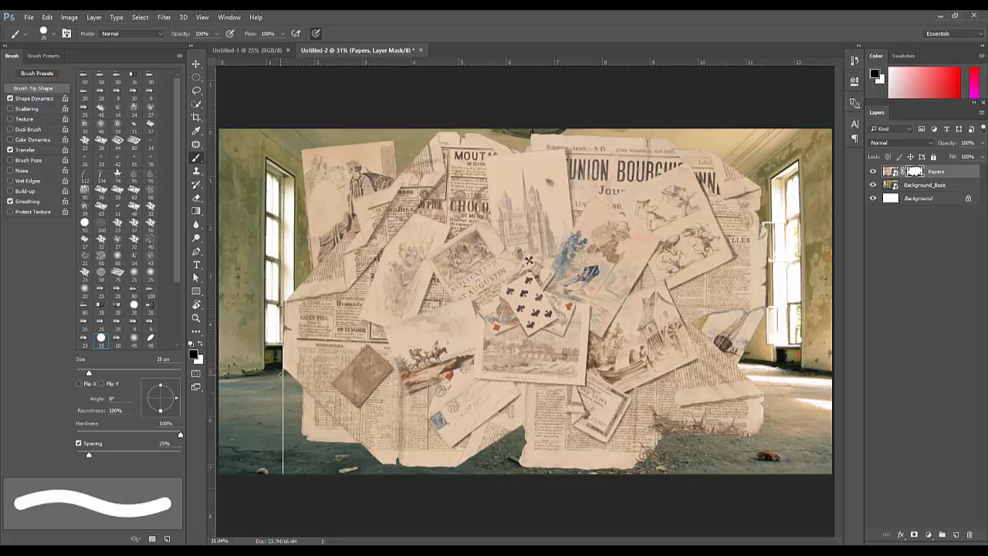
drag(278, 376, 284, 499)
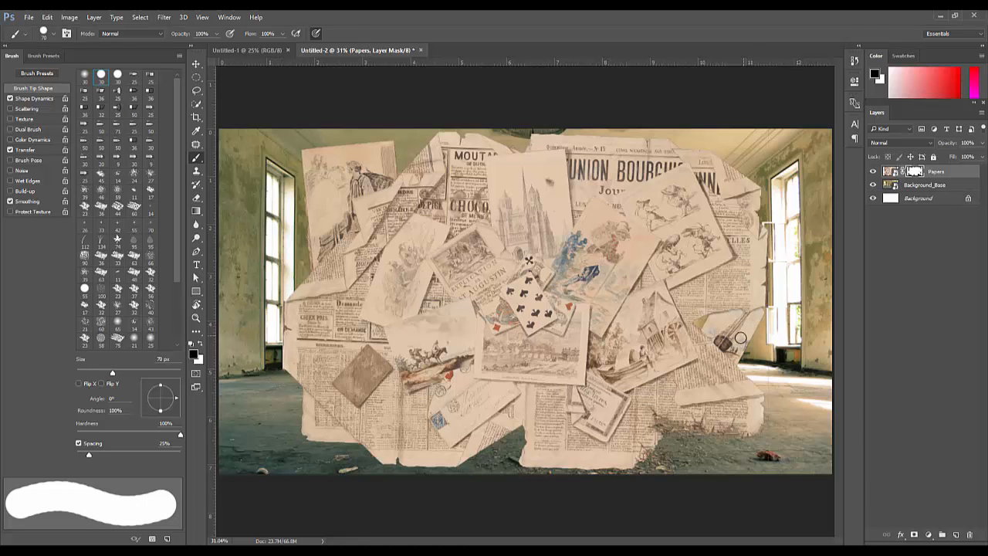
- Shift the papers slightly to the left, and duplicate the Papers layer with the original hidden
drag(731, 316, 664, 306)
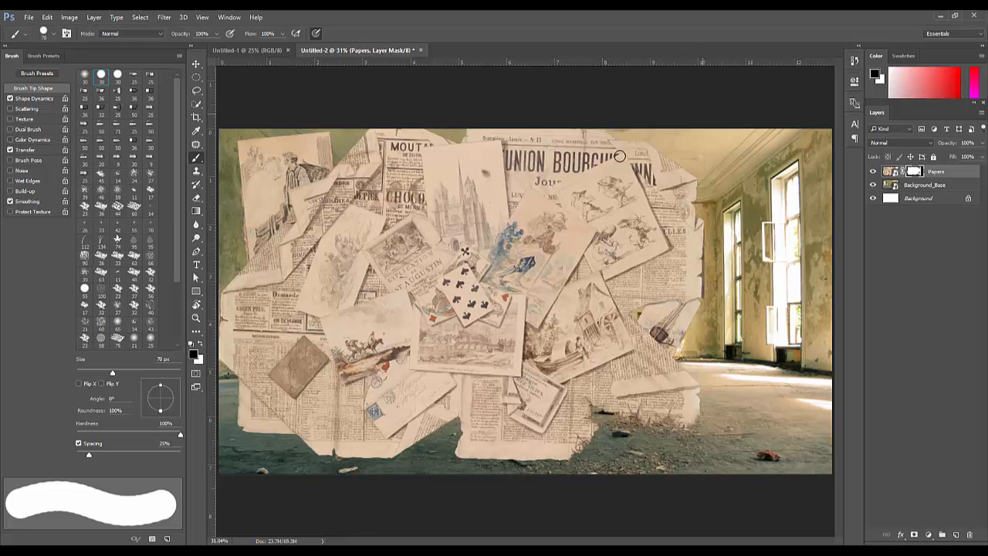
drag(619, 156, 640, 159)
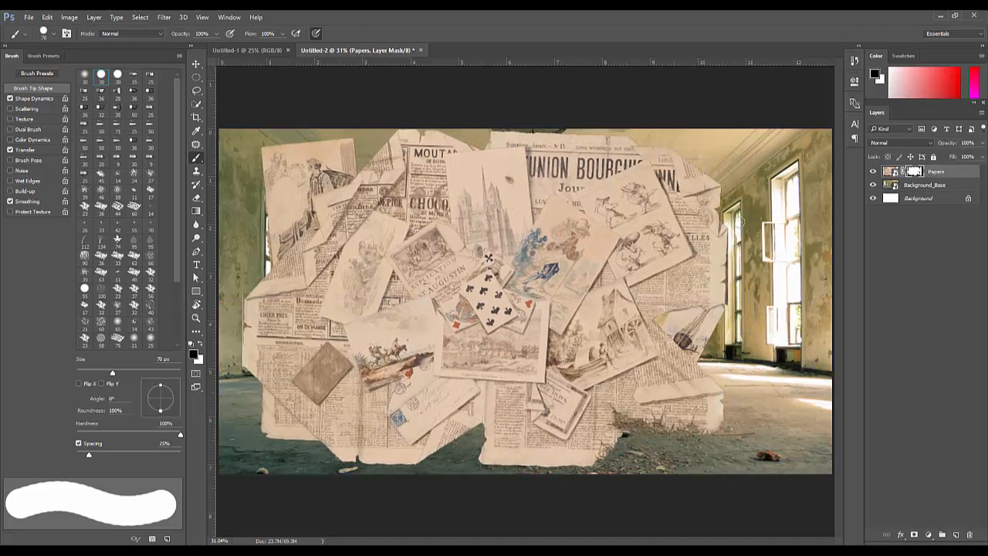
drag(947, 176, 956, 534)
click(874, 186)
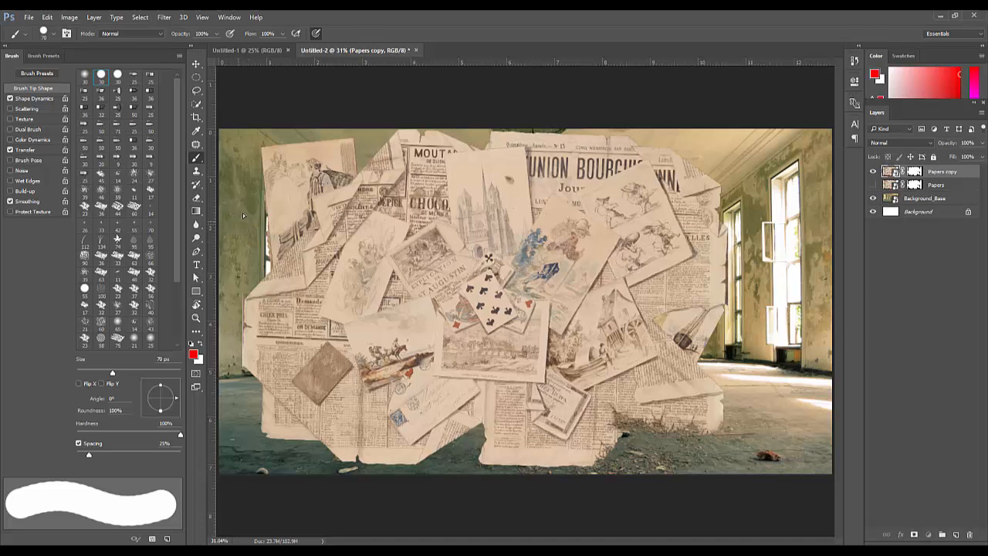
- Distort Papers copy in perspective so the newspapers lie flat on the floor in the room's lower left corner
key(ctrl+t)
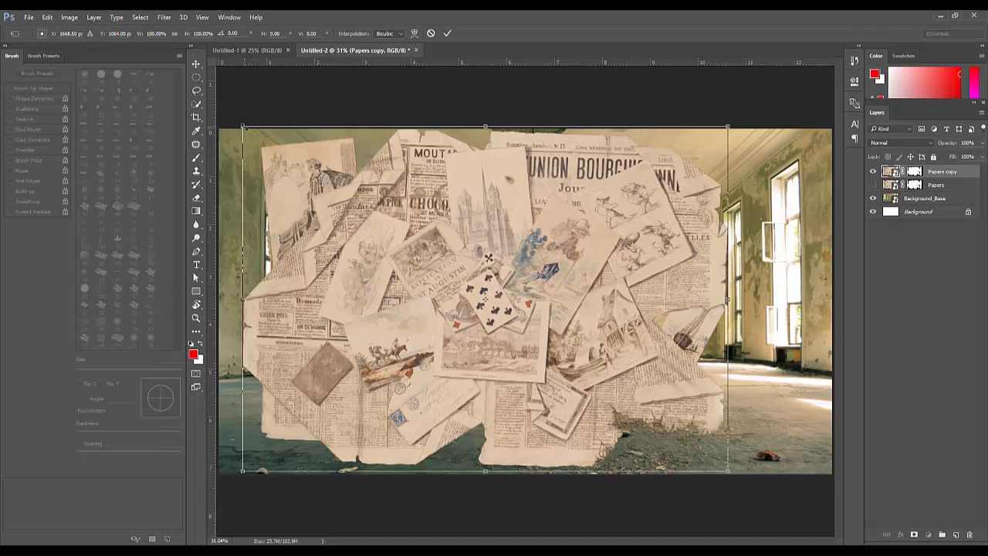
drag(244, 160, 286, 417)
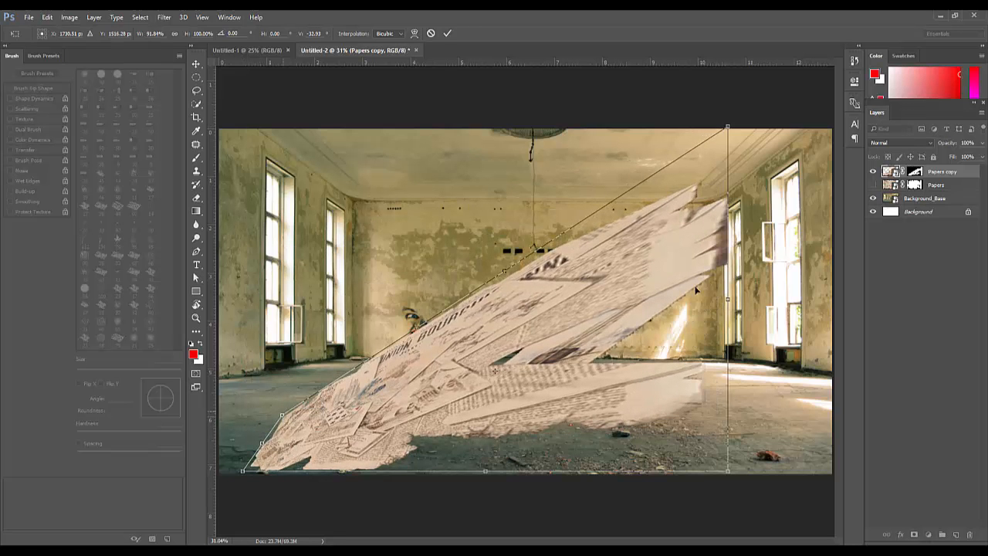
drag(597, 372, 543, 408)
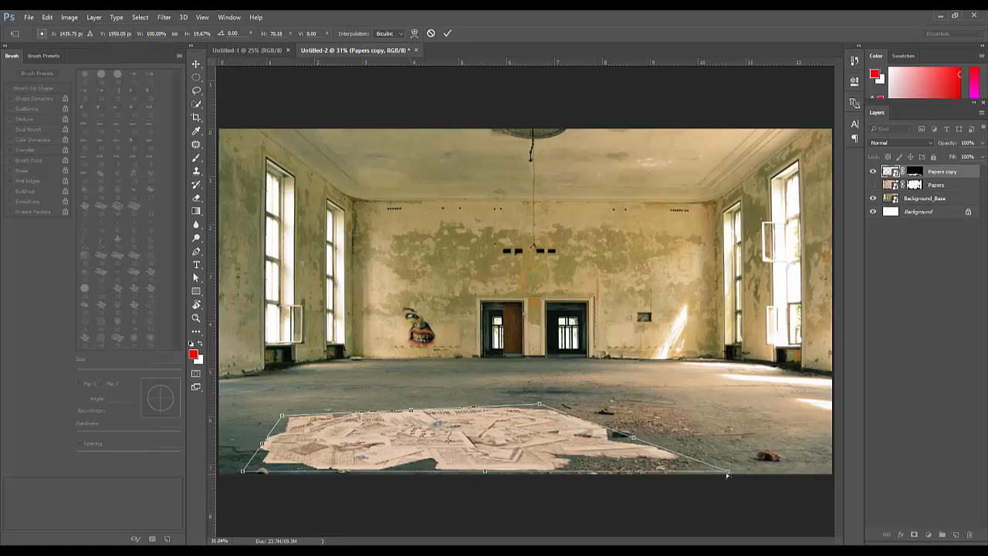
drag(726, 474, 524, 474)
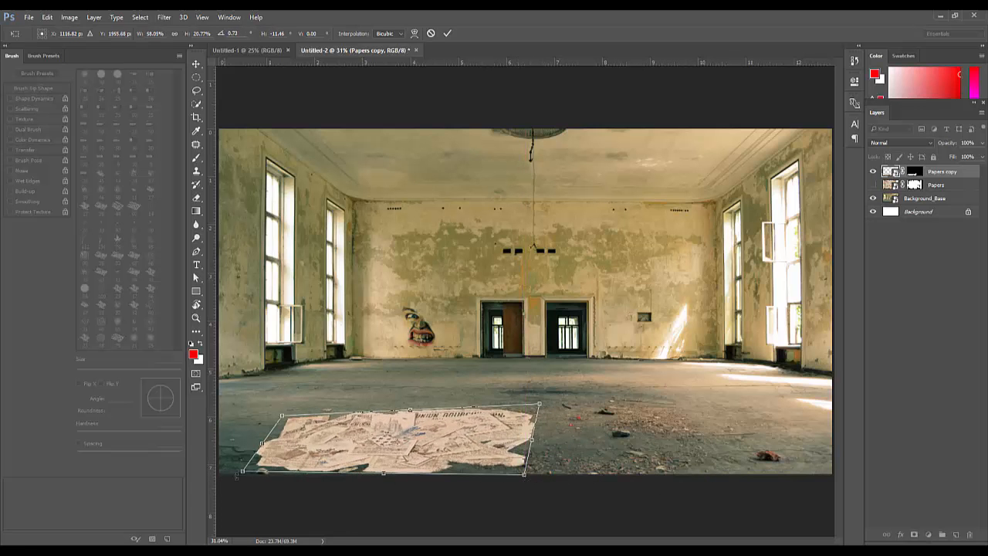
drag(222, 479, 218, 477)
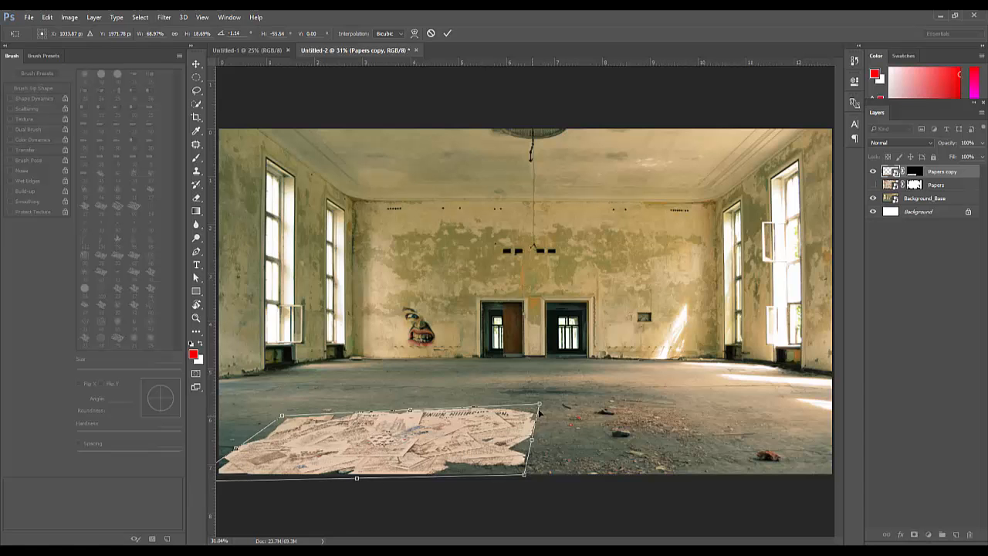
drag(539, 406, 522, 424)
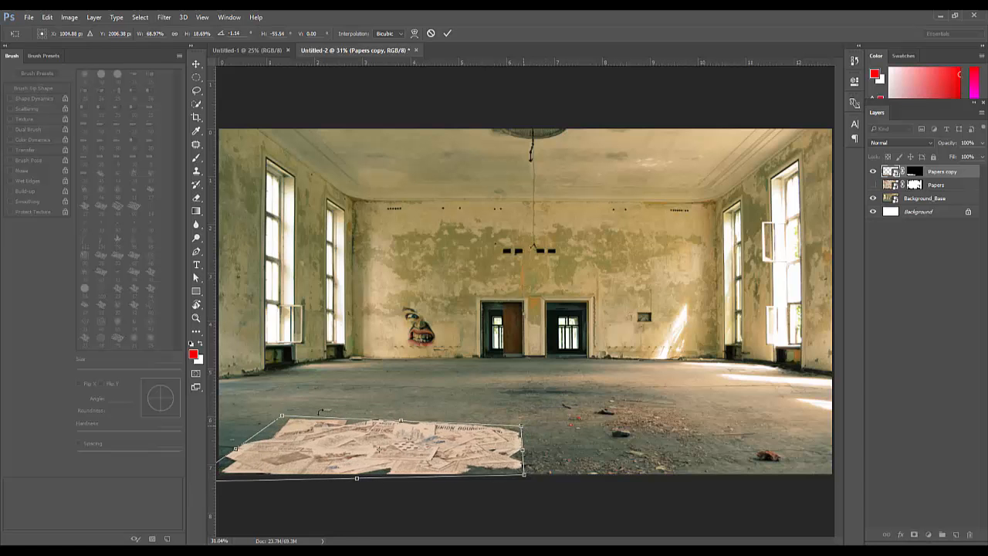
drag(286, 421, 284, 429)
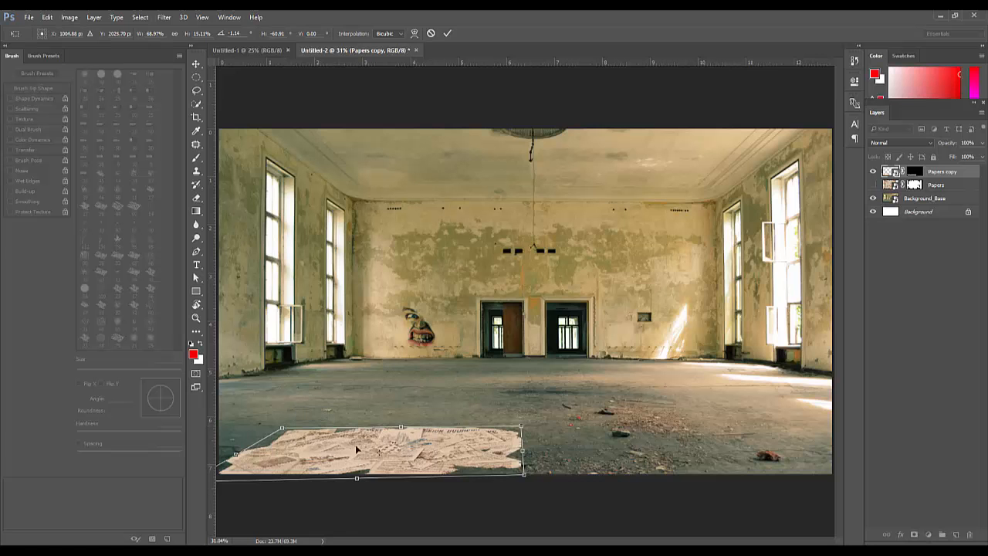
drag(401, 428, 399, 441)
mouse_move(357, 481)
mouse_down()
mouse_move(335, 484)
mouse_move(347, 481)
mouse_up()
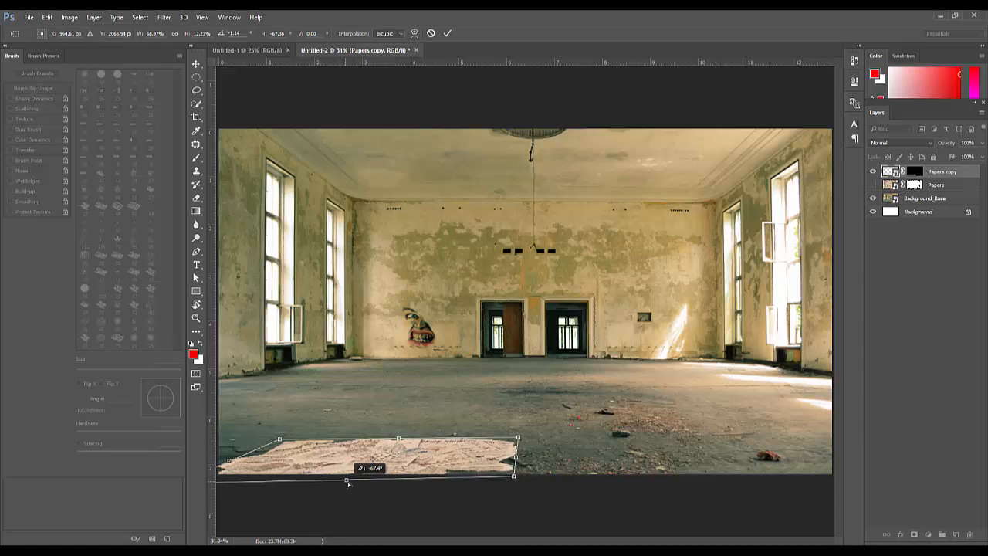
key(Return)
key(b)
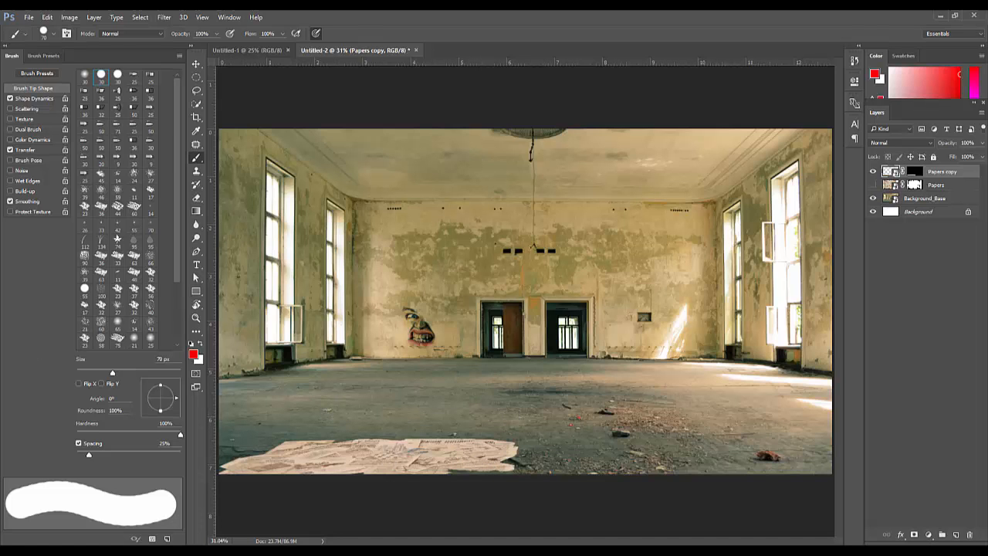
- Place the Paper_cup_DS image at its default size in the middle of the collage
drag(242, 333, 616, 306)
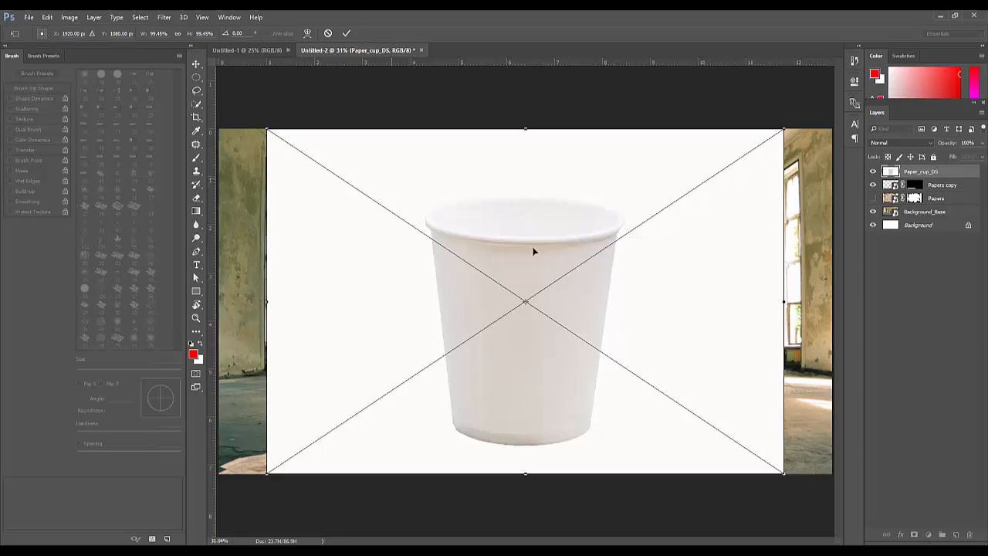
key(Return)
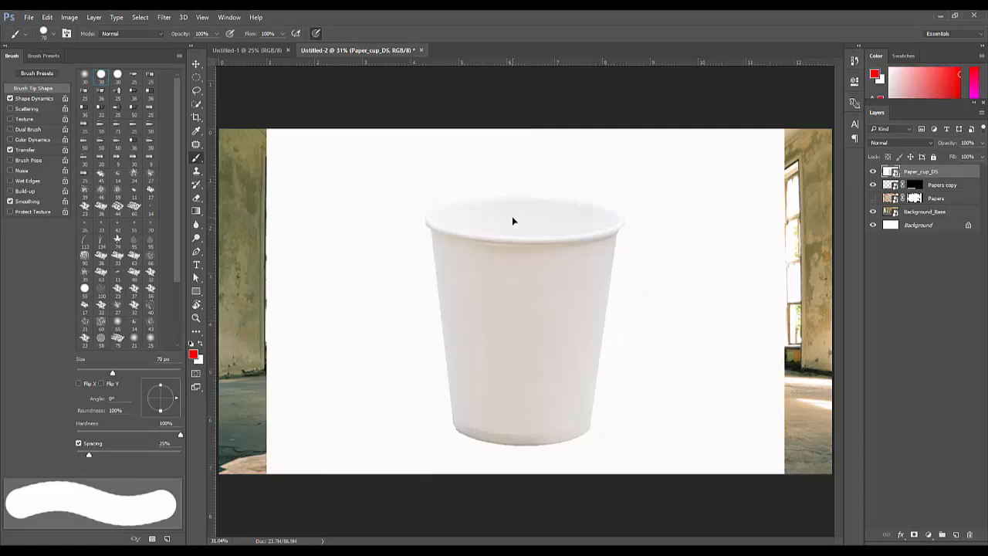
key(w)
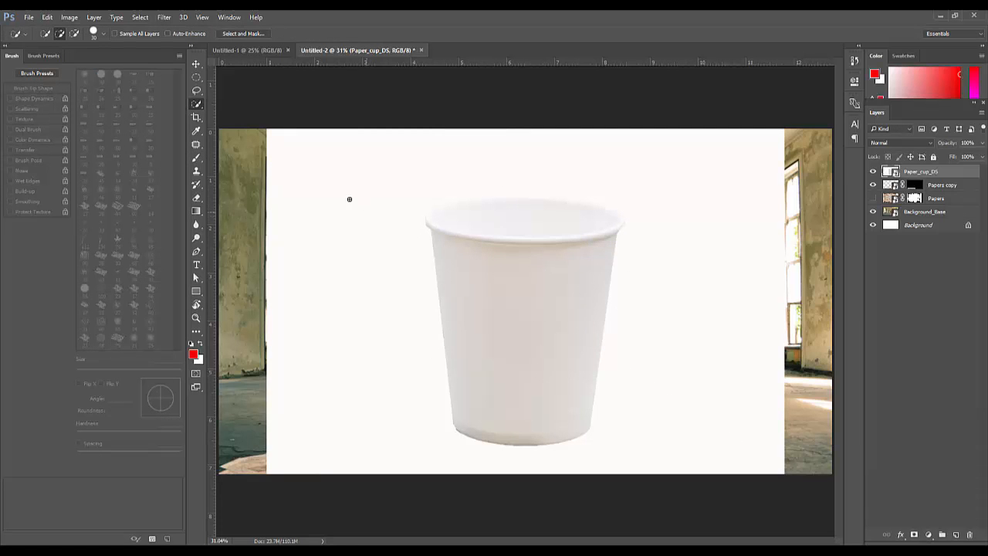
mouse_move(363, 275)
mouse_down()
mouse_move(444, 158)
mouse_move(650, 162)
mouse_move(683, 213)
mouse_move(676, 312)
mouse_up()
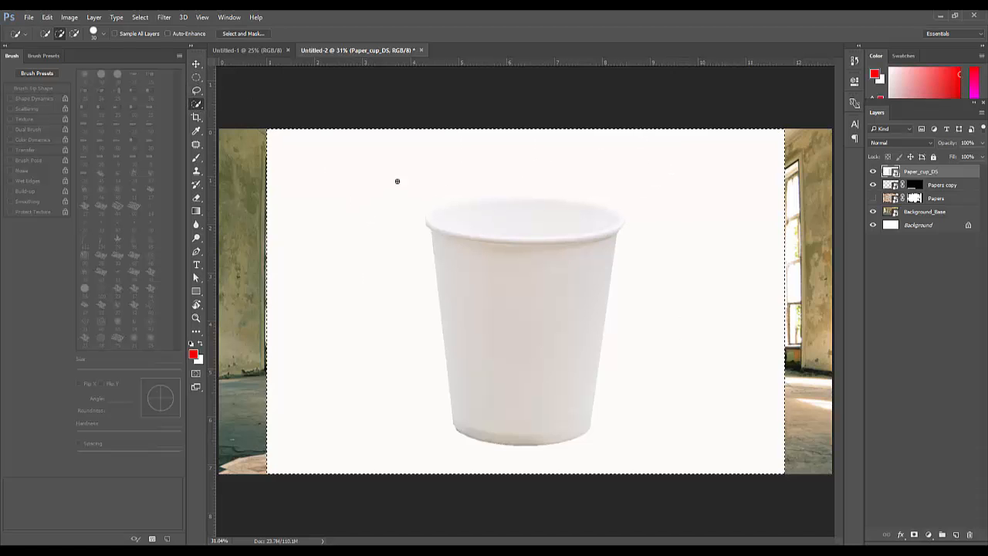
key(ctrl+d)
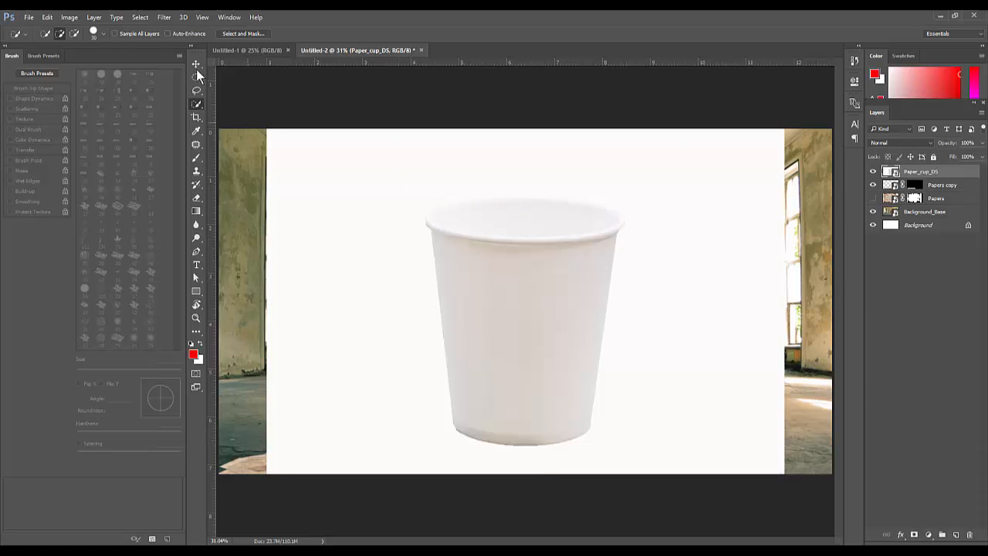
- Select the white background around the cup with the Magic Wand, invert the selection and mask Paper_cup_DS with it
right_click(200, 106)
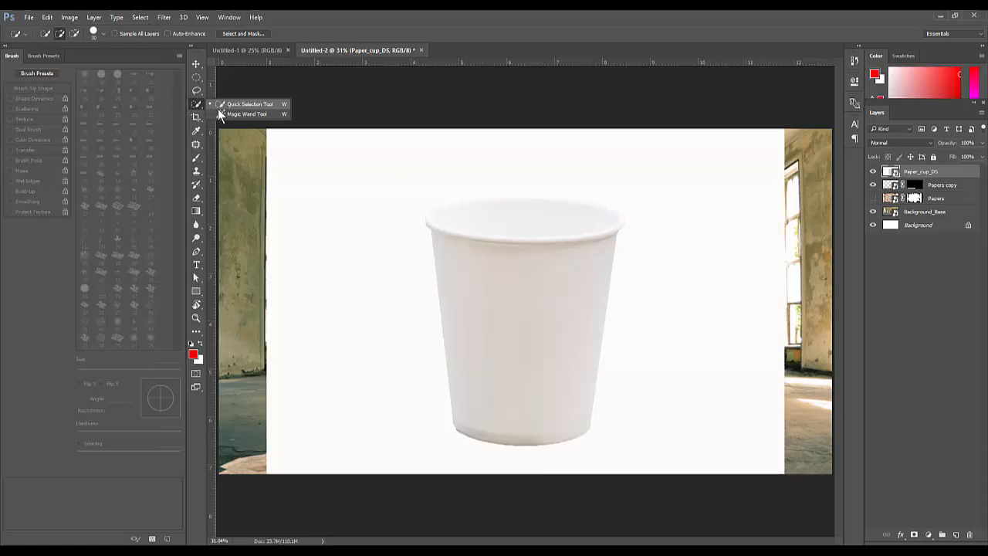
click(232, 113)
click(325, 177)
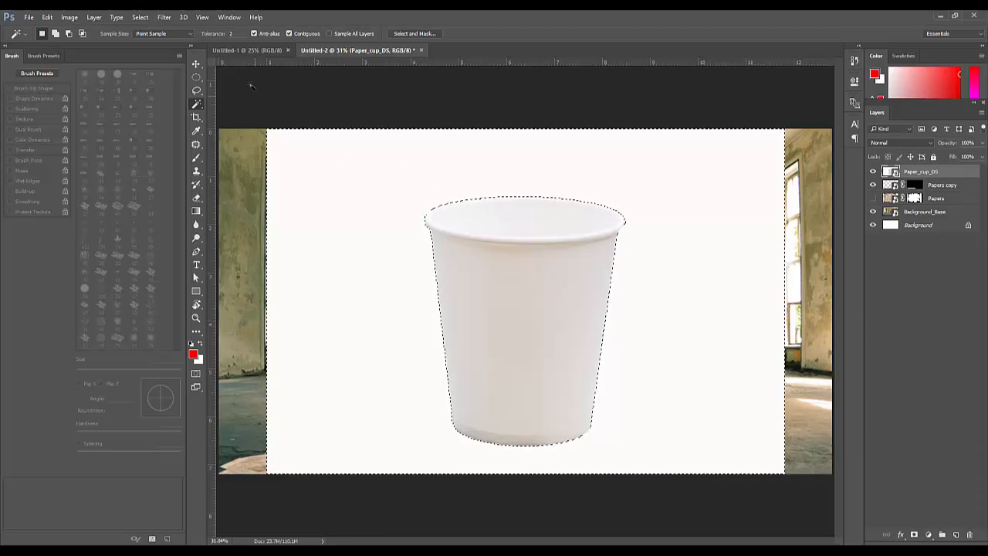
key(ctrl+shift+i)
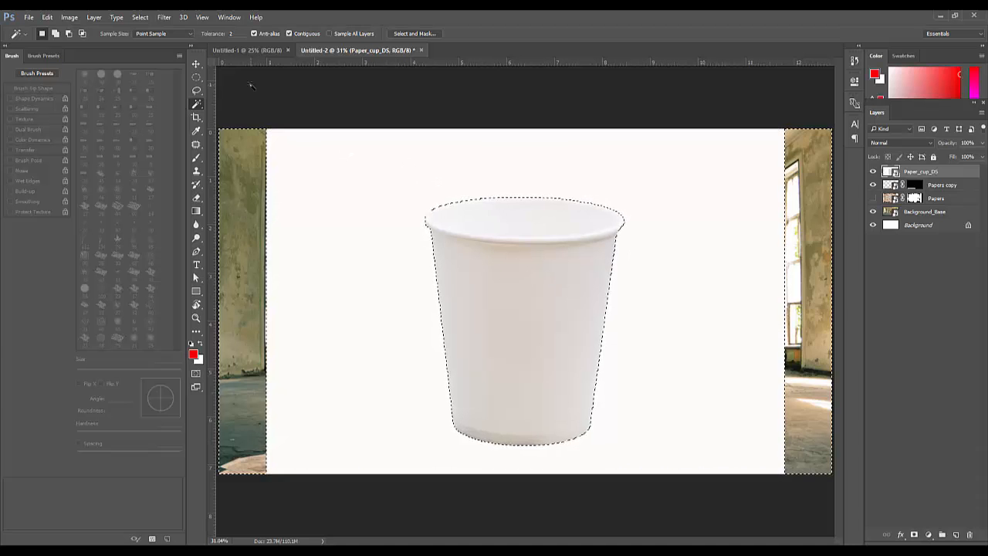
click(913, 535)
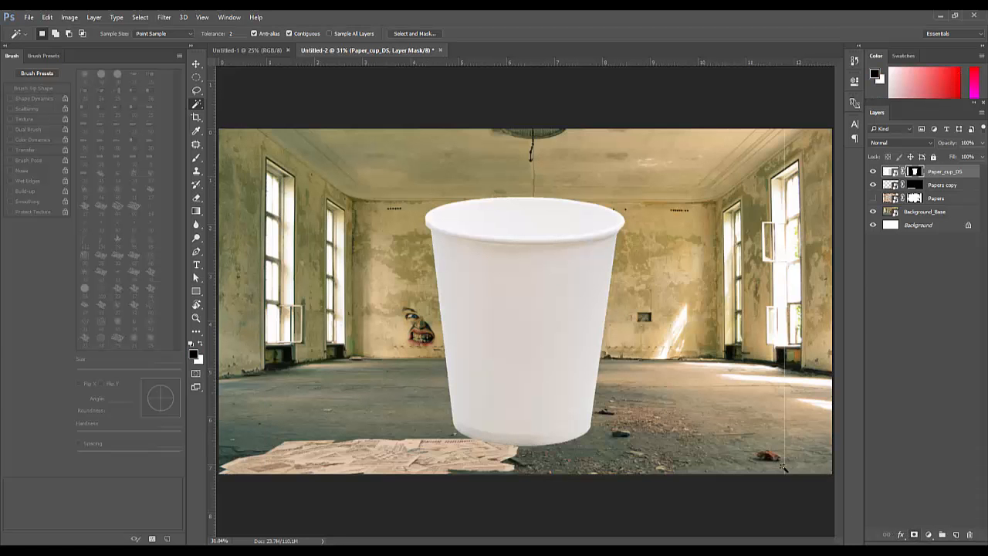
- Scale the paper cup down to about 15% and stand it on the floor beneath the painted face on the wall
key(ctrl+t)
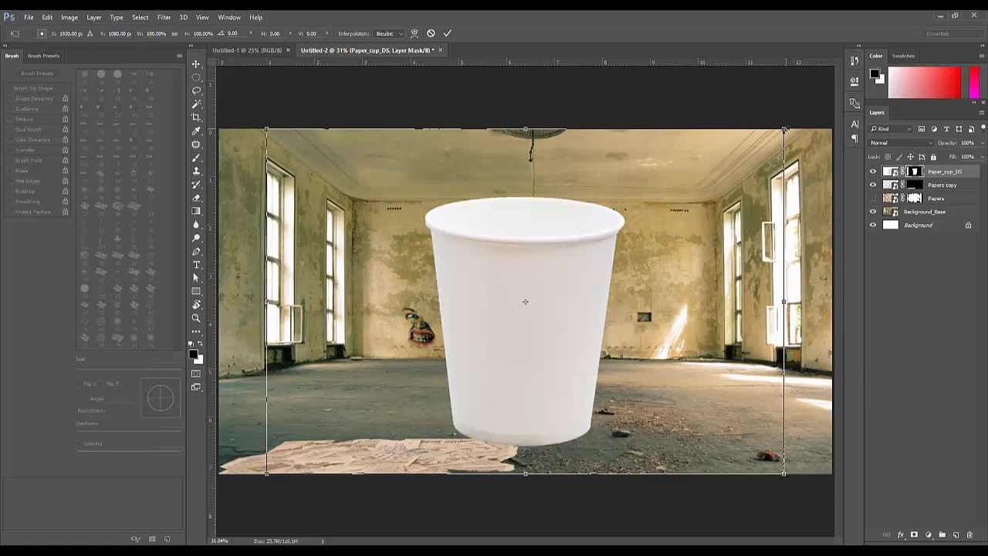
drag(783, 129, 598, 253)
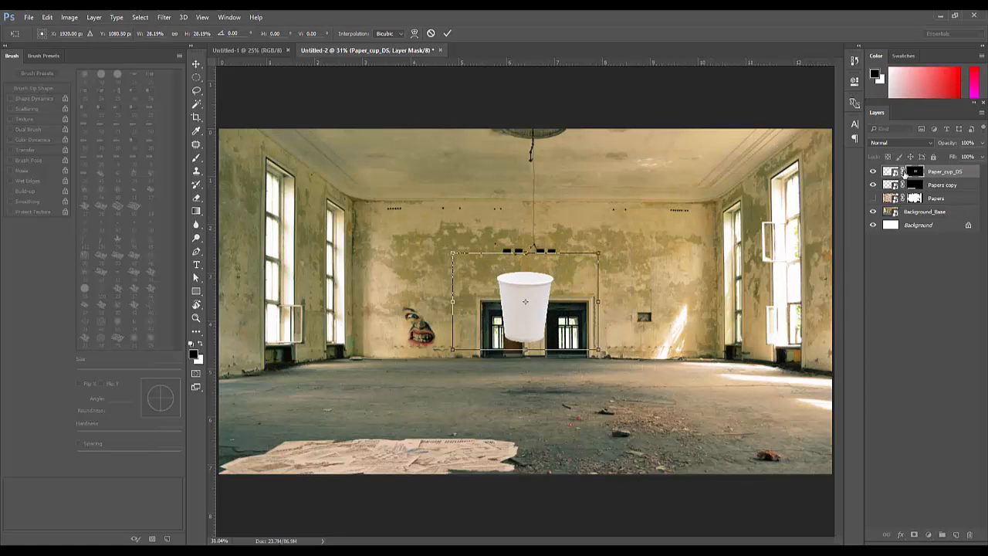
drag(533, 333, 466, 394)
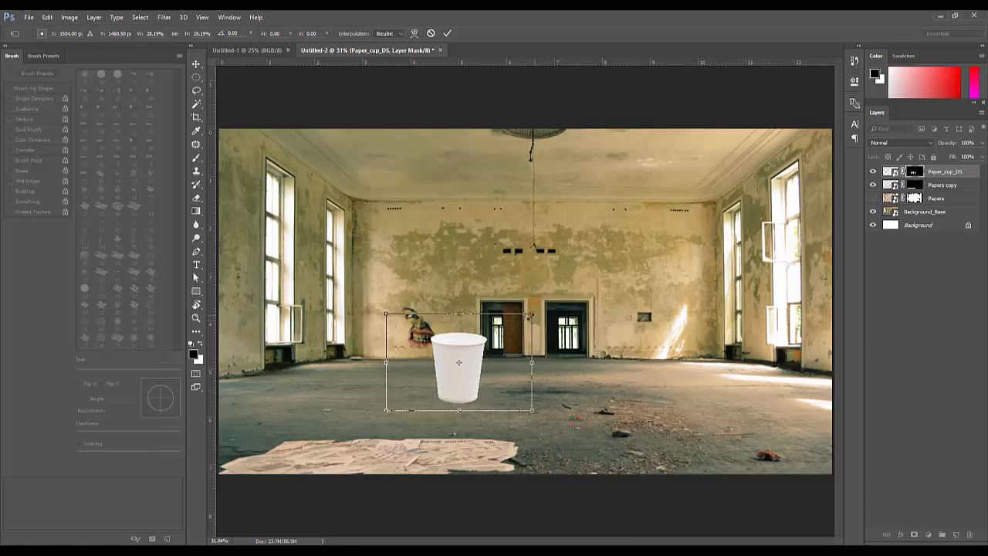
drag(532, 315, 484, 346)
drag(433, 395, 416, 392)
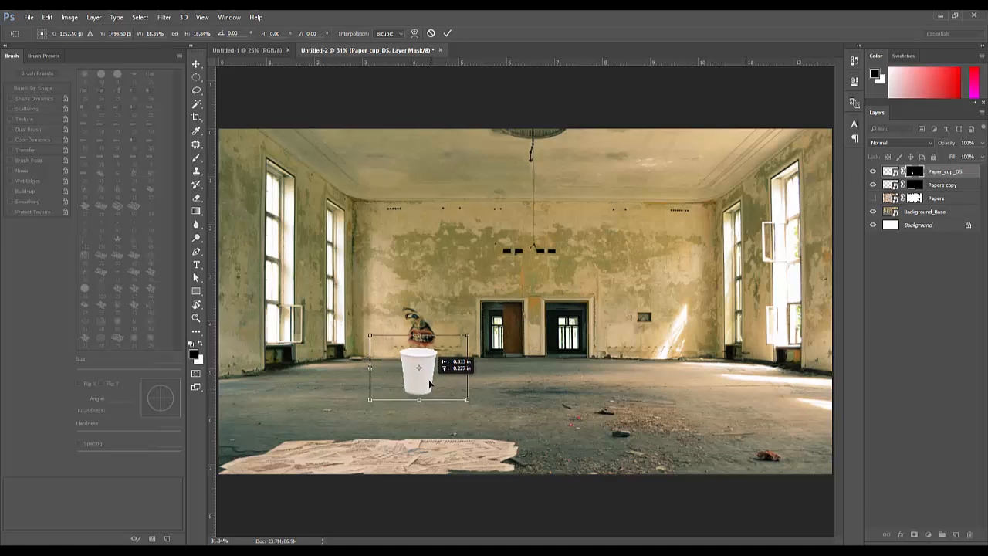
drag(467, 344, 456, 350)
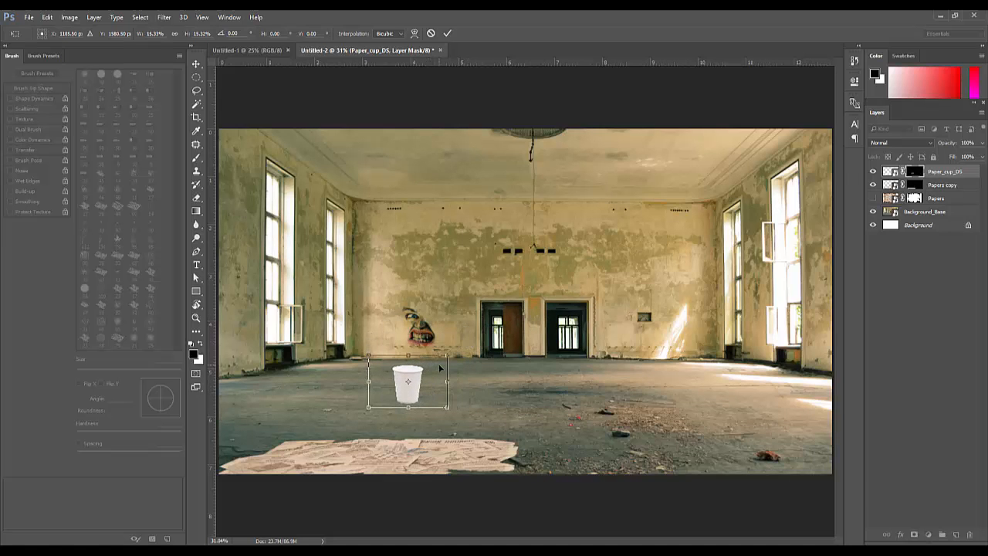
key(Return)
key(w)
drag(421, 392, 431, 392)
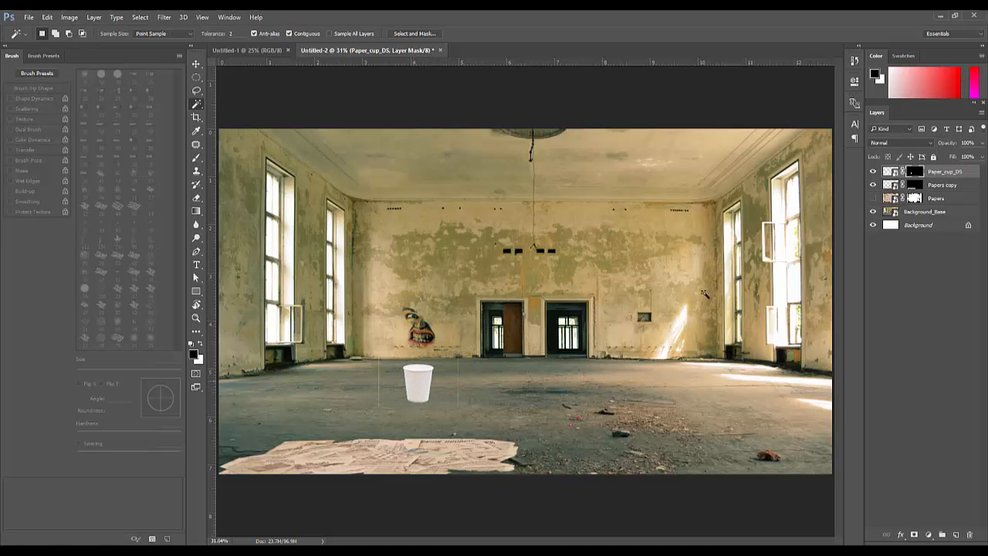
- Brush the leftover vertical edge lines out of the cup's mask and move the cup toward the middle of the floor
key(b)
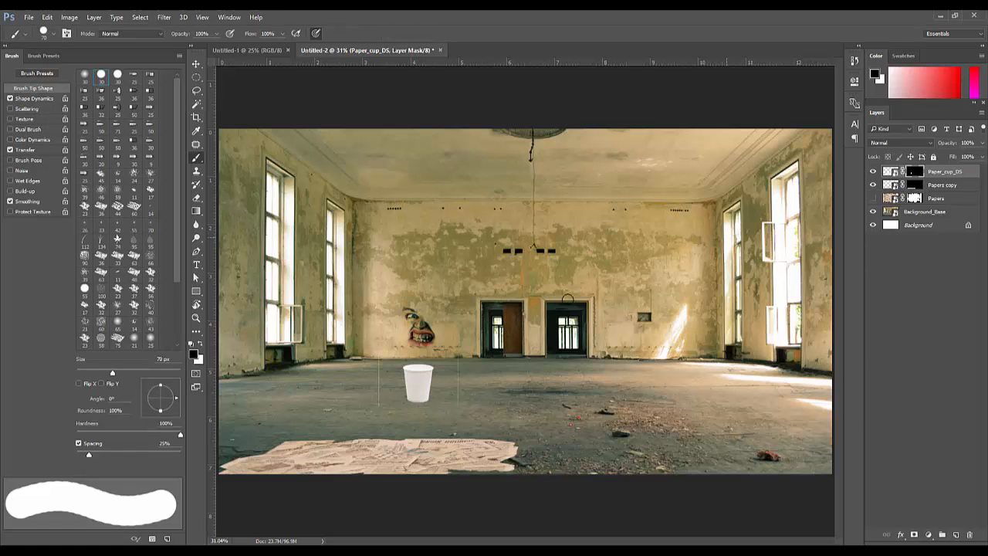
mouse_move(459, 357)
mouse_down()
mouse_move(459, 407)
mouse_move(547, 386)
mouse_move(787, 388)
mouse_move(519, 396)
mouse_move(493, 348)
mouse_move(379, 348)
mouse_move(352, 366)
mouse_move(384, 377)
mouse_up()
key(v)
drag(443, 427, 539, 459)
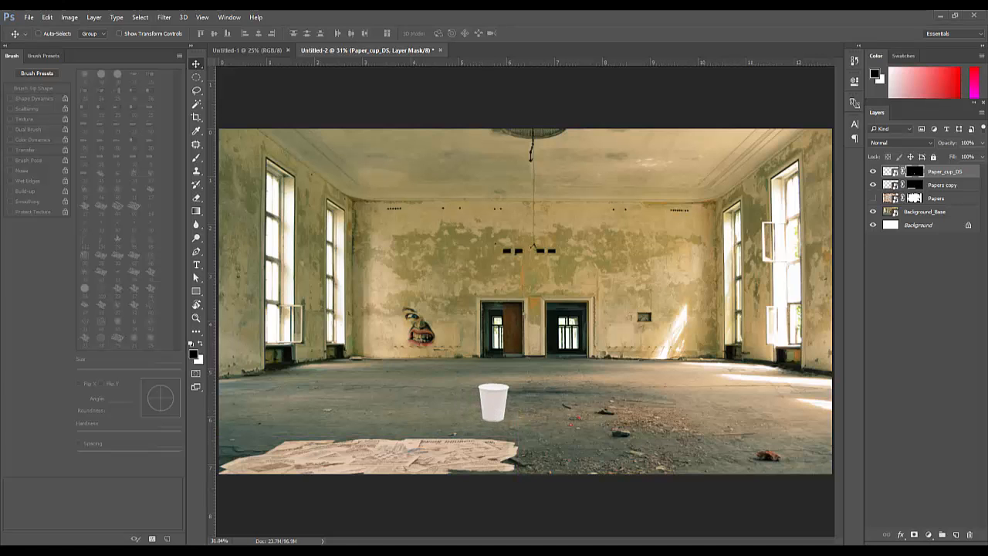
- Place the Einstein_blackboard image at its default size in the middle of the collage
drag(77, 356, 531, 314)
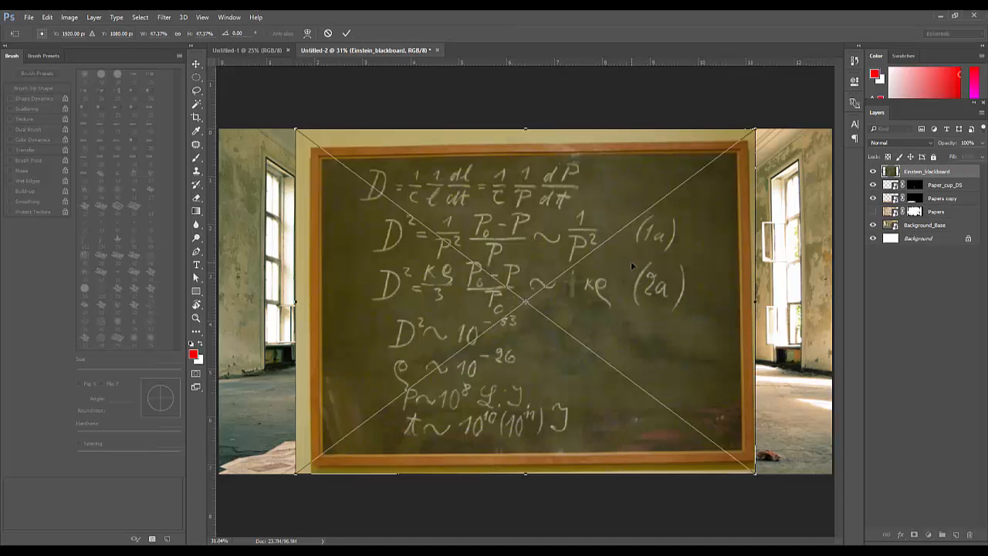
key(Return)
- Select the strip of wall along the blackboard's top edge with the Quick Selection tool
key(w)
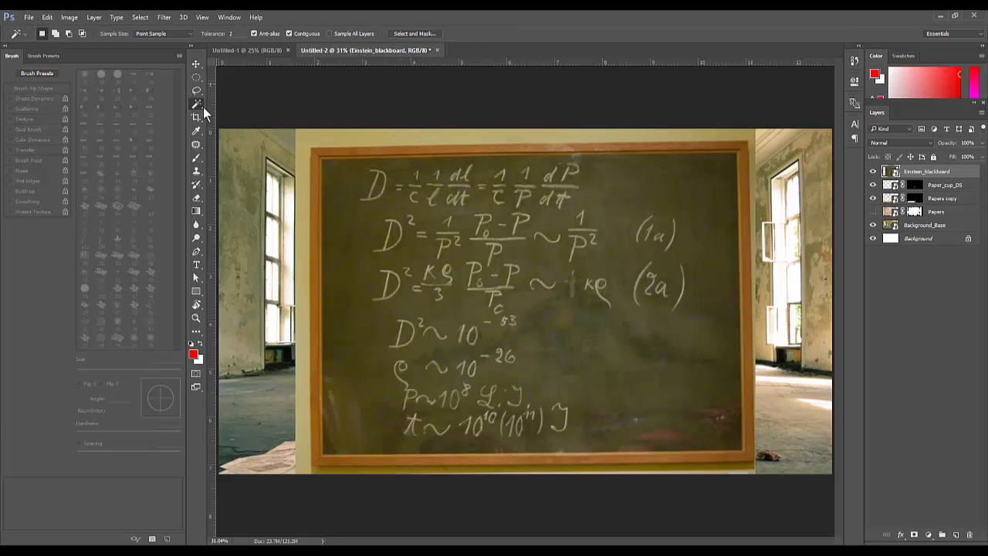
mouse_move(196, 104)
mouse_down()
mouse_move(230, 114)
mouse_move(232, 105)
mouse_up()
drag(346, 142, 620, 135)
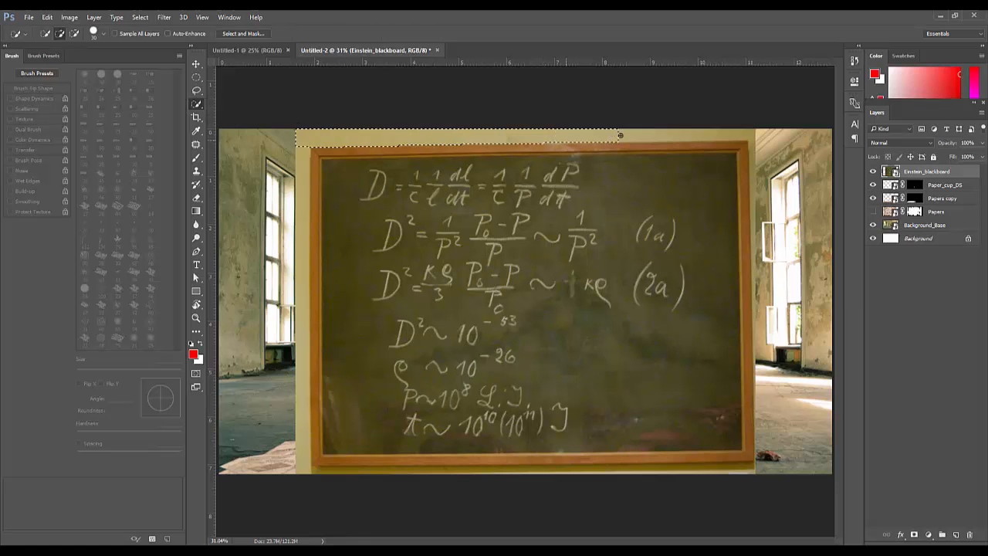
drag(709, 134, 749, 141)
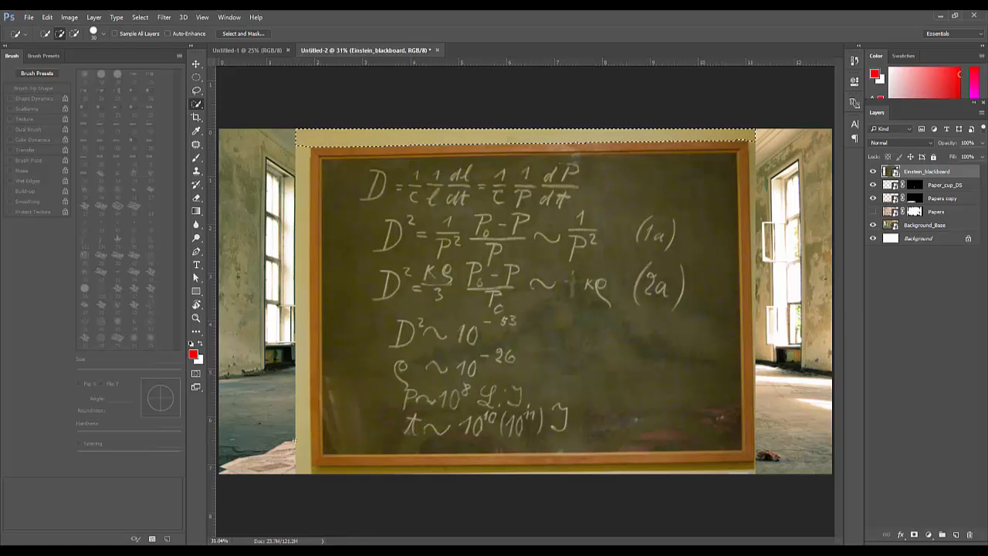
mouse_move(301, 145)
mouse_down()
mouse_move(304, 472)
mouse_move(366, 473)
mouse_up()
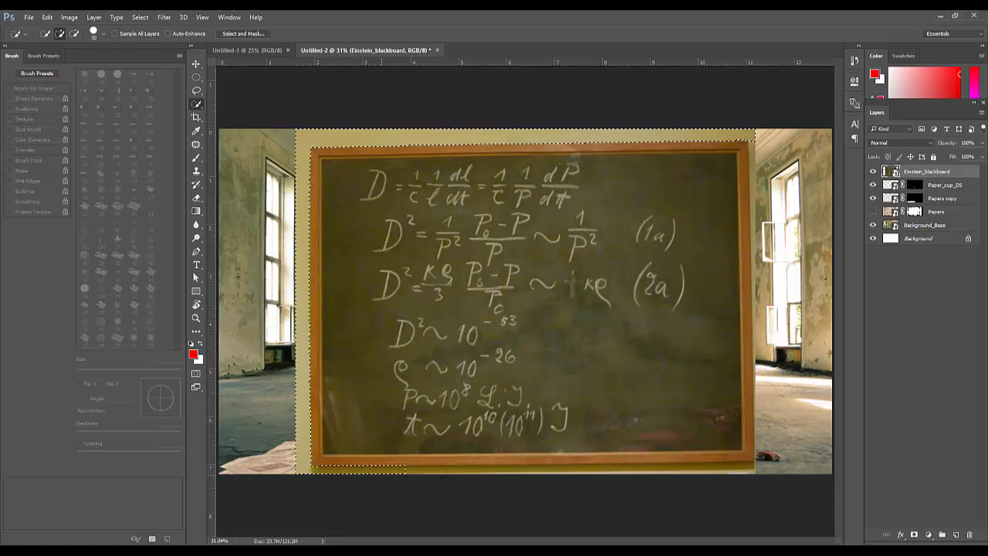
drag(486, 475, 752, 464)
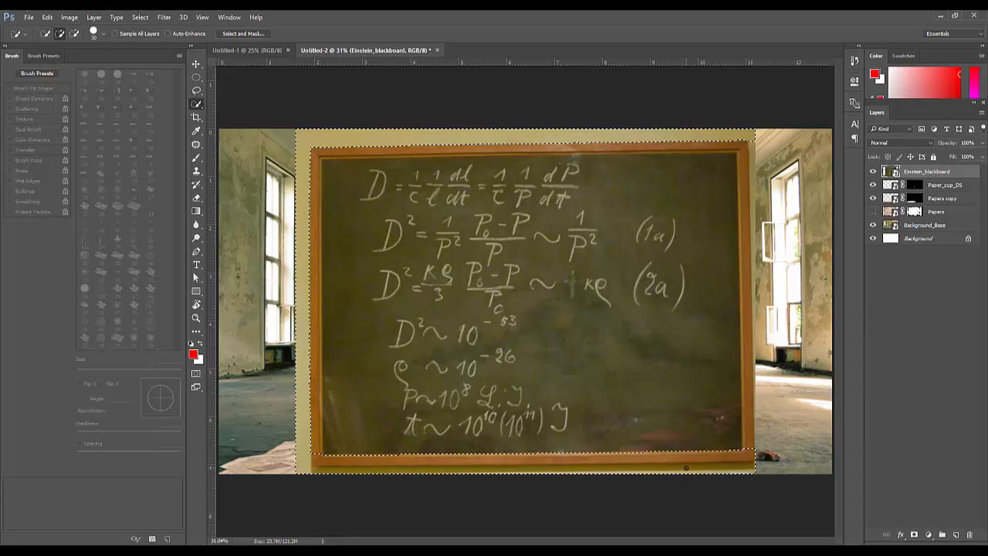
key(ctrl+d)
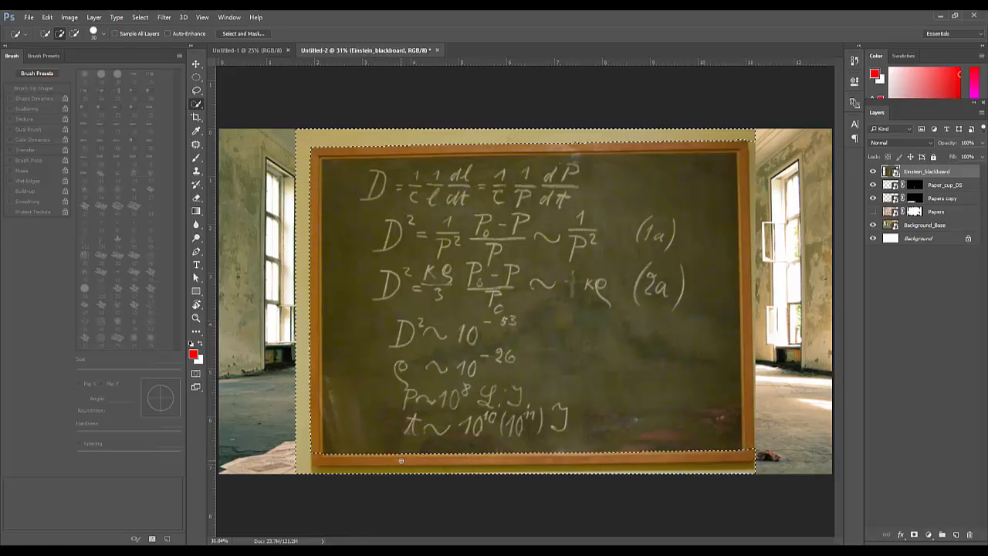
- Trace the outer corners of the blackboard's wooden frame as a closed path with the Pen tool in Path mode
key(p)
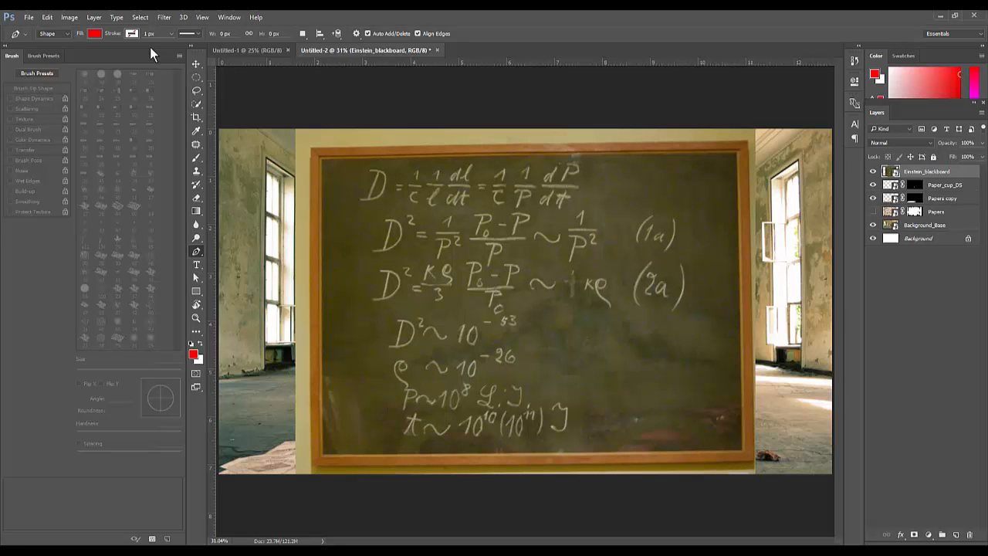
click(60, 52)
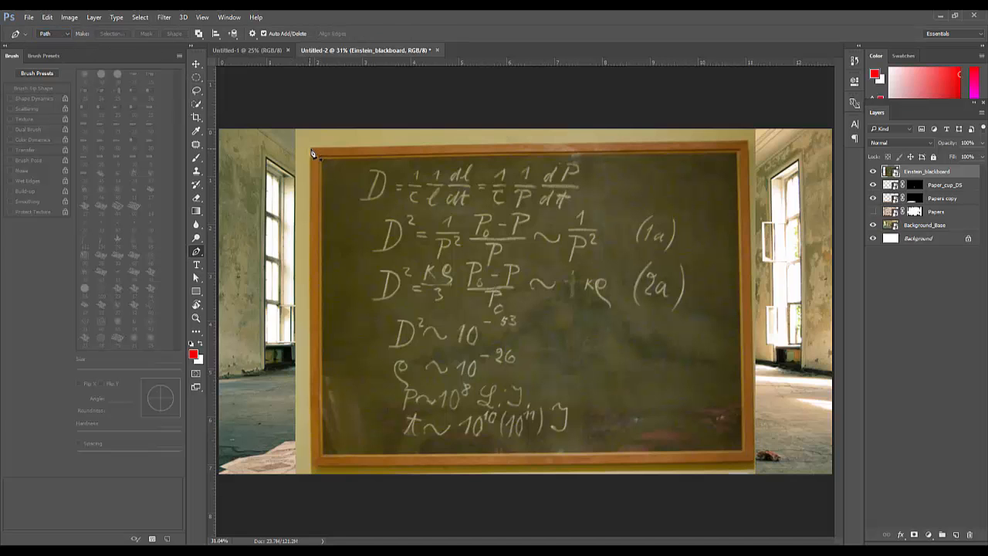
click(312, 151)
click(756, 465)
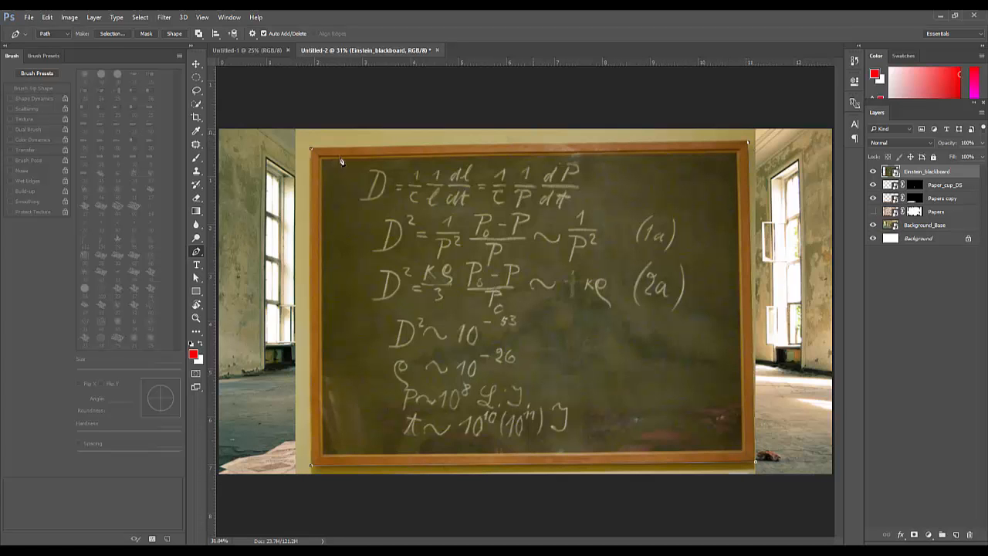
click(312, 153)
- Show the Paths panel, dock Paths and Channels together with Layers, and enlarge the panel group
click(227, 17)
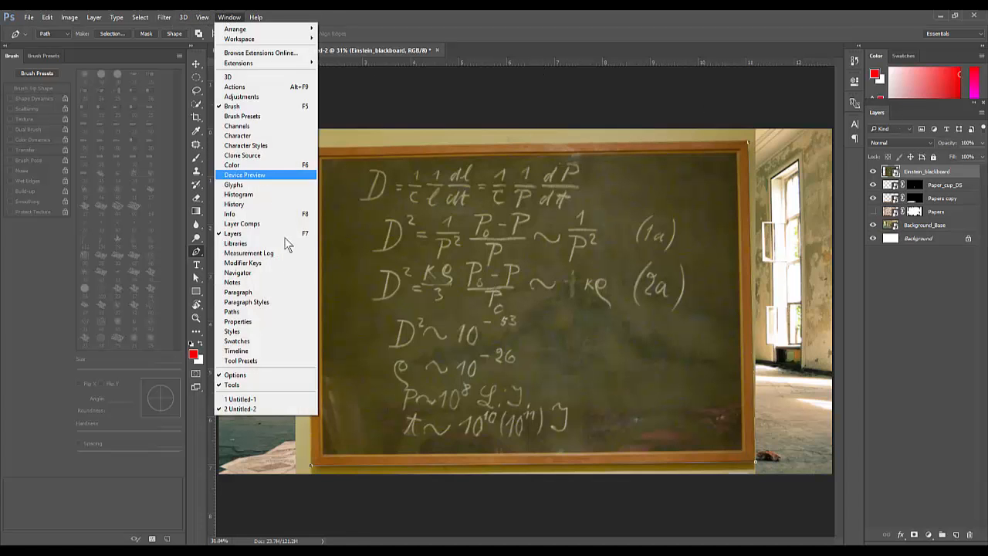
click(282, 313)
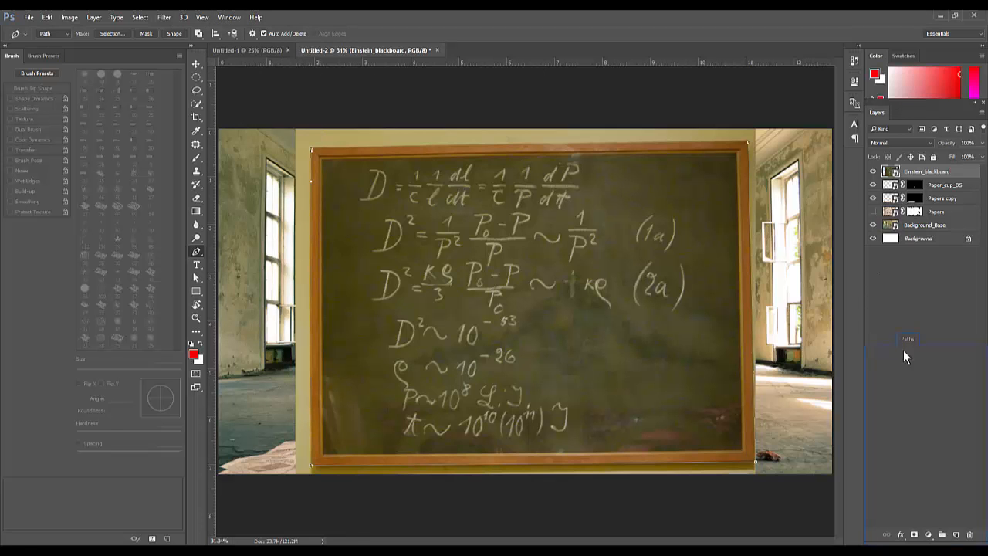
drag(927, 544, 907, 282)
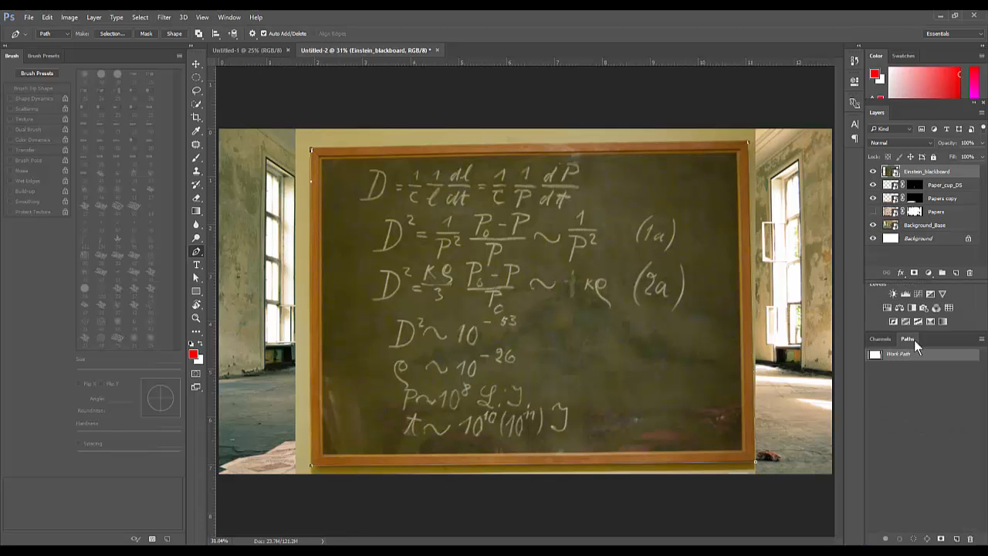
drag(908, 338, 910, 105)
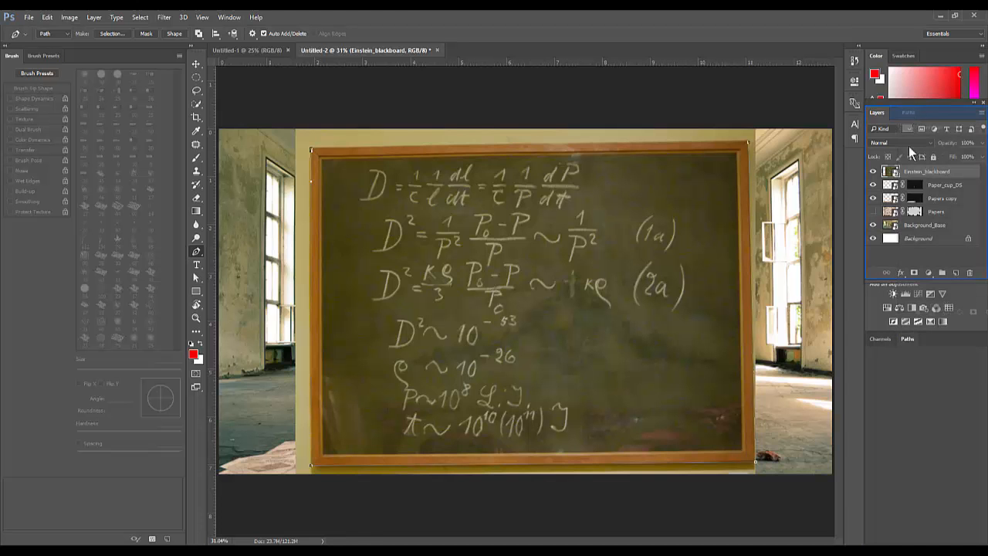
drag(881, 339, 923, 135)
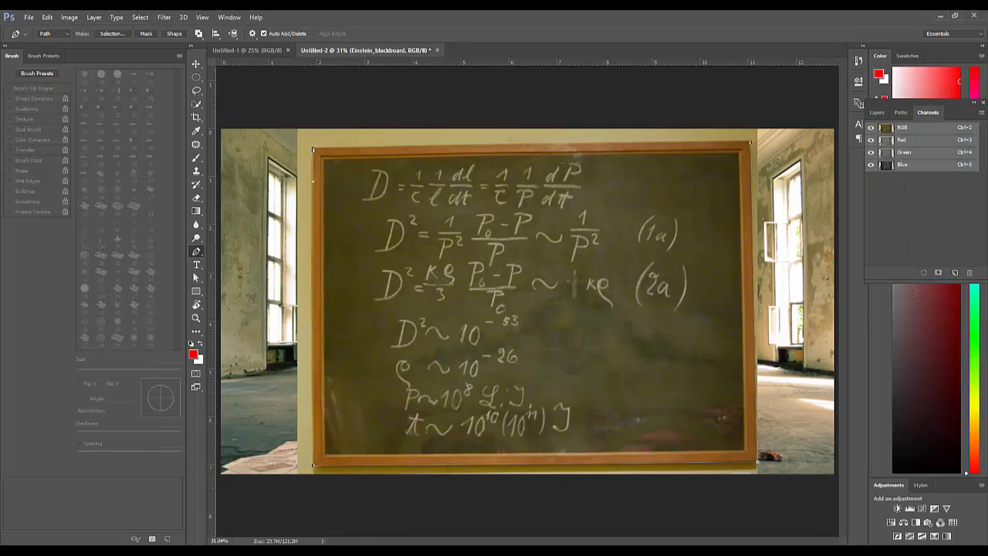
drag(914, 279, 916, 488)
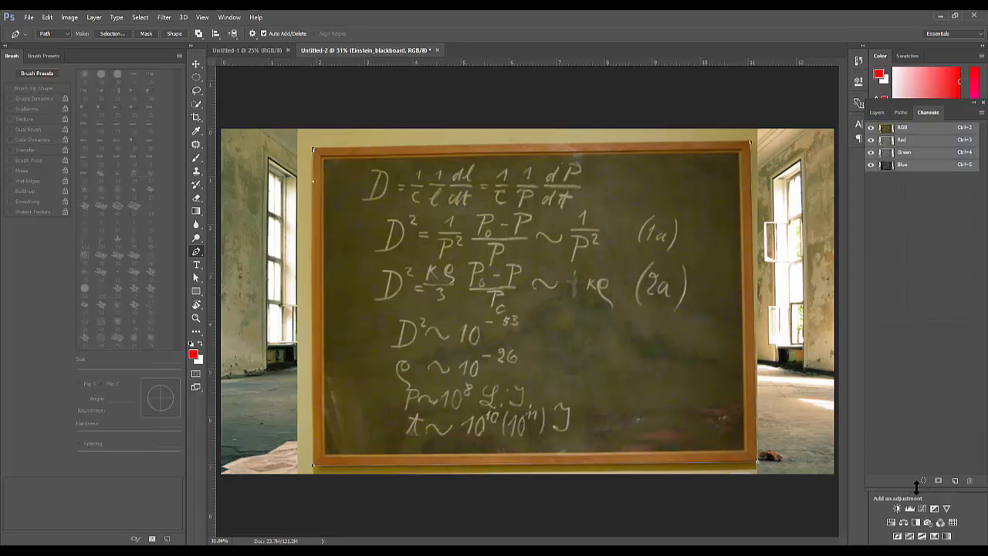
- Save the work path under the name Chalkboard
click(901, 113)
double_click(898, 127)
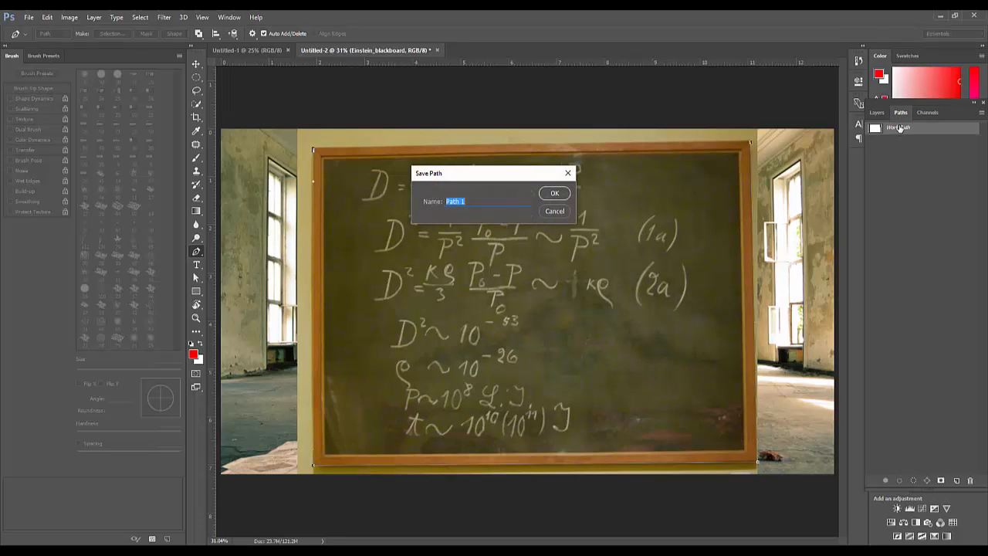
text(Chalkboard)
key(Return)
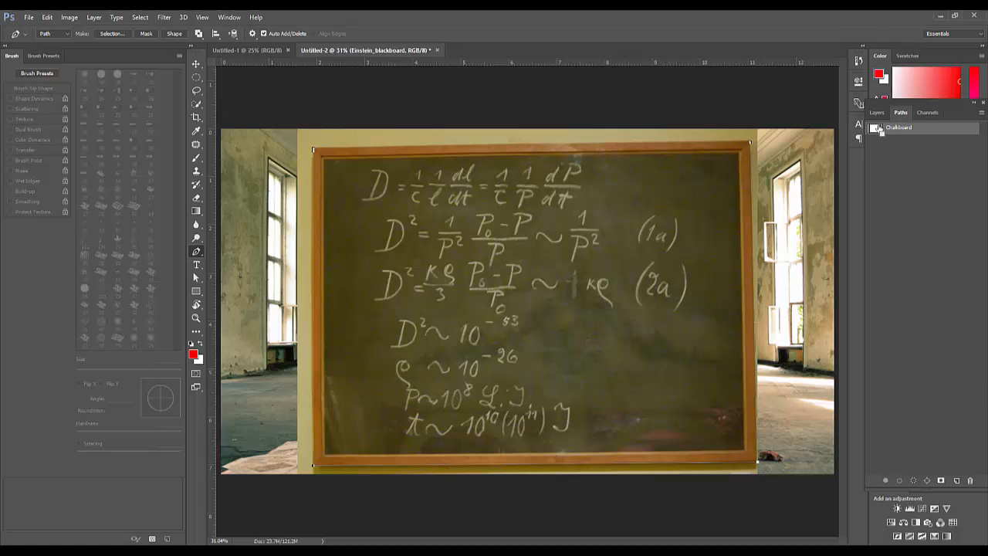
- Load the Chalkboard path as a selection and use it to mask the wall out of the Einstein_blackboard layer
ctrl+click(876, 128)
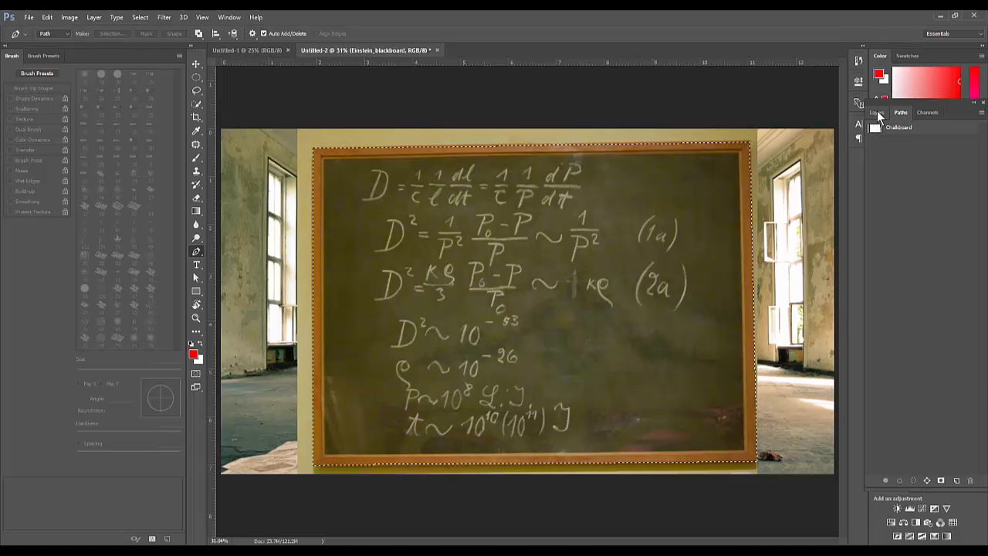
click(877, 112)
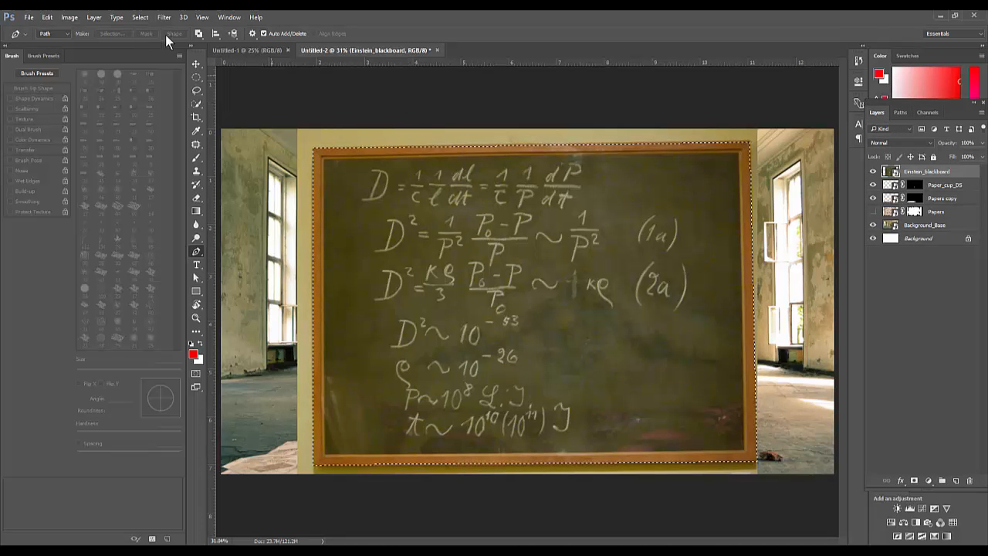
click(139, 17)
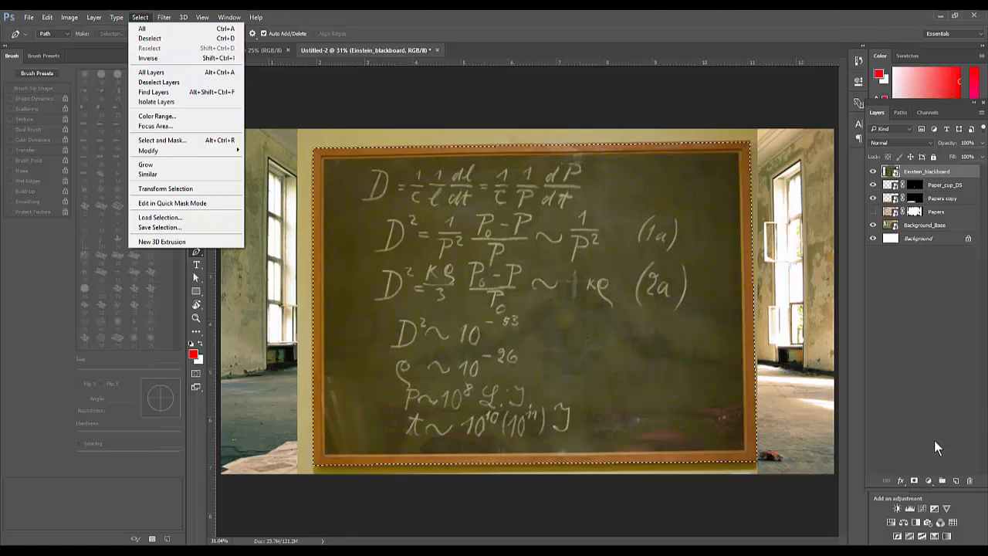
click(915, 480)
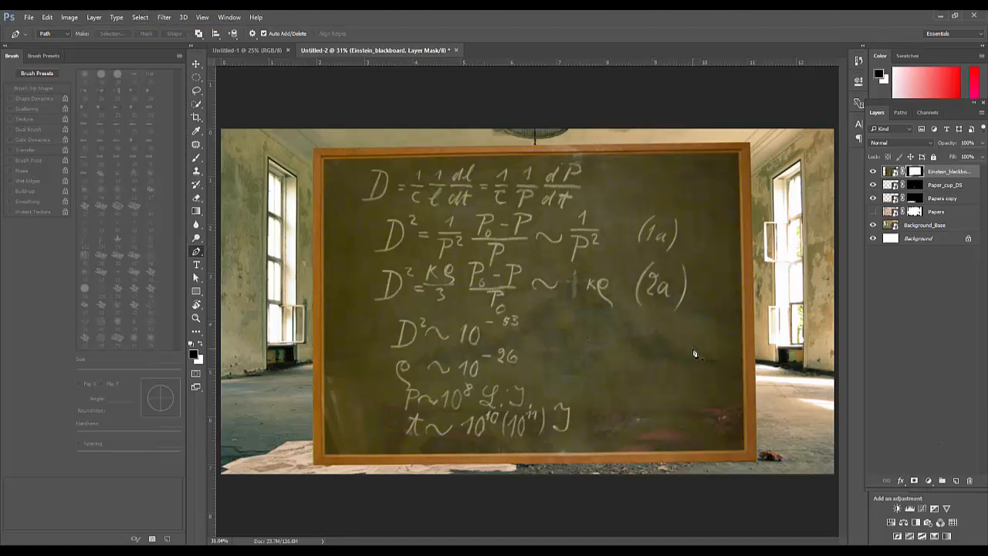
key(ctrl+t)
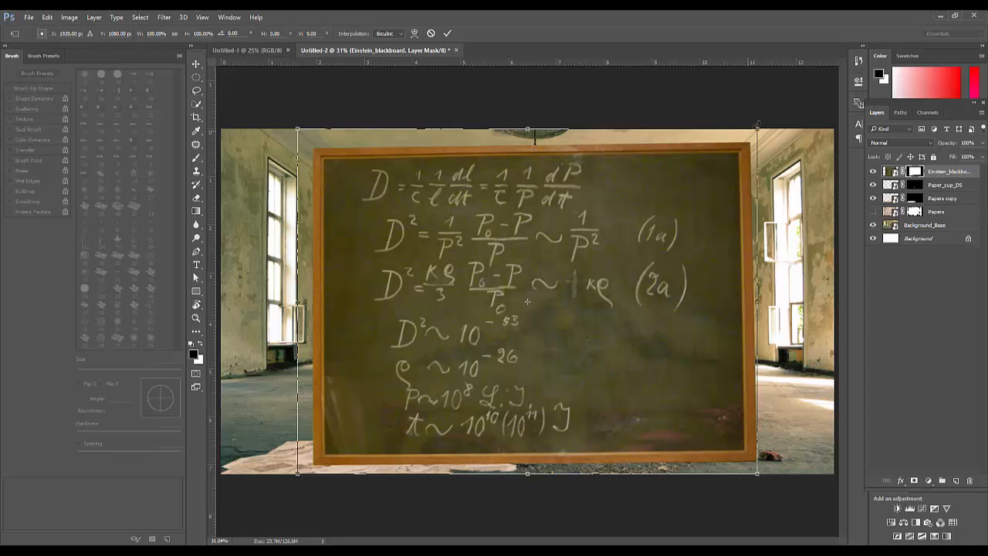
key(Return)
key(p)
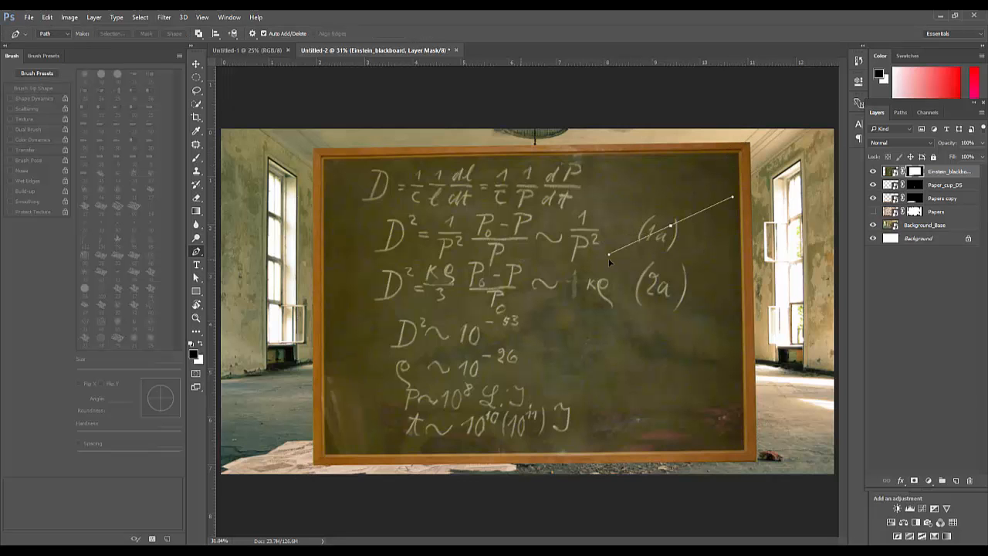
key(v)
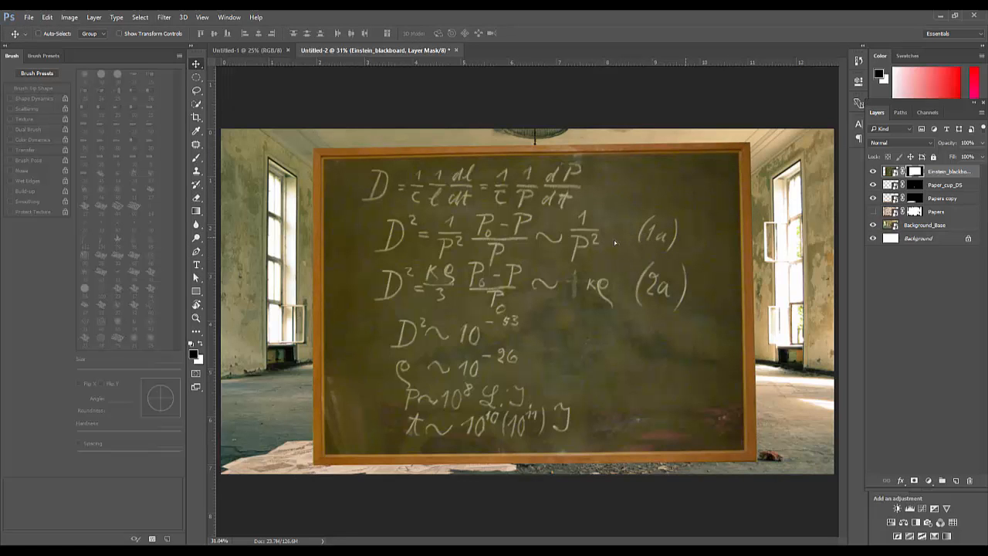
mouse_move(671, 230)
mouse_down()
mouse_move(668, 251)
mouse_move(671, 225)
mouse_up()
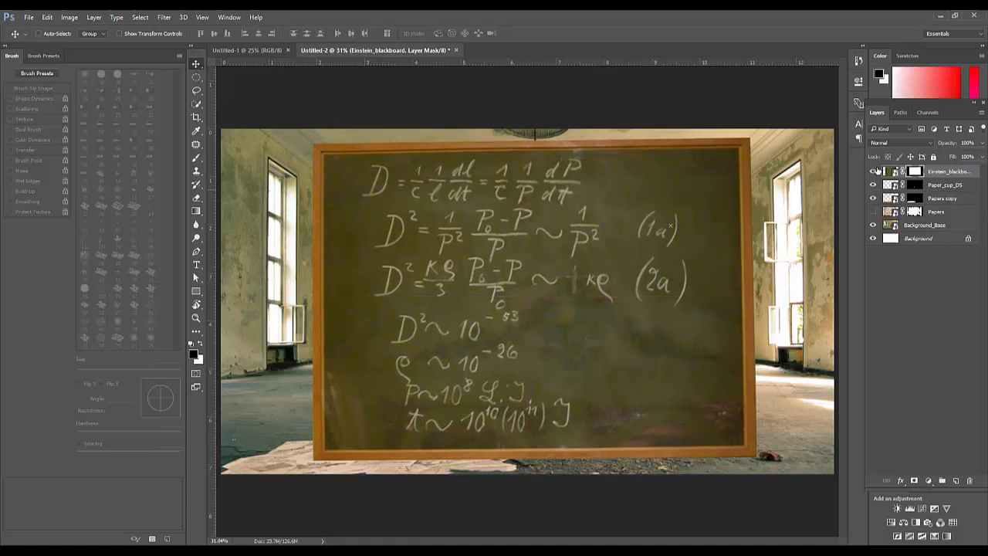
click(894, 109)
drag(888, 140, 970, 480)
click(877, 112)
- Move the masked blackboard around the room and leave it over the lower-left part of the image
mouse_move(658, 275)
mouse_down()
mouse_move(679, 246)
mouse_move(754, 258)
mouse_move(789, 333)
mouse_move(638, 294)
mouse_move(656, 274)
mouse_move(690, 298)
mouse_move(643, 264)
mouse_up()
drag(420, 287, 626, 331)
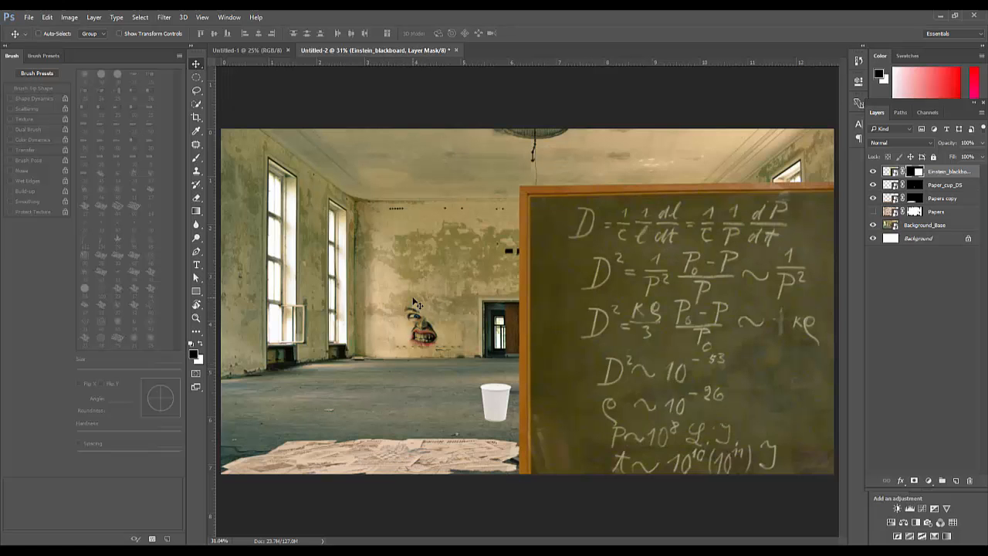
drag(622, 335, 539, 279)
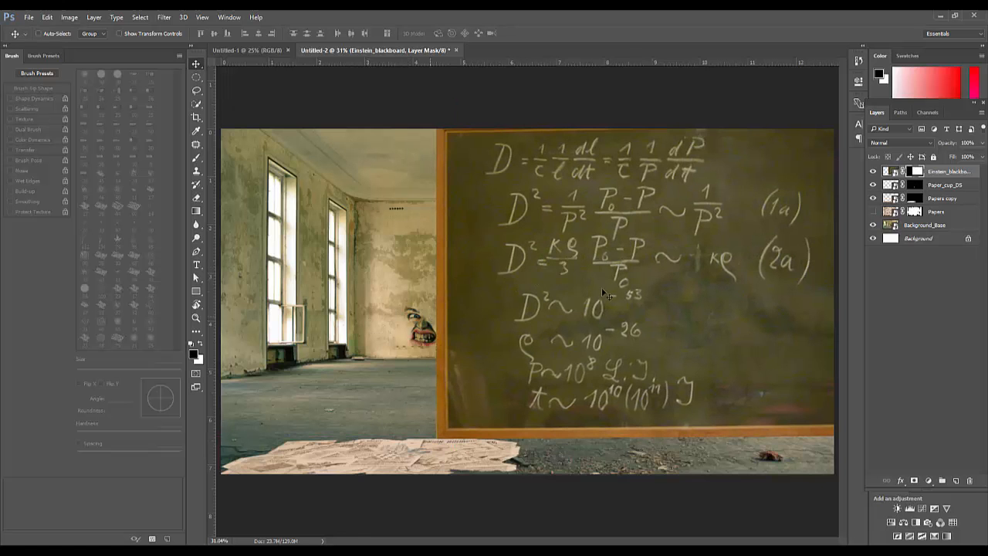
drag(601, 288, 541, 286)
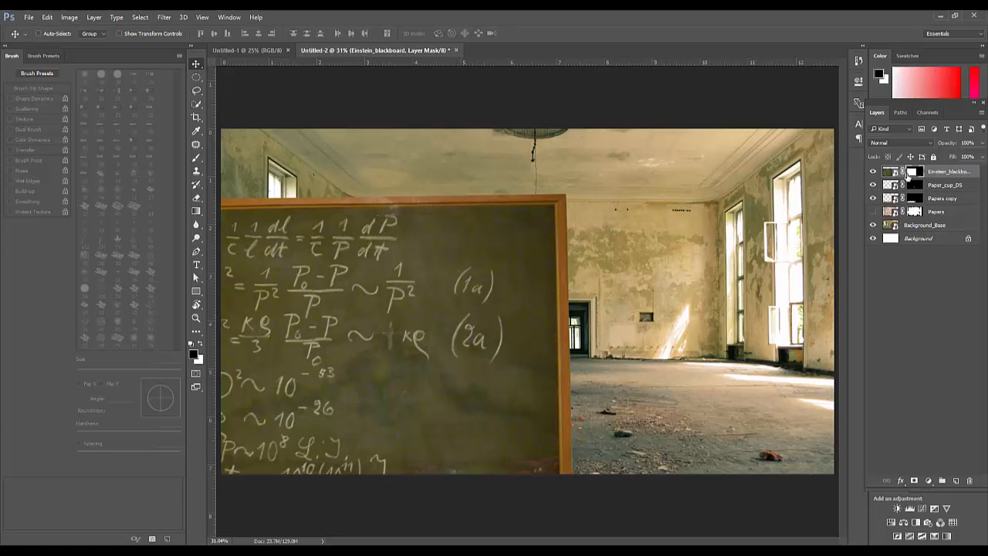
- Rename the Einstein_blackboard layer to Chalkboard
drag(928, 285, 934, 232)
click(937, 172)
double_click(937, 173)
text(Chalkboar)
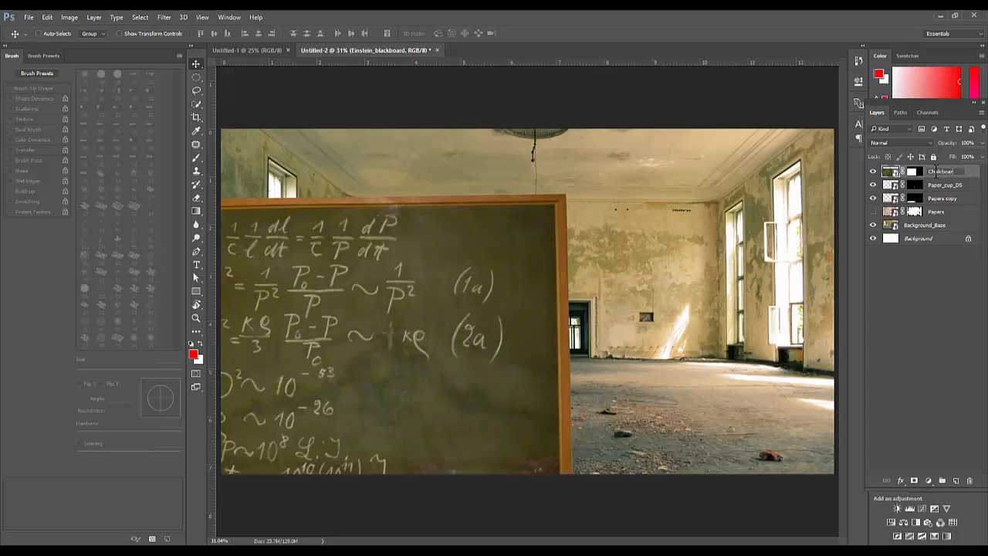
text(d)
key(Return)
- Duplicate the Chalkboard layer, hide the original, and place two small copies side by side on the back wall right of the doorways
drag(889, 177, 956, 480)
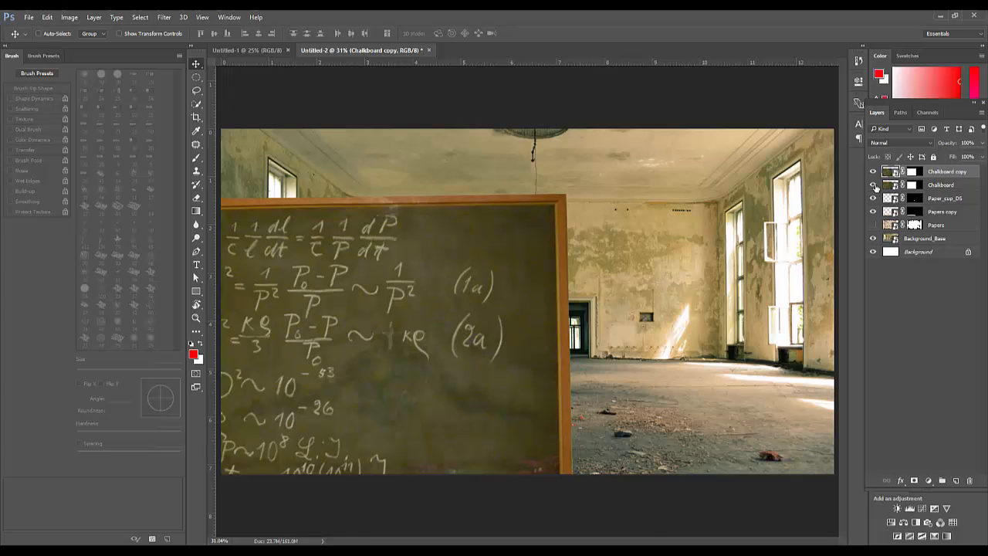
key(ctrl+t)
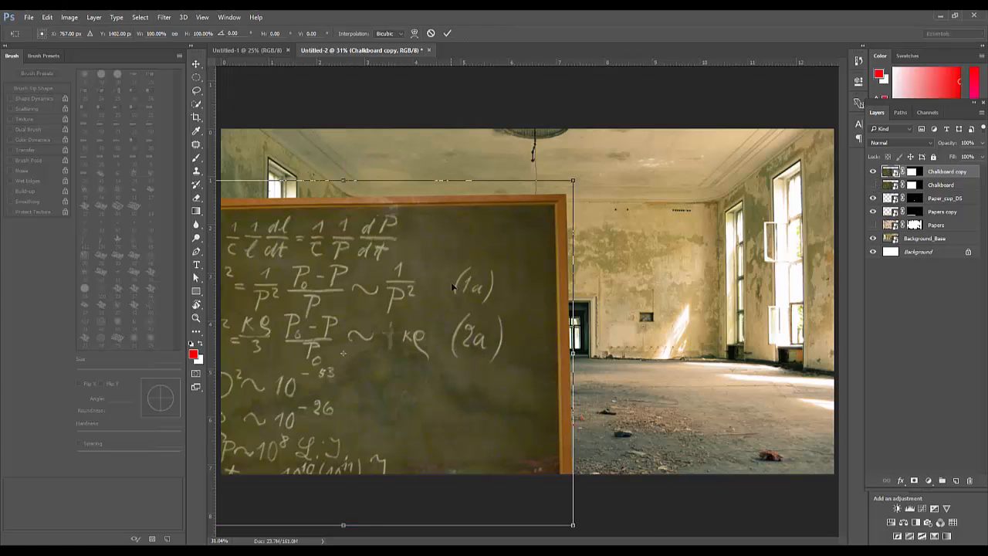
drag(455, 286, 583, 261)
drag(689, 163, 516, 294)
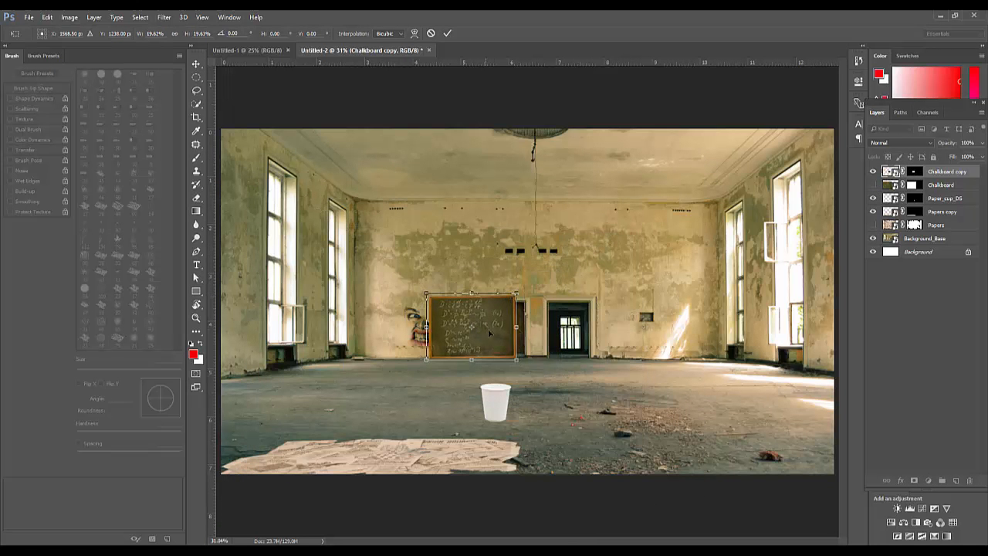
drag(482, 328, 666, 317)
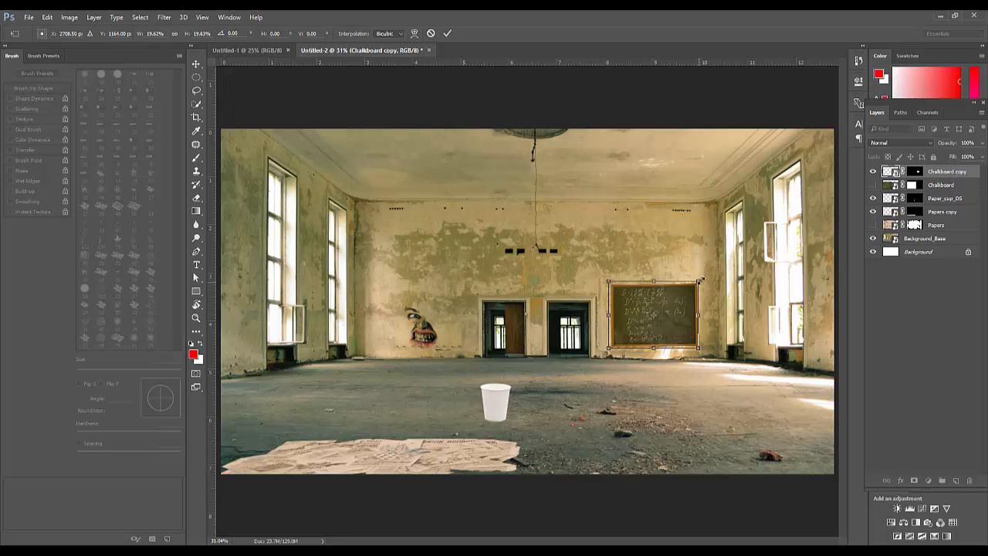
drag(698, 282, 681, 324)
key(Return)
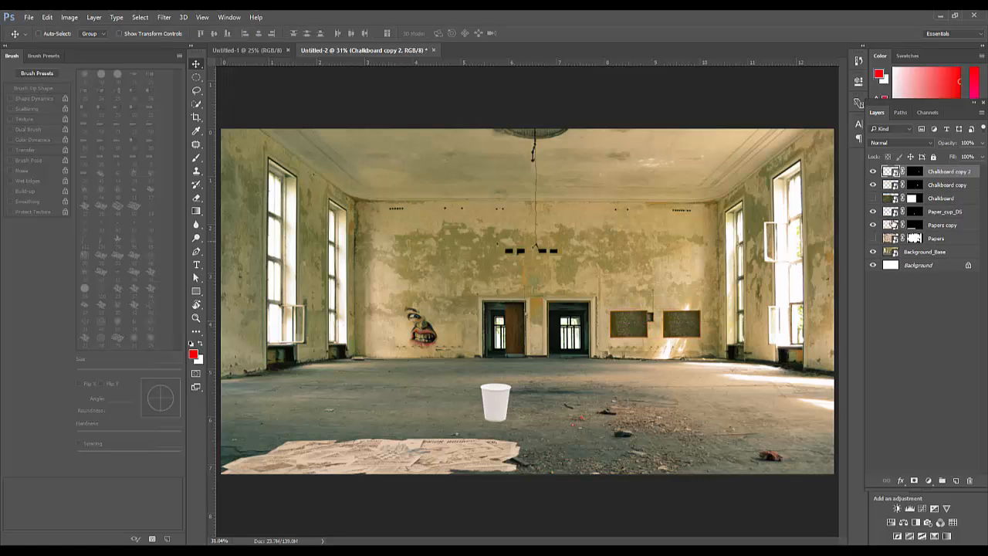
- Move the Papers copy layer above Paper_cup_DS and shift the left chalkboard toward the doorway, clear of the small wall opening
drag(893, 224, 897, 211)
click(892, 186)
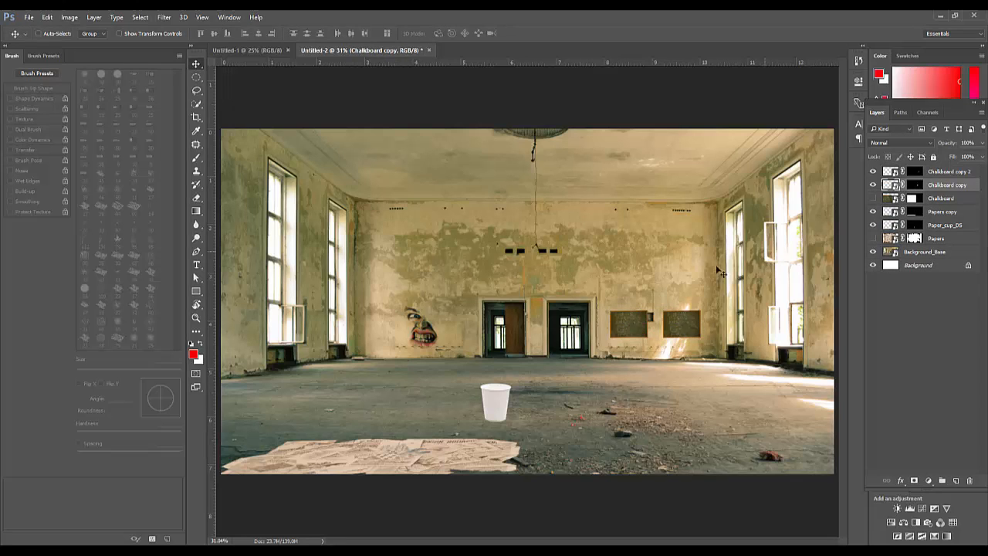
mouse_move(633, 321)
mouse_down()
mouse_move(678, 303)
mouse_move(656, 301)
mouse_move(621, 329)
mouse_move(647, 329)
mouse_move(617, 329)
mouse_up()
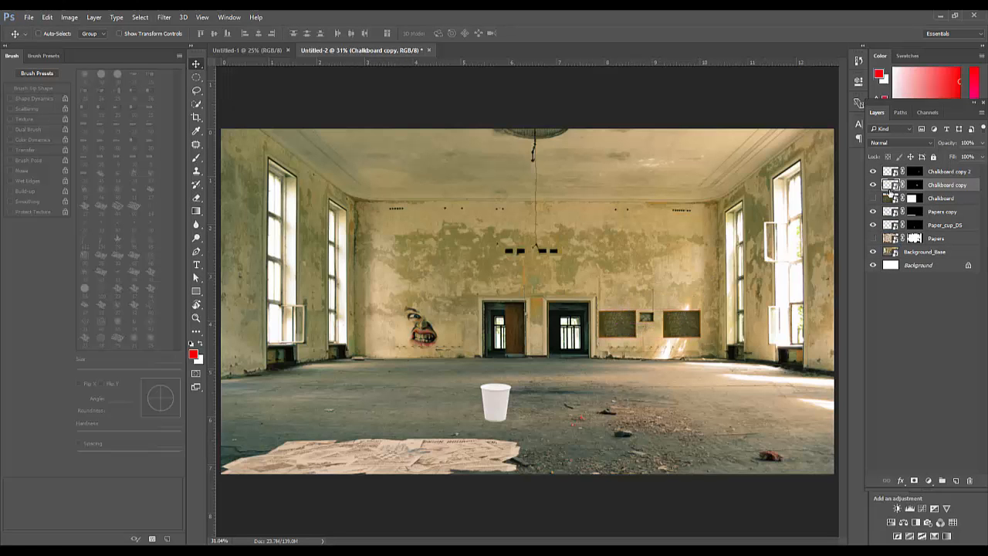
- Lower both chalkboard copies slightly and duplicate the pair onto the back wall left of the doorways, around the painted face
shift+click(893, 173)
drag(691, 336, 756, 316)
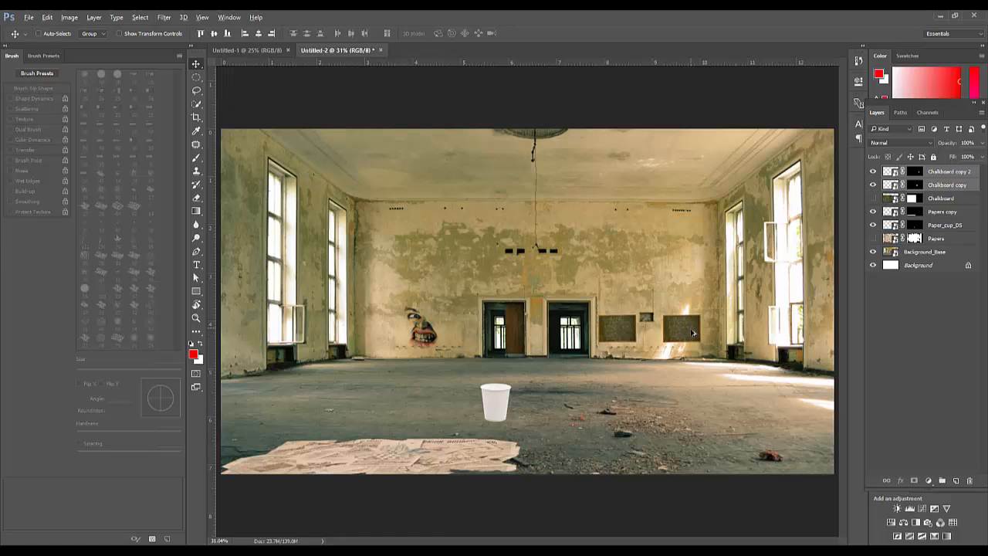
drag(693, 334, 466, 344)
click(914, 313)
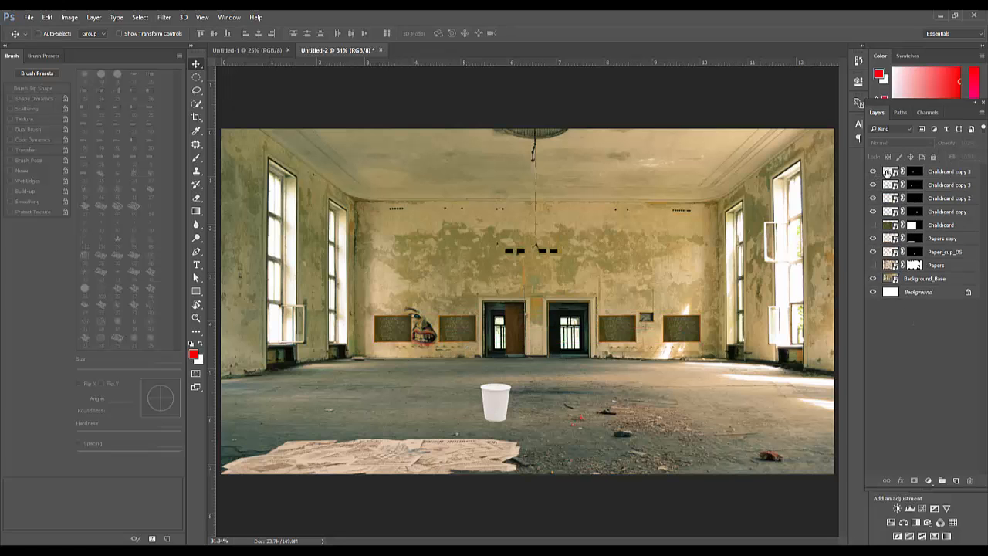
- Shift the leftmost chalkboard copy slightly farther left on the back wall, away from the painted face
click(889, 171)
drag(389, 333, 442, 338)
key(ctrl+z)
click(895, 186)
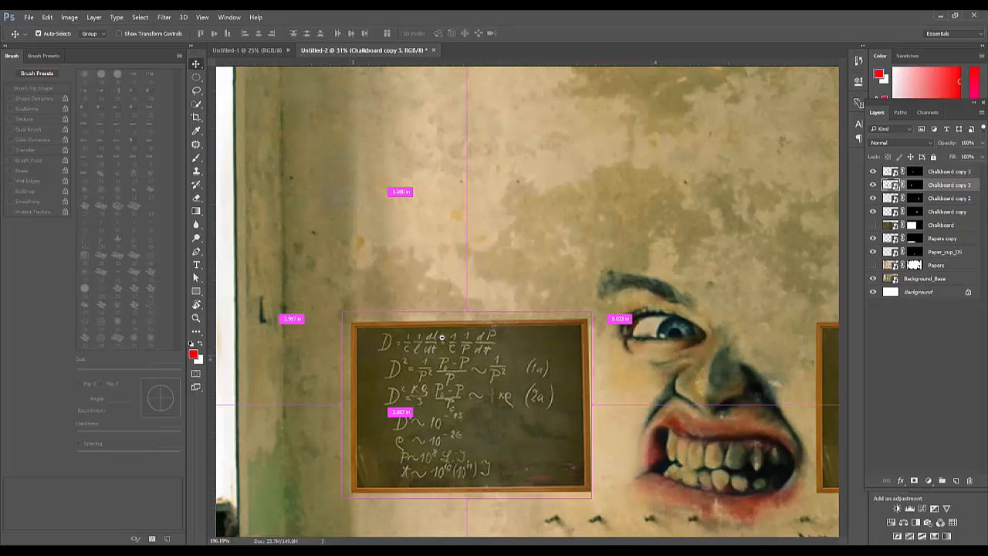
- Examine the positions of all four chalkboards along the back wall at 100% zoom
alt+click(443, 255)
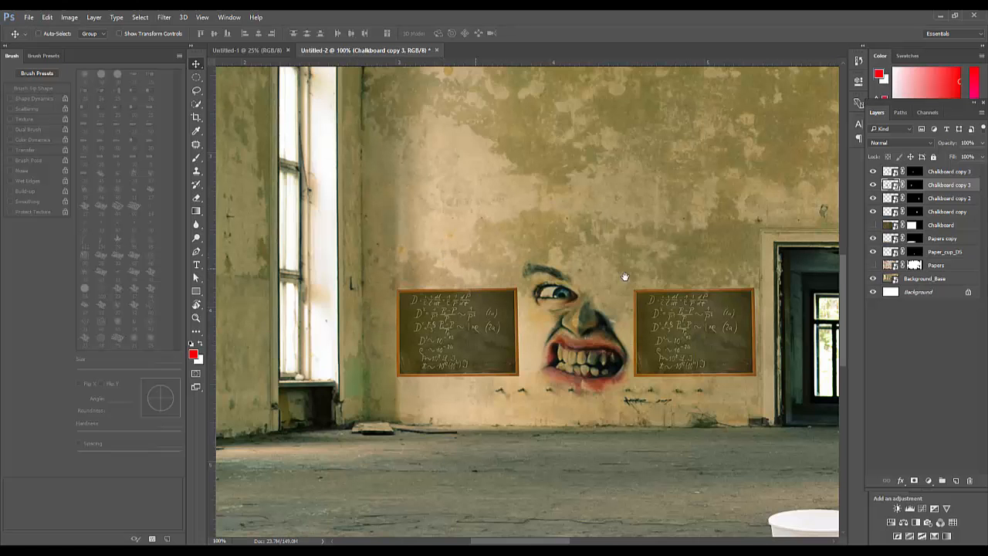
drag(625, 277, 420, 264)
drag(597, 280, 383, 266)
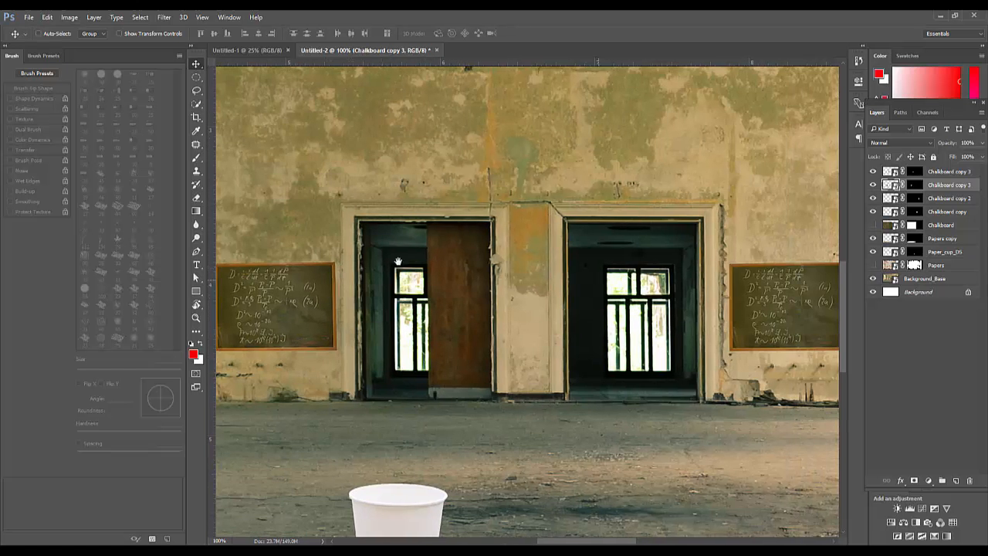
drag(610, 270, 374, 266)
drag(465, 258, 368, 261)
drag(619, 294, 664, 303)
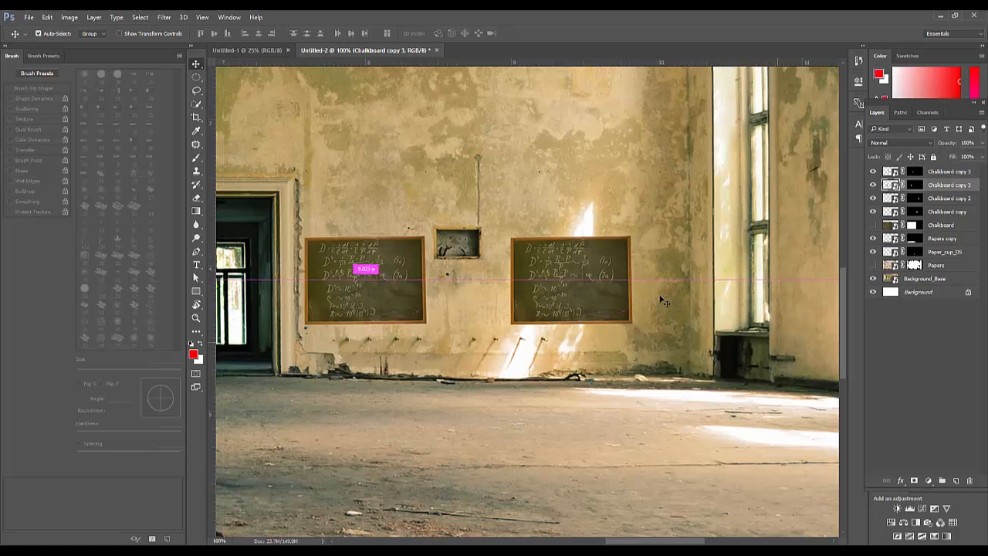
key(ctrl+0)
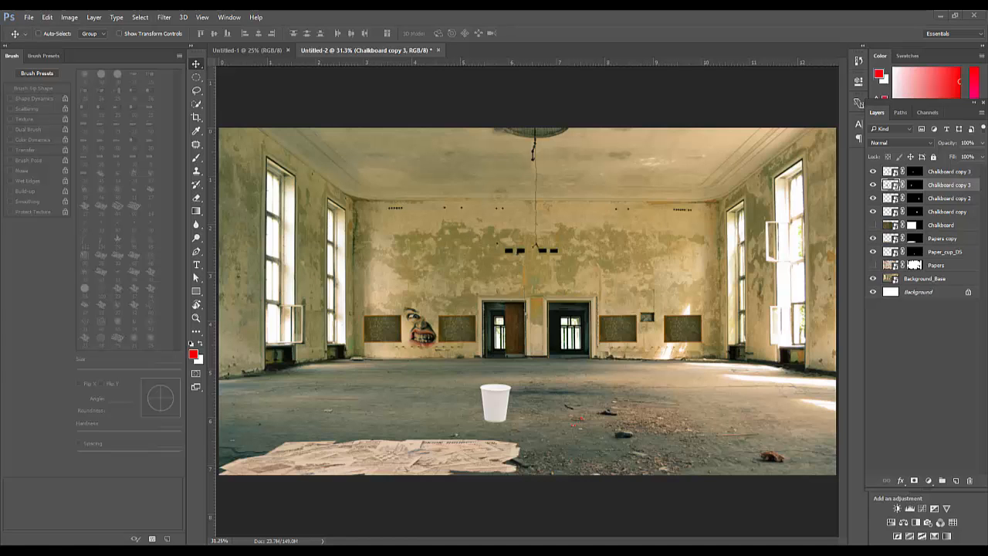
- Place the white bookcase photo at full document height and move its layer above all the chalkboard layers
drag(276, 326, 423, 366)
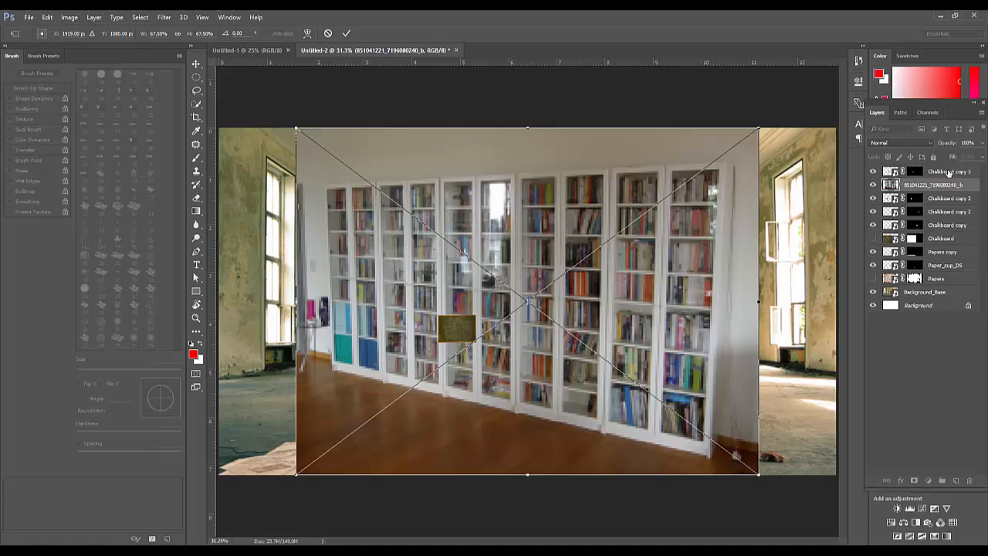
key(Return)
drag(948, 185, 947, 168)
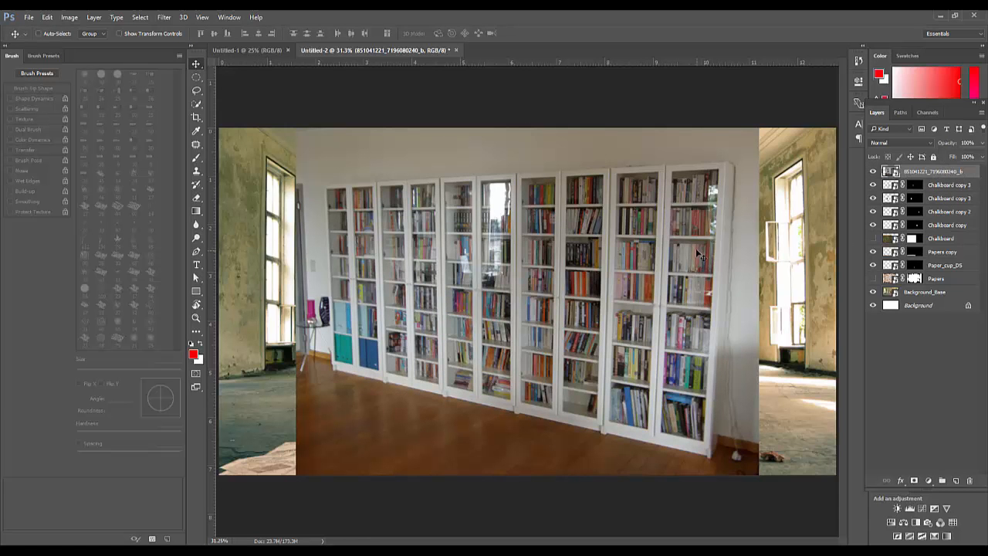
- Trace a closed Pen tool path around the outer edges of the white bookcase, including its right side panel
key(w)
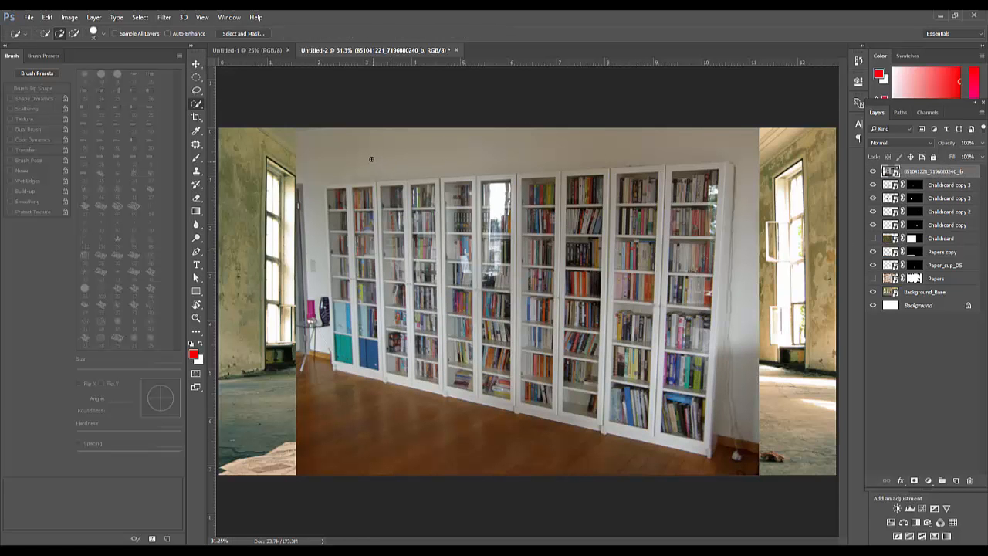
key(p)
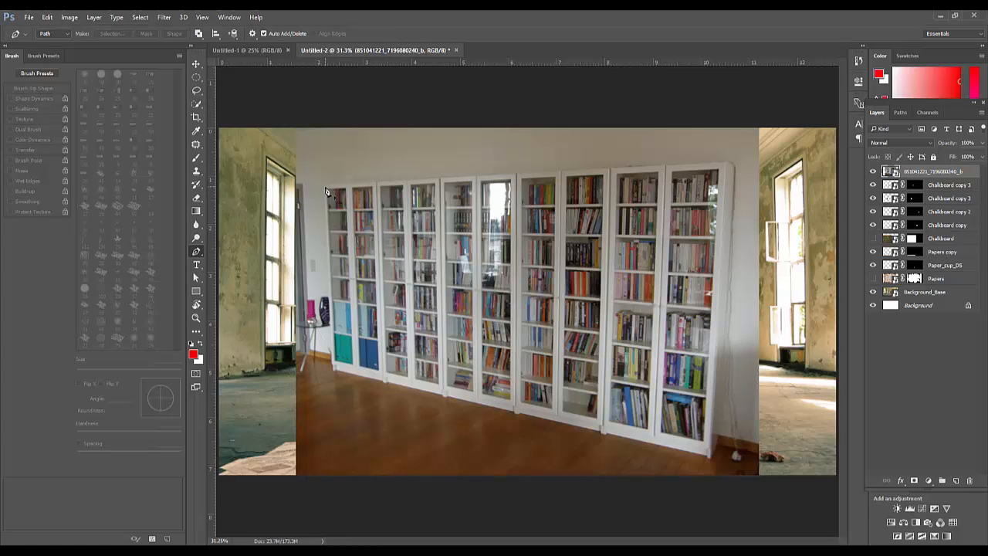
click(325, 187)
click(727, 163)
click(737, 168)
click(719, 445)
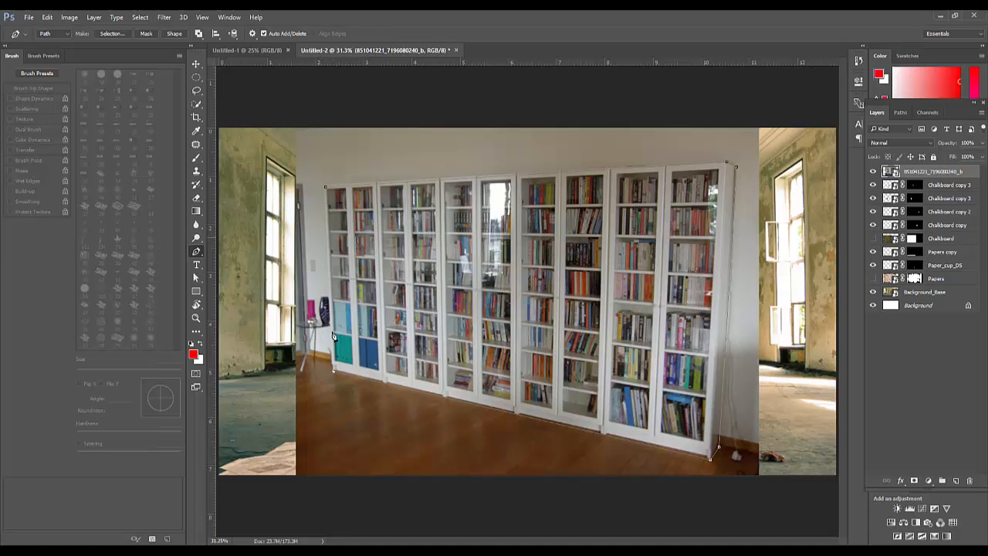
click(325, 187)
- Save the bookcase outline's work path under the name Bookcase
click(899, 113)
double_click(907, 142)
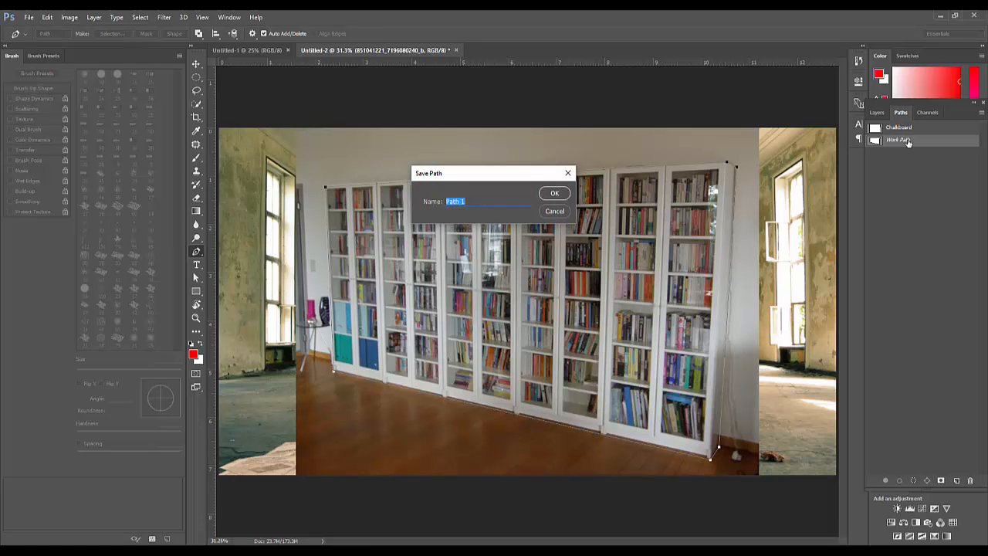
text(Bookcase)
key(Return)
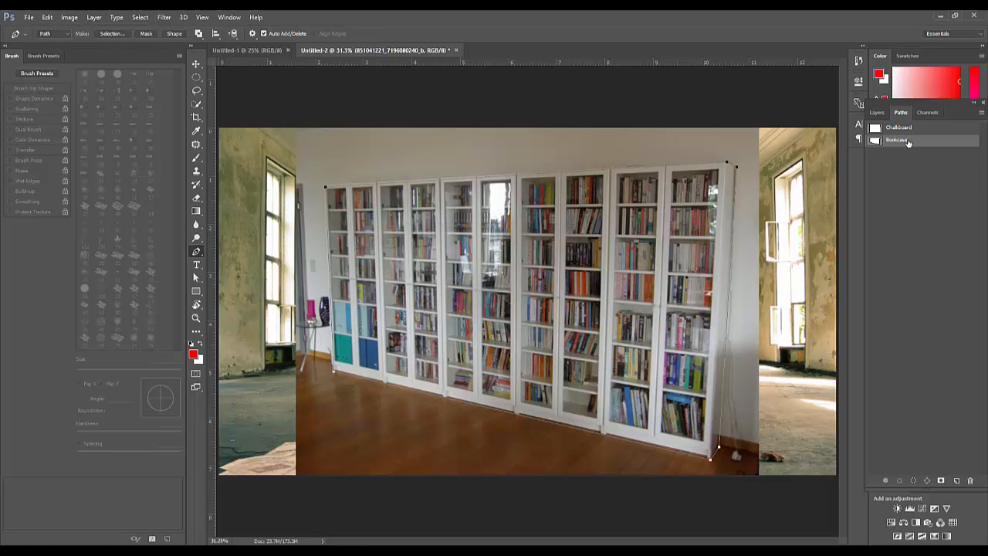
- Load the Bookcase path as a selection and use it to add a layer mask isolating the bookcase
ctrl+click(876, 141)
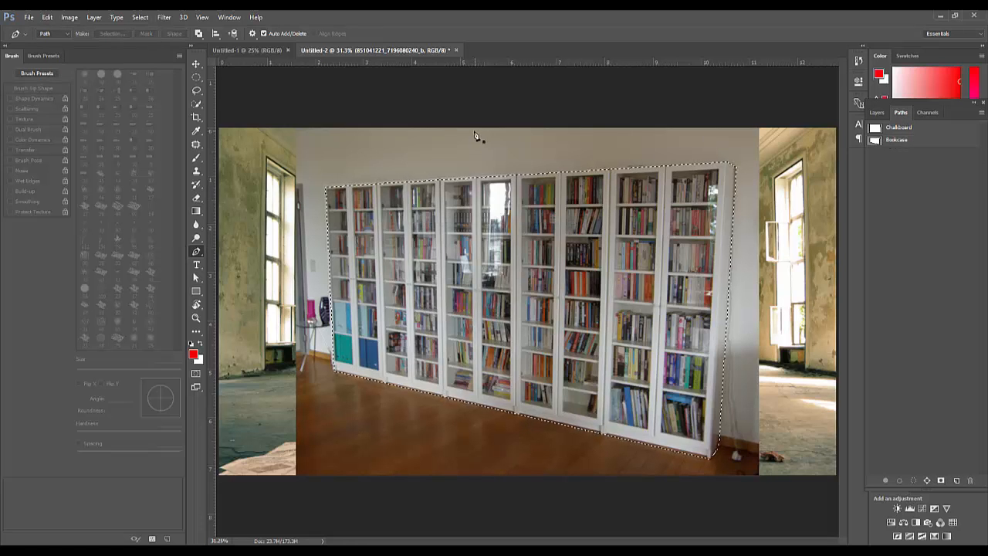
click(143, 18)
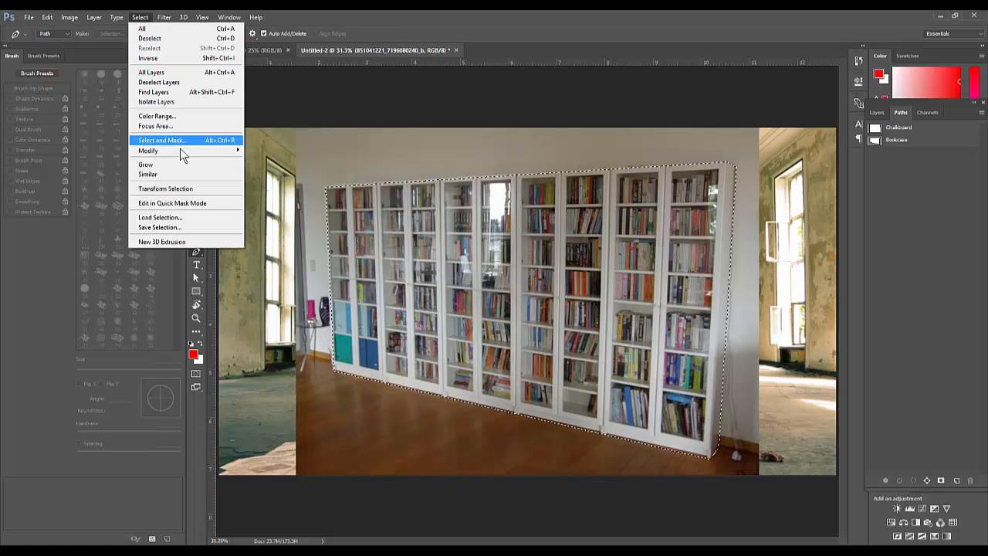
mouse_move(185, 151)
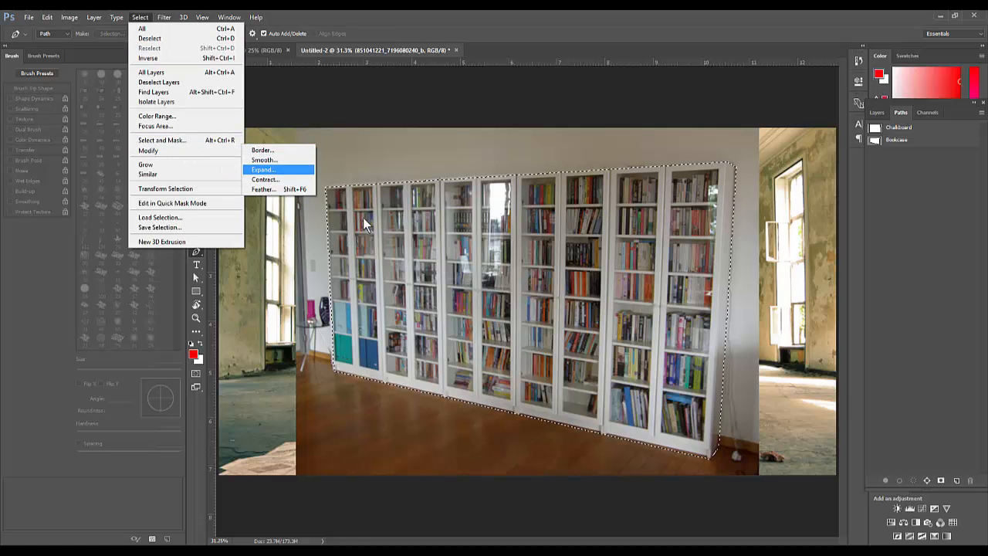
click(915, 422)
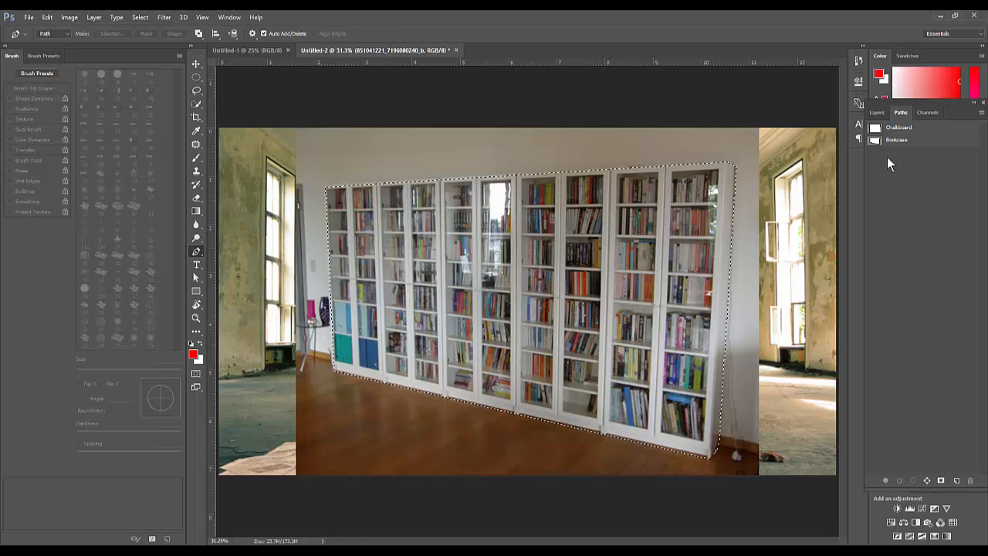
click(877, 112)
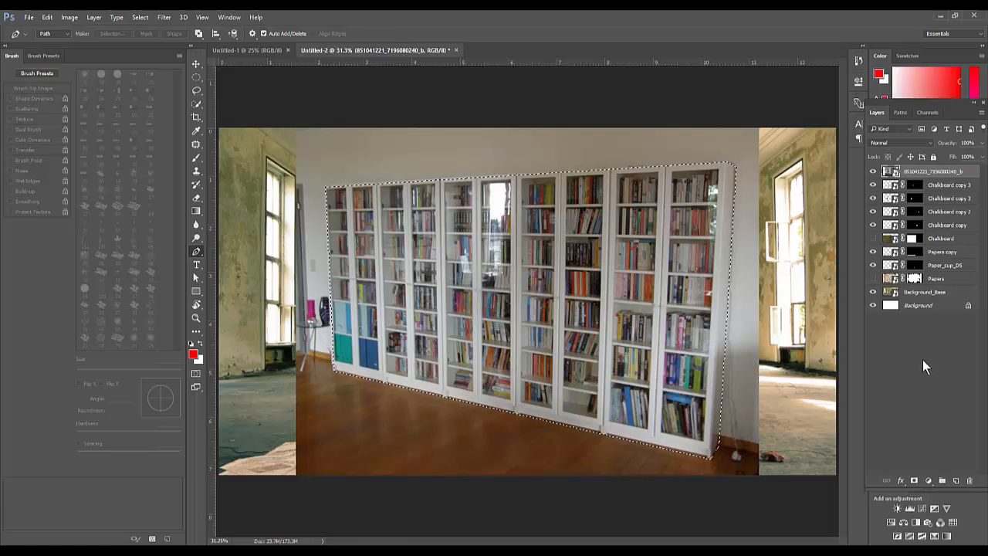
click(915, 481)
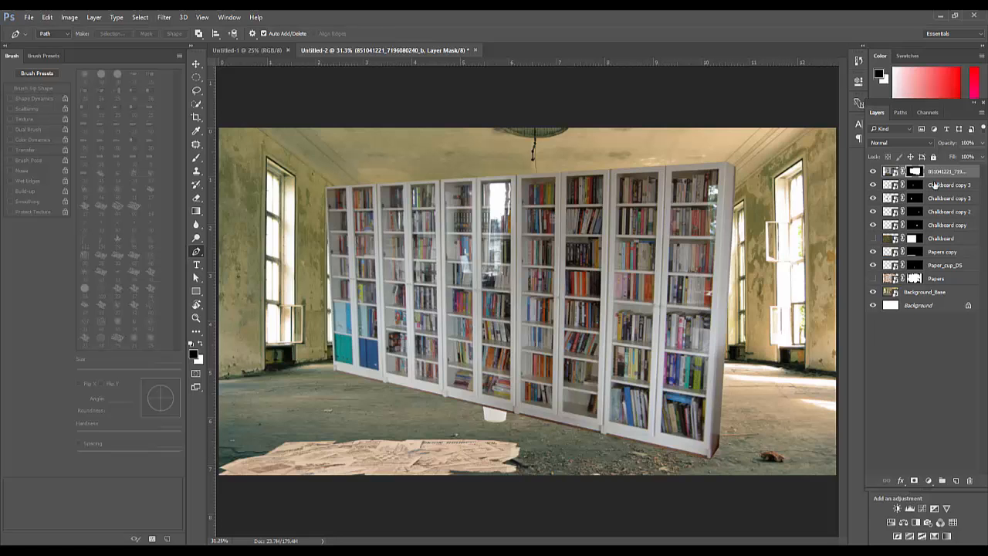
- Rename the masked photo layer to Bookcase, duplicate it and hide the original
double_click(945, 171)
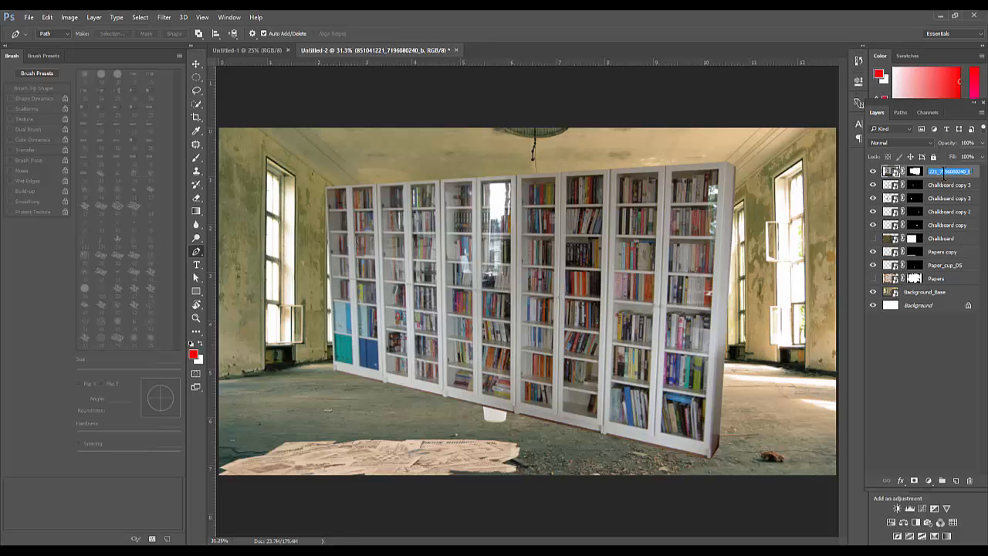
text(Bookcase)
key(Return)
drag(945, 176, 956, 481)
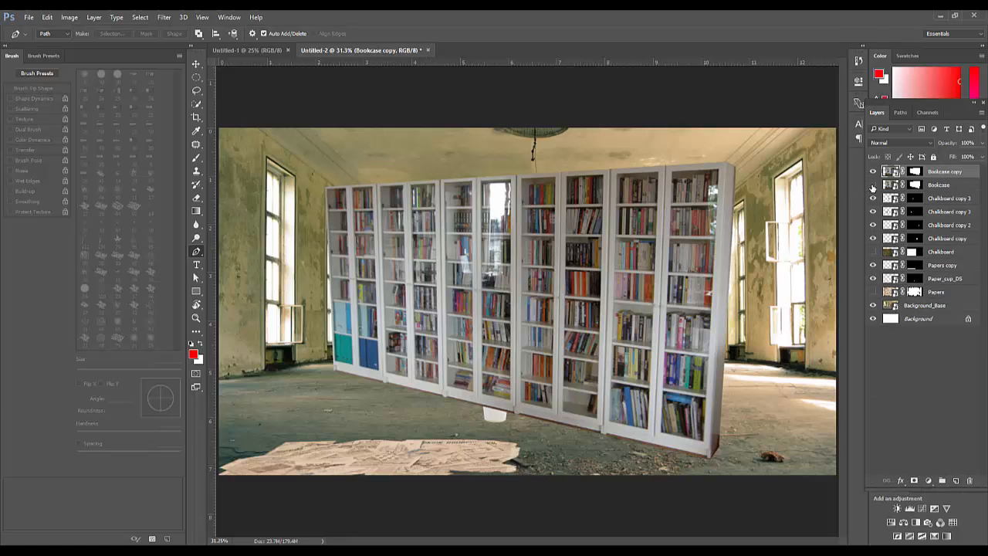
key(ctrl+t)
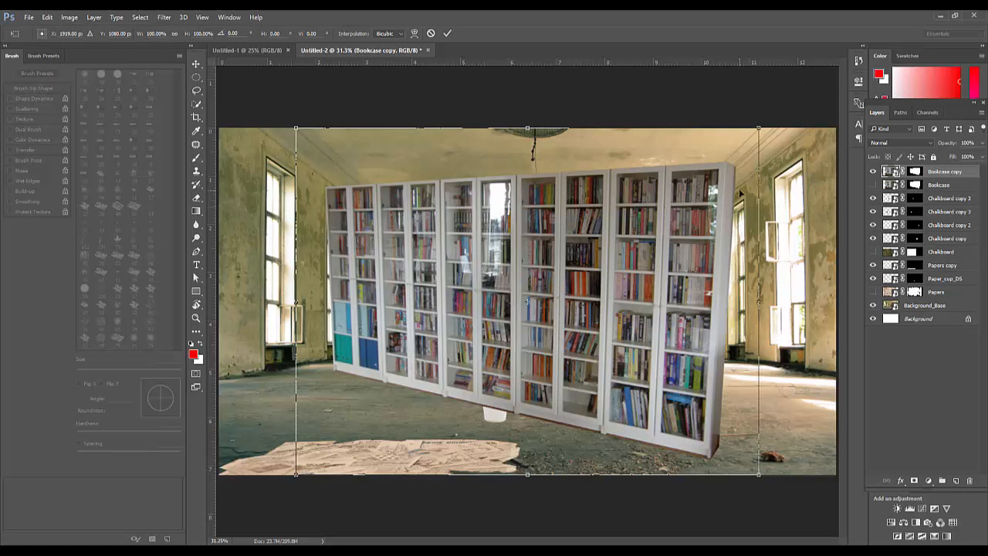
drag(706, 176, 592, 229)
drag(560, 286, 707, 347)
key(Escape)
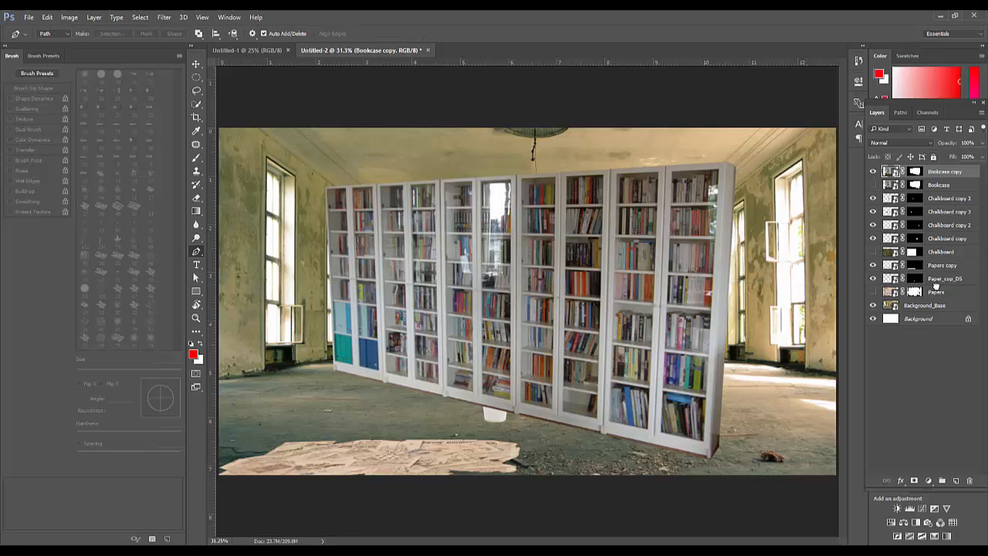
- Duplicate the Bookcase copy layer and mask out the left six shelf columns on the new duplicate
drag(935, 172, 955, 480)
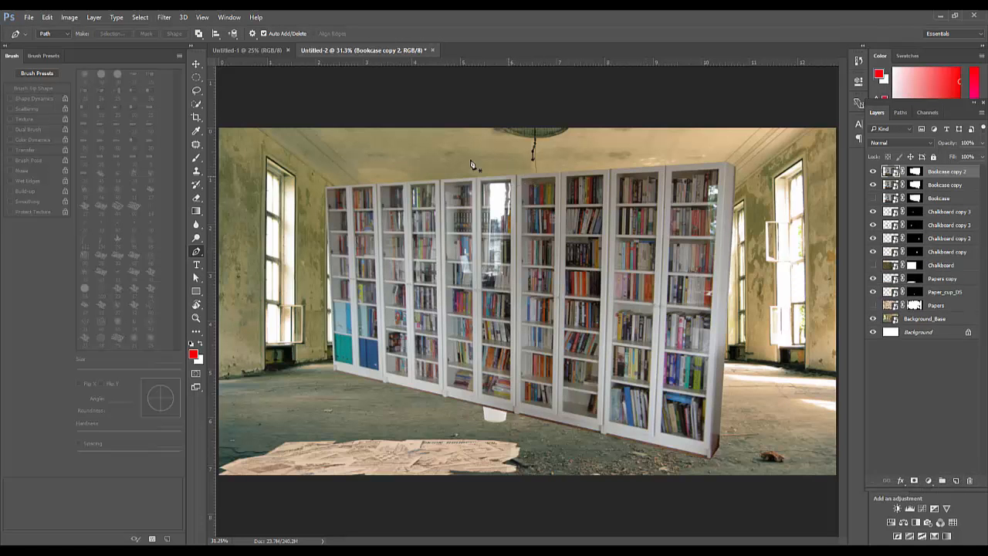
key(m)
key(shift+m)
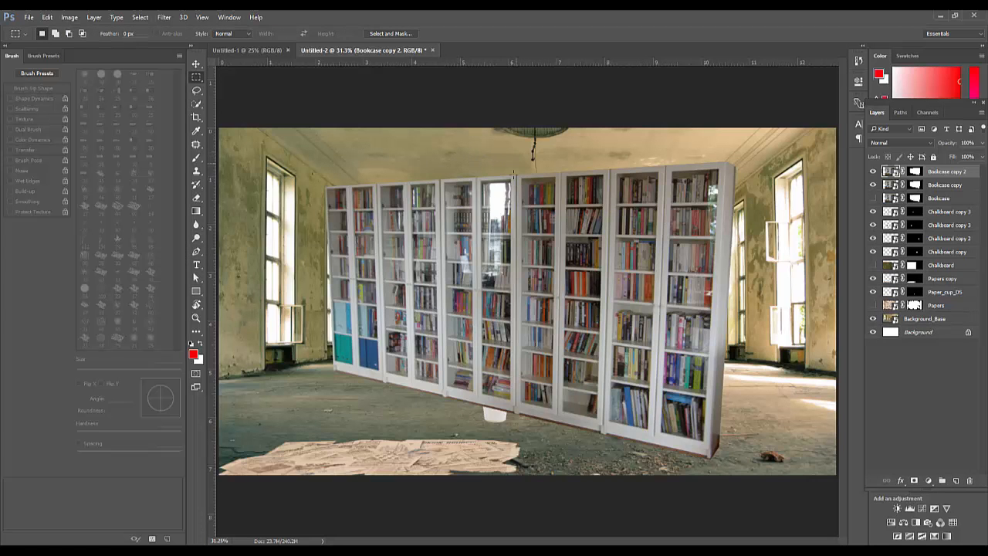
drag(516, 164, 264, 431)
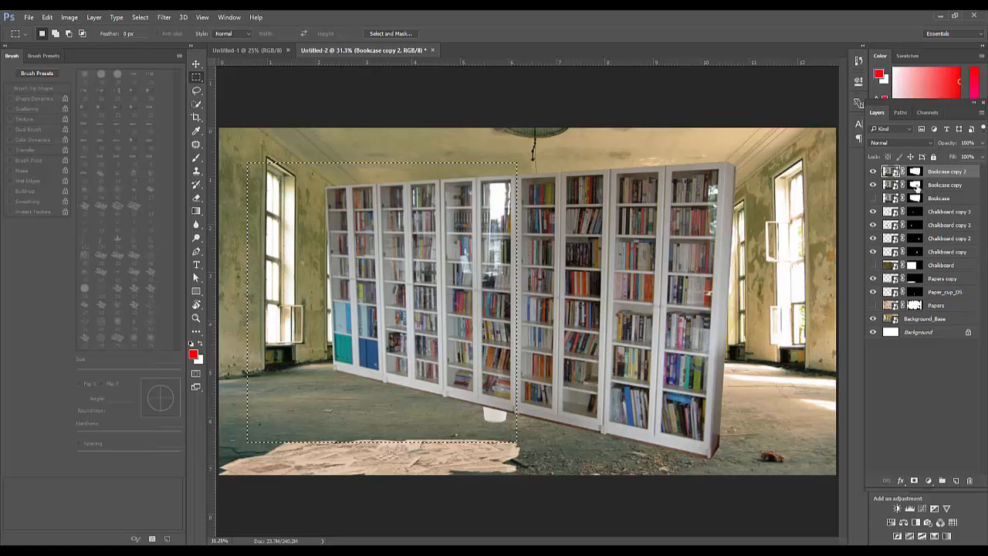
click(914, 171)
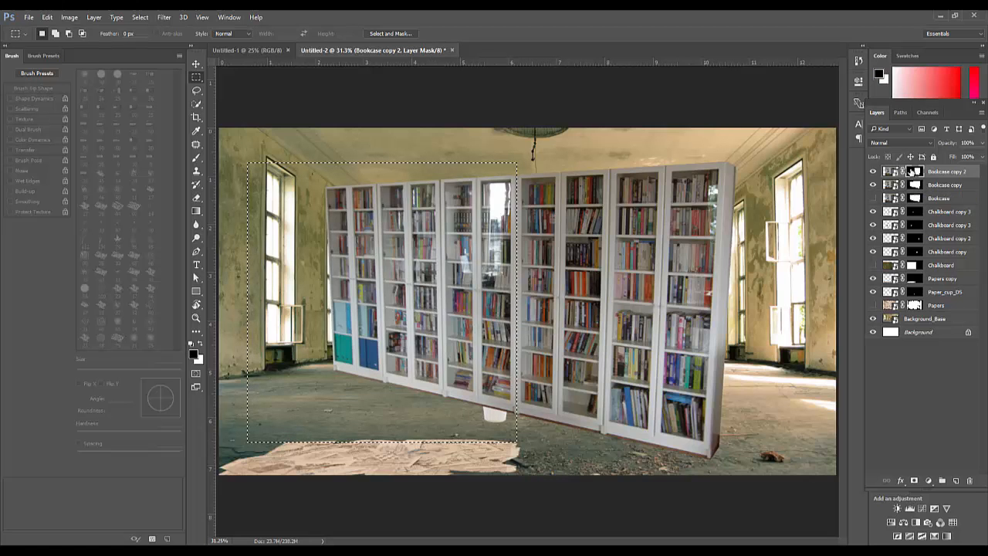
- Invert the selection, mask out the right four shelf columns on the Bookcase copy layer, and deselect
click(915, 185)
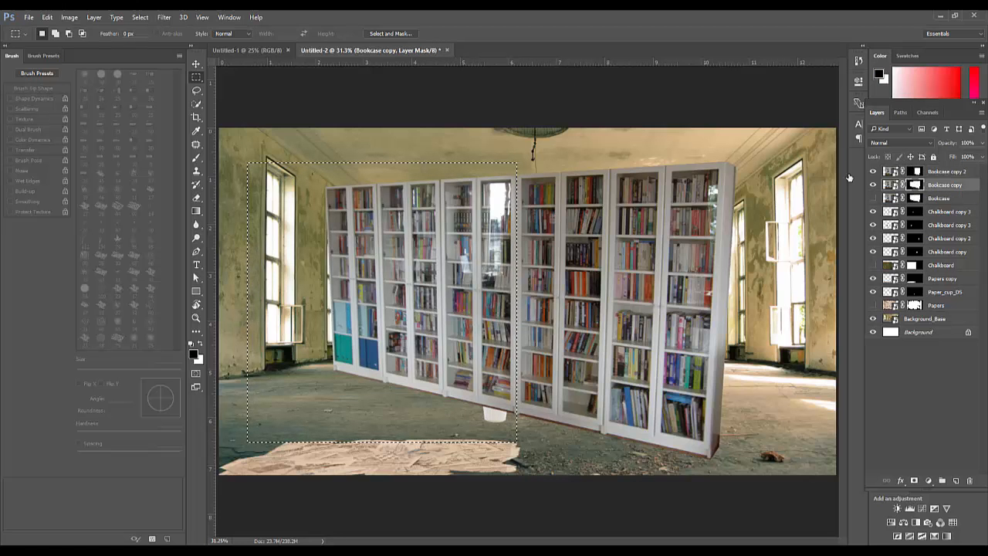
click(139, 17)
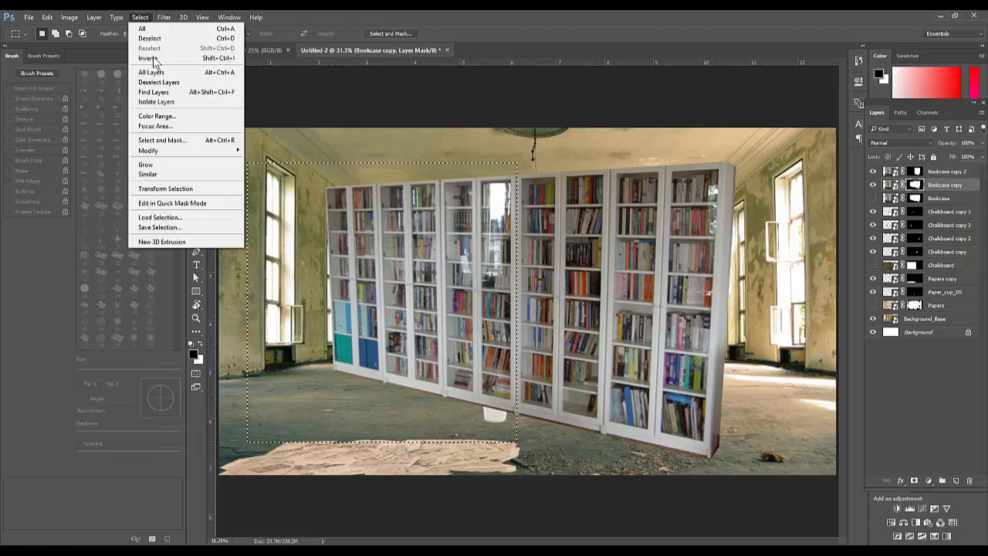
click(157, 59)
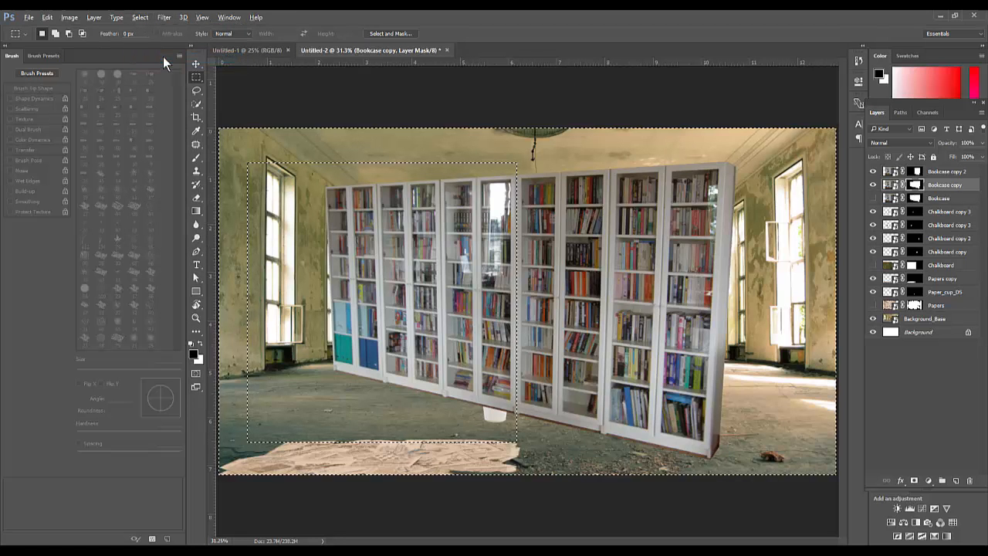
key(alt+BackSpace)
key(ctrl+d)
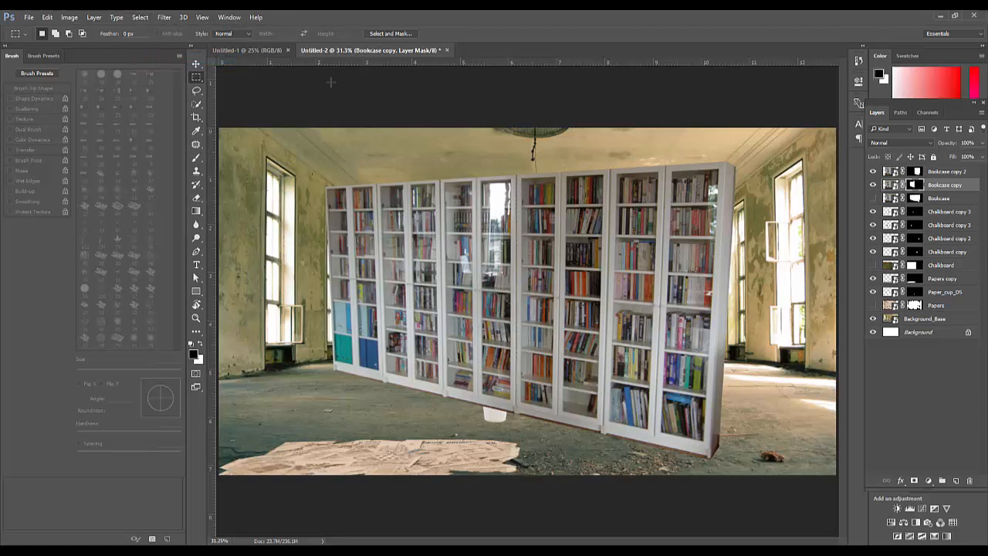
- Check the split by hiding and showing each bookcase half in turn, leaving both halves visible
click(873, 172)
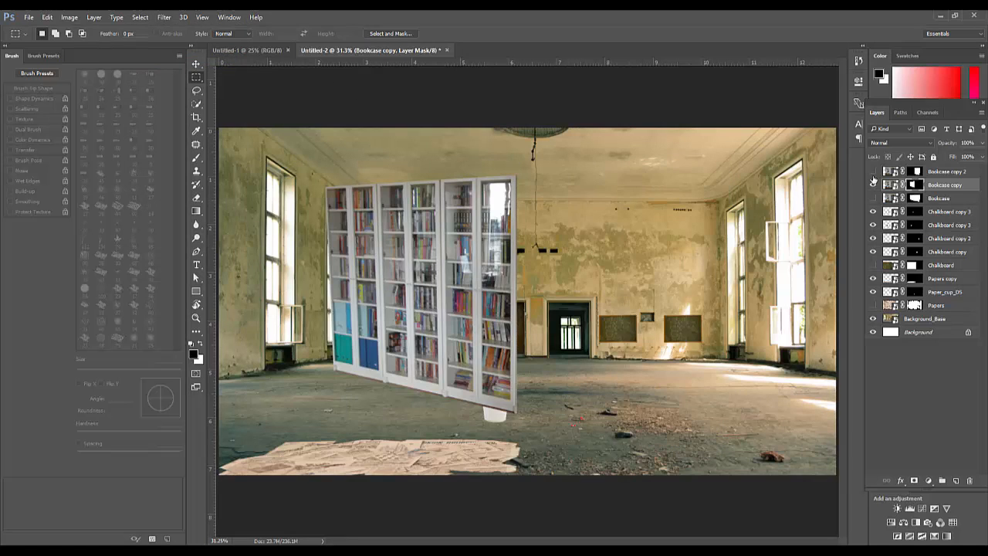
click(873, 186)
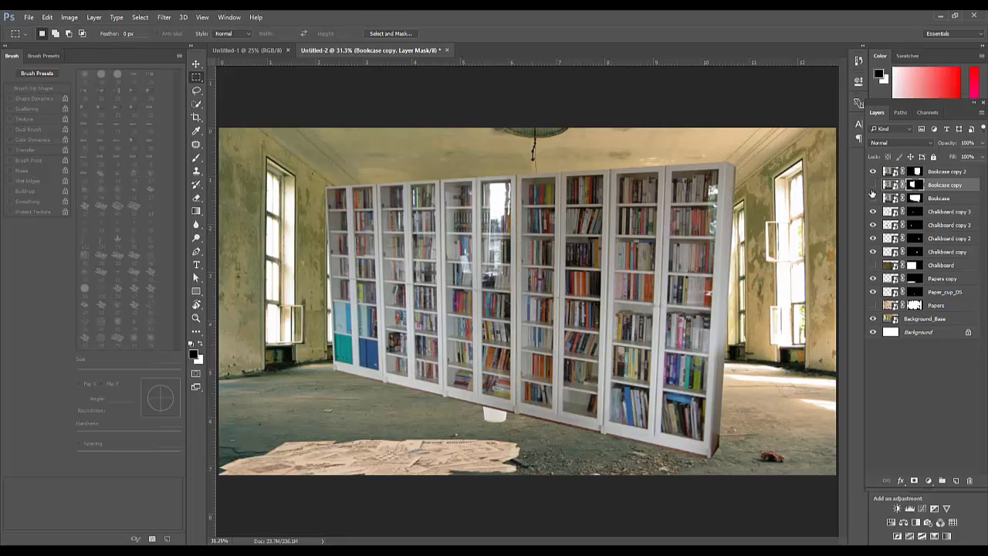
click(873, 189)
click(873, 186)
click(873, 173)
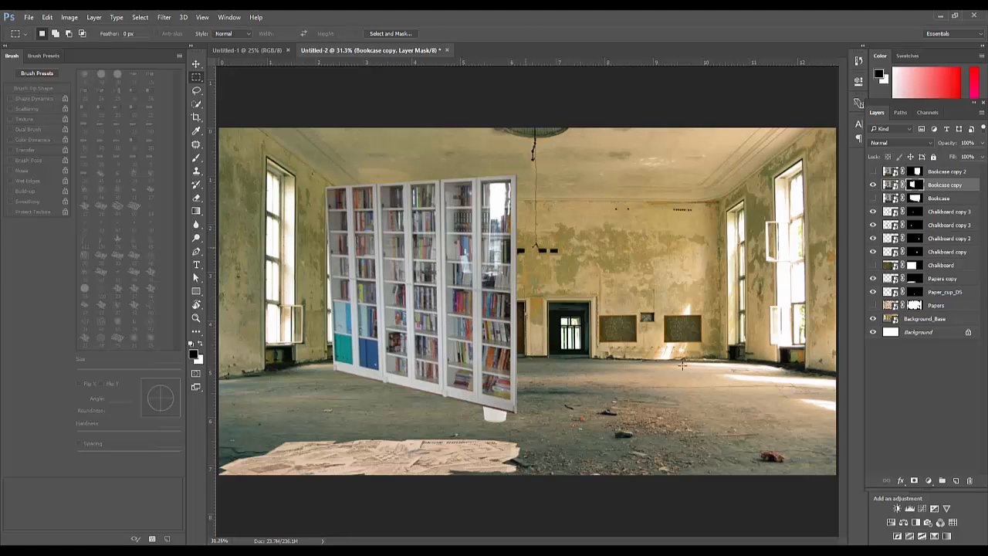
click(873, 186)
click(873, 172)
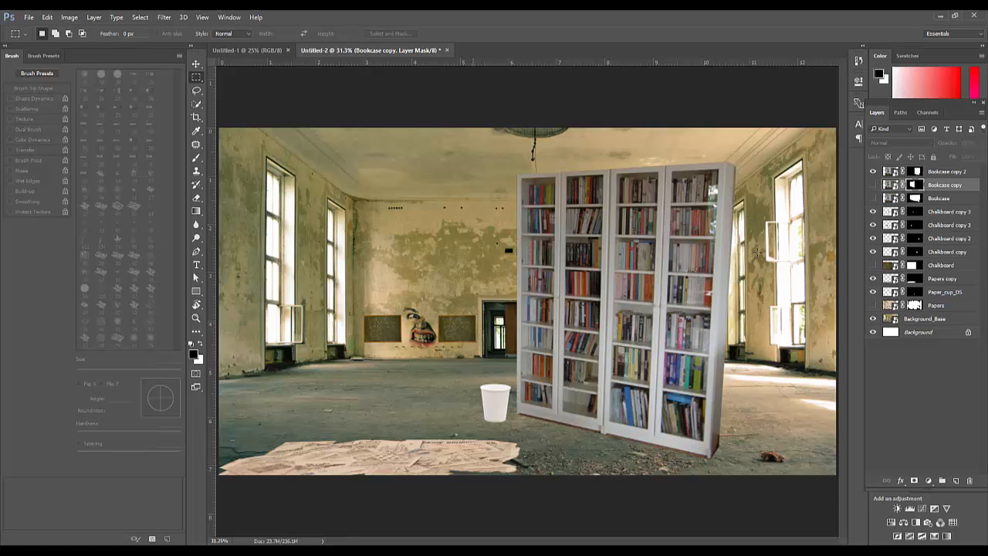
click(873, 186)
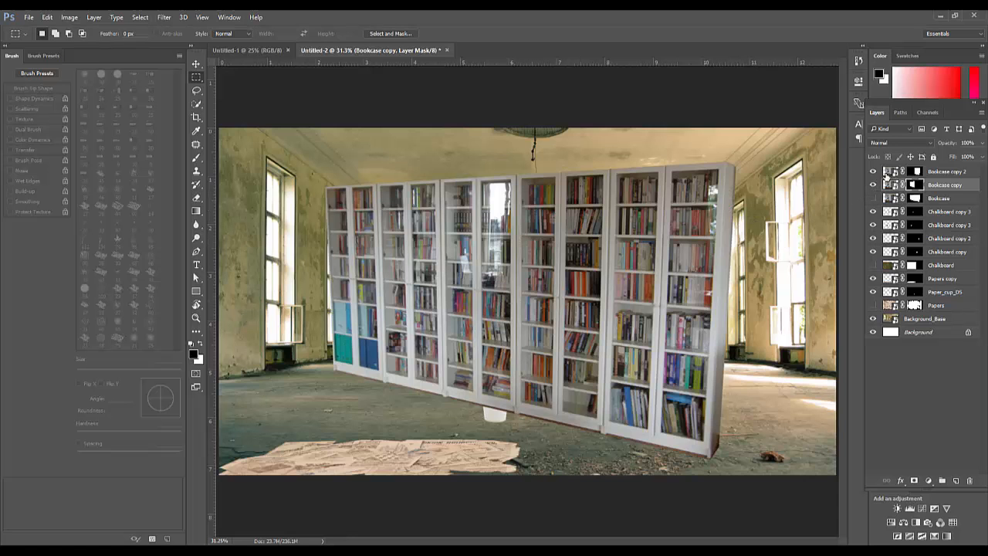
- Transform the Bookcase copy 2 layer to about 35% and distort it to stand against the right wall, beside the nearer window at the image edge
click(889, 171)
key(ctrl+t)
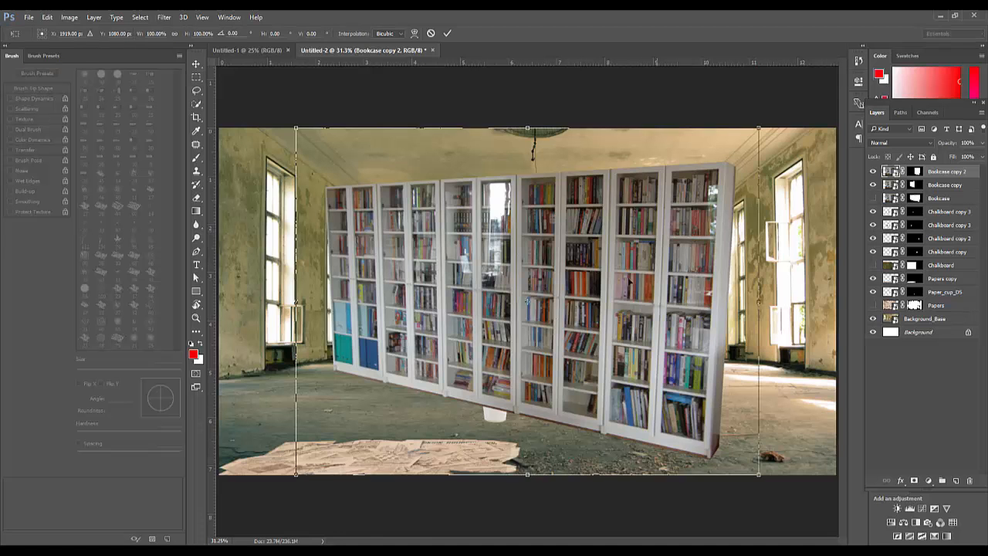
drag(614, 297, 736, 309)
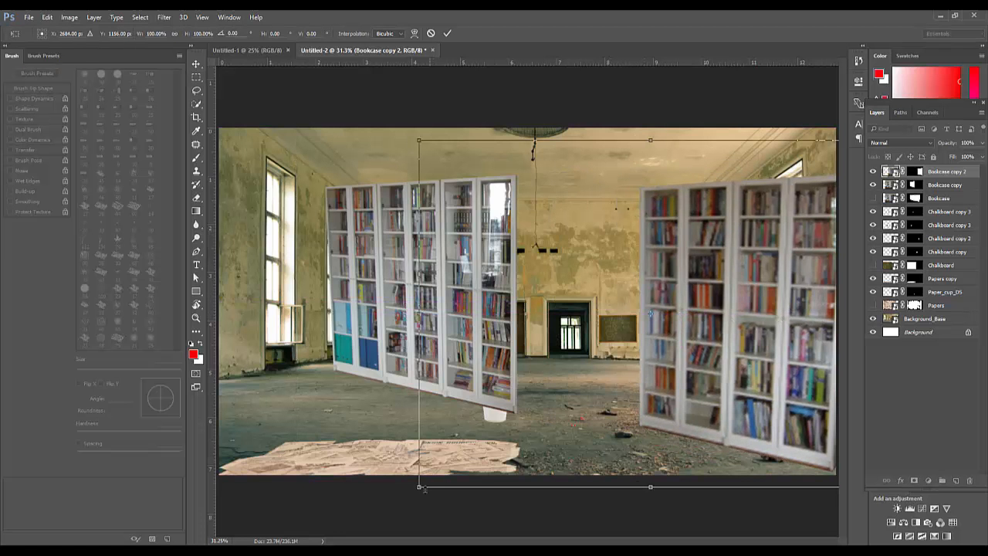
drag(418, 488, 775, 282)
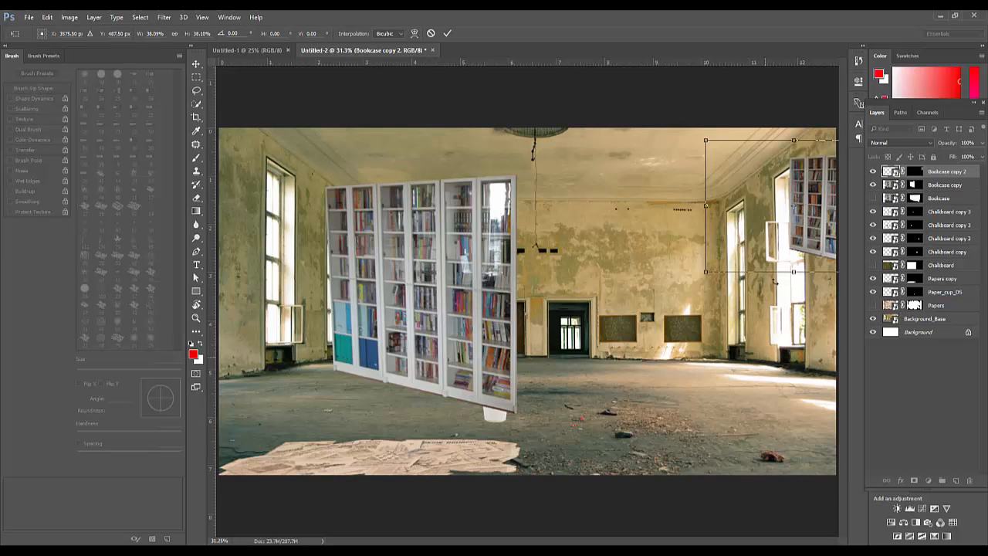
drag(781, 224, 719, 411)
drag(744, 296, 719, 291)
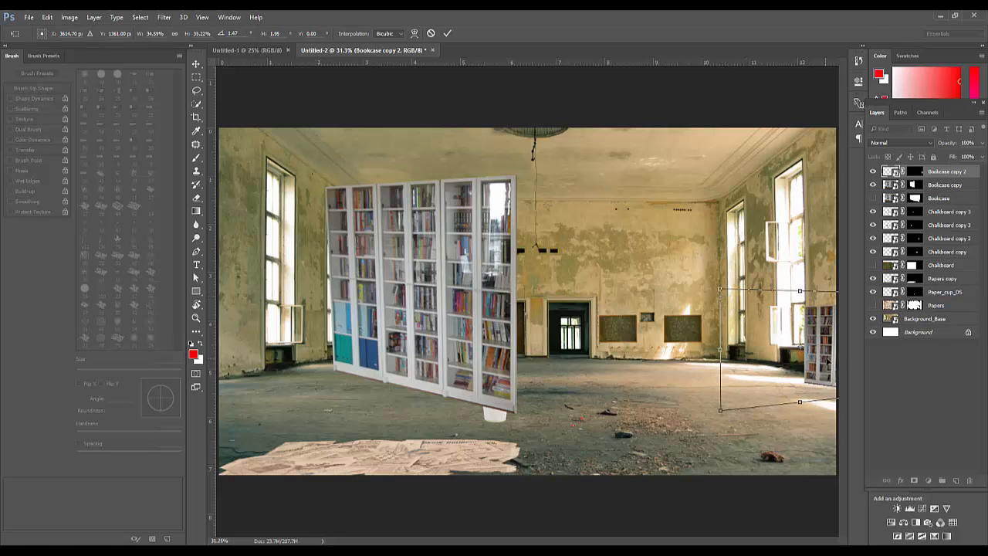
drag(828, 358, 835, 353)
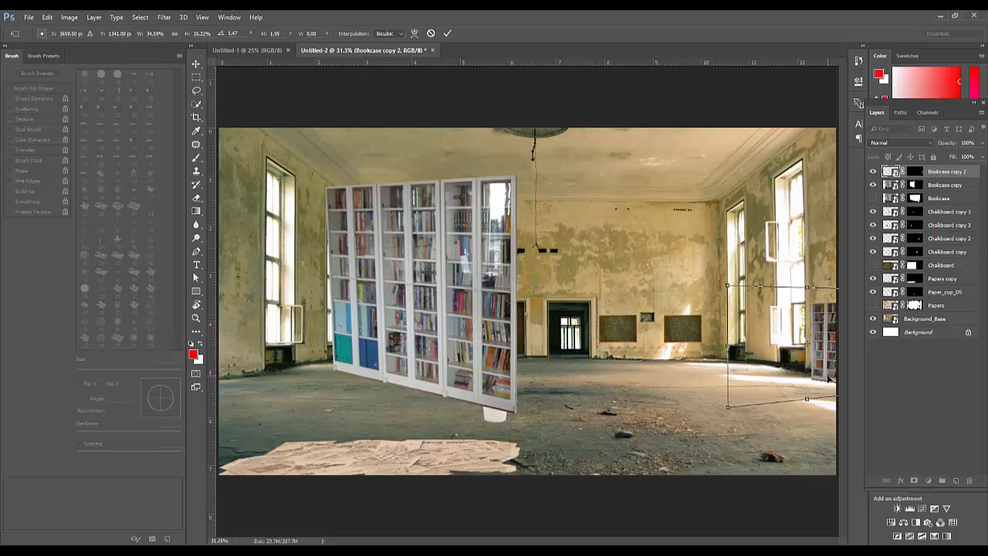
key(Return)
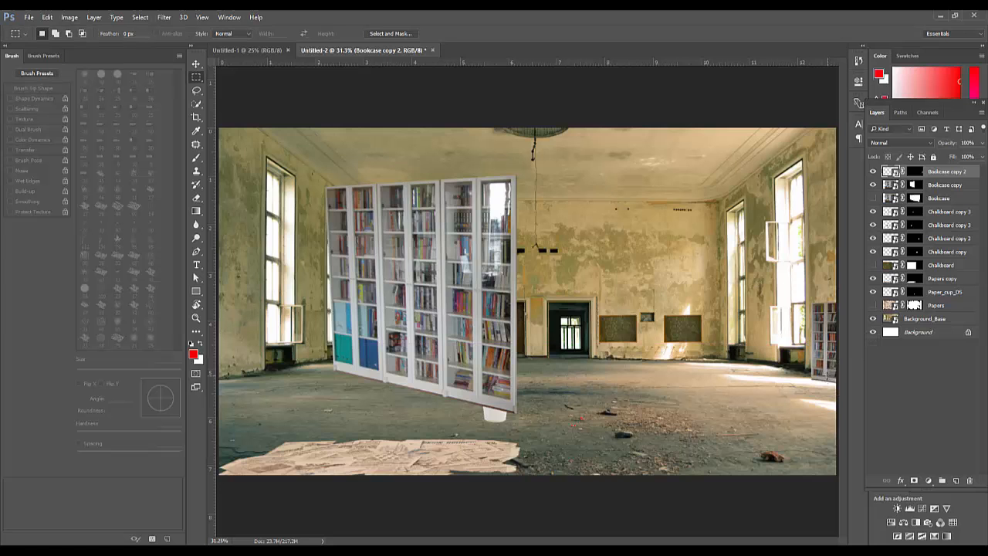
- Scale the Bookcase copy layer to about 25% and place it against the right wall between the two windows
click(896, 187)
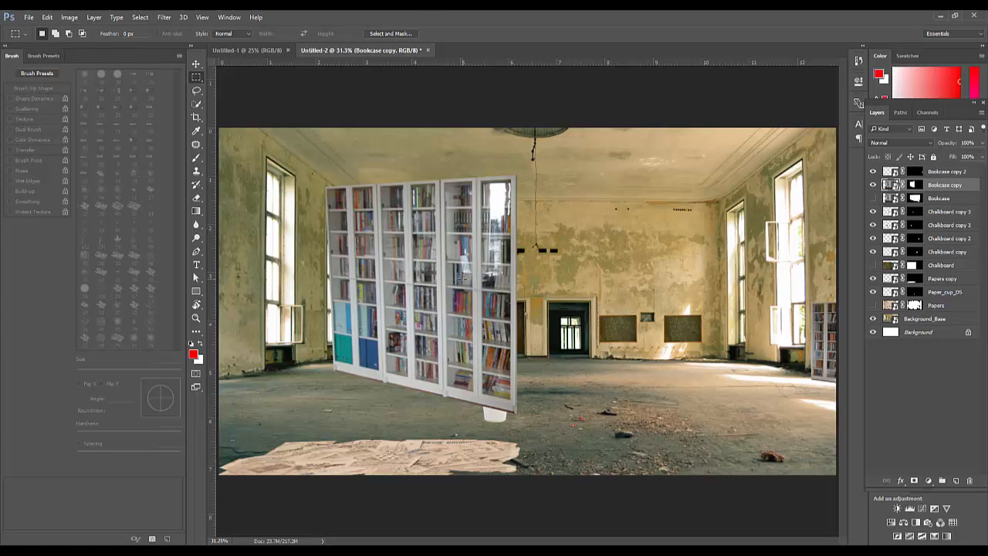
key(ctrl+t)
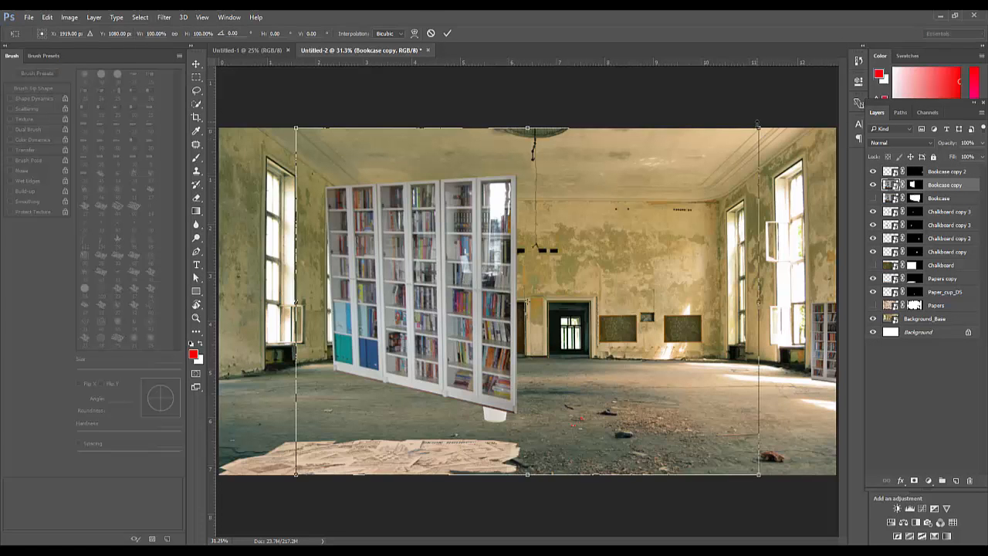
drag(757, 123, 700, 150)
key(ctrl+z)
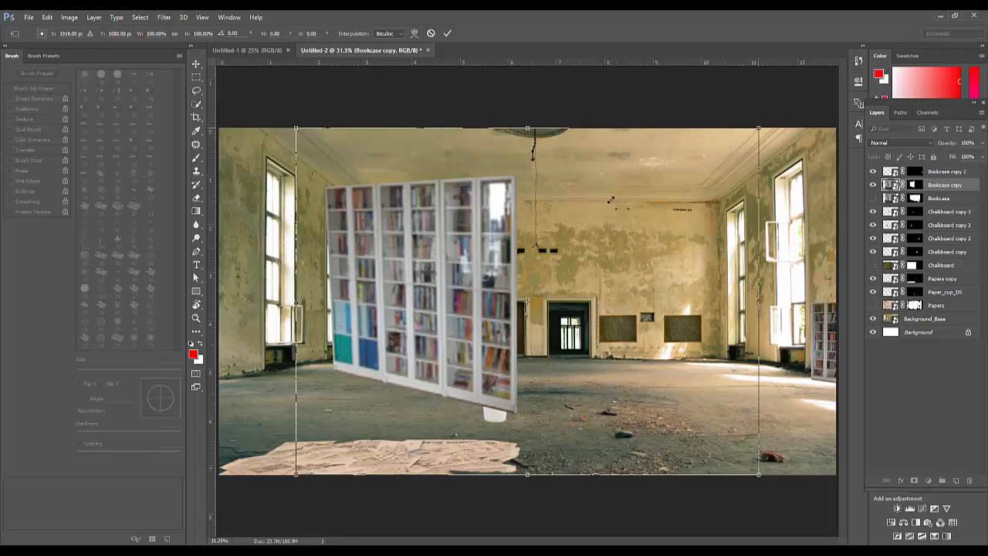
drag(759, 128, 448, 359)
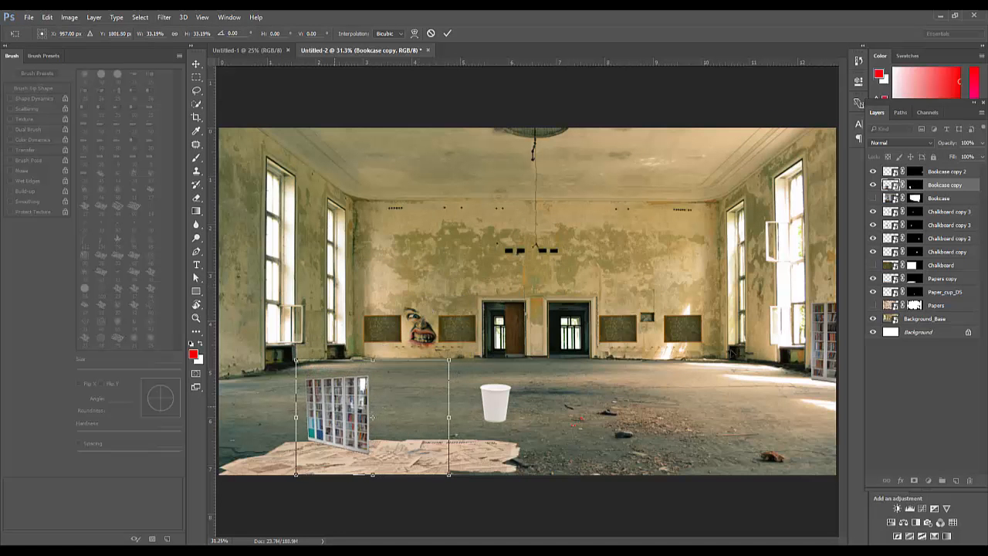
drag(339, 407, 791, 333)
drag(769, 388, 755, 359)
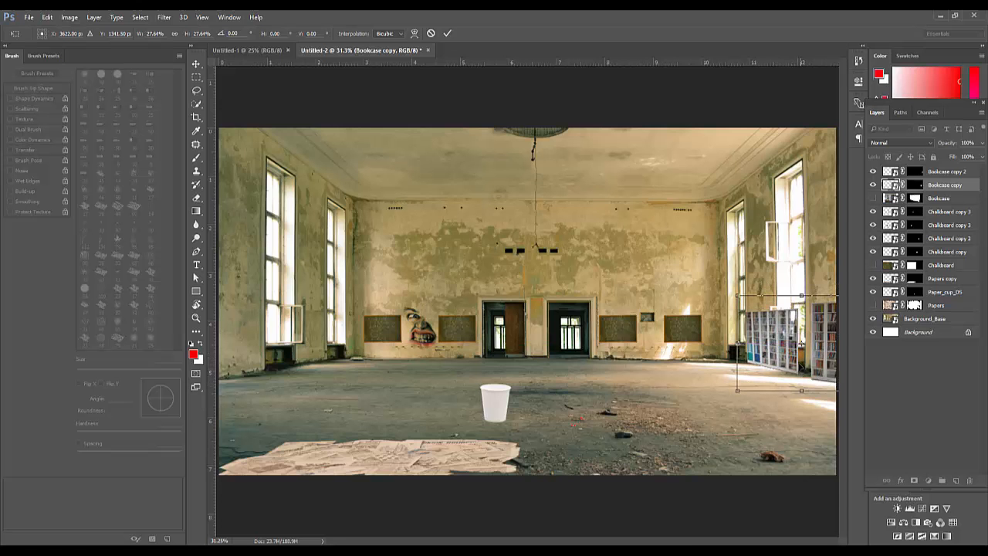
scroll(799, 363, up, 2)
drag(805, 363, 584, 367)
drag(674, 403, 659, 390)
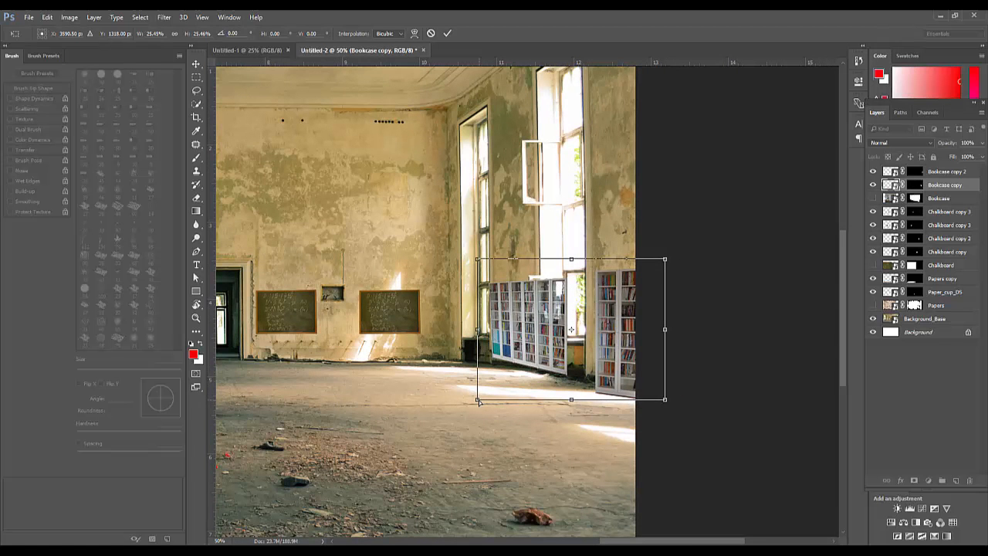
- Distort the Bookcase copy's corners to match the right wall's perspective, and narrow and lower it so it stands on the floor between the windows
drag(475, 408, 460, 430)
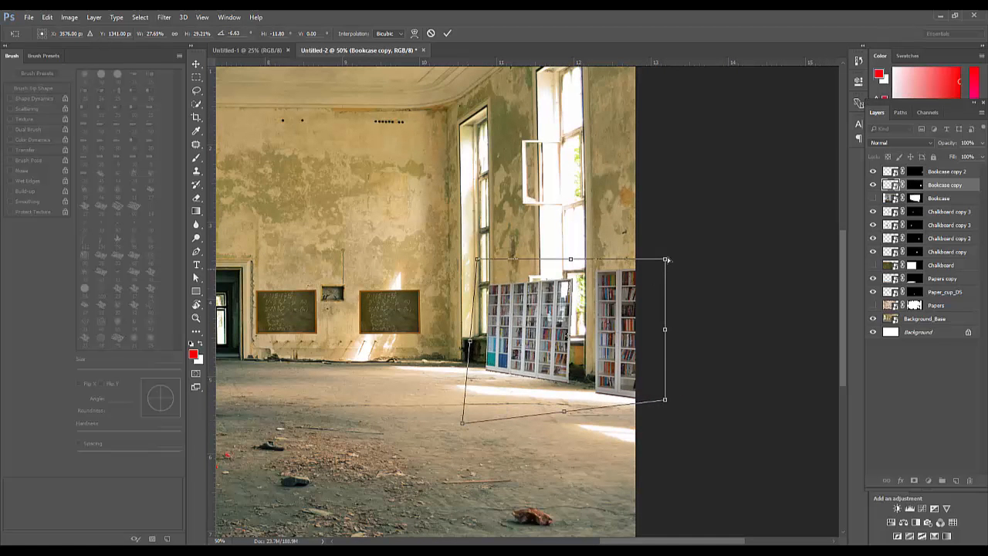
drag(655, 256, 636, 256)
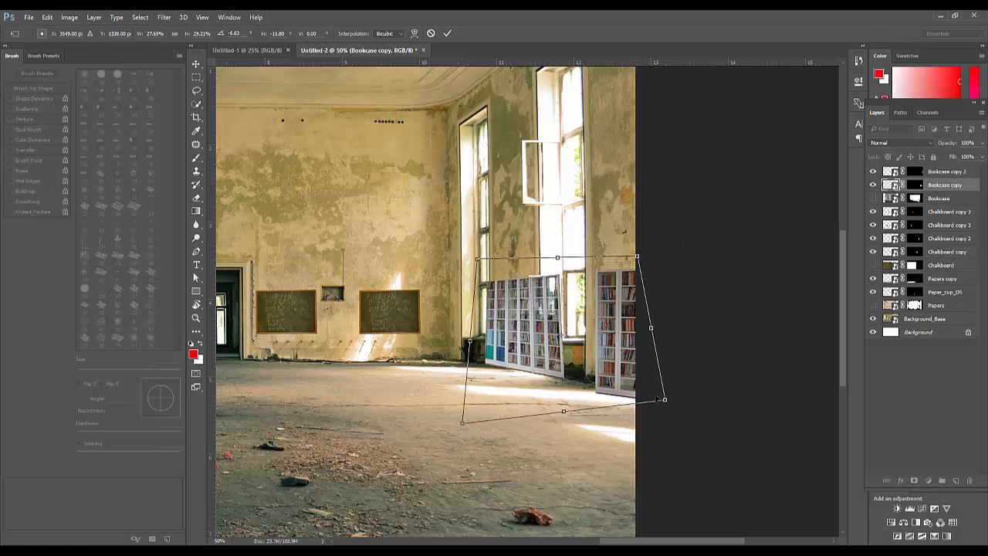
drag(665, 401, 648, 396)
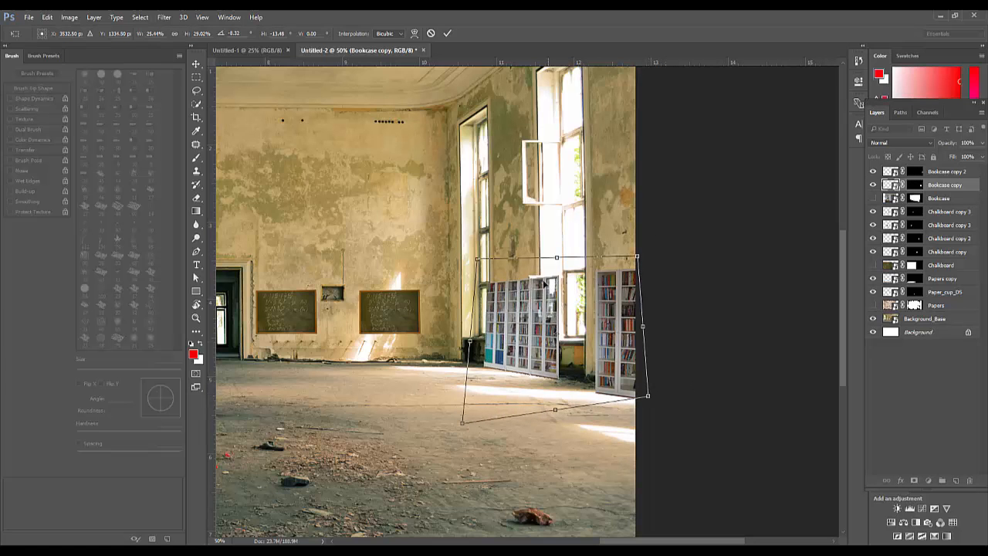
drag(475, 262, 467, 257)
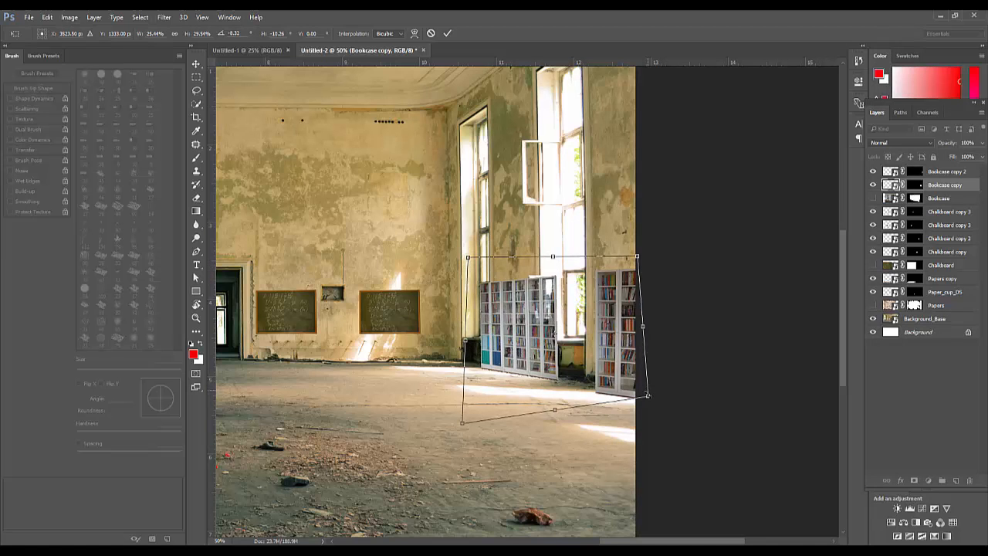
drag(647, 395, 615, 377)
drag(548, 339, 547, 354)
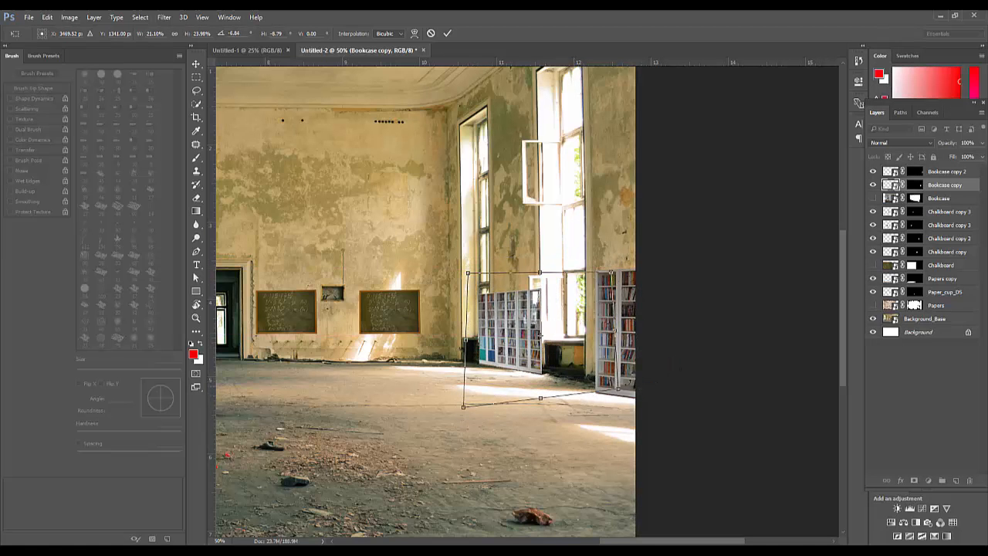
drag(621, 385, 615, 377)
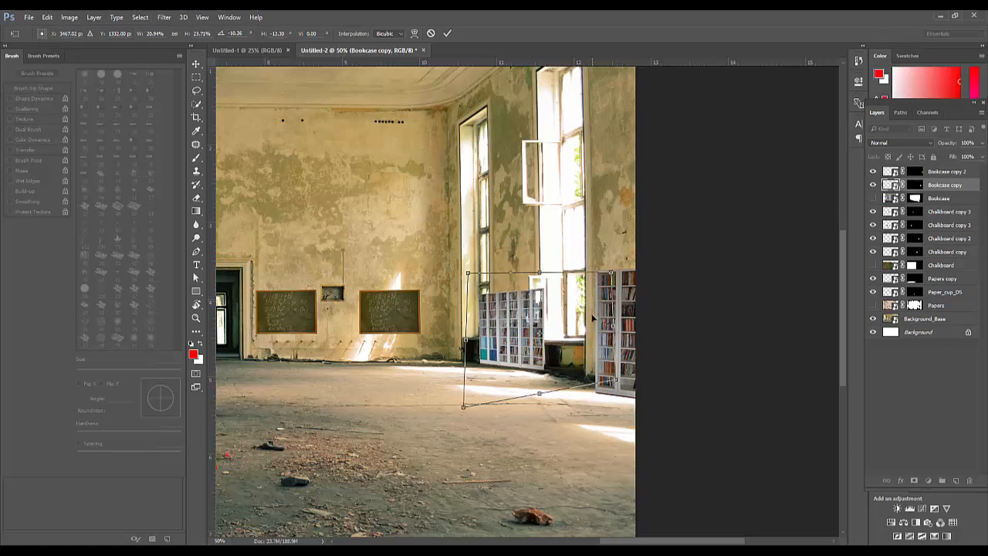
drag(613, 326, 608, 329)
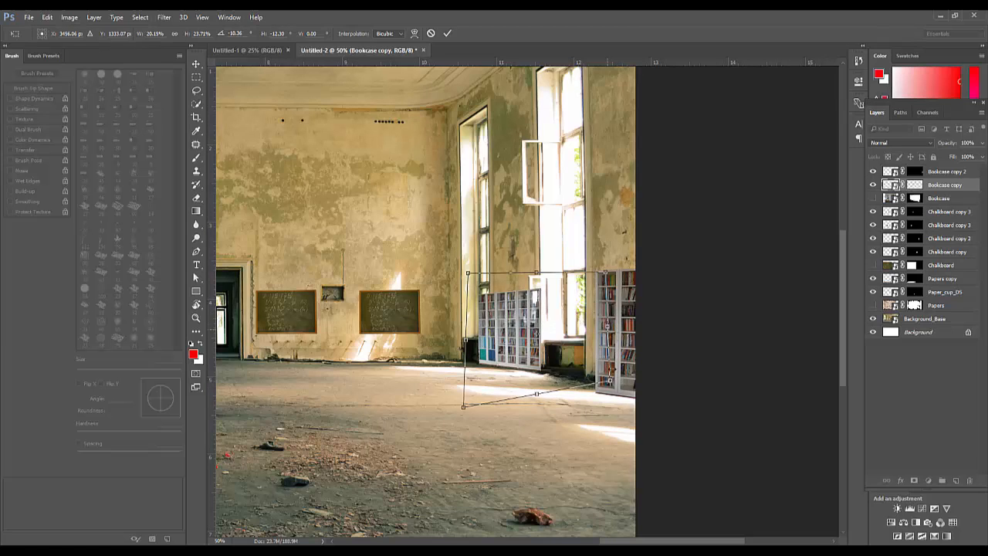
key(Return)
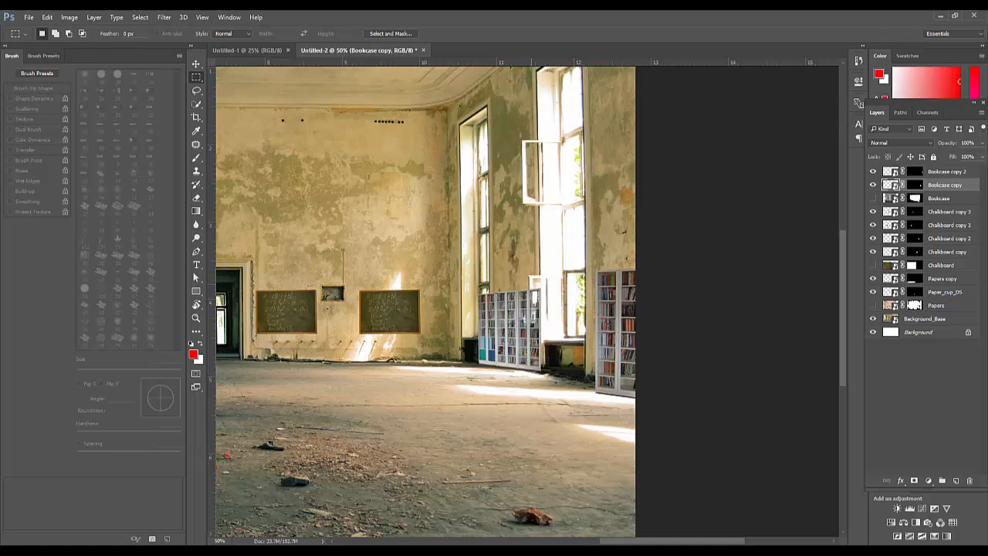
key(ctrl+t)
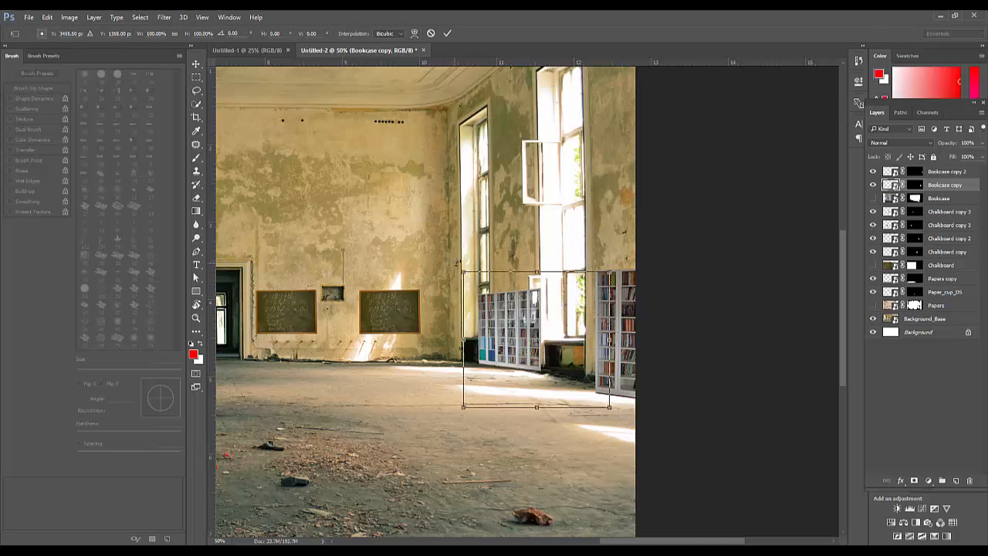
key(Return)
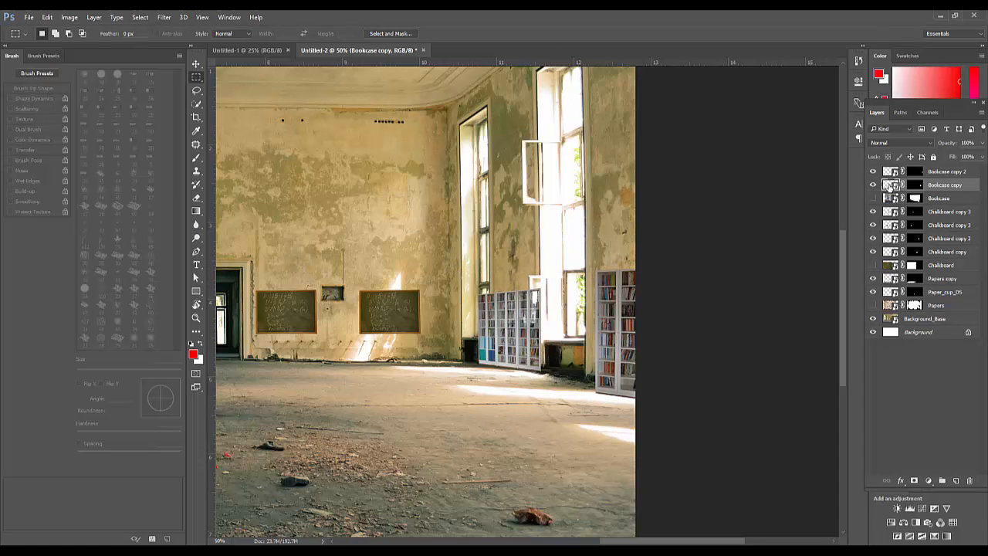
- Scale the Bookcase copy 2 layer down slightly and reposition it against the right wall beside the nearer window
click(890, 171)
key(ctrl+t)
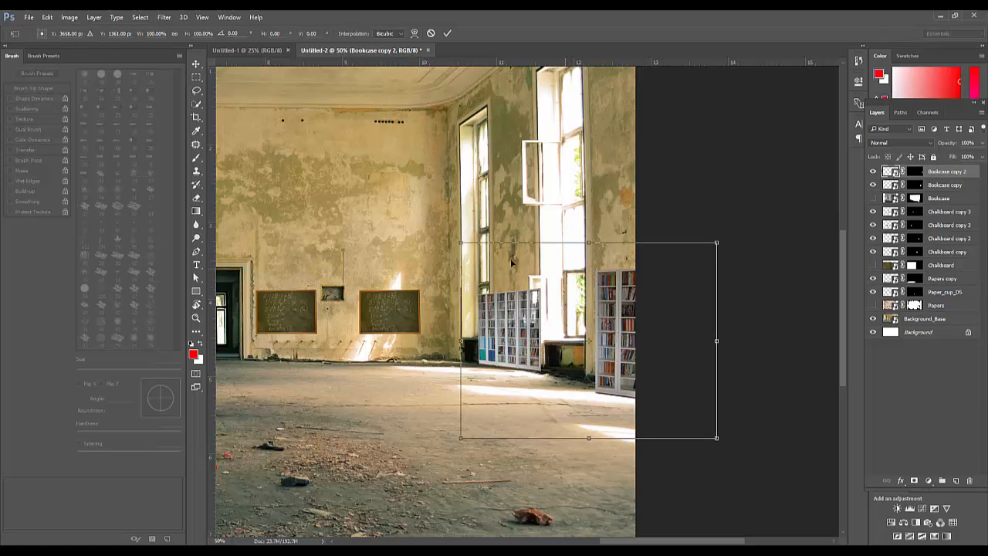
drag(461, 243, 485, 261)
drag(607, 342, 625, 352)
key(Return)
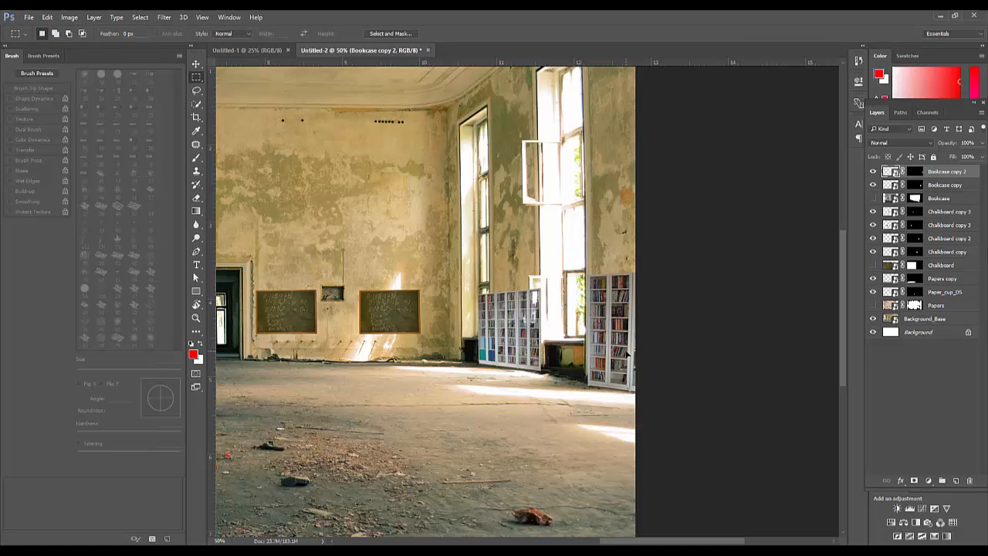
- Create a new layer and draw a straight Pen path along the left wall's floor line, extending across the back wall as a perspective guide
key(ctrl+0)
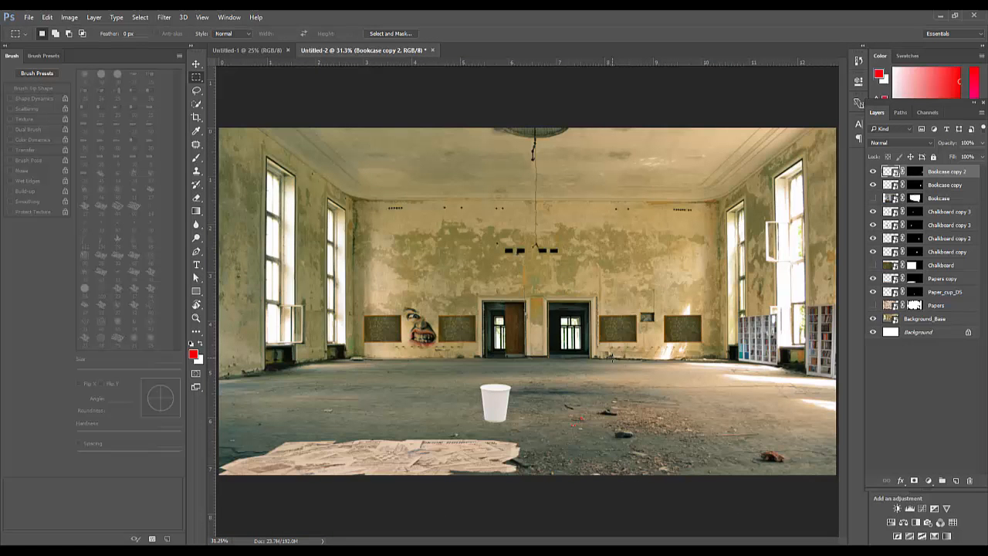
key(ctrl+minus)
key(ctrl+minus)
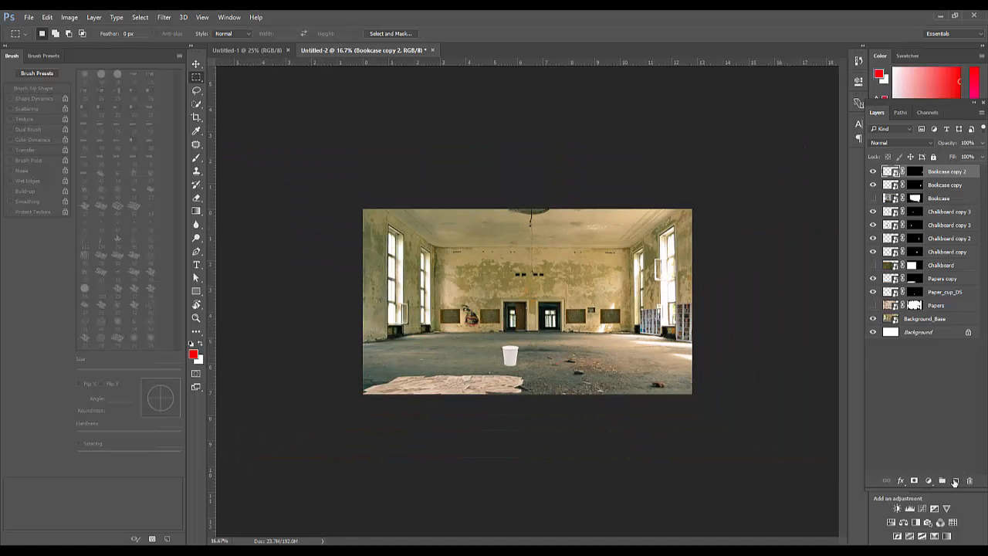
click(955, 480)
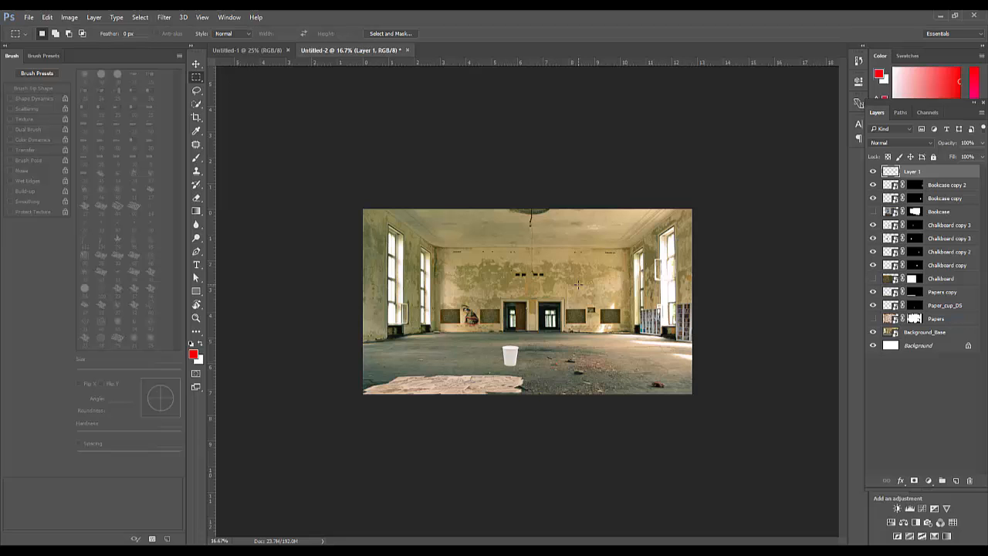
key(p)
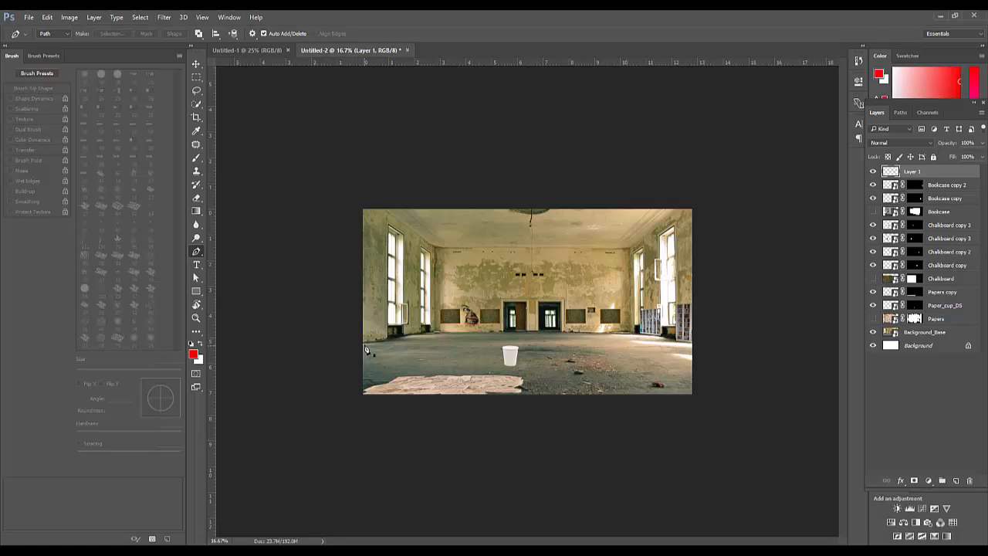
click(364, 345)
key(v)
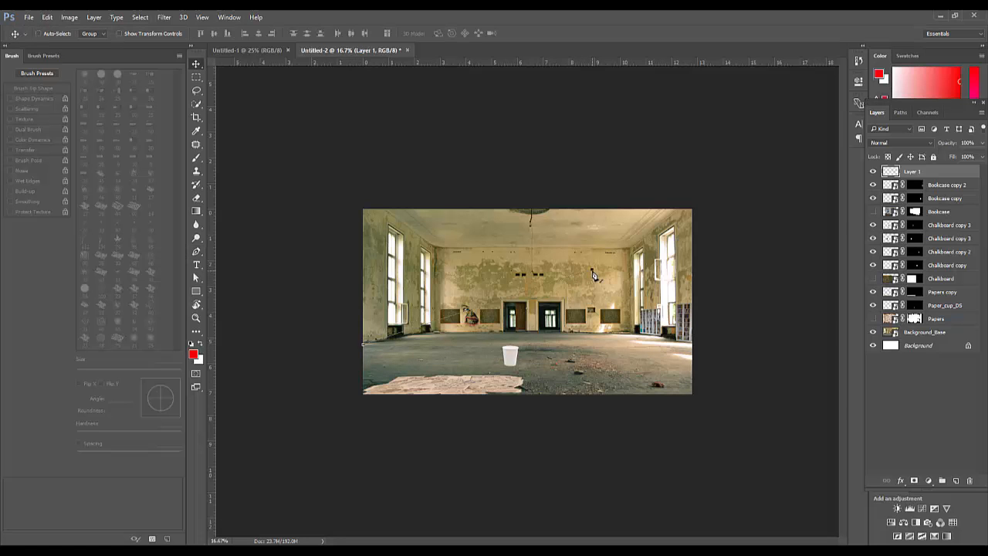
key(a)
drag(592, 271, 590, 294)
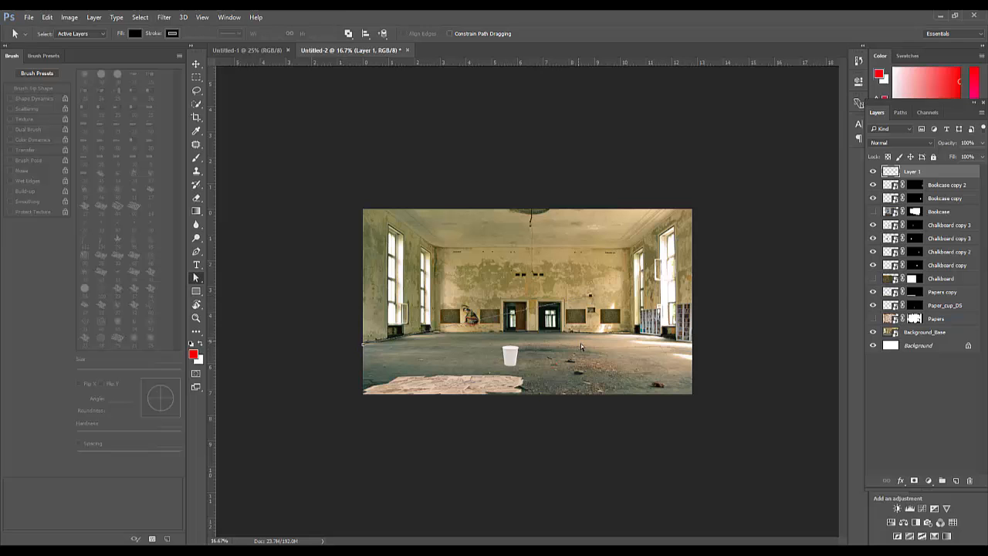
- Hide both bookcase copies and draw a second straight guide path along the right wall's floor line, crossing the first over the back wall
key(p)
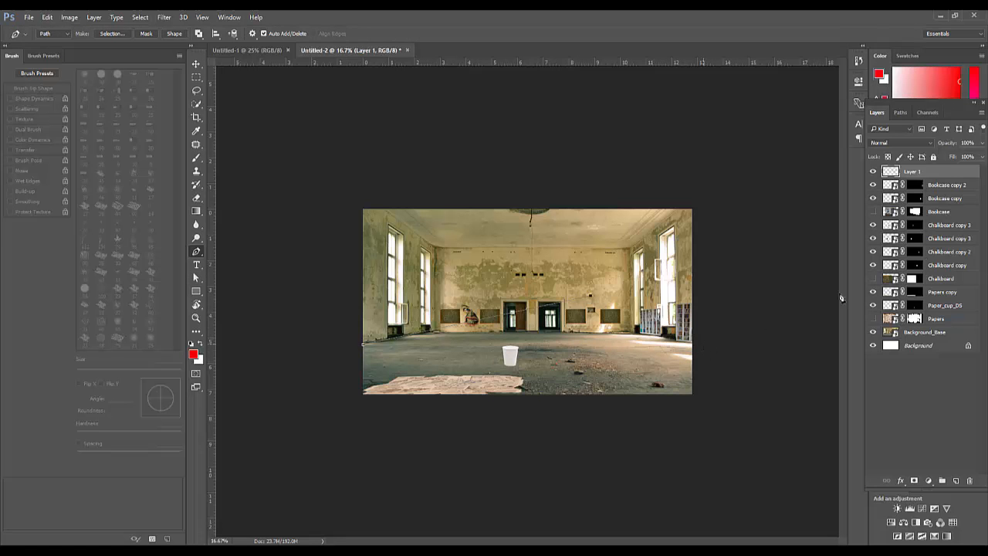
drag(873, 184, 874, 198)
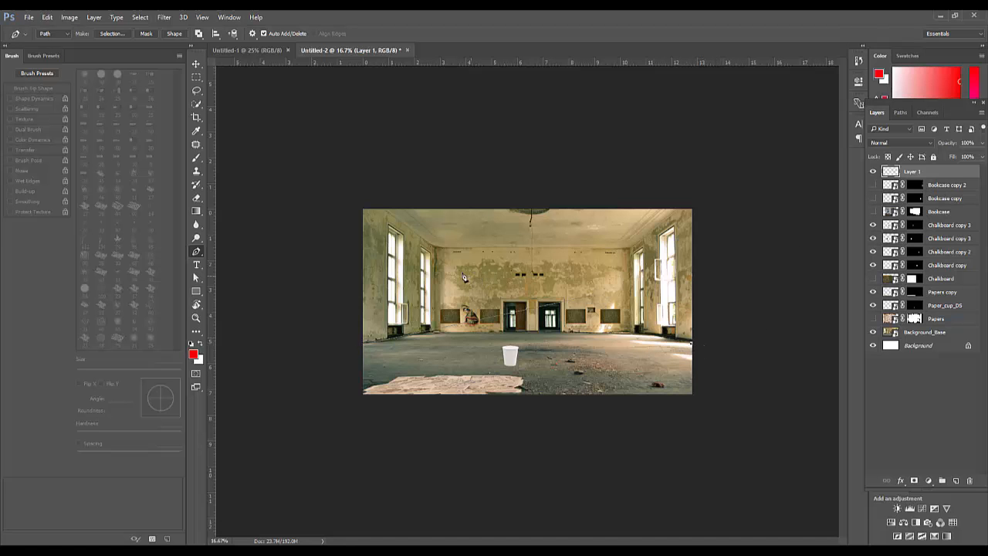
key(a)
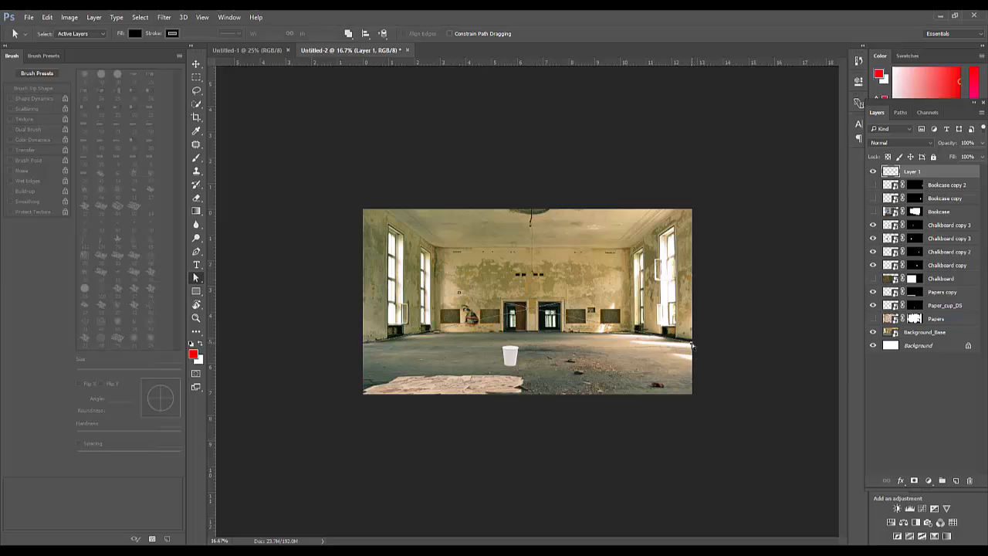
drag(692, 343, 692, 341)
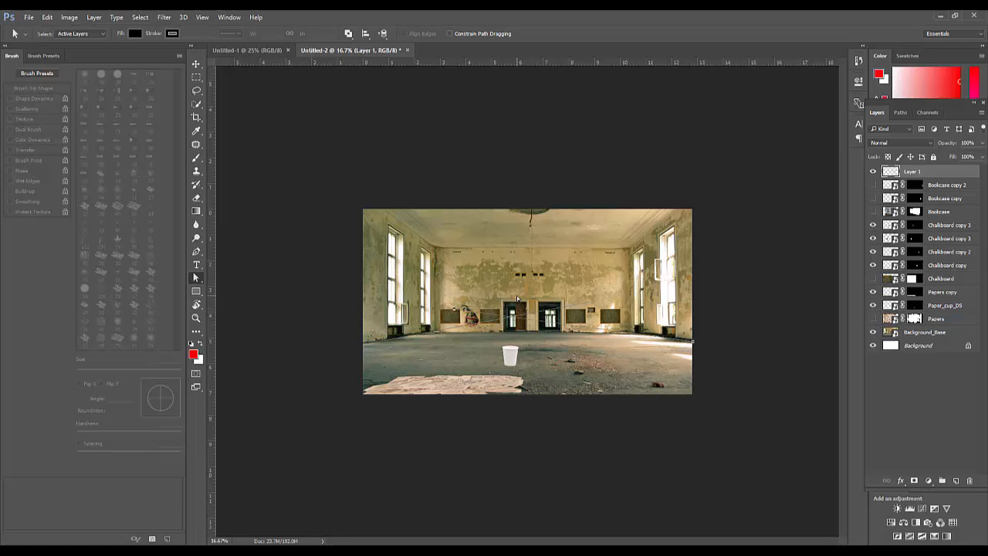
scroll(517, 300, up, 5)
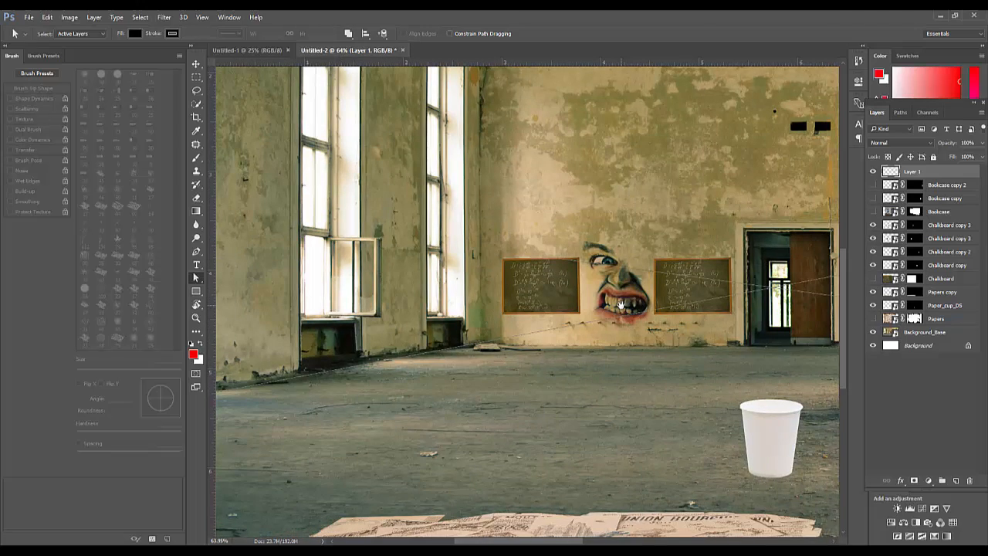
- Refine the right wall's floor-line guide path, ending it above the chalkboard between the painted face and the left doorway
drag(398, 304, 230, 306)
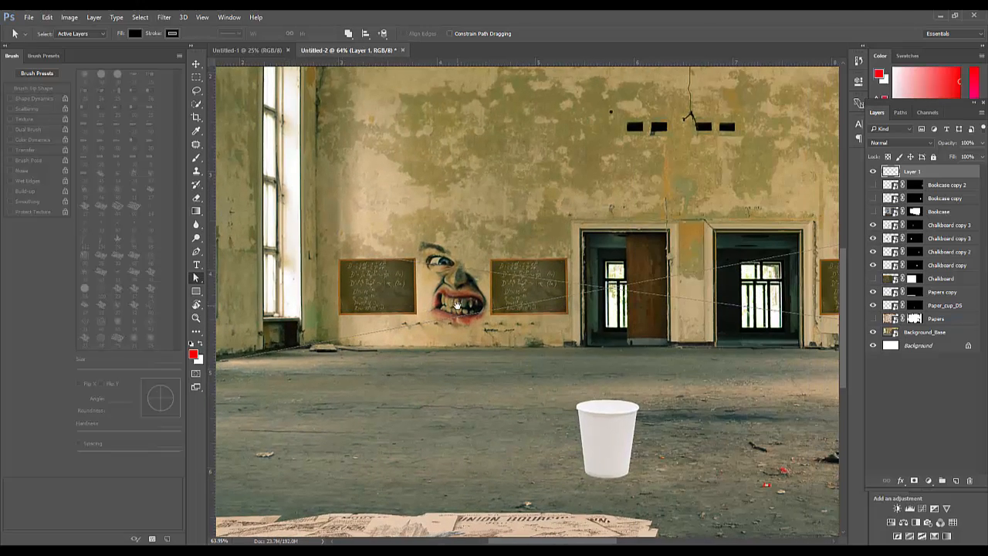
drag(655, 308, 386, 286)
drag(803, 317, 532, 294)
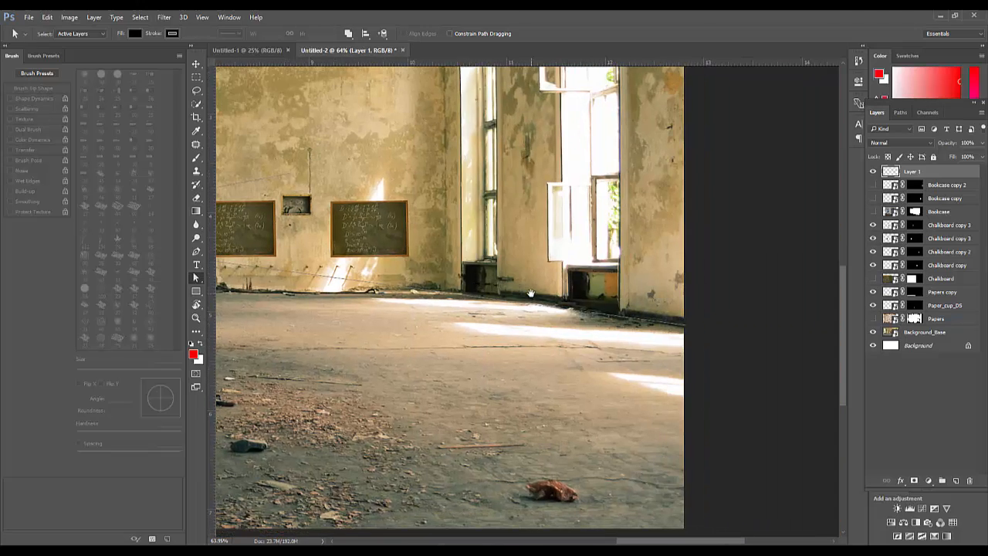
drag(631, 301, 726, 307)
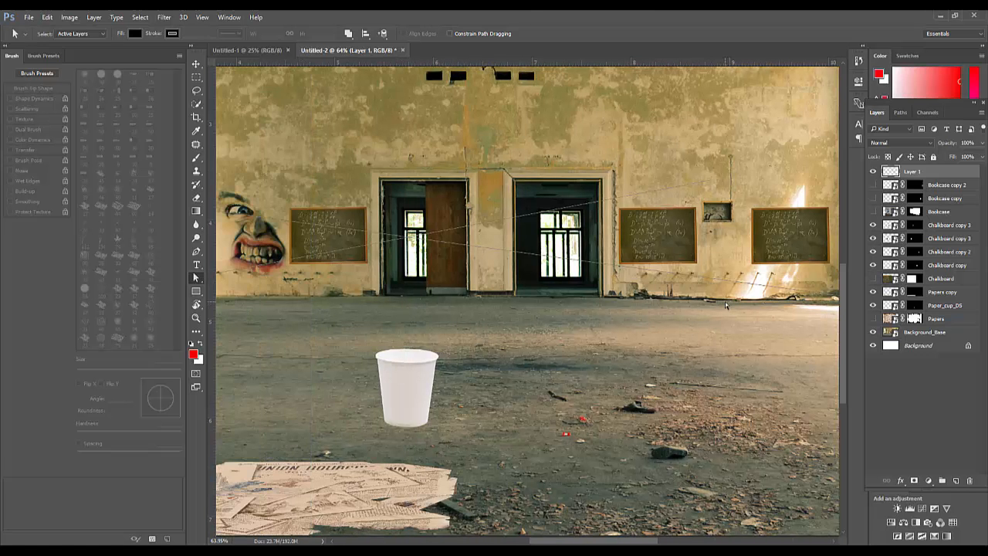
key(ctrl+minus)
key(ctrl+minus)
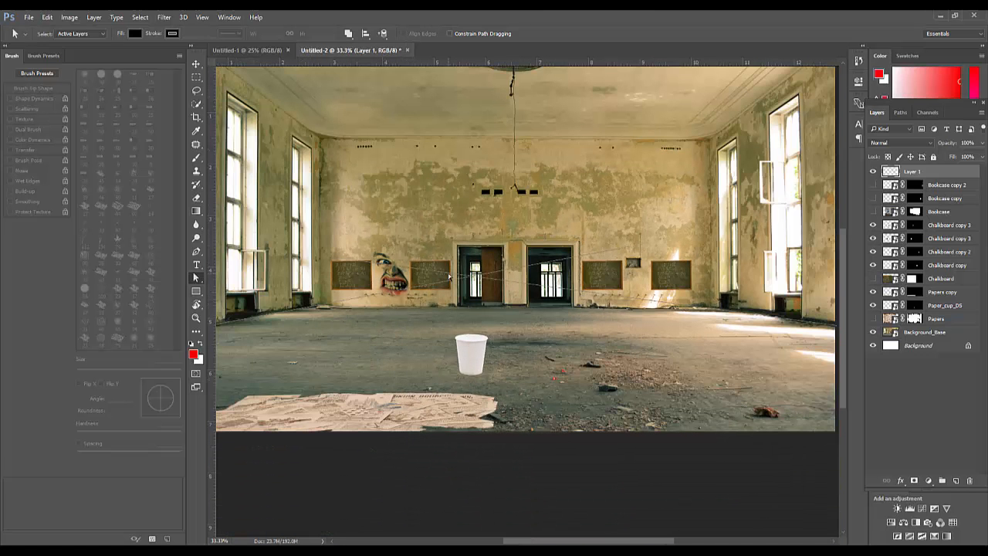
key(ctrl+minus)
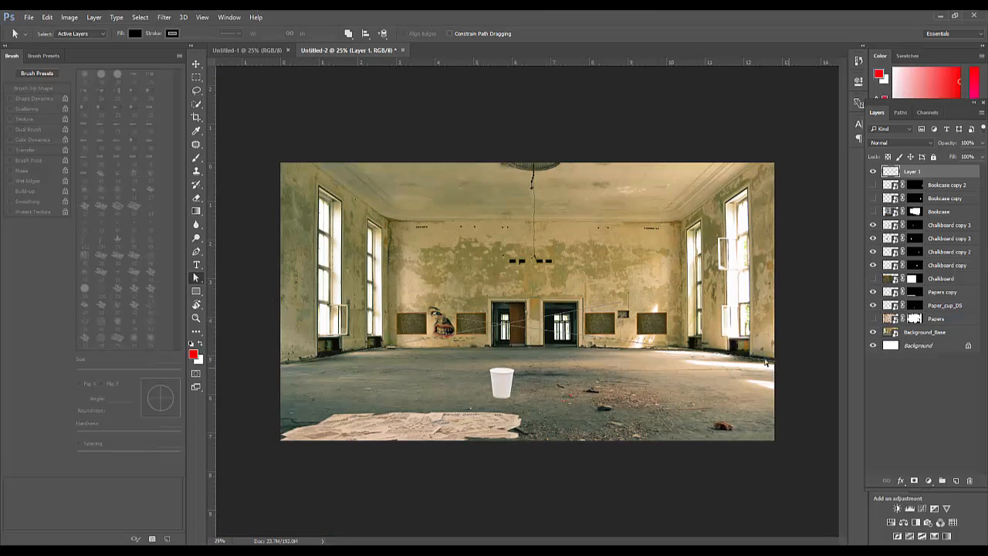
drag(742, 363, 760, 345)
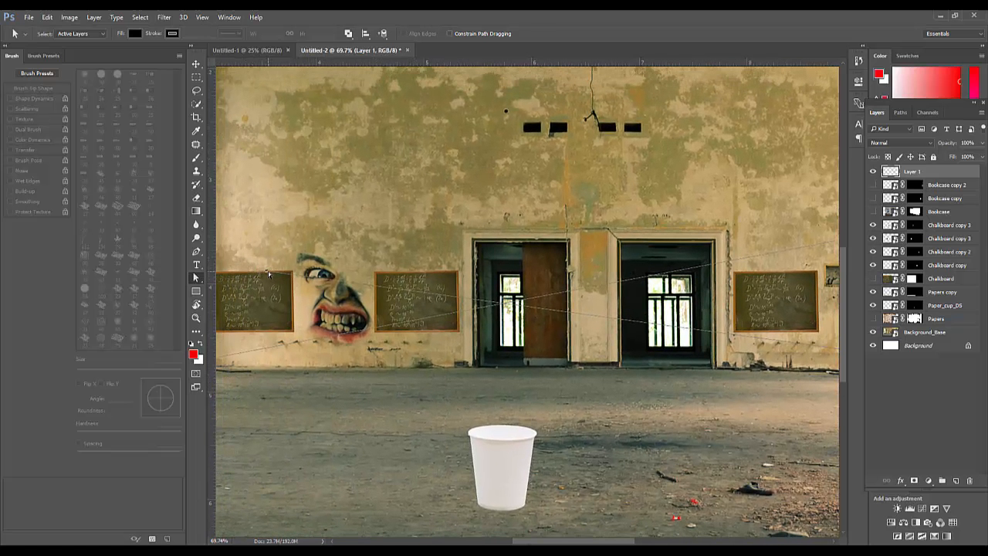
key(ctrl+minus)
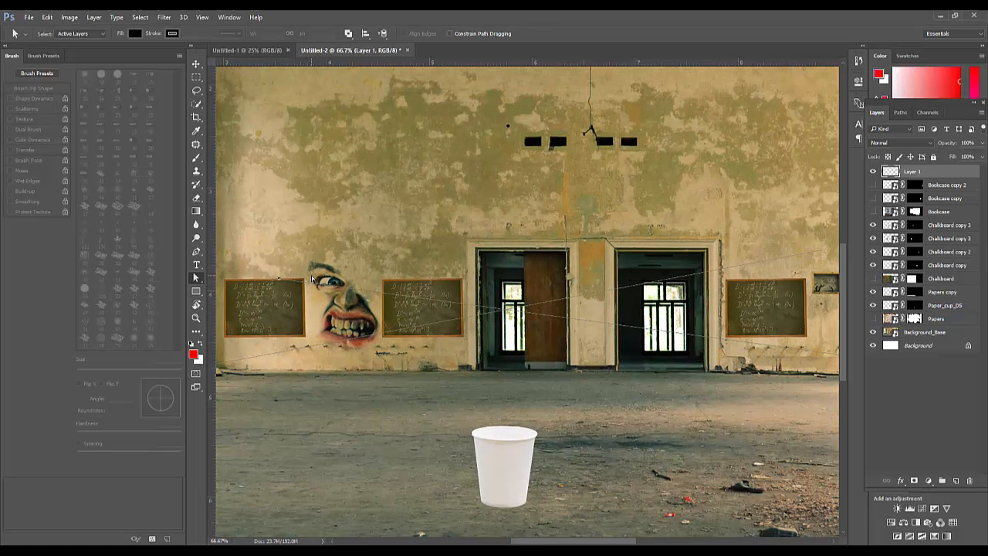
key(ctrl+minus)
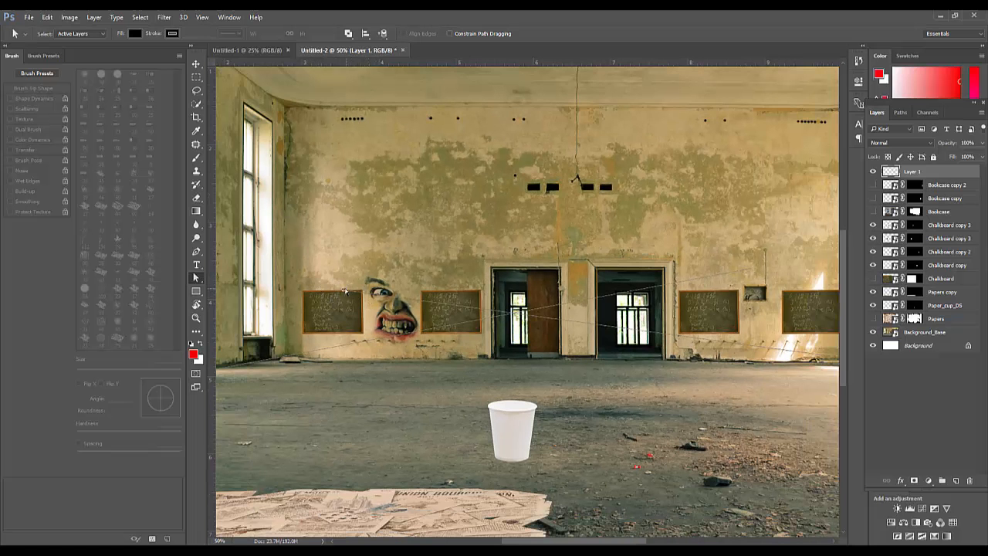
scroll(311, 292, right, 3)
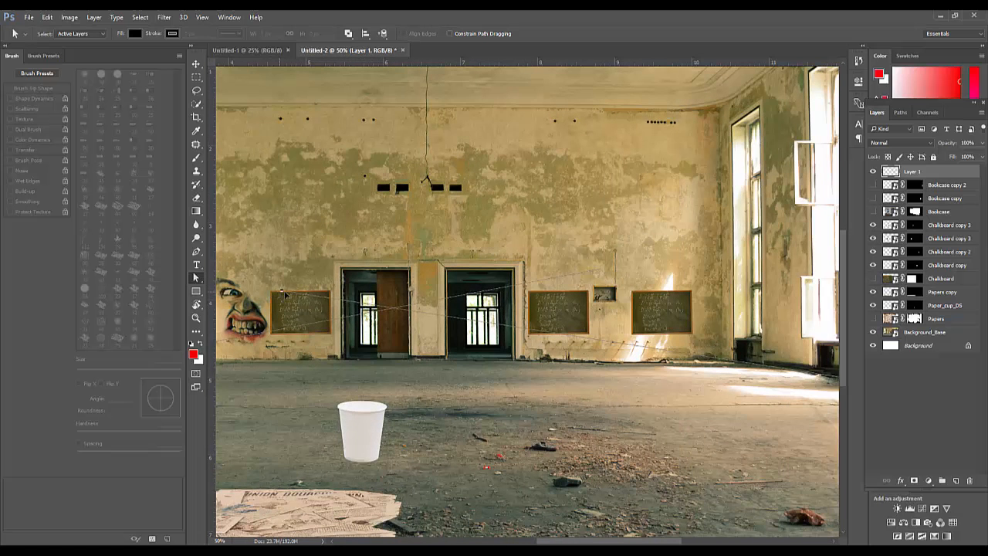
drag(288, 296, 797, 311)
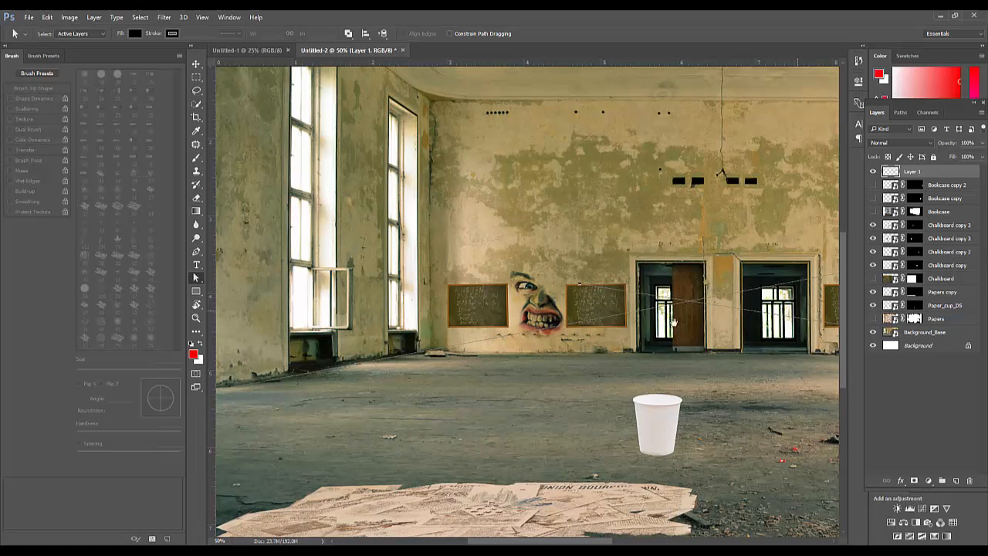
drag(797, 311, 606, 320)
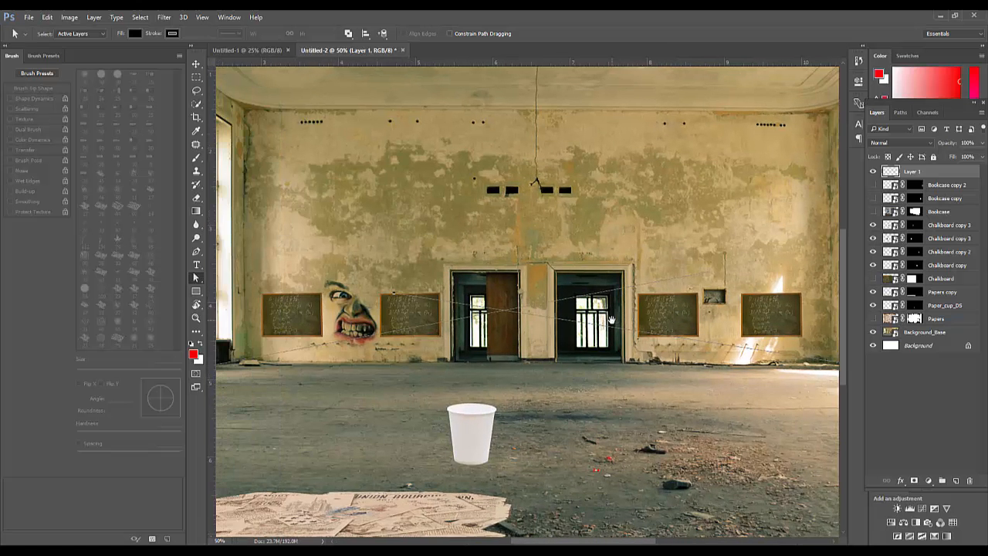
key(ctrl+minus)
key(ctrl+minus)
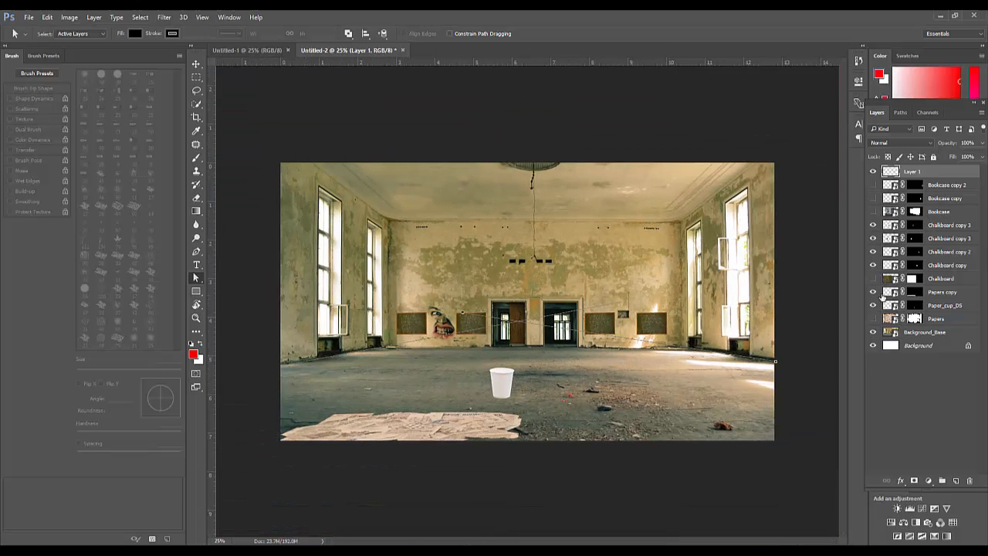
- Draw a horizontal Pen path across the room, extending past both canvas edges, and lower it onto the crossing of the two guides
click(900, 113)
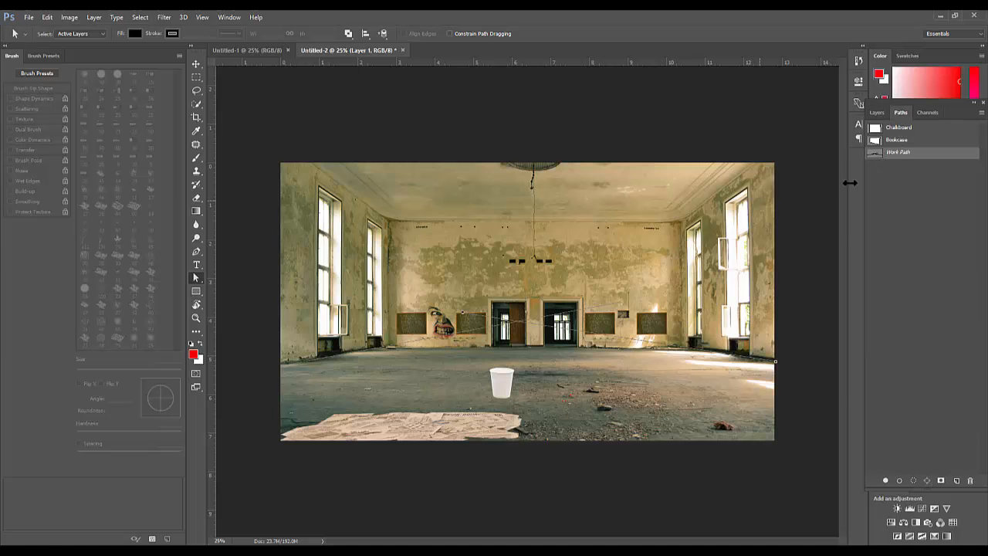
click(877, 113)
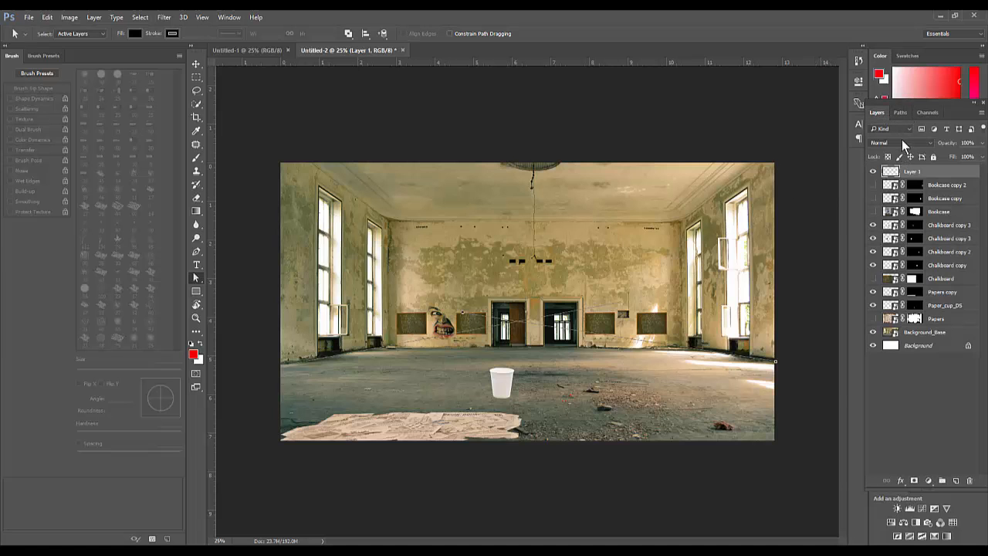
key(p)
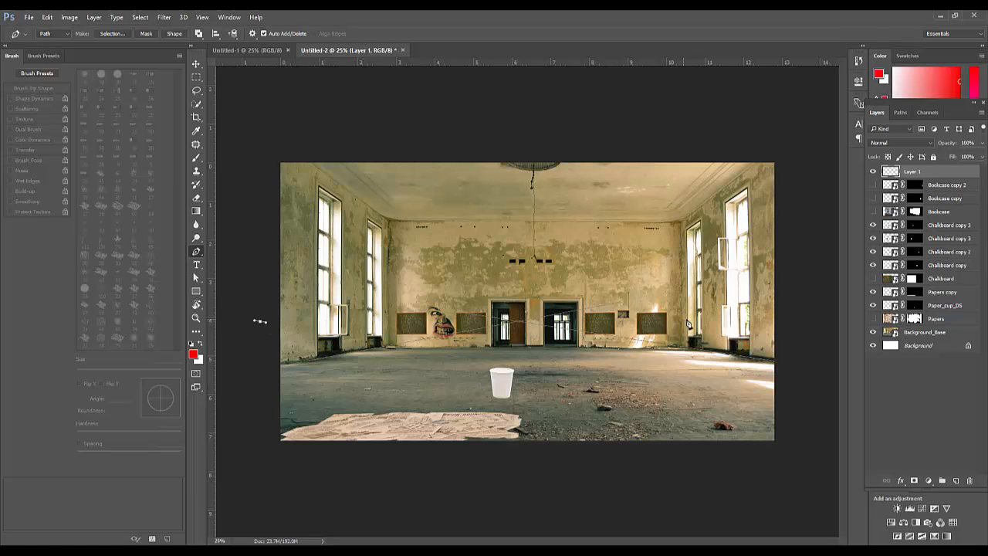
click(786, 314)
click(241, 317)
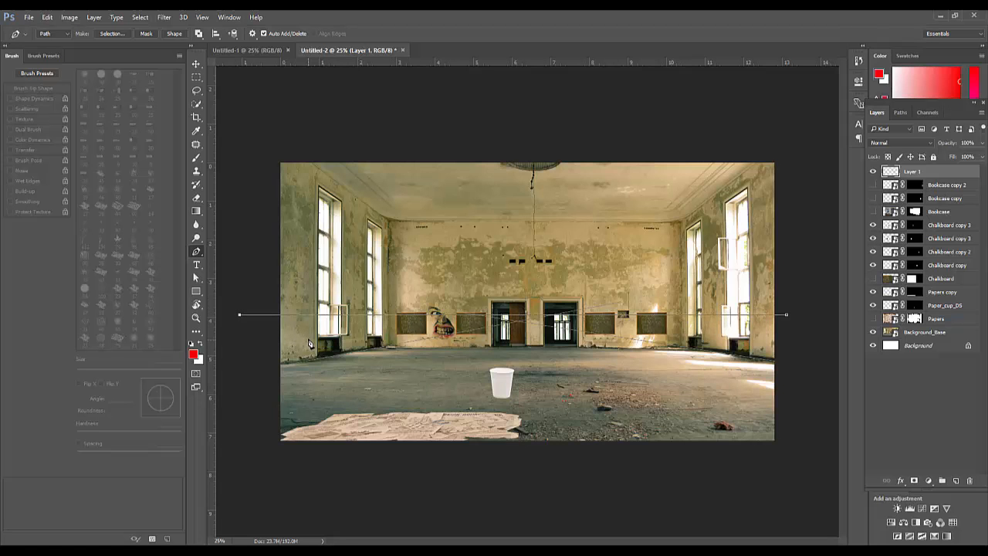
key(a)
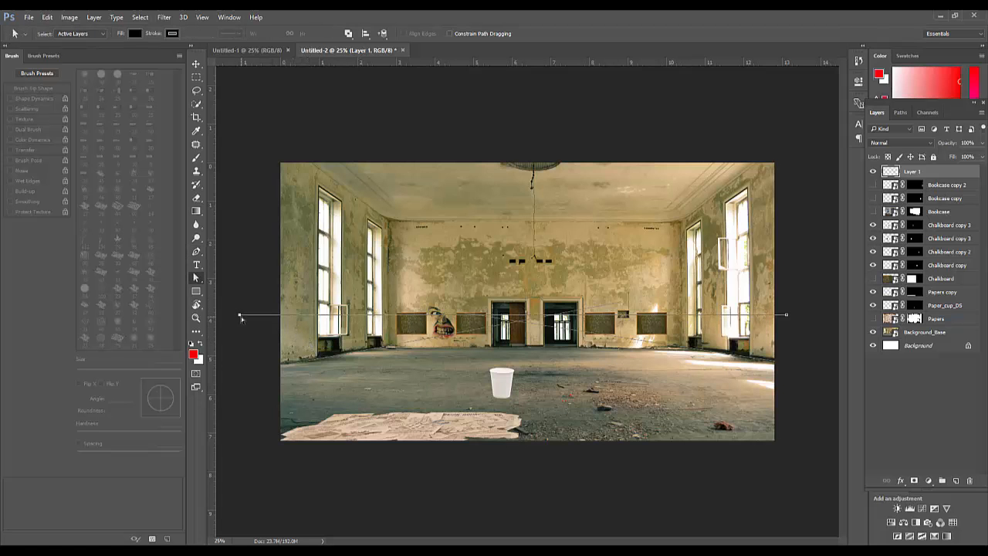
drag(240, 318, 240, 322)
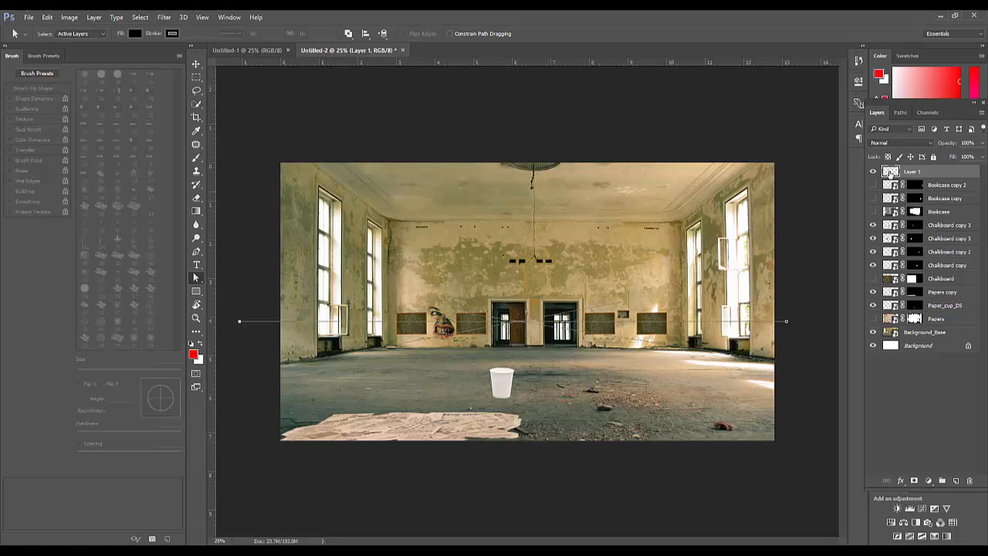
- Save the work path containing the guide lines under the name Perspective
click(900, 112)
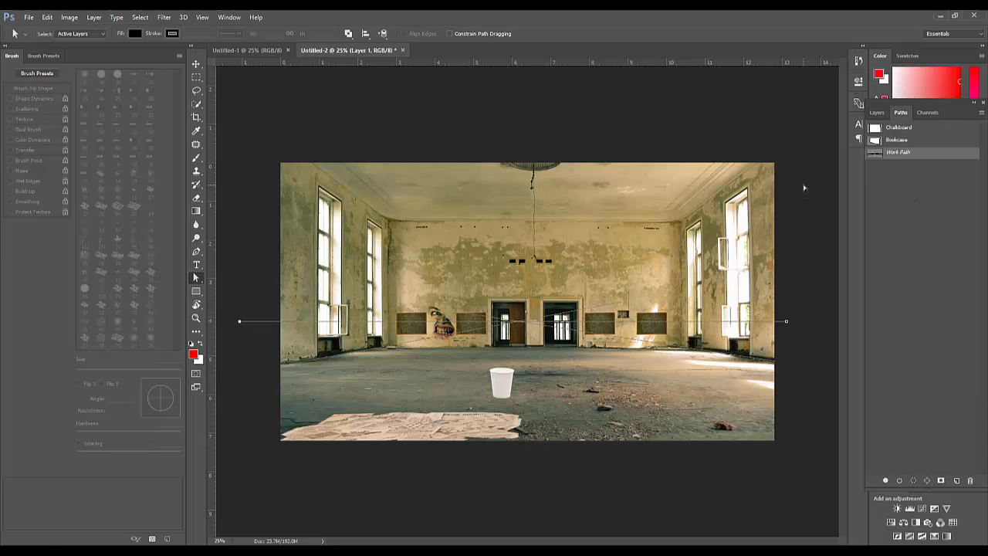
double_click(899, 153)
text(Persp)
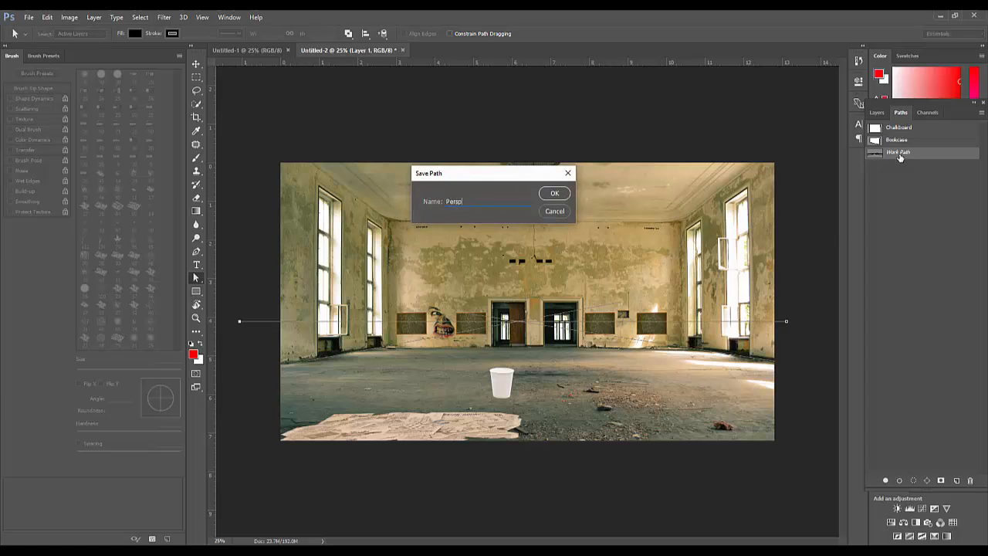
text(ective)
key(Return)
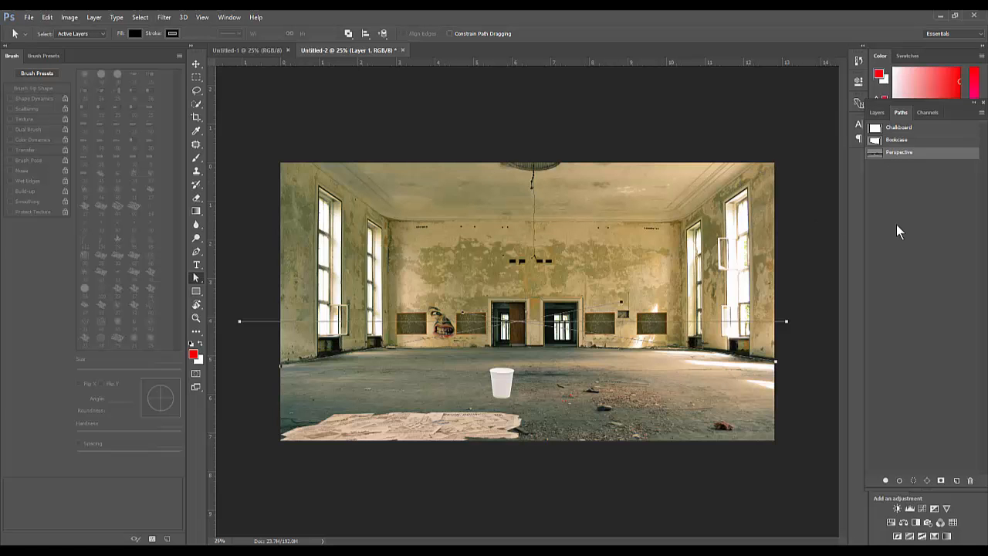
key(p)
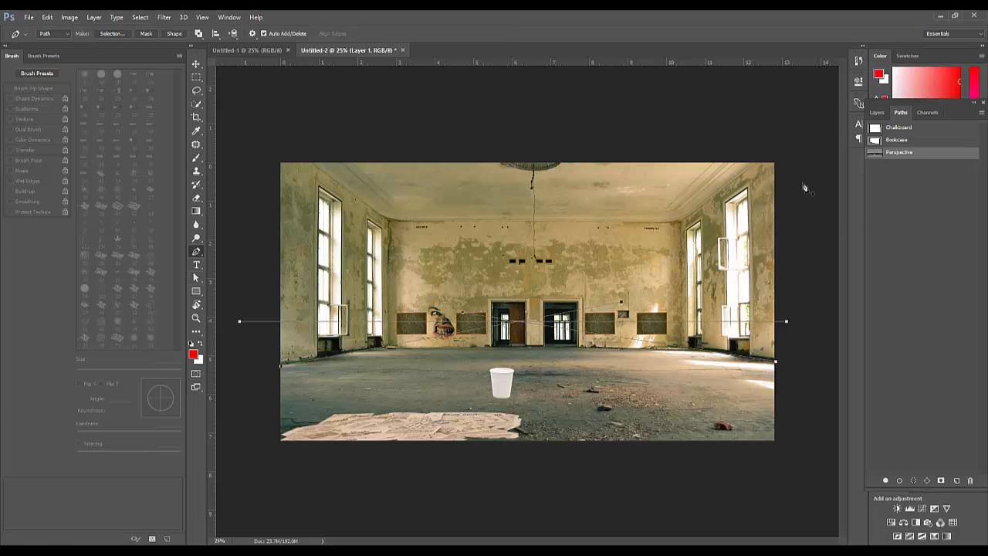
click(914, 213)
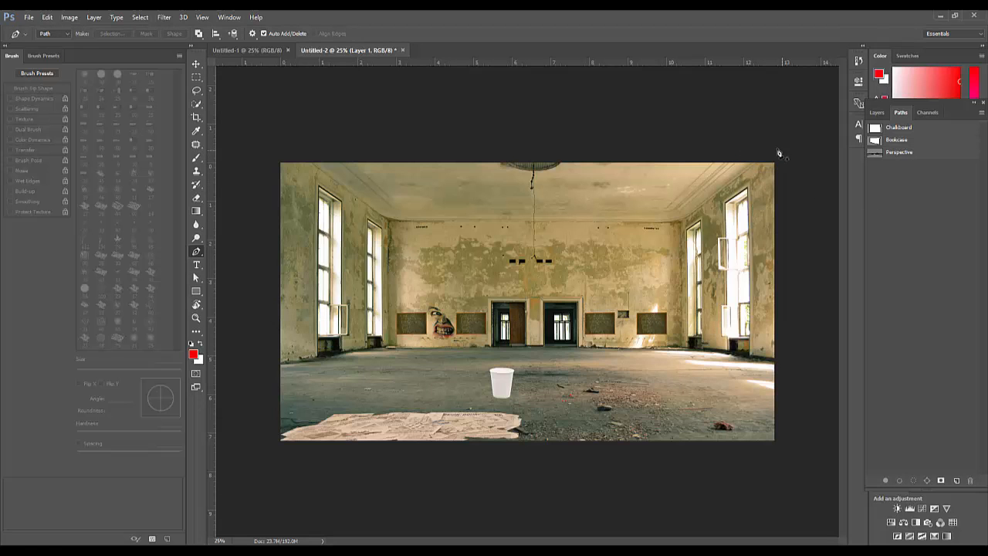
click(759, 165)
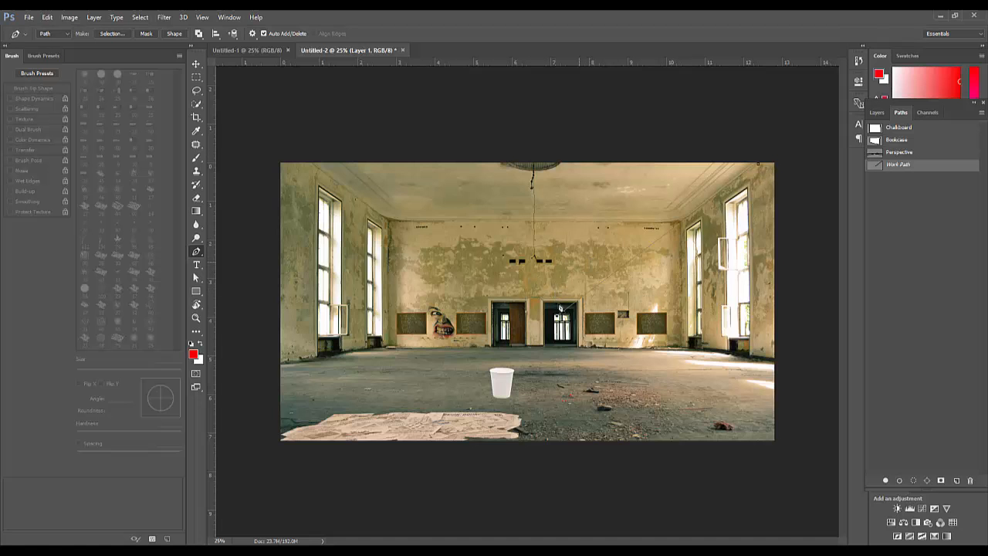
key(a)
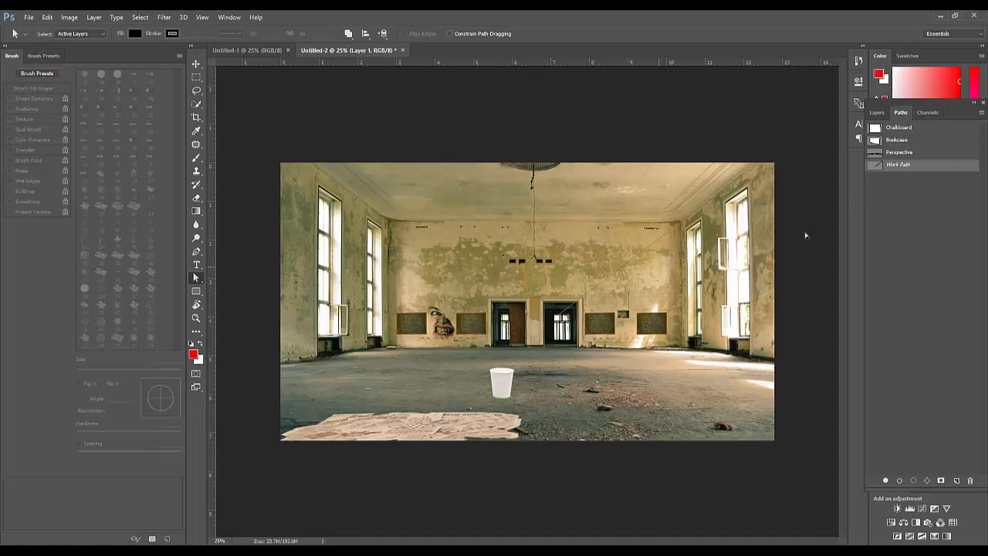
- Add a straight guide to the Perspective path along the right wall's ceiling edge, running through the crossing point of the other guides
click(896, 153)
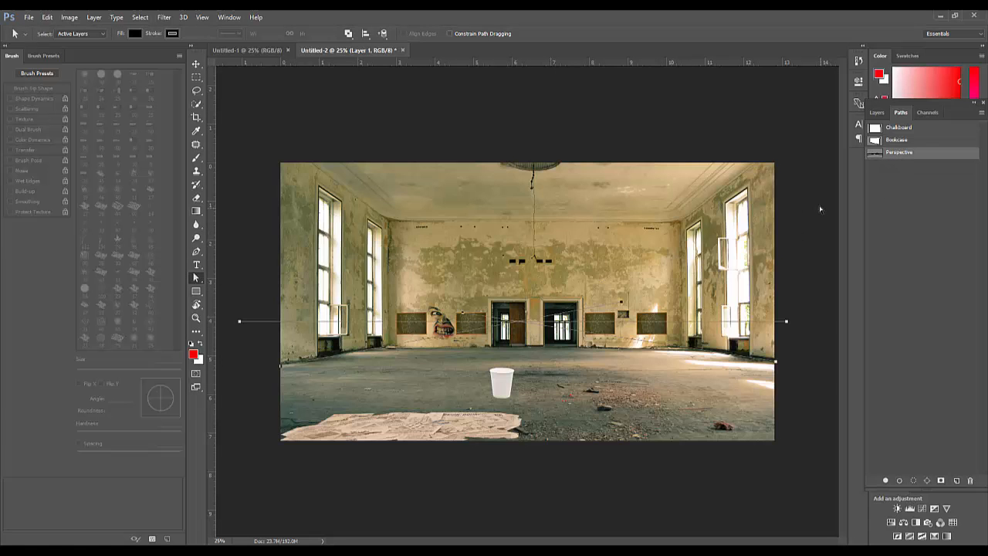
key(p)
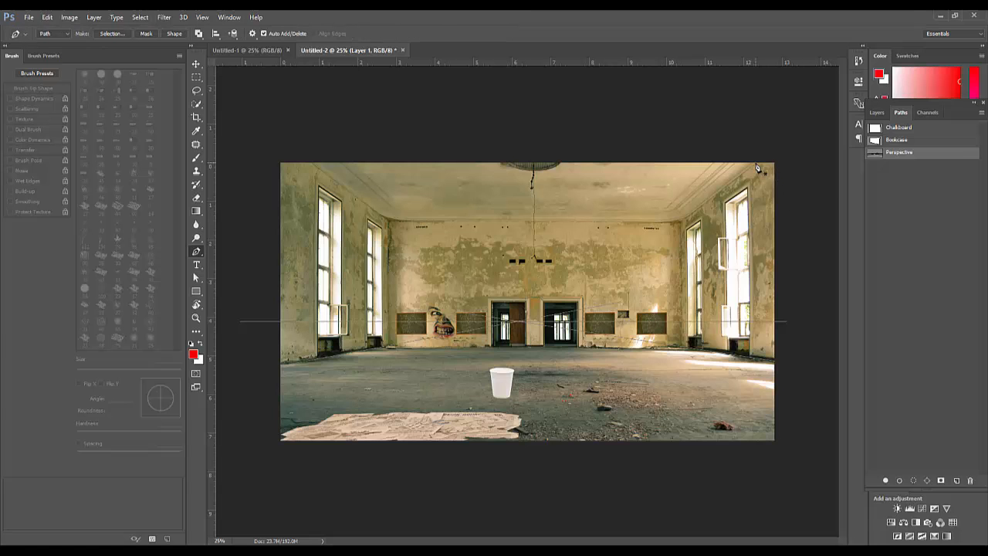
click(757, 164)
key(a)
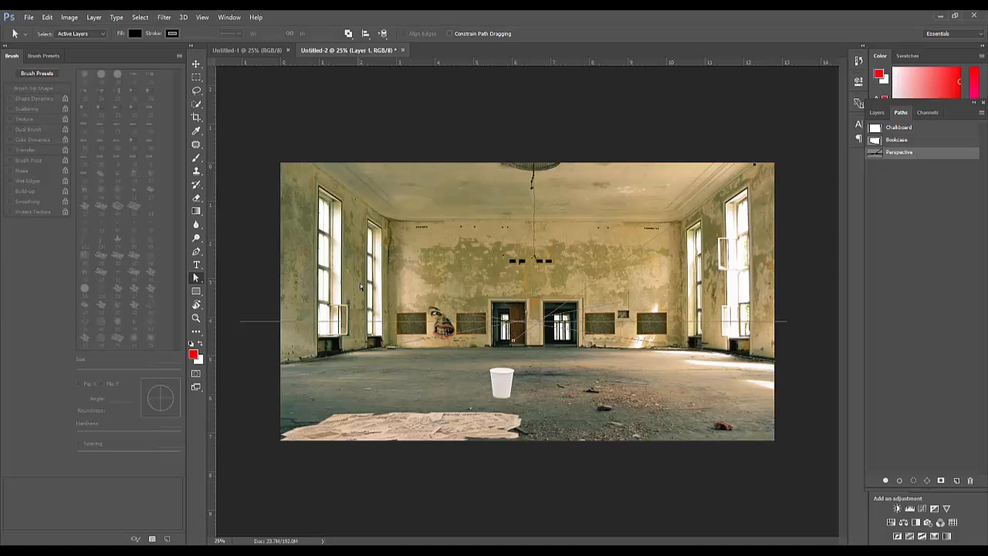
- Try a straight guide along the left wall's ceiling edge, adjusting both ends so it passes through the vanishing point
key(p)
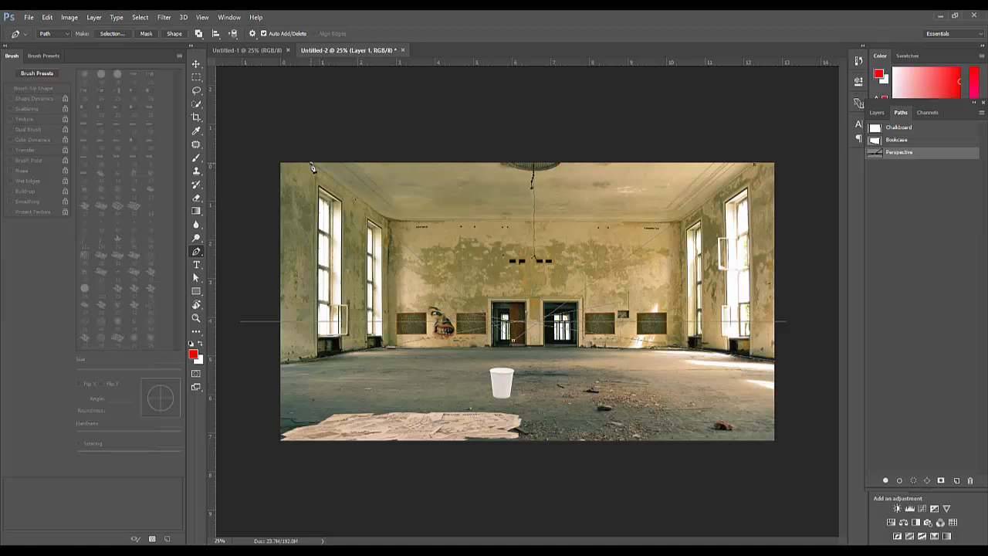
click(311, 164)
key(a)
drag(584, 353, 563, 350)
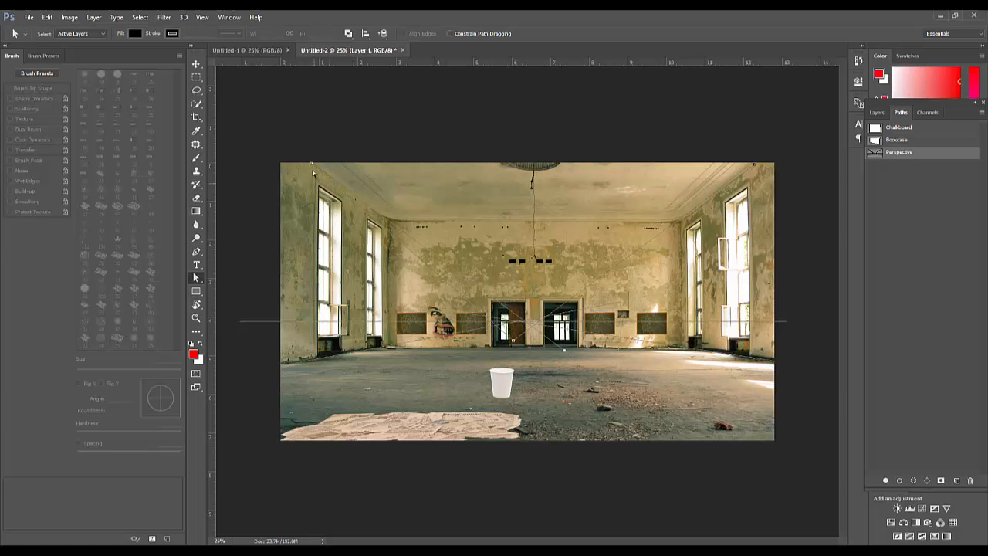
drag(303, 154, 300, 154)
ctrl+click(499, 306)
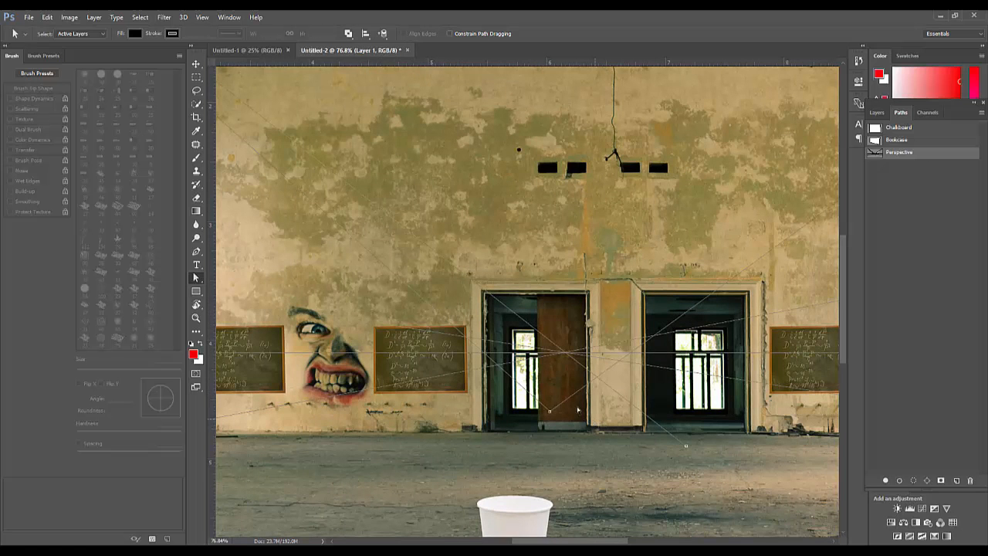
- Undo the left ceiling guide and its end-point adjustments
key(c)
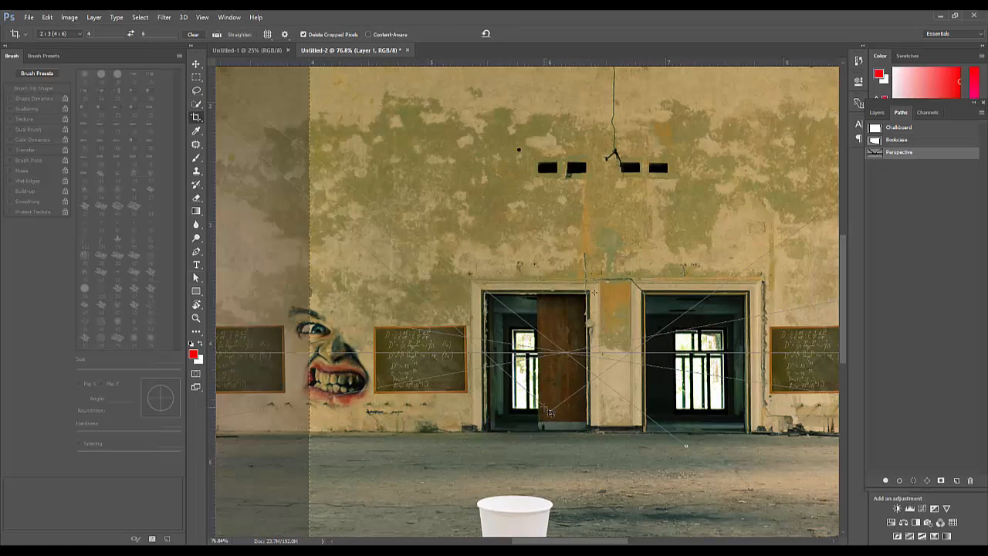
key(Escape)
key(p)
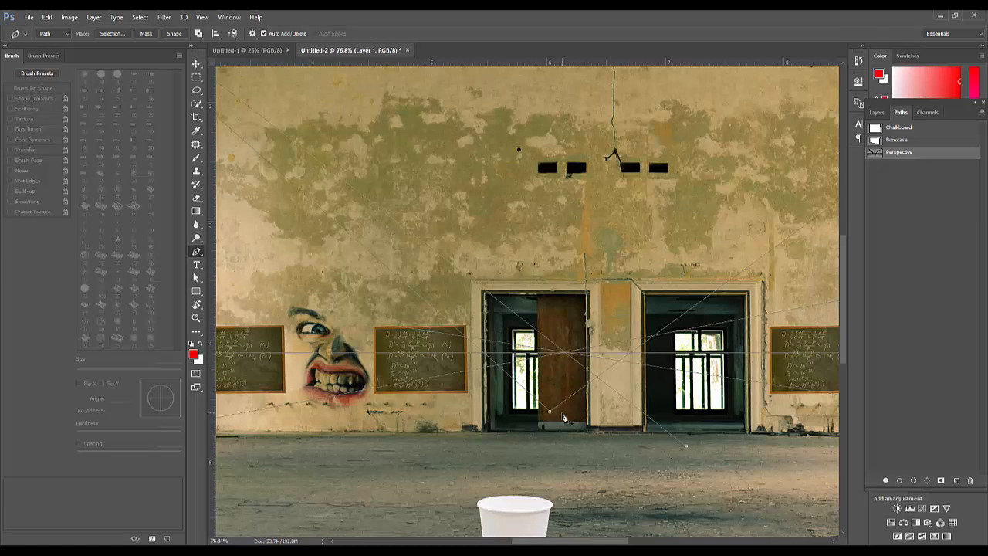
key(ctrl+alt+z)
key(ctrl+alt+z)
key(ctrl+alt+z)
key(ctrl+alt+z)
- Redraw the left ceiling-edge guide in the Perspective path, starting at the canvas's upper edge and running toward the vanishing point
key(ctrl+minus)
key(ctrl+minus)
key(ctrl+minus)
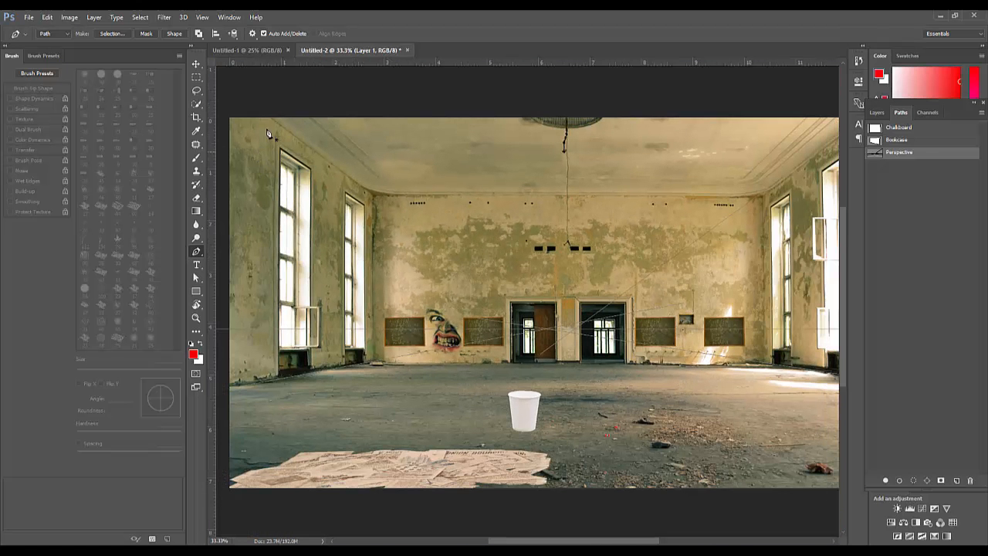
click(269, 119)
key(a)
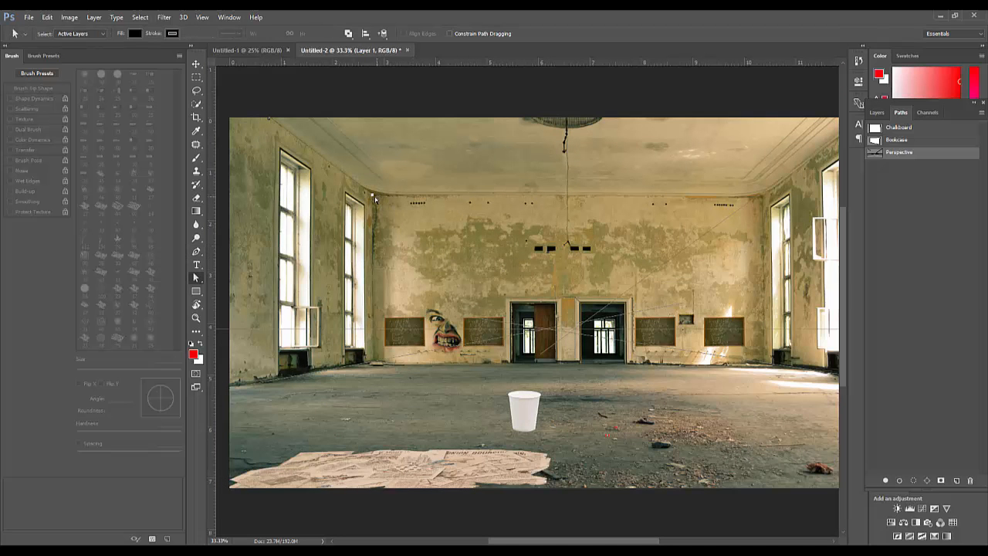
- Adjust both ends of the left ceiling-edge guide, extending its outer end beyond the canvas's upper edge
drag(585, 370, 595, 363)
drag(270, 119, 263, 113)
- Make Layer 1 the target layer and set the Brush tool's size to 15 px
key(b)
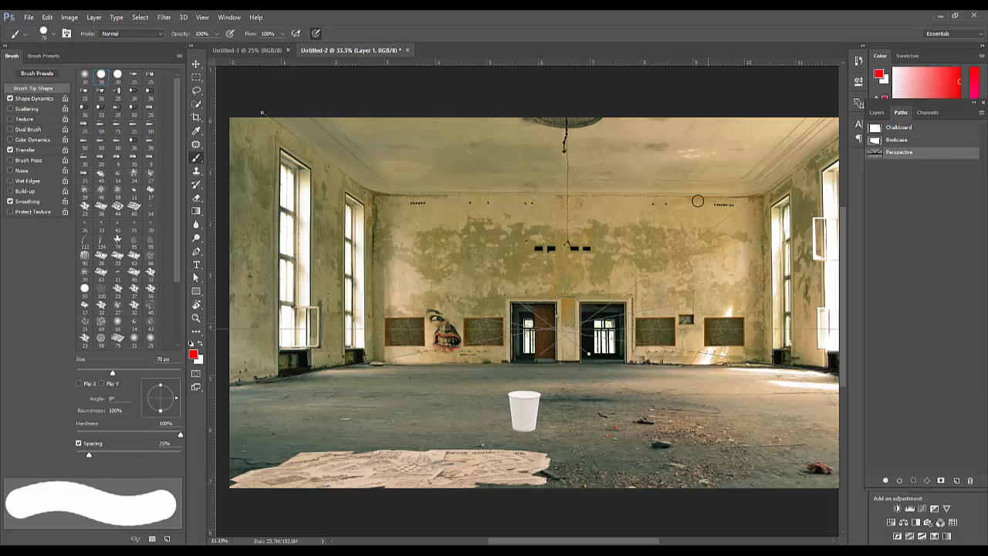
click(878, 112)
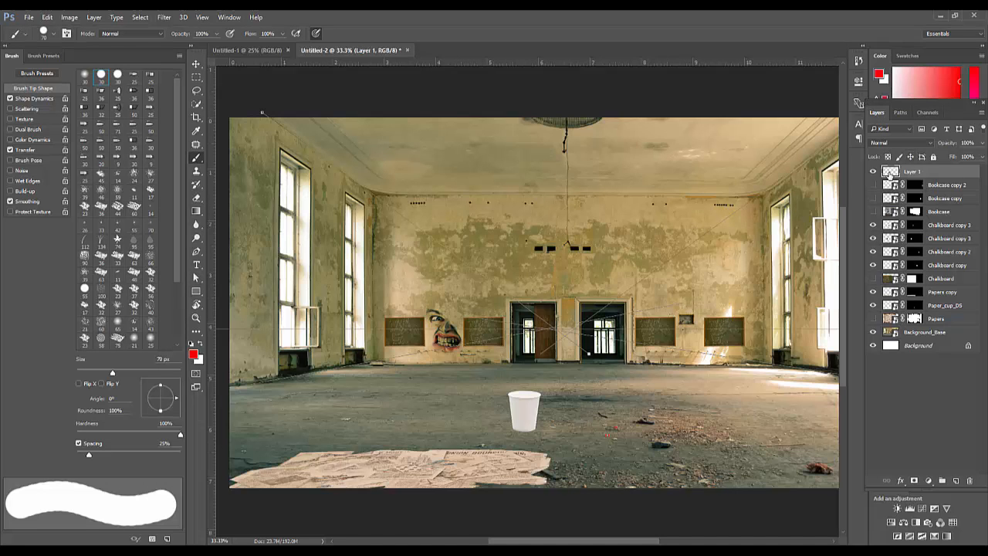
click(890, 172)
key(bracketleft)
key(bracketleft)
key(bracketleft)
key(bracketleft)
key(bracketleft)
key(bracketleft)
key(bracketleft)
key(bracketleft)
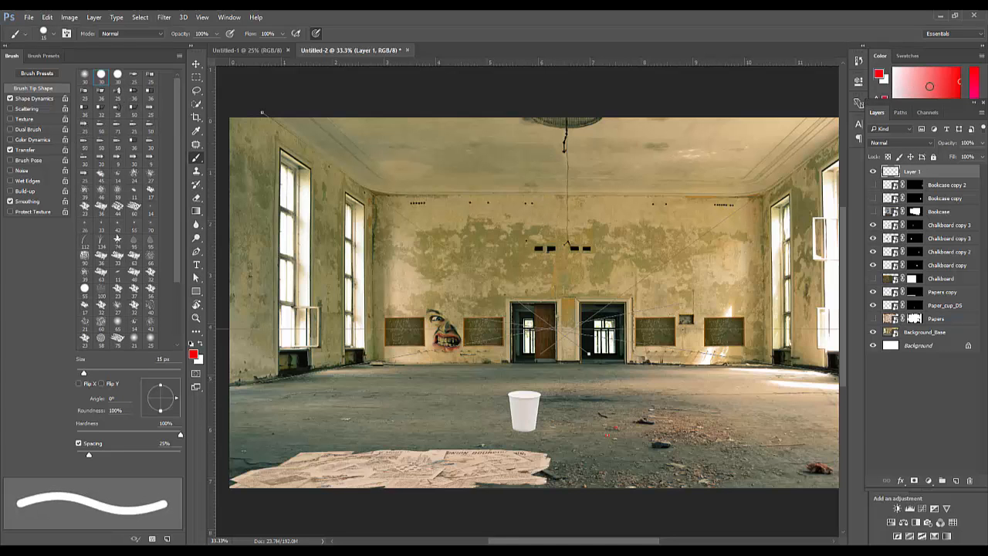
- Set the foreground color to a dark blue
click(930, 75)
click(880, 77)
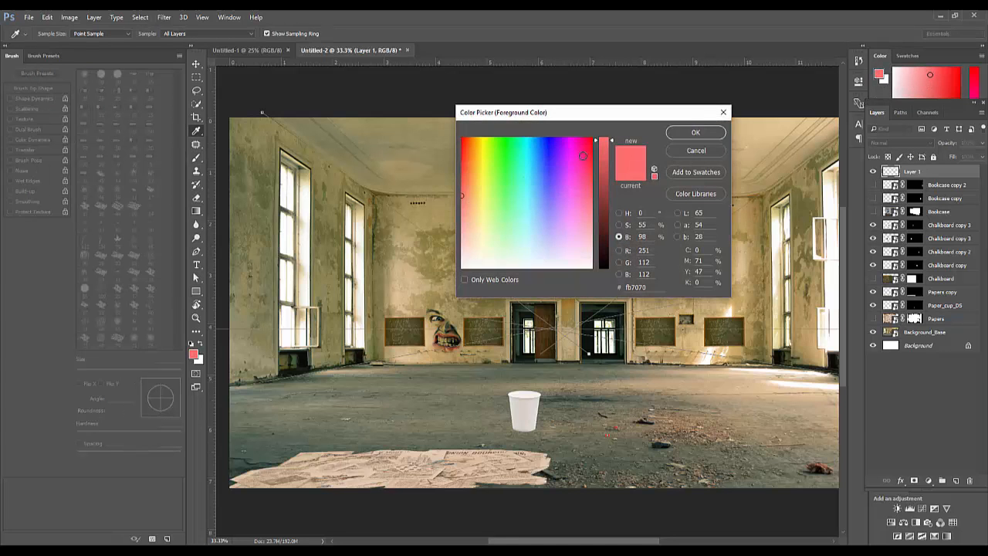
drag(515, 168, 480, 206)
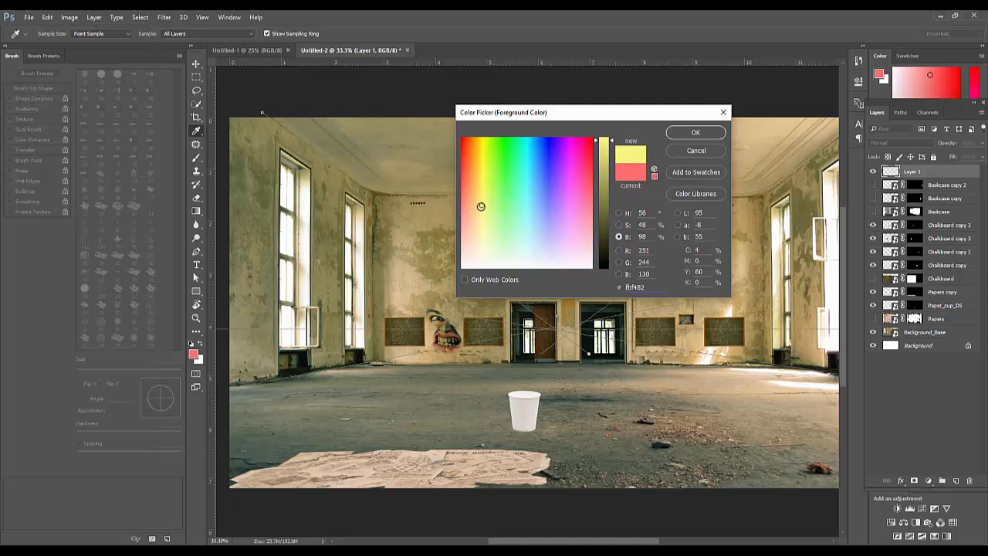
mouse_move(536, 201)
mouse_down()
mouse_move(536, 227)
mouse_move(525, 224)
mouse_move(555, 173)
mouse_up()
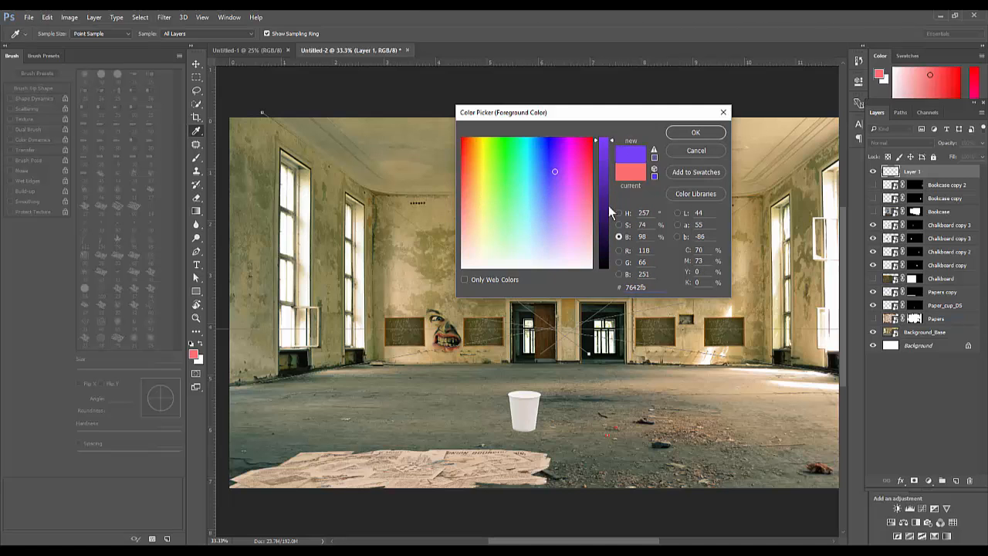
drag(606, 207, 600, 222)
mouse_move(547, 165)
mouse_down()
mouse_move(526, 152)
mouse_move(536, 138)
mouse_up()
click(696, 133)
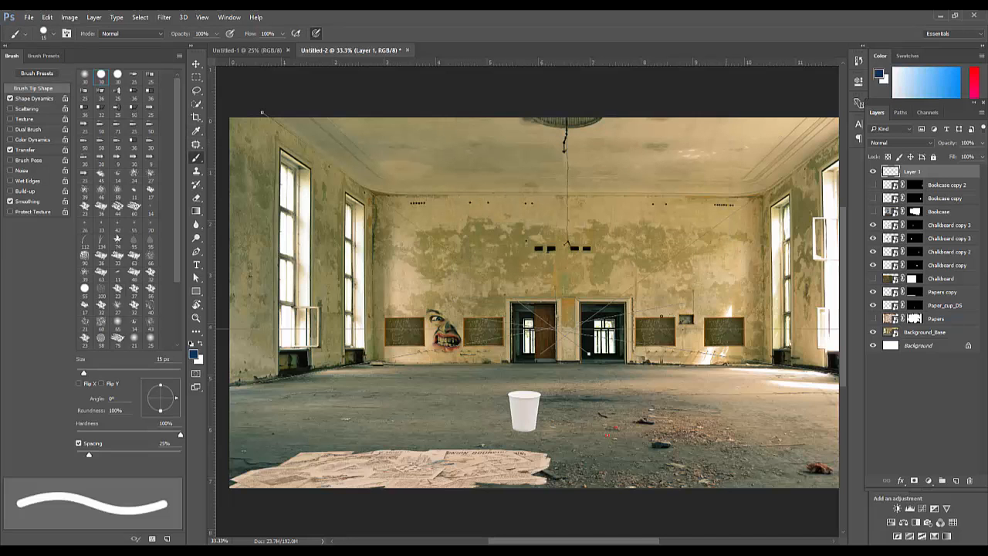
- Stroke all guides of the Perspective path on Layer 1 with the 15 px dark blue brush
click(901, 112)
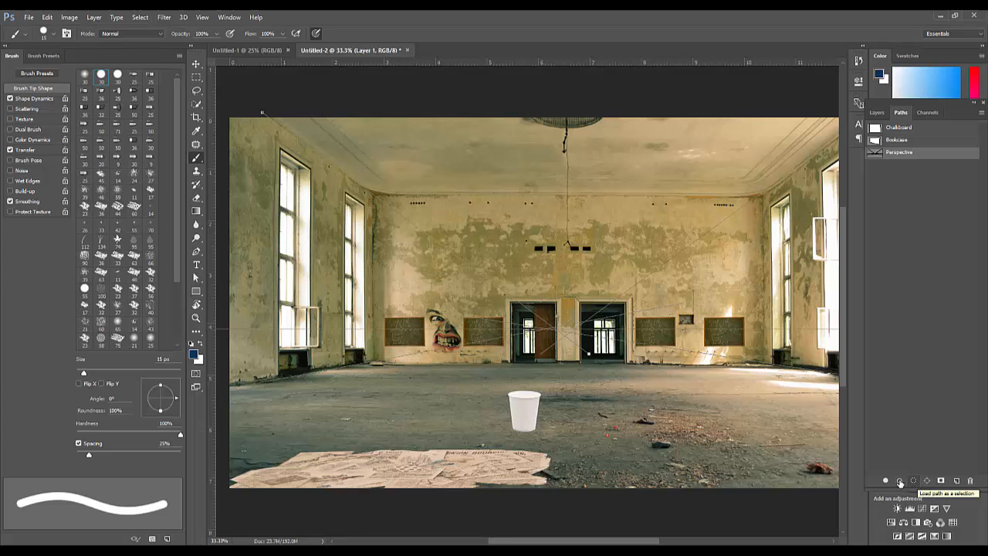
click(899, 481)
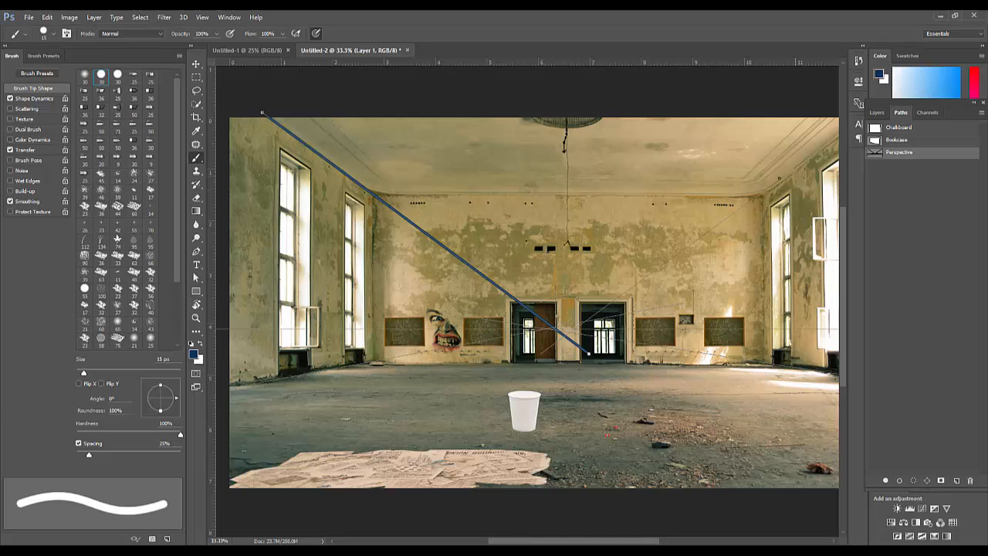
key(a)
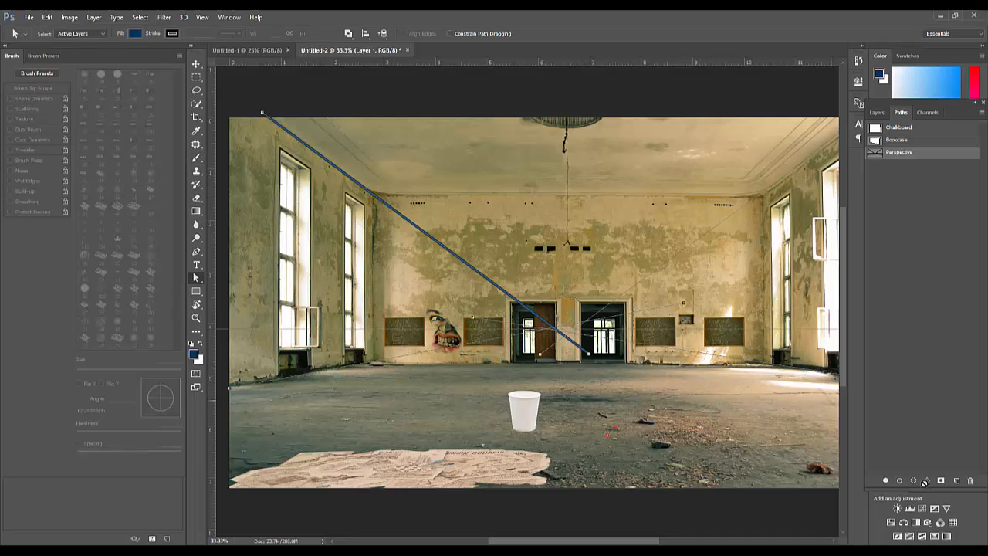
click(898, 481)
key(ctrl+minus)
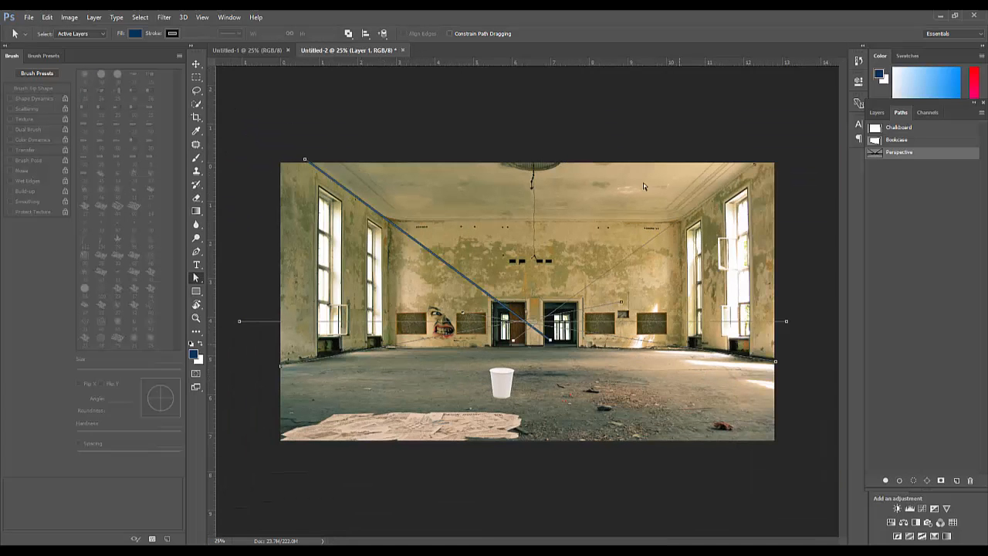
drag(829, 124, 155, 463)
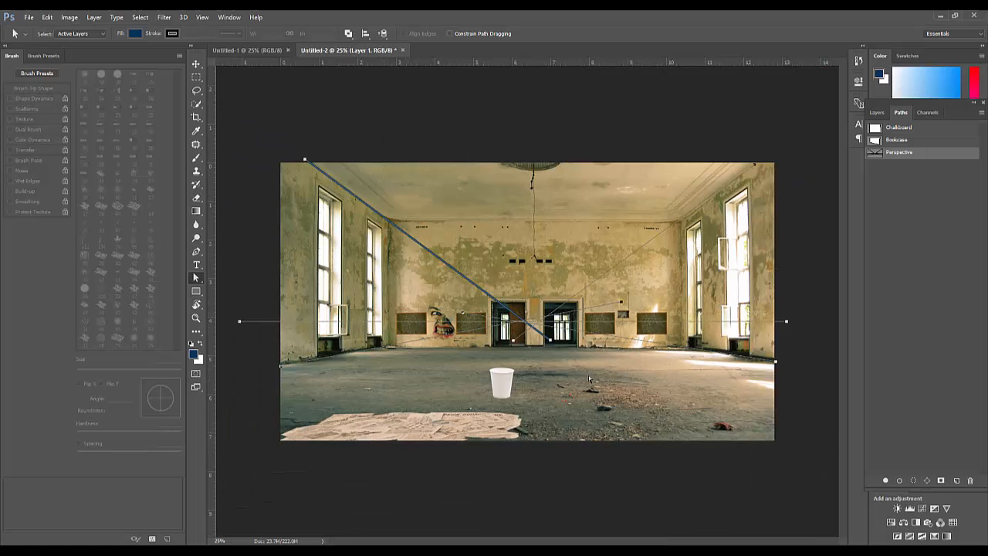
click(899, 482)
key(b)
click(900, 482)
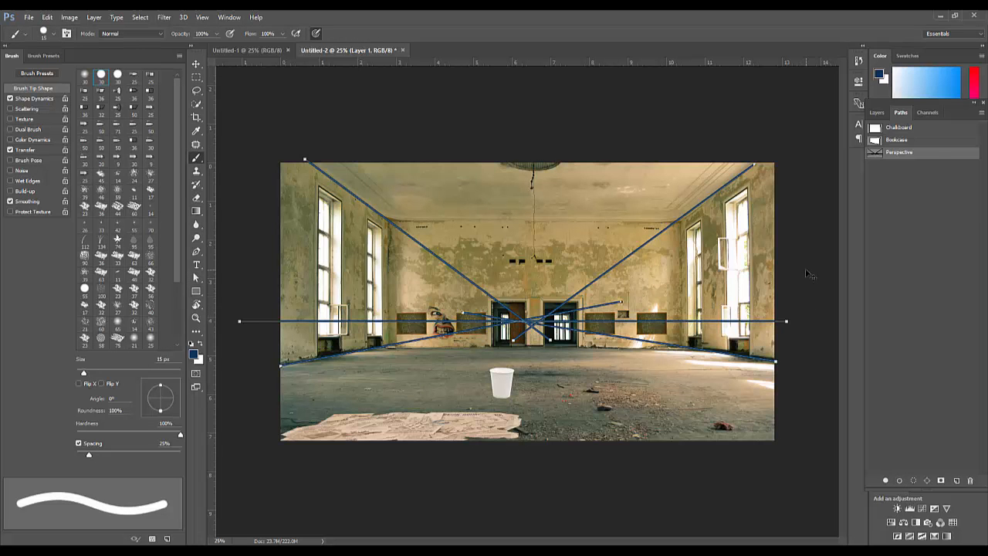
- Inspect the stroked guides around the vanishing point with the path deselected, and undo the strokes
key(v)
key(a)
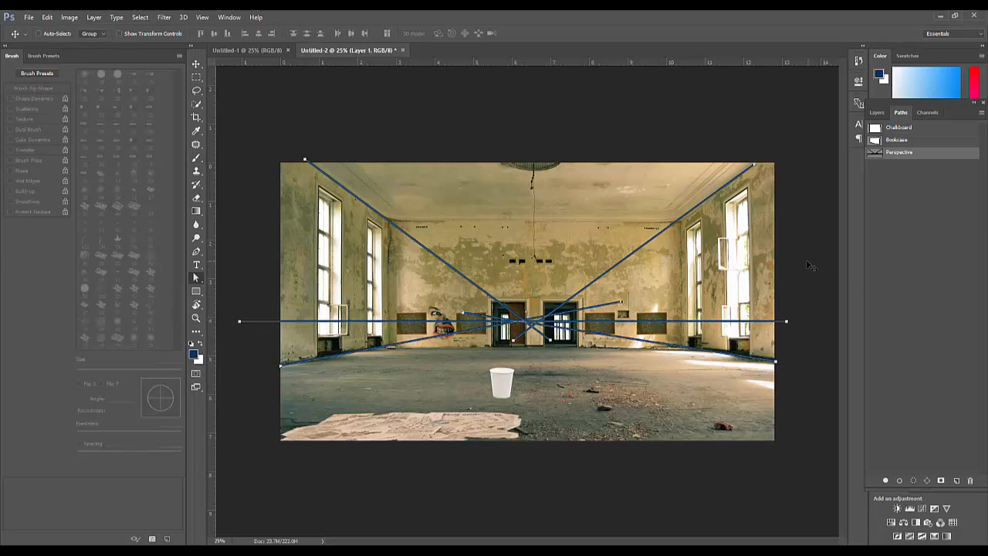
click(910, 187)
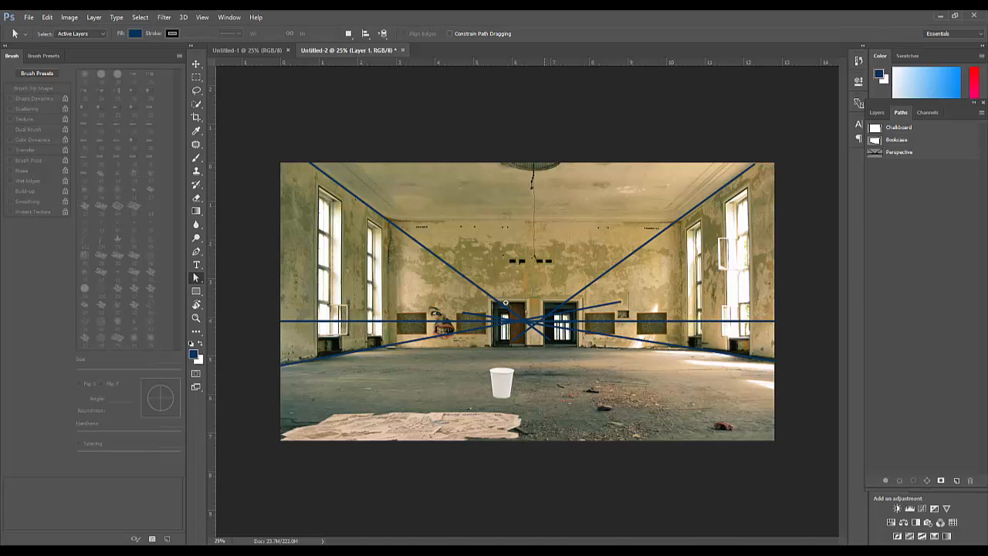
drag(505, 302, 540, 316)
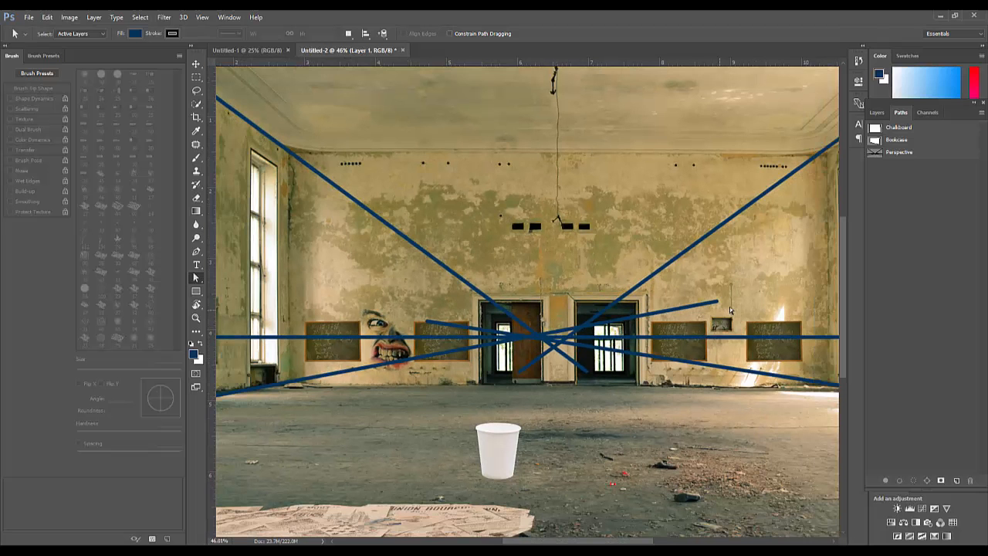
click(725, 302)
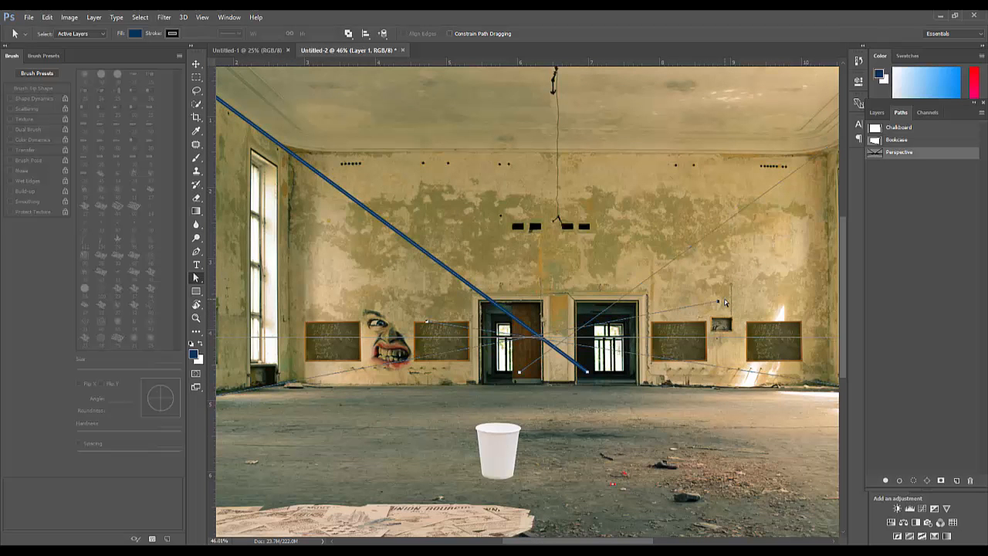
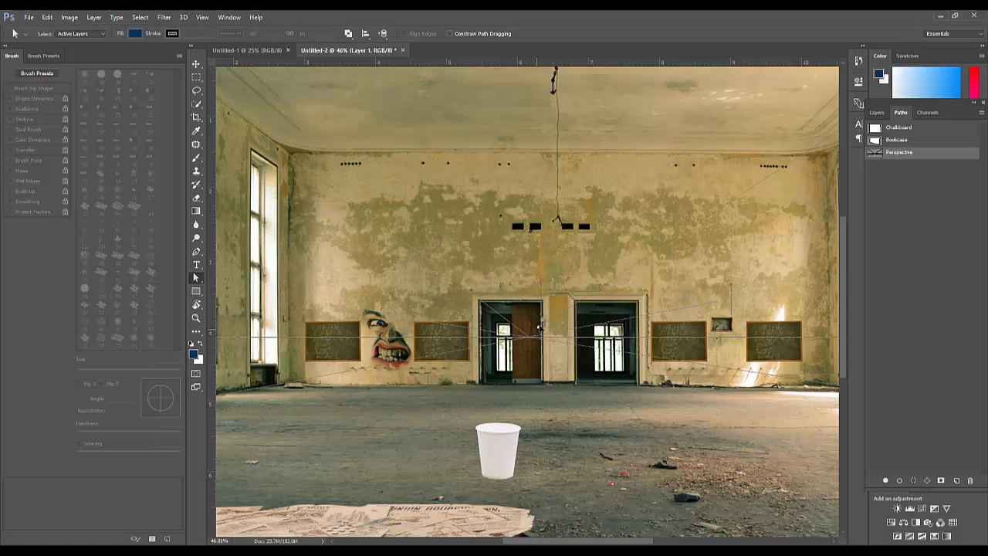
- Shorten the Perspective path's converging guides so their inner ends stop on the horizon line at the vanishing point
drag(577, 337, 492, 392)
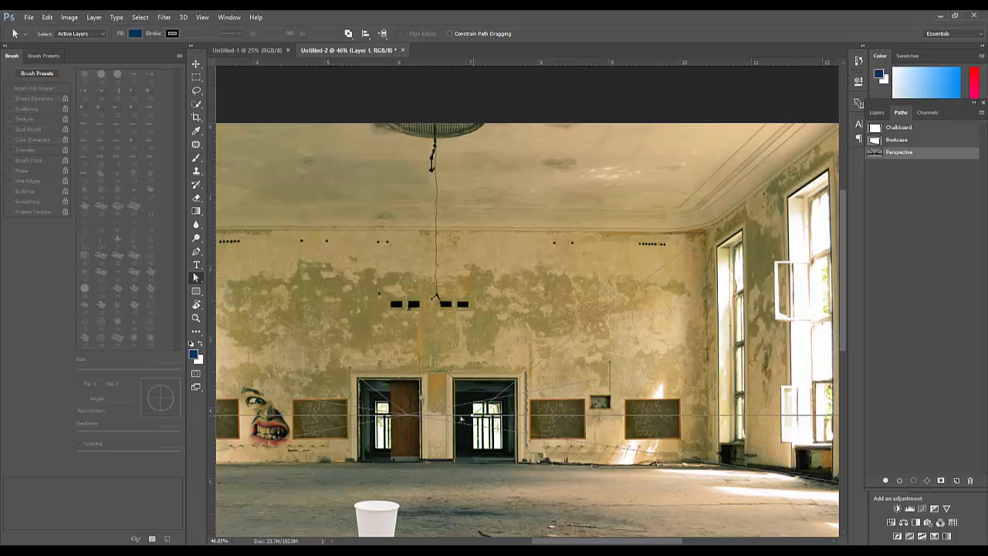
drag(429, 417, 516, 393)
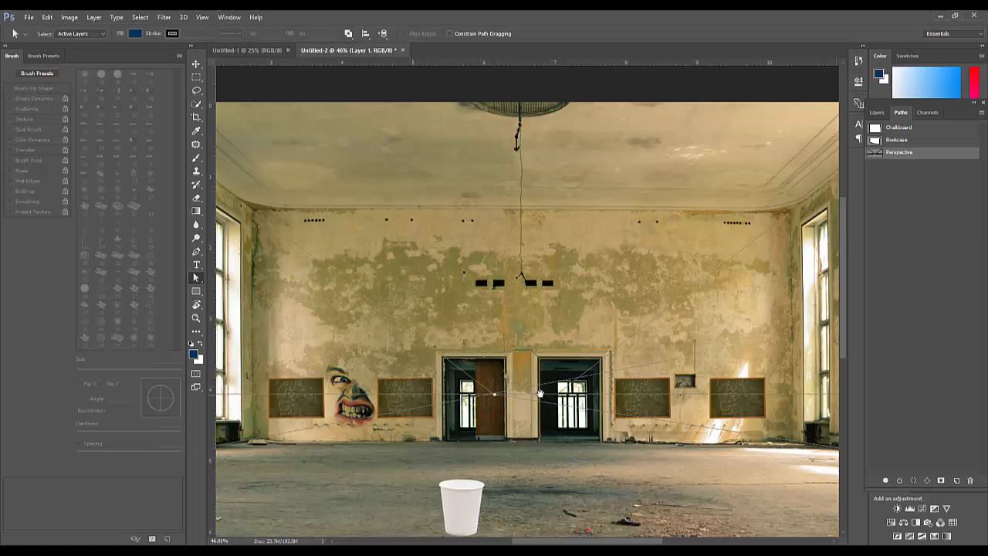
drag(541, 394, 399, 389)
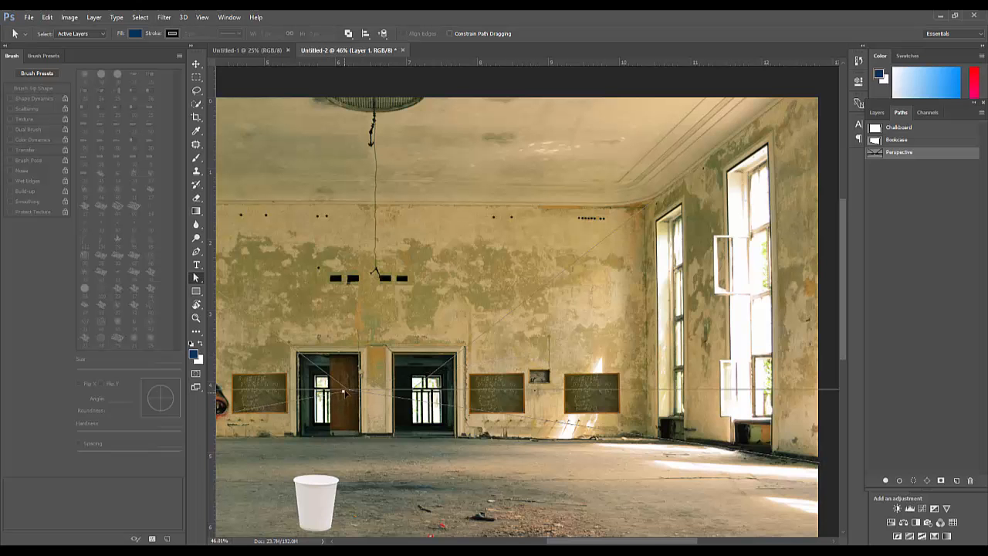
drag(569, 362, 417, 354)
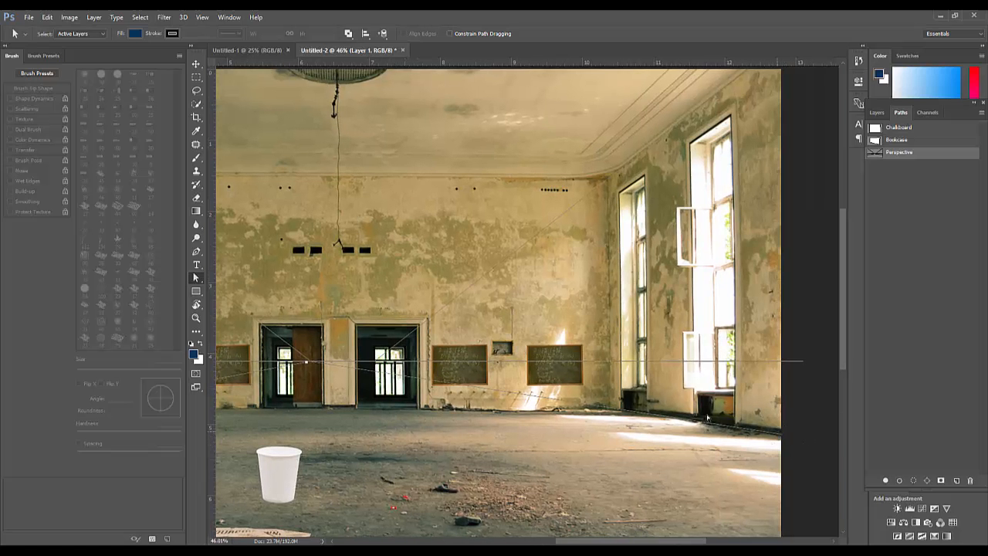
drag(360, 383, 453, 378)
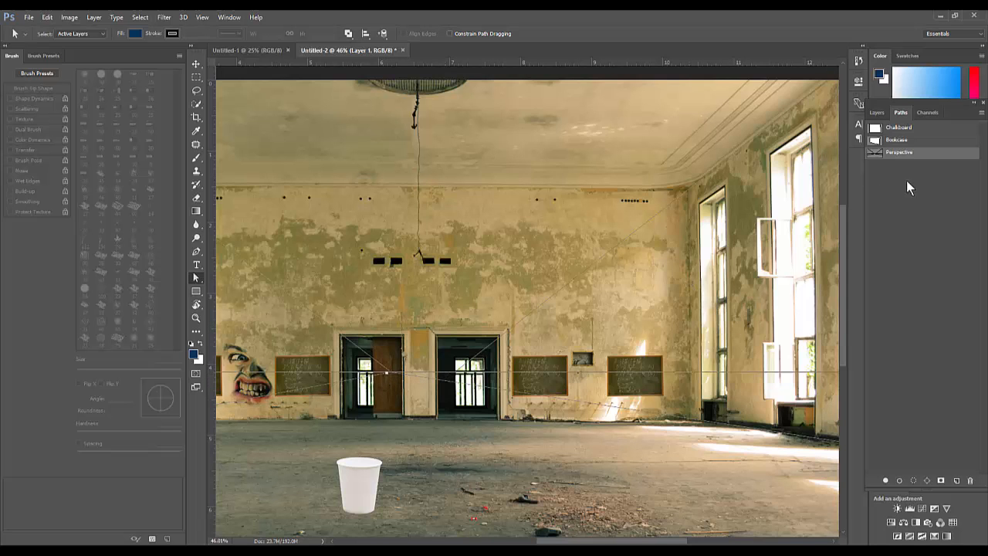
- Stroke the horizon and all the shortened Perspective guides on Layer 1 with the dark blue brush
key(b)
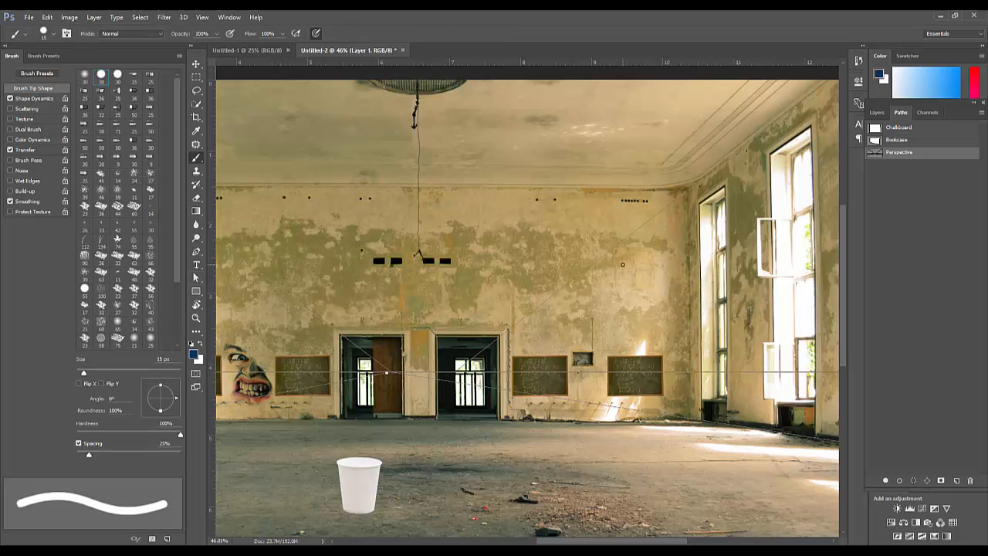
key(ctrl+0)
click(898, 481)
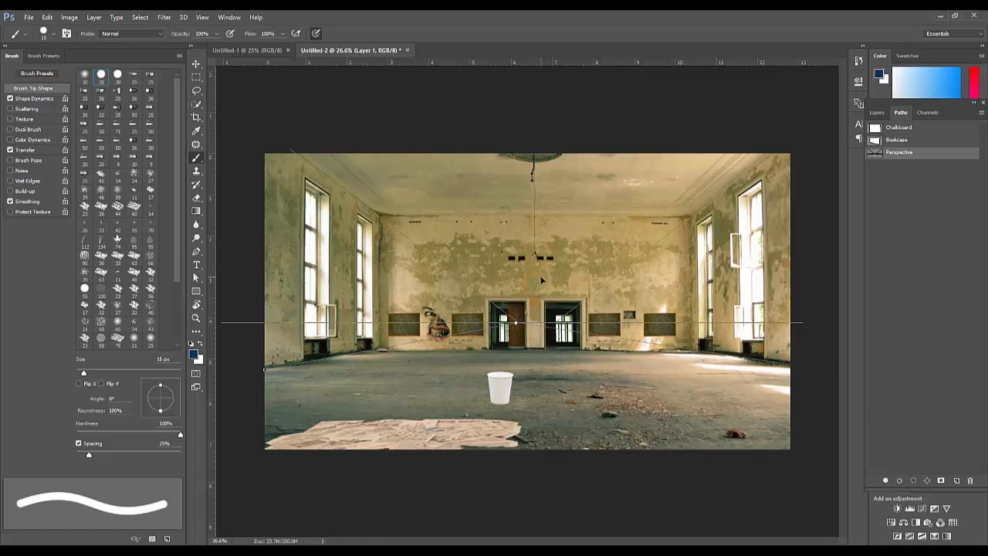
key(a)
key(ctrl+minus)
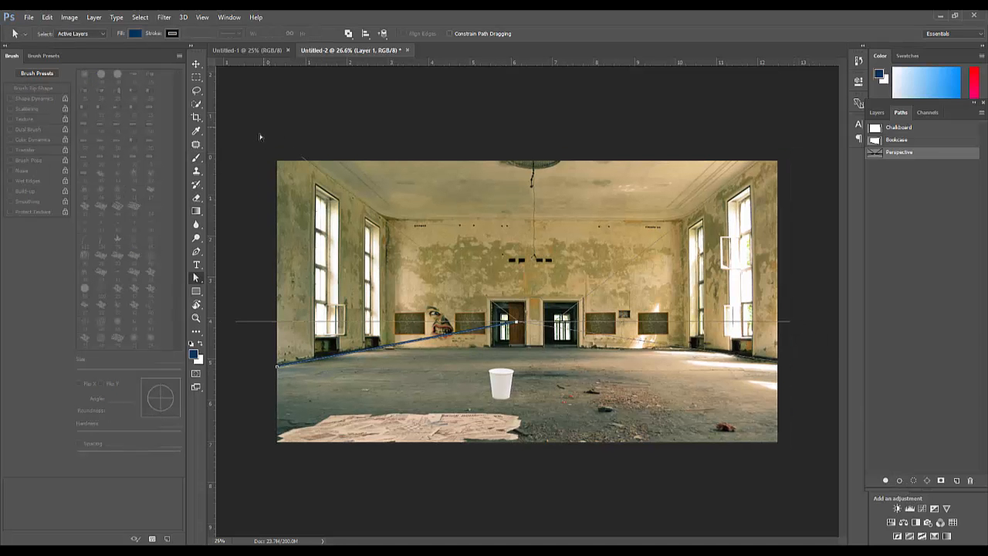
mouse_move(249, 135)
mouse_down()
mouse_move(512, 442)
mouse_move(928, 525)
mouse_up()
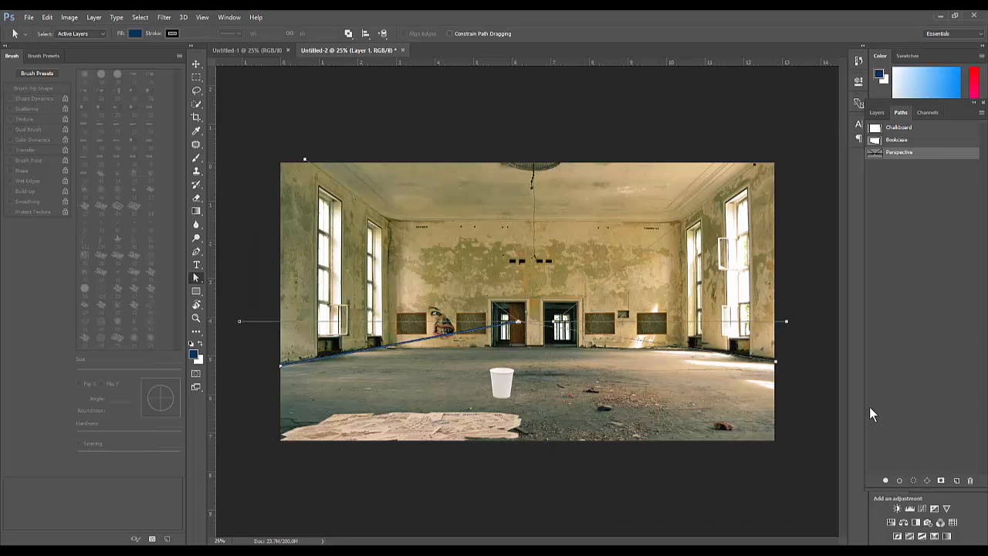
key(b)
click(899, 481)
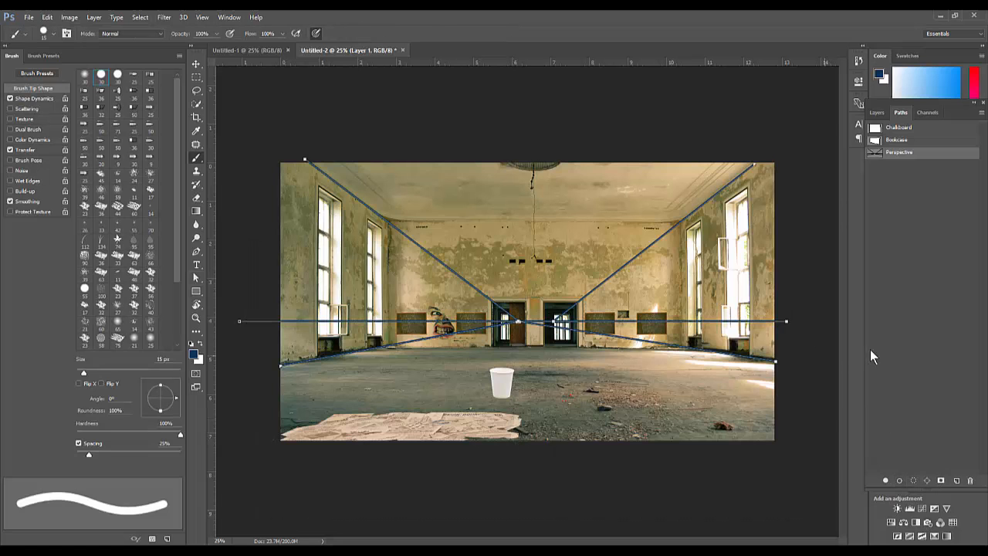
key(a)
click(728, 268)
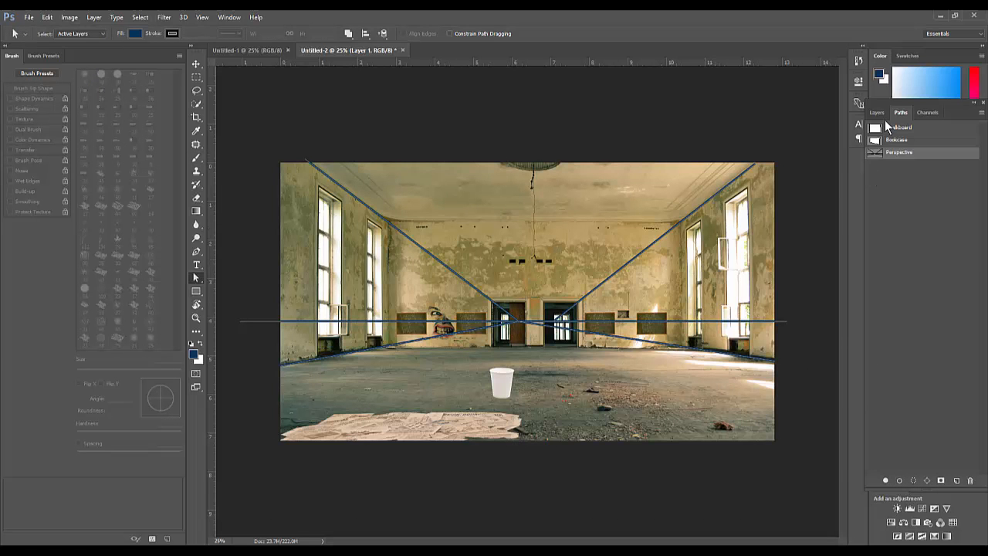
- Show the Bookcase copy 2 and Bookcase copy layers along the right wall
click(877, 112)
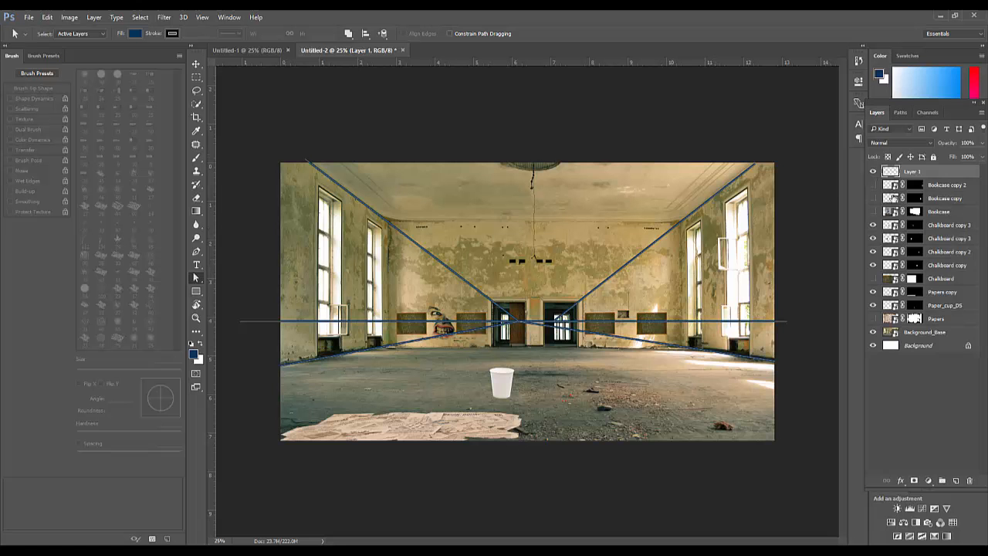
click(873, 184)
click(873, 199)
drag(750, 306, 676, 310)
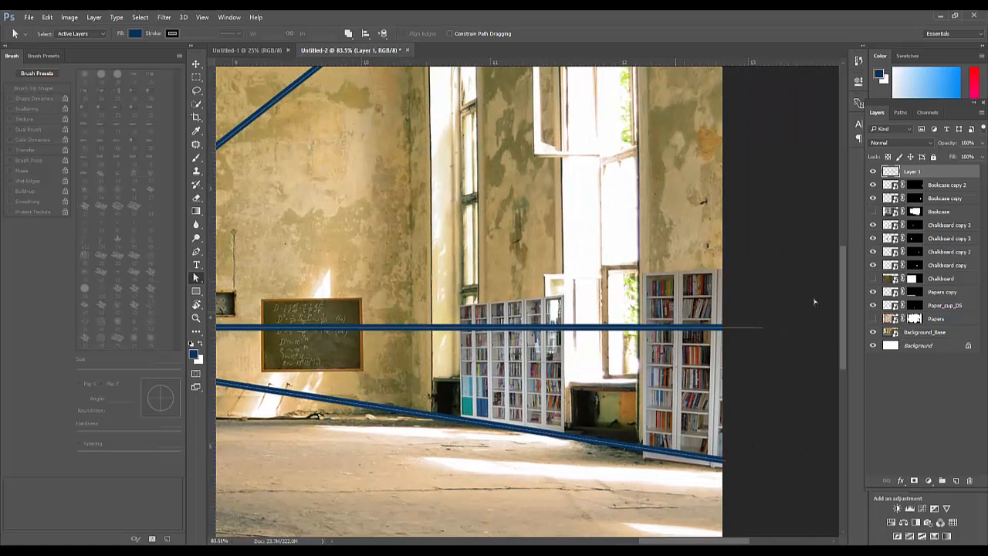
- Try nudging the Bookcase copy and Bookcase copy 2 layers against the right wall's floor guide
click(894, 199)
key(v)
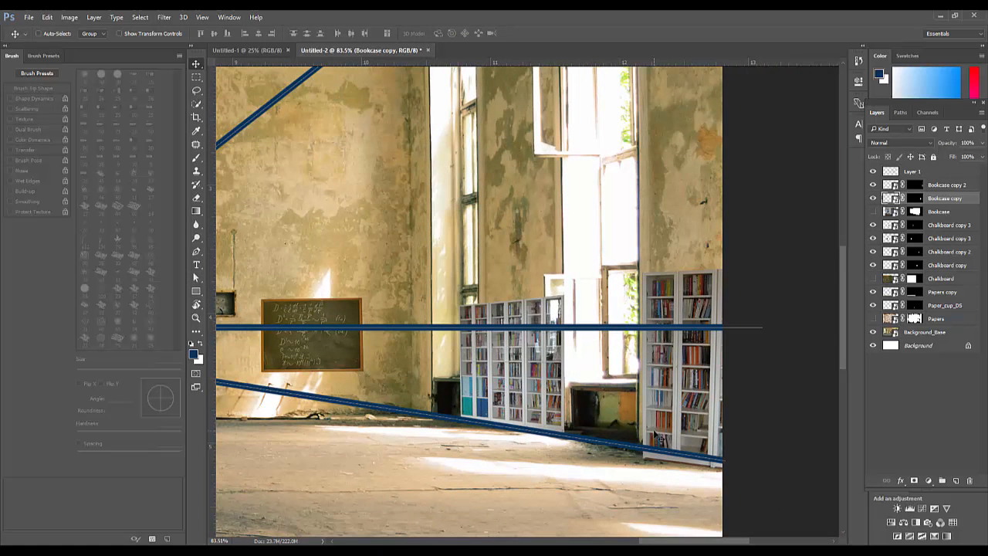
drag(654, 428, 659, 422)
click(891, 186)
drag(715, 383, 710, 383)
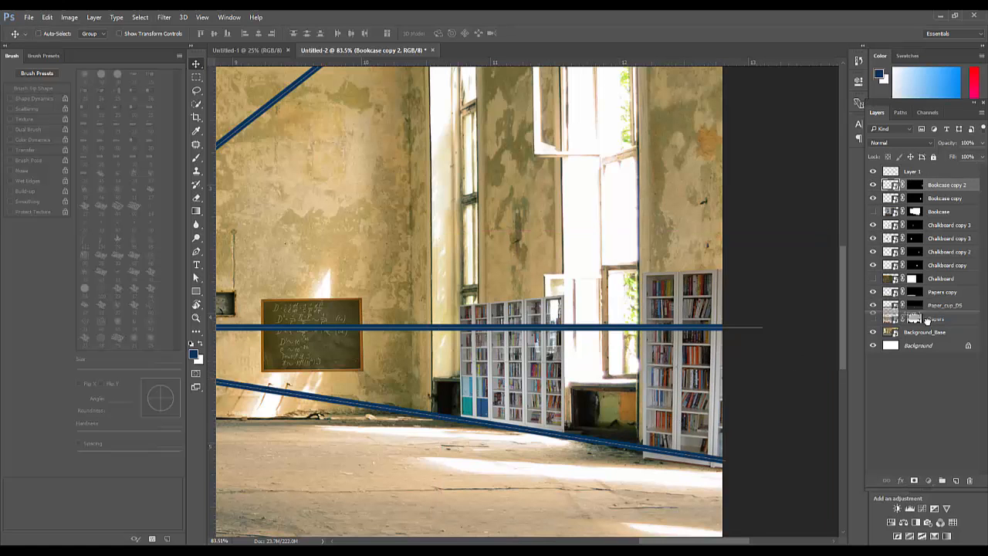
- Move Layer 1 between the Paper_cup_DS and Papers layers, and lock it completely
drag(929, 317, 929, 314)
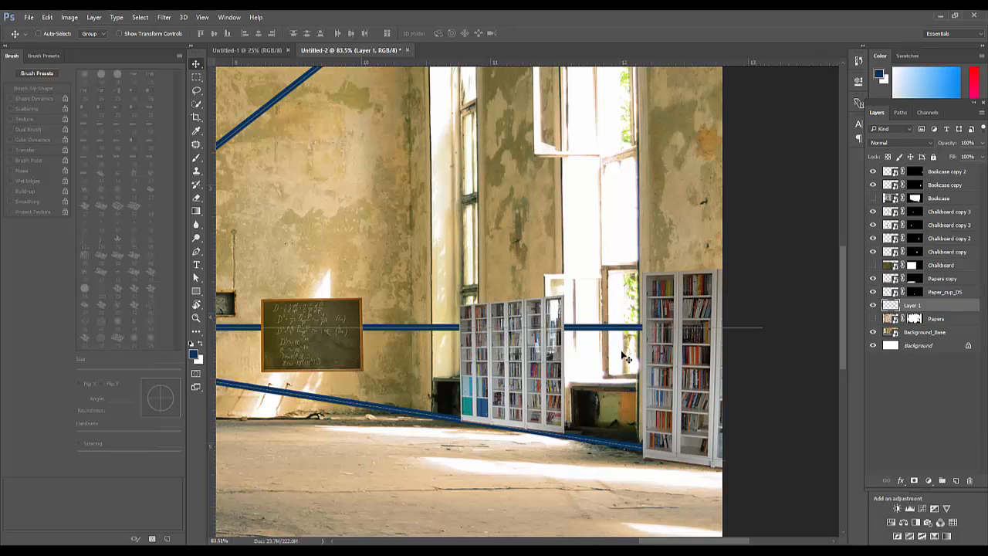
drag(670, 426, 670, 417)
key(ctrl+z)
click(934, 157)
- Move the Bookcase copy 2 layer slightly up toward the floor guide, and stretch the active Perspective path to 100.60% height
click(935, 185)
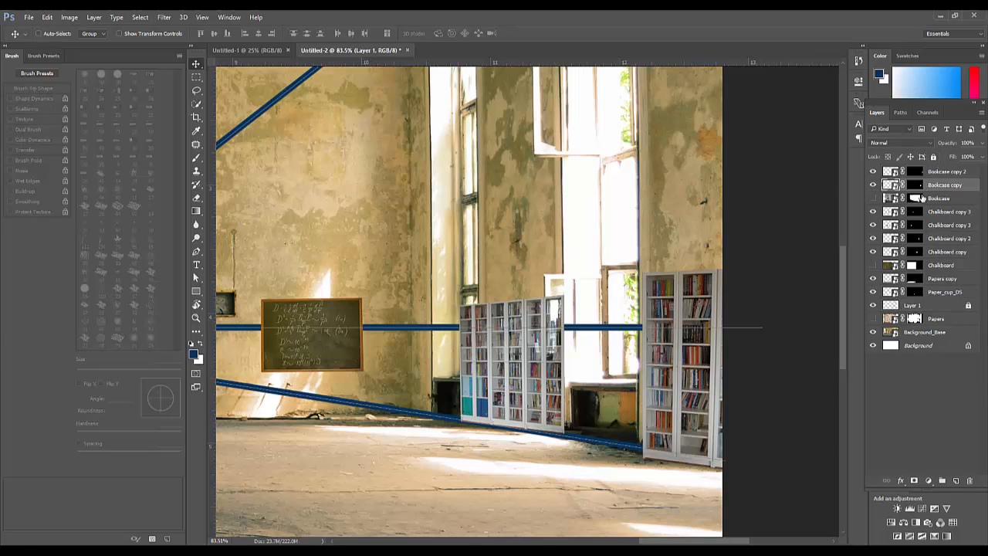
click(947, 171)
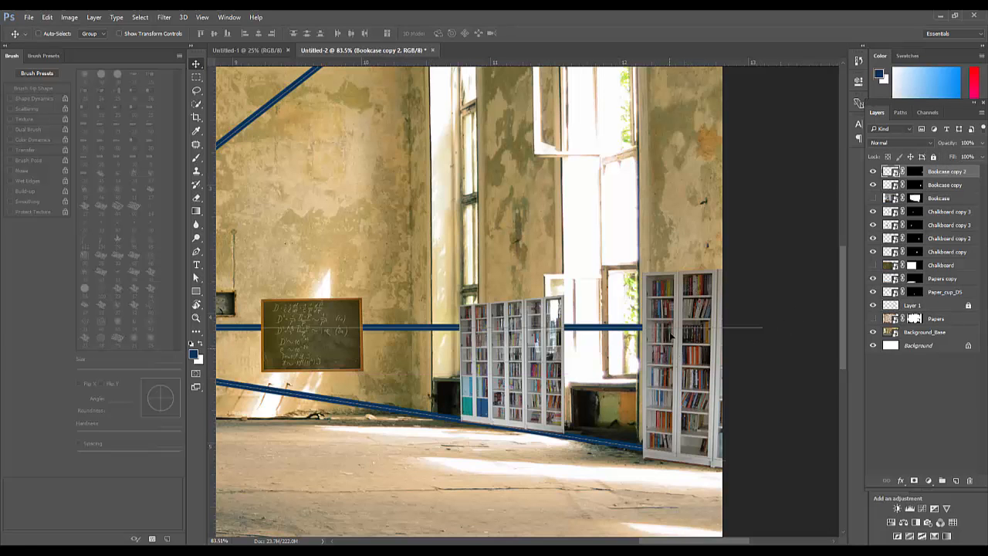
drag(672, 337, 671, 343)
key(ctrl+t)
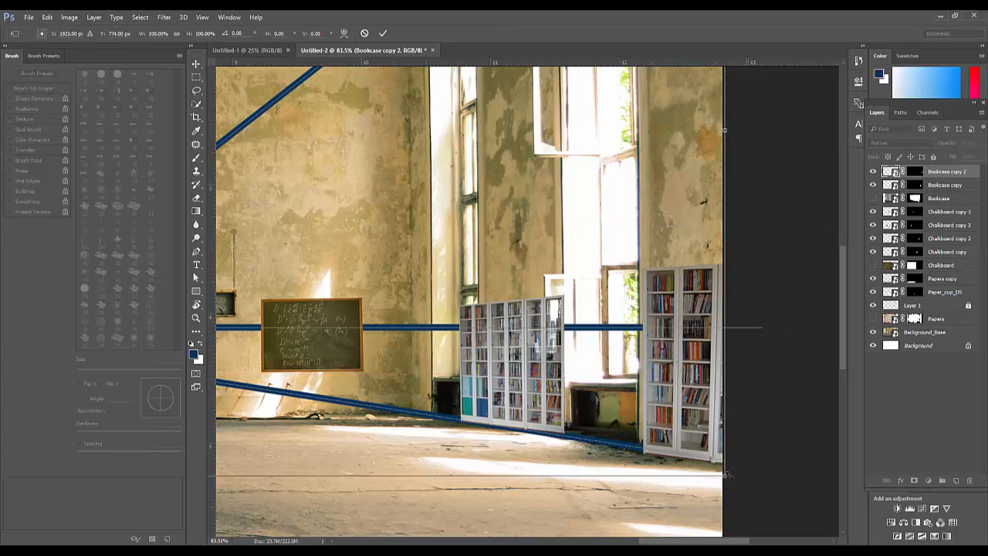
drag(727, 479, 727, 481)
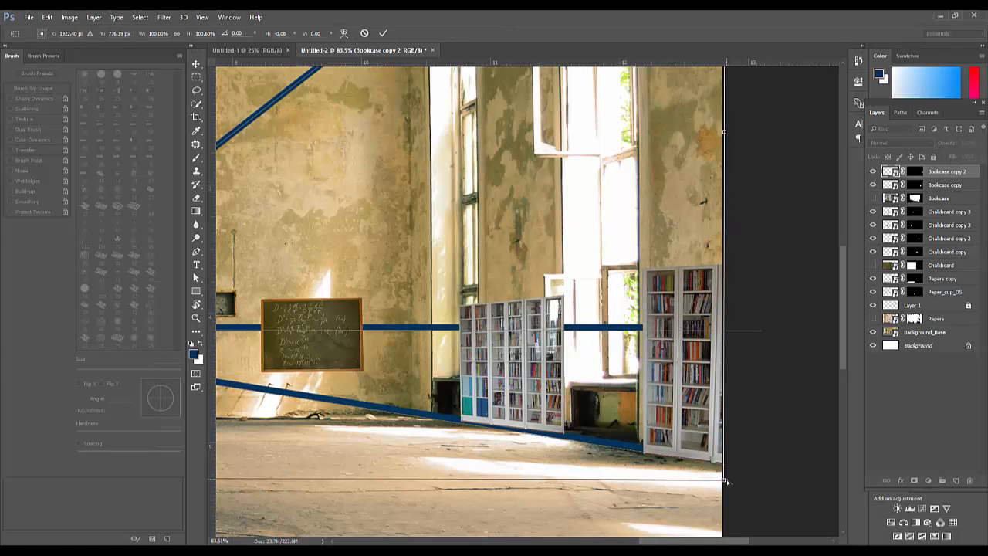
key(Return)
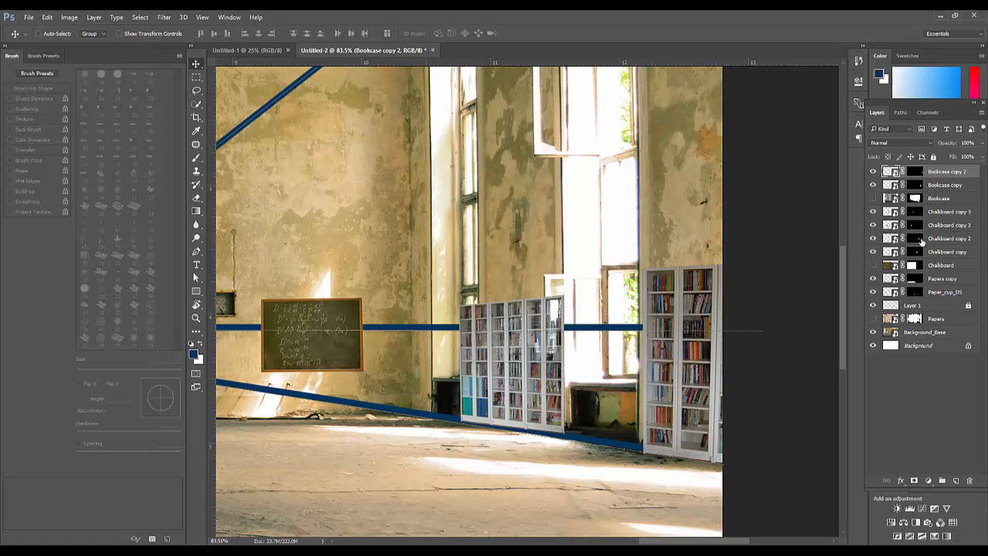
- Deselect the Perspective path and distort Bookcase copy 2 by its lower-left corner so its base follows the right wall's floor guide
click(900, 113)
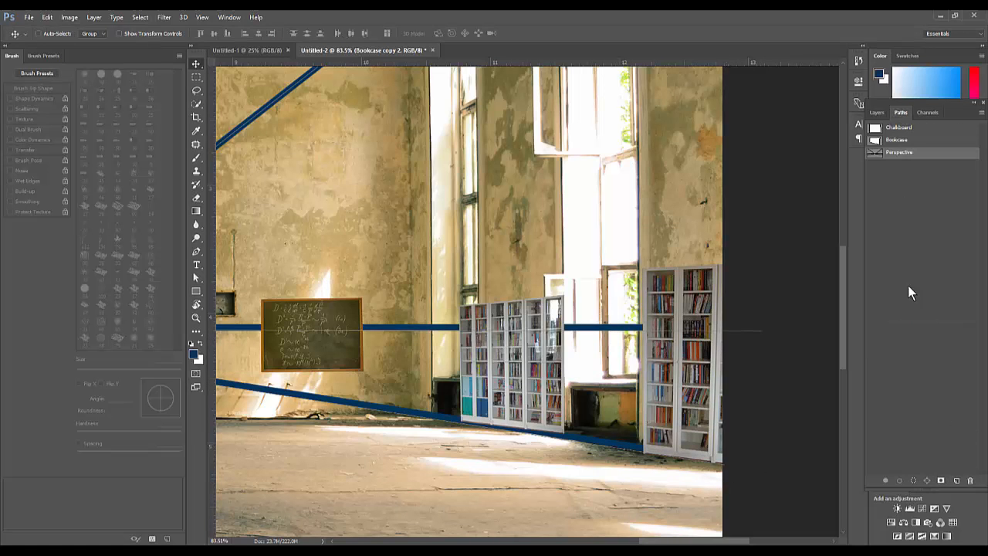
click(877, 112)
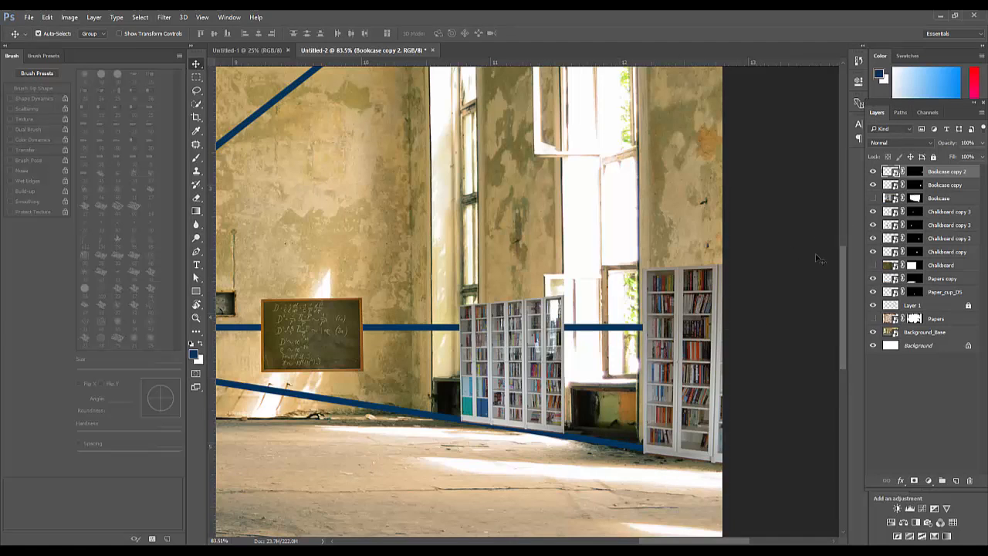
key(ctrl+t)
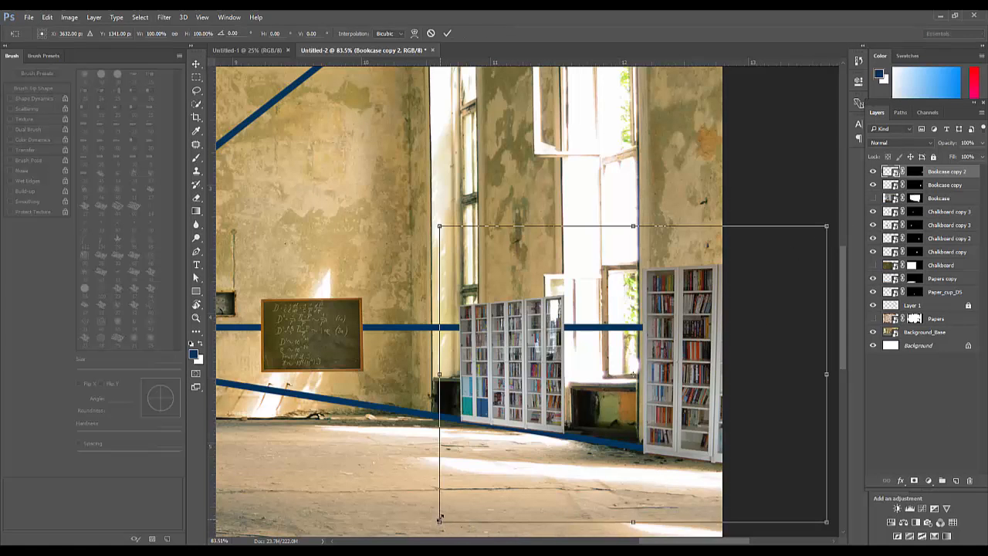
drag(439, 518, 441, 516)
key(Return)
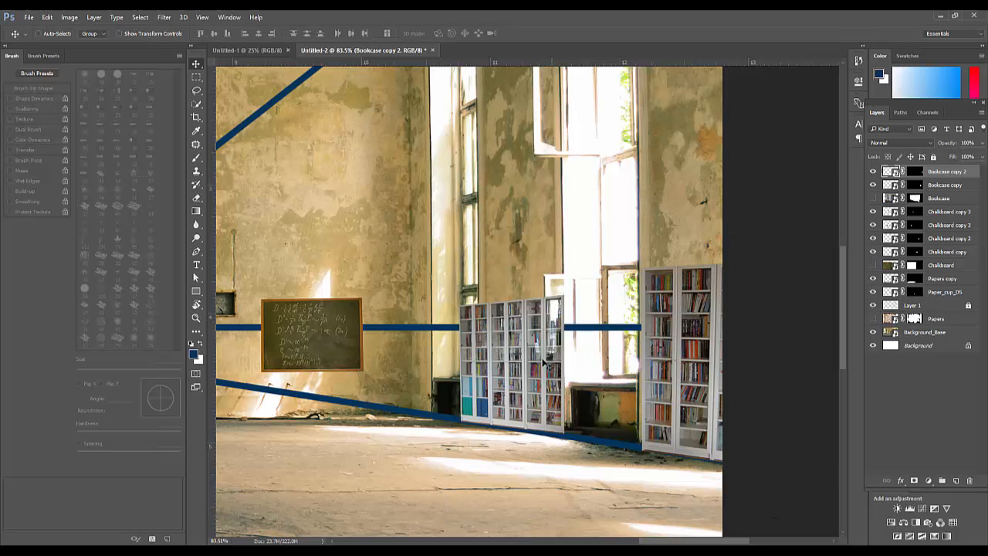
- Draw a straight Pen path from the vanishing point between the doors to the canvas's right edge, just above the front bookcase
key(ctrl+minus)
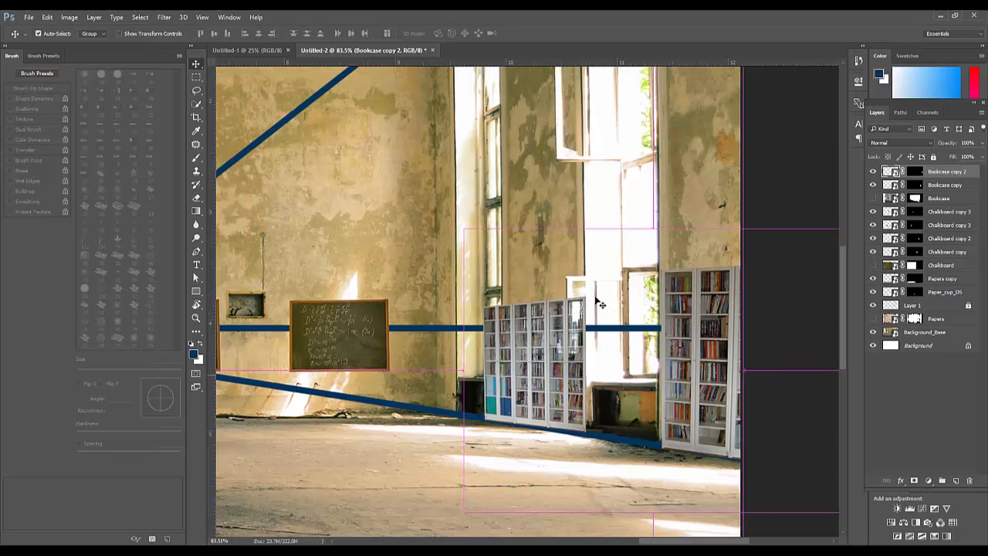
key(ctrl+0)
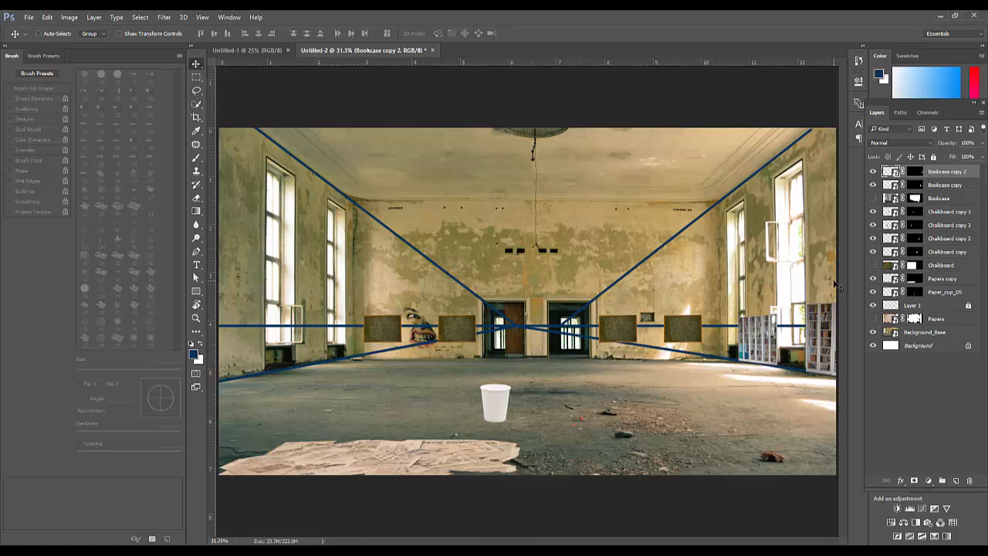
key(p)
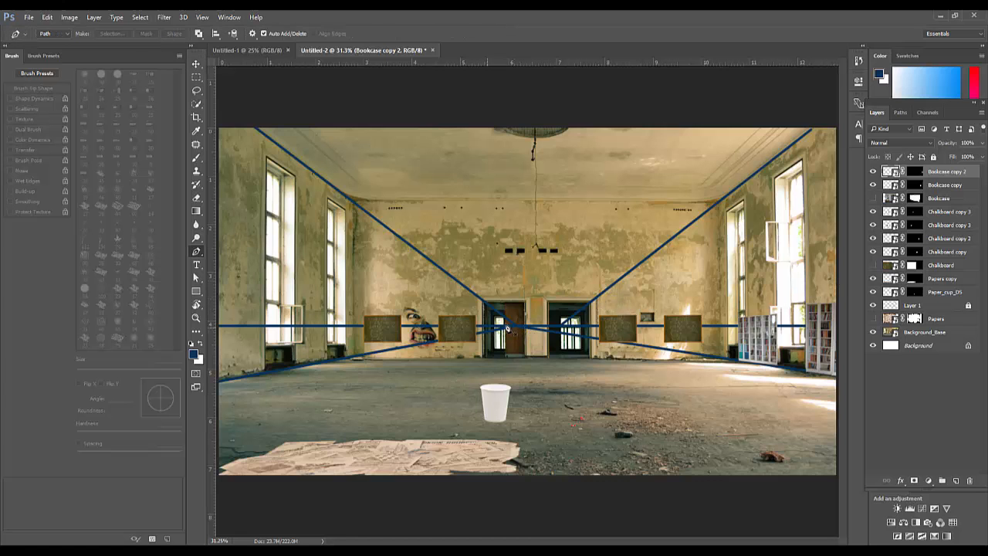
click(521, 328)
click(838, 303)
drag(774, 315, 843, 321)
drag(810, 309, 576, 320)
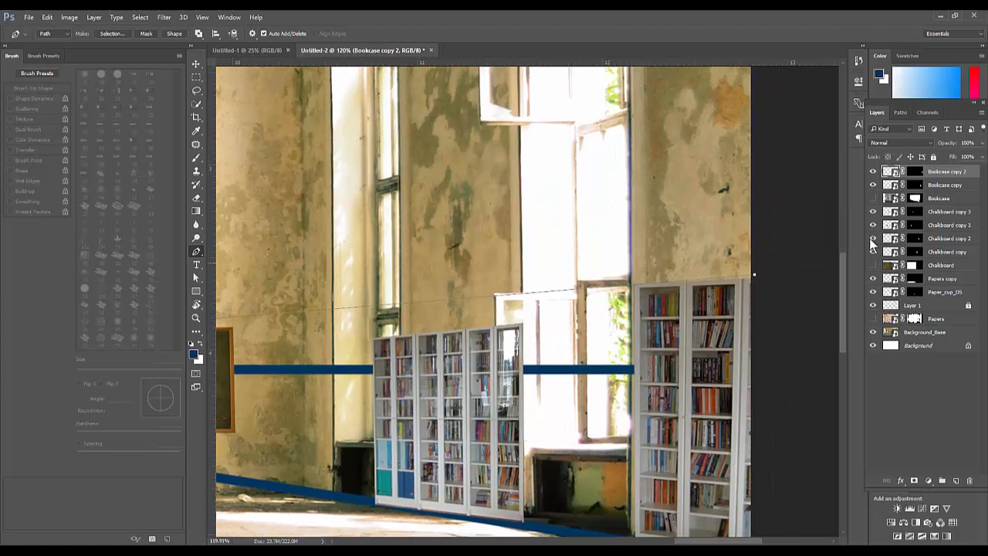
click(894, 189)
key(ctrl+t)
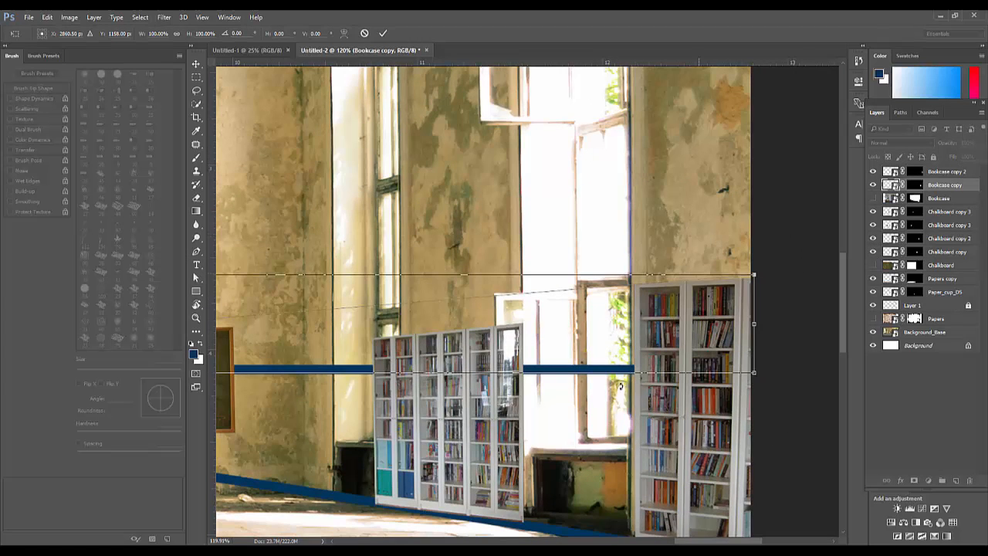
drag(615, 390, 664, 329)
key(Escape)
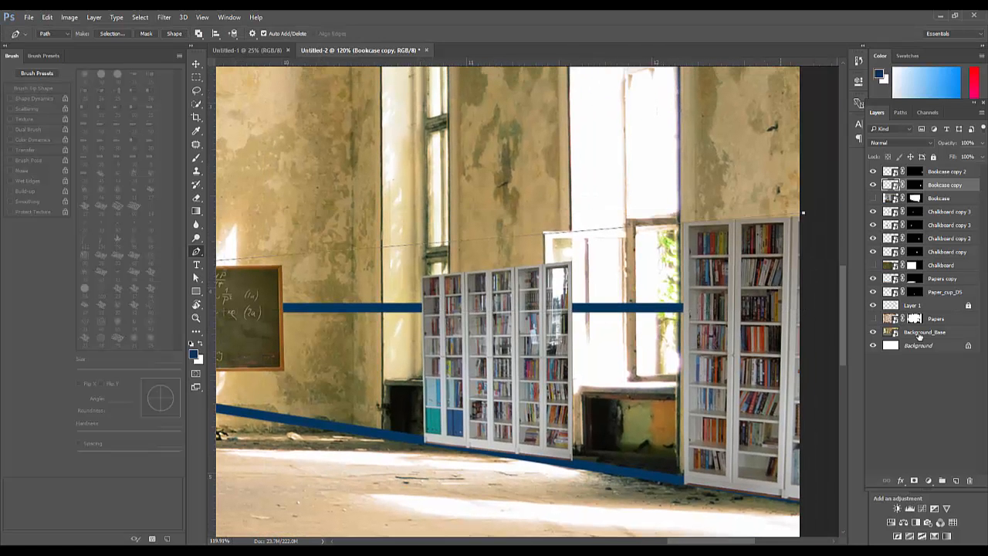
click(896, 112)
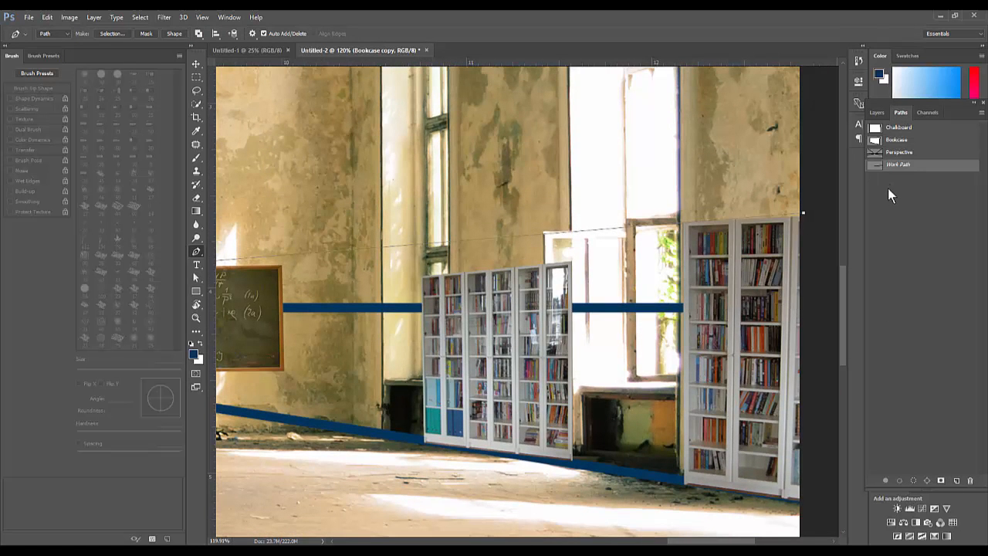
click(888, 193)
click(878, 110)
key(ctrl+t)
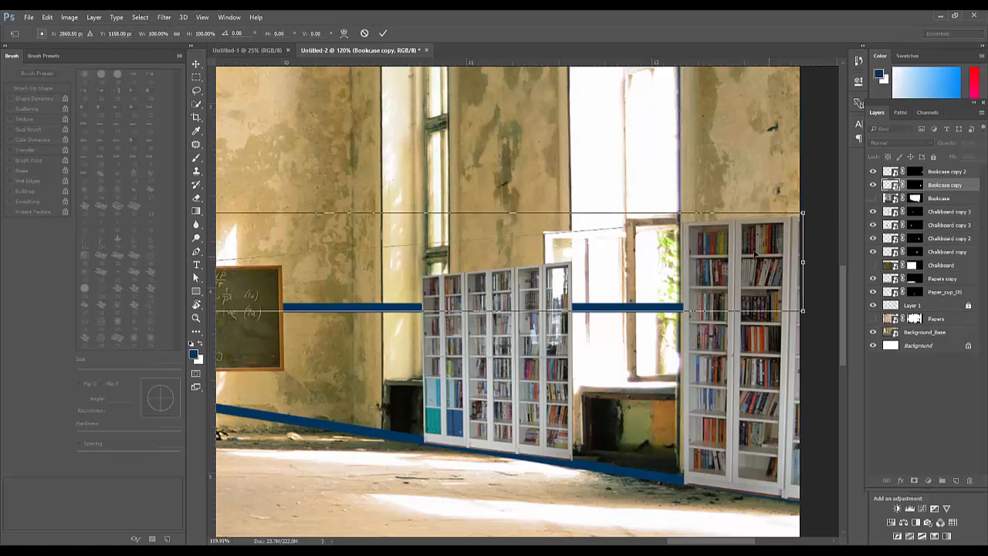
key(p)
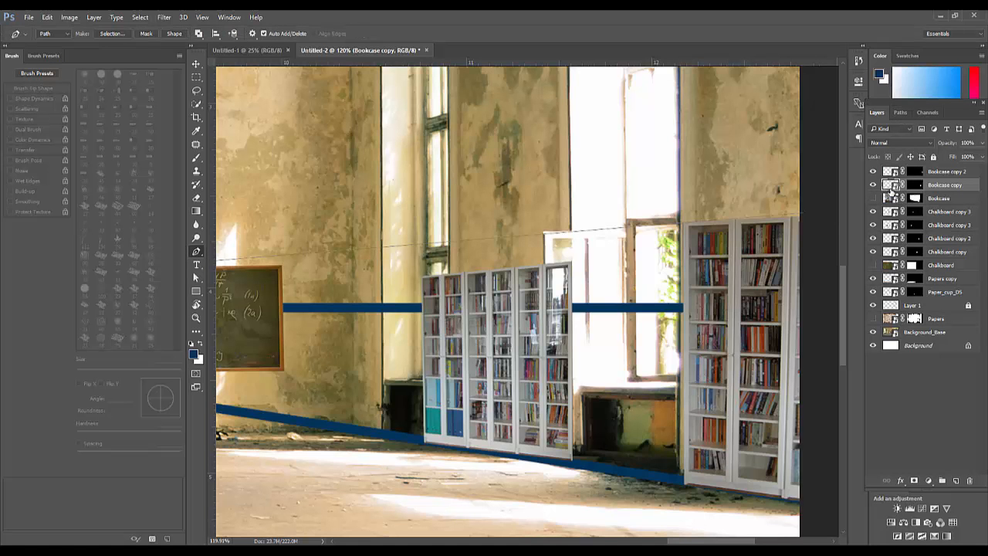
key(ctrl+t)
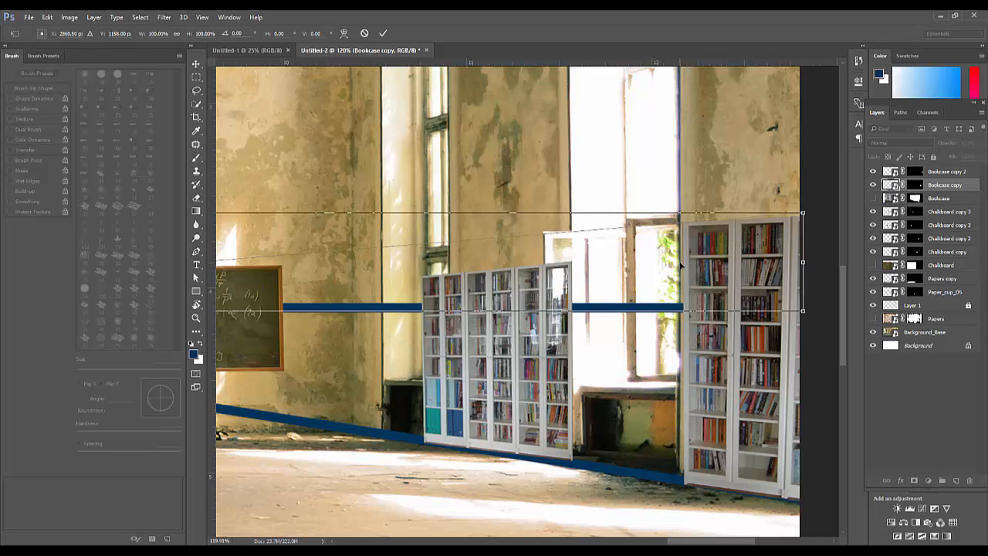
key(p)
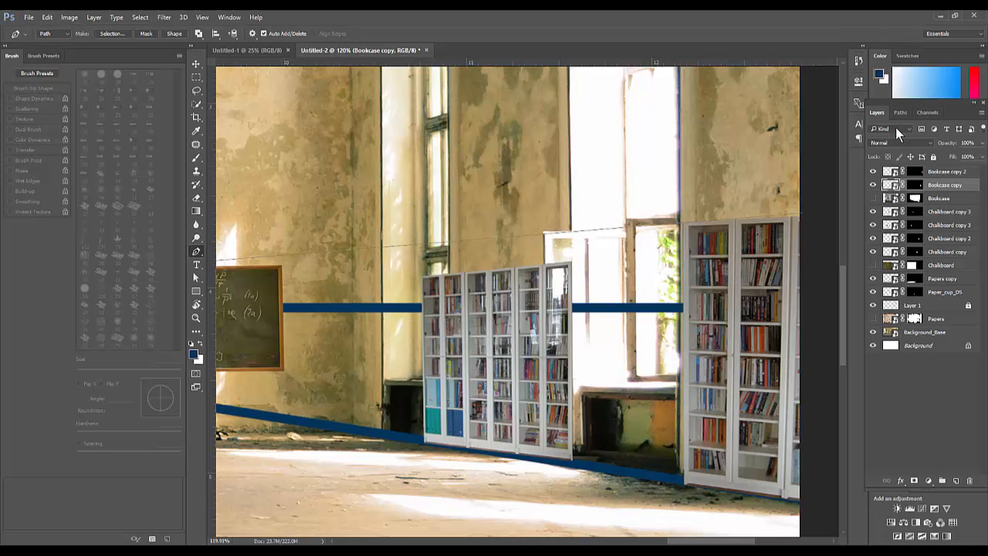
- Unlock Layer 1, stroke the new work path on it with the 15 px dark blue brush, and lock the layer again
click(900, 113)
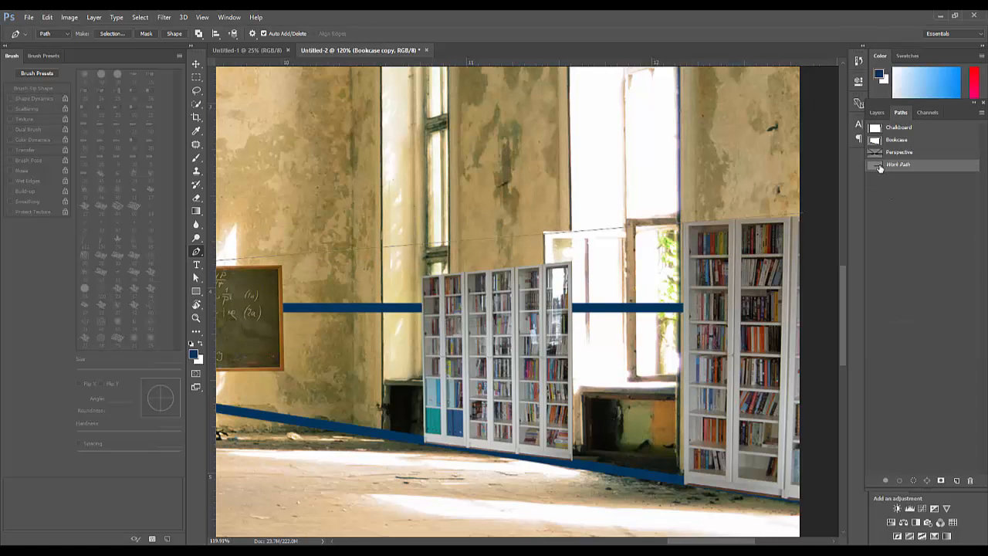
key(b)
click(877, 112)
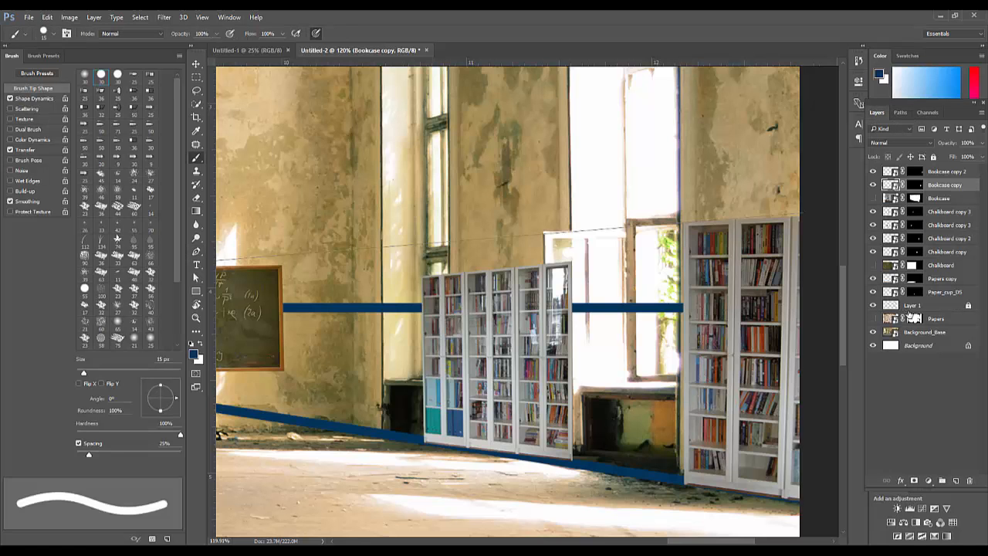
click(915, 307)
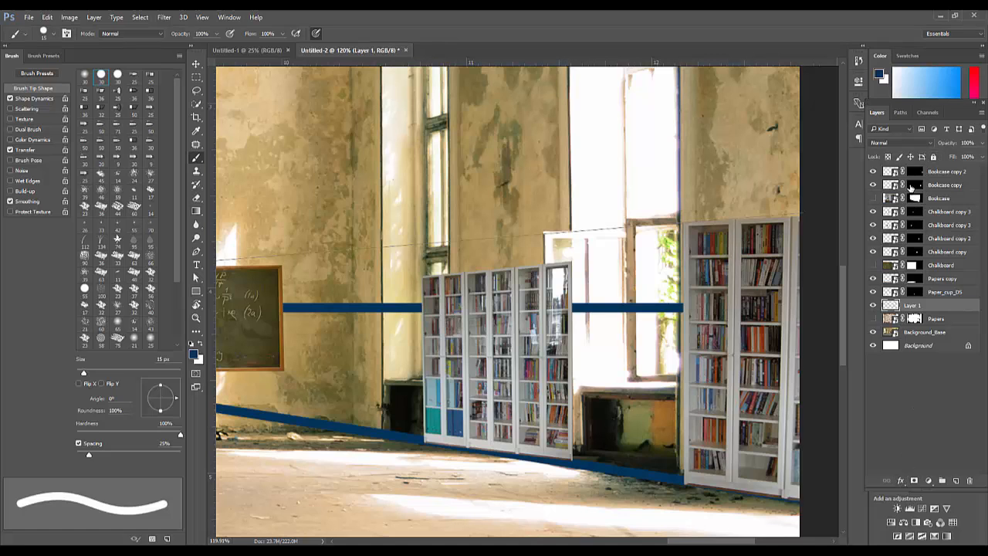
click(902, 114)
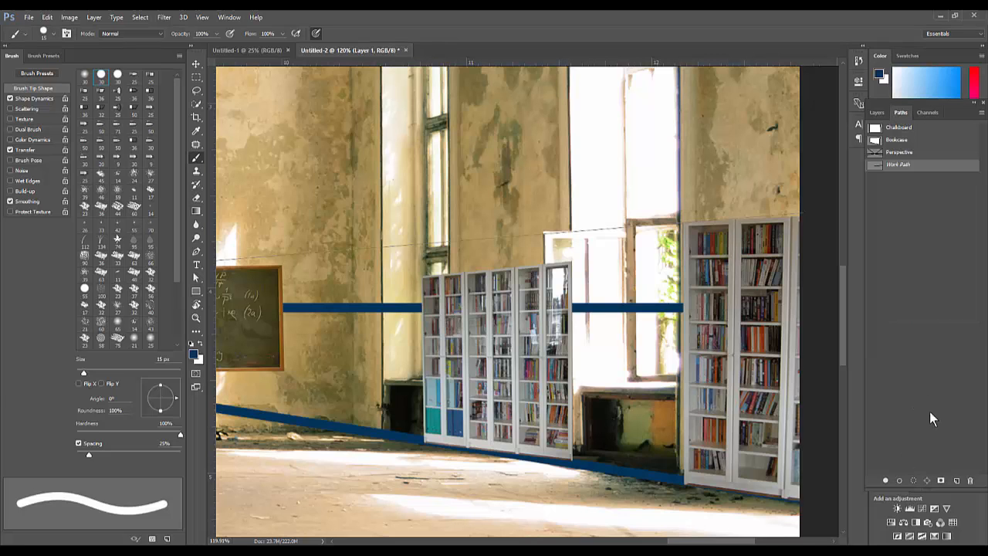
click(898, 482)
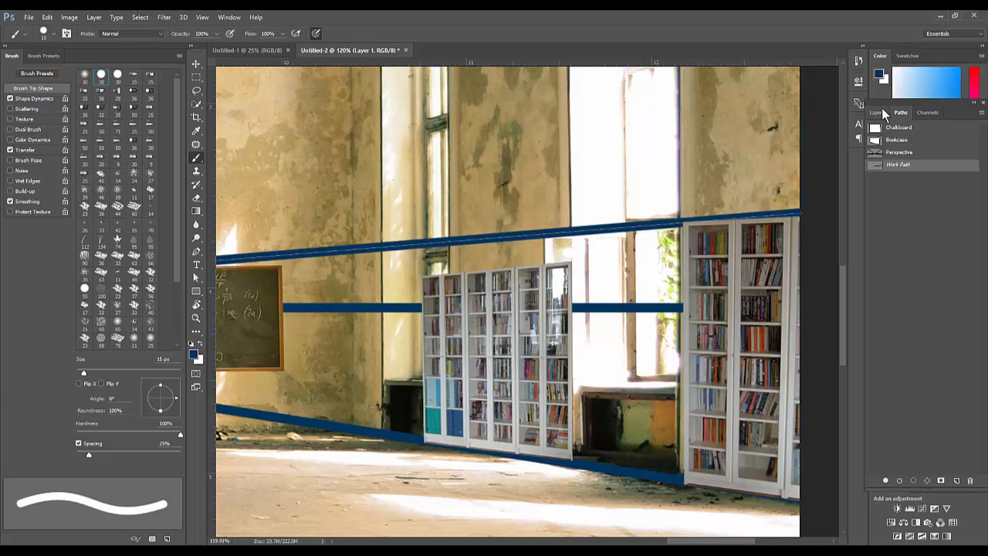
click(880, 114)
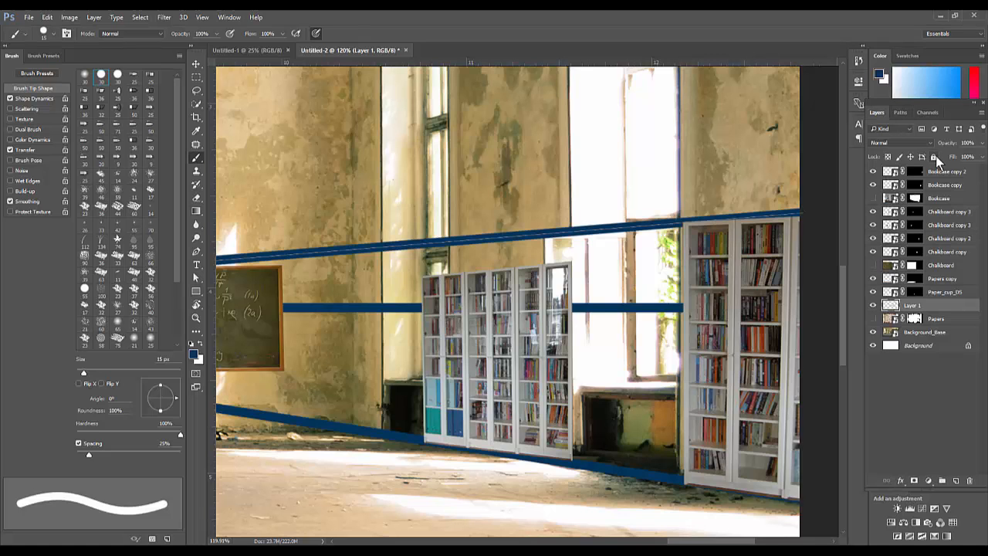
- Select the Bookcase copy 2 layer and deselect the work path so that only the layer can be transformed
click(890, 185)
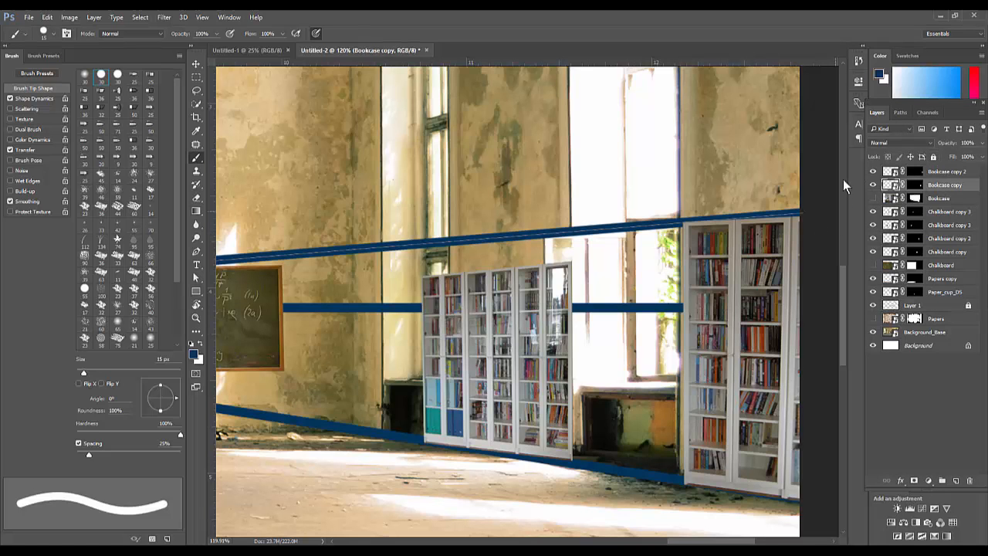
click(891, 172)
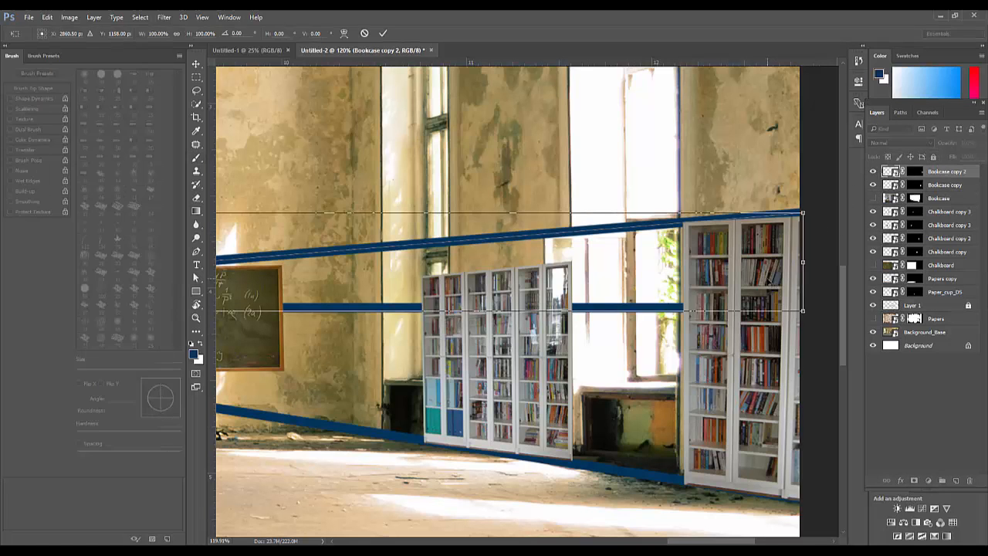
click(901, 113)
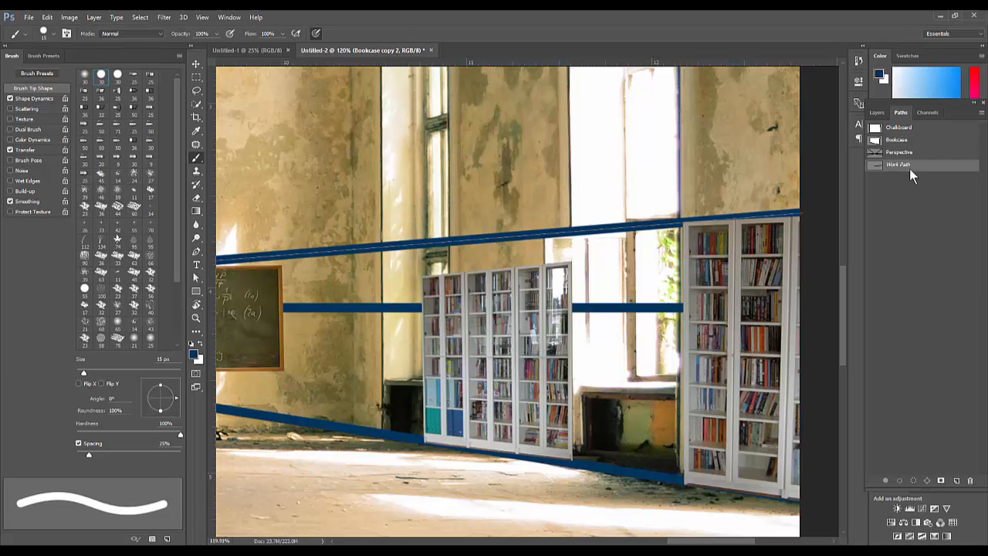
click(894, 166)
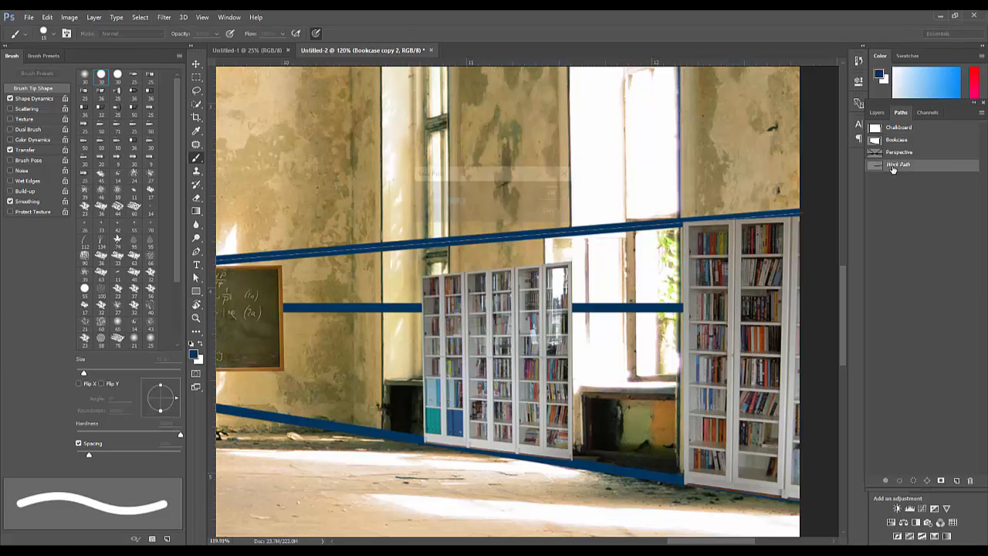
click(877, 113)
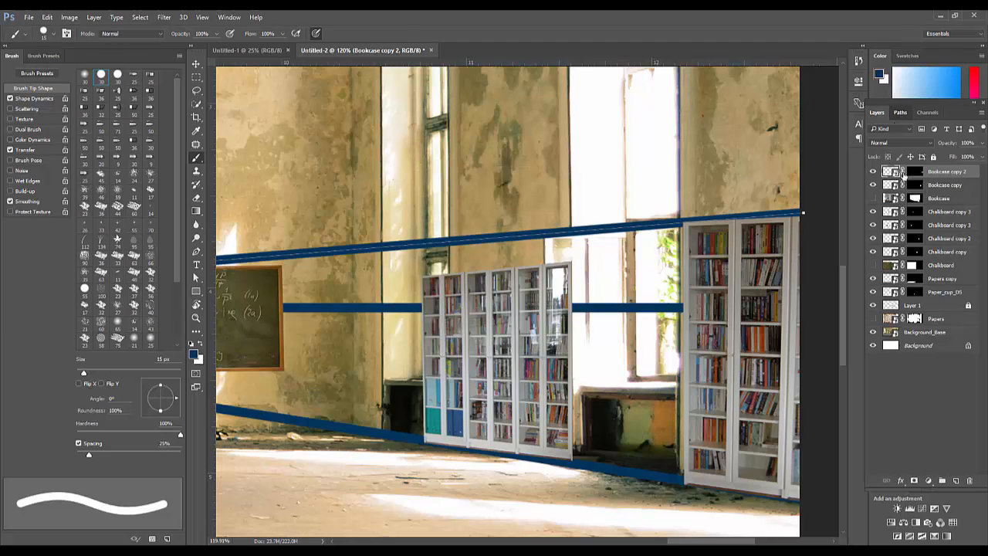
click(900, 113)
click(918, 234)
click(877, 112)
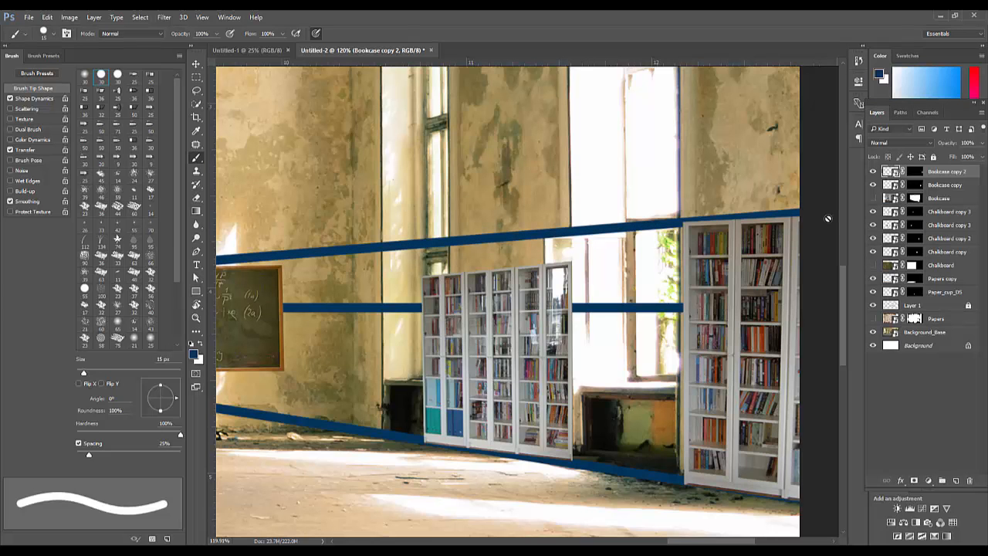
- Distort Bookcase copy 2 by its two upper corners so its top edge follows the upper perspective guide, and apply the transform
key(ctrl+t)
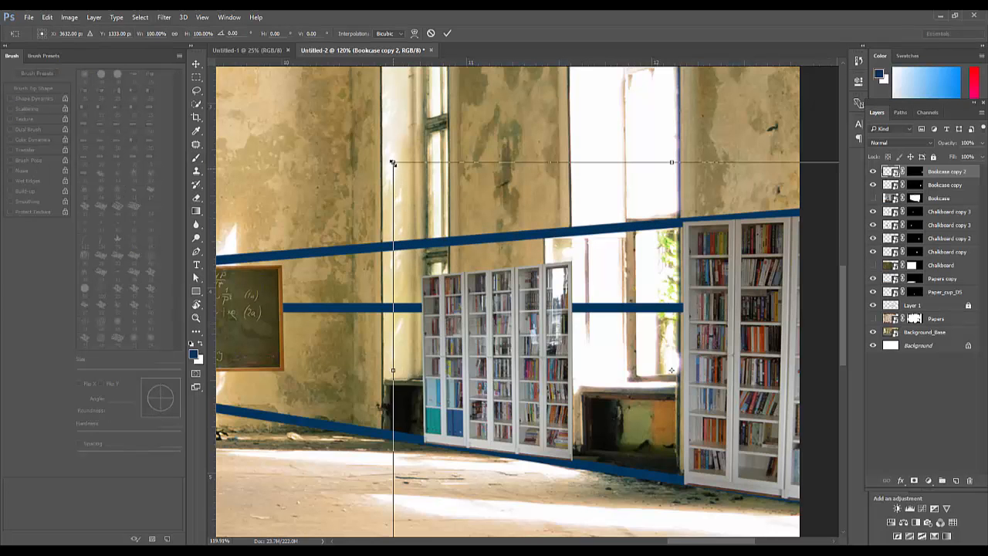
drag(393, 163, 394, 173)
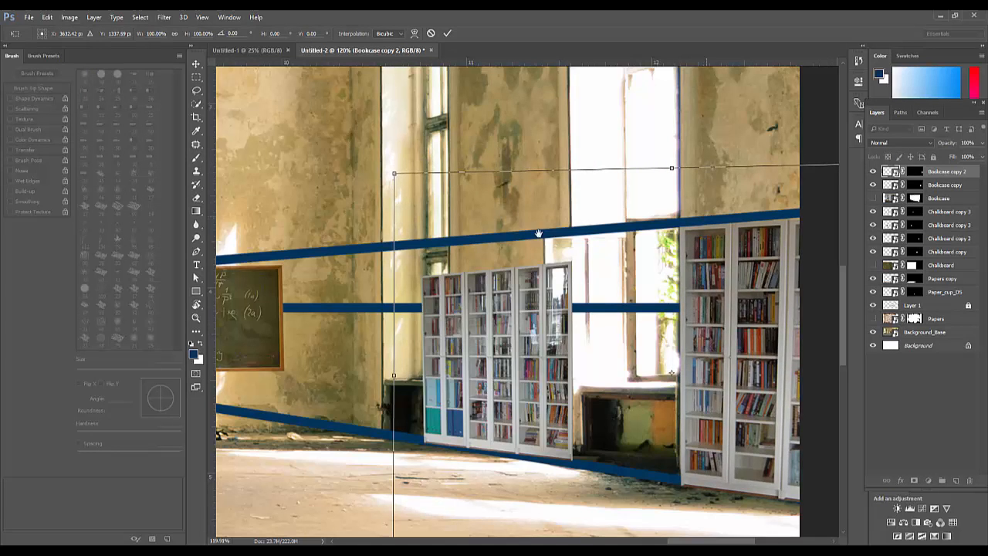
drag(539, 233, 306, 247)
drag(720, 178, 719, 169)
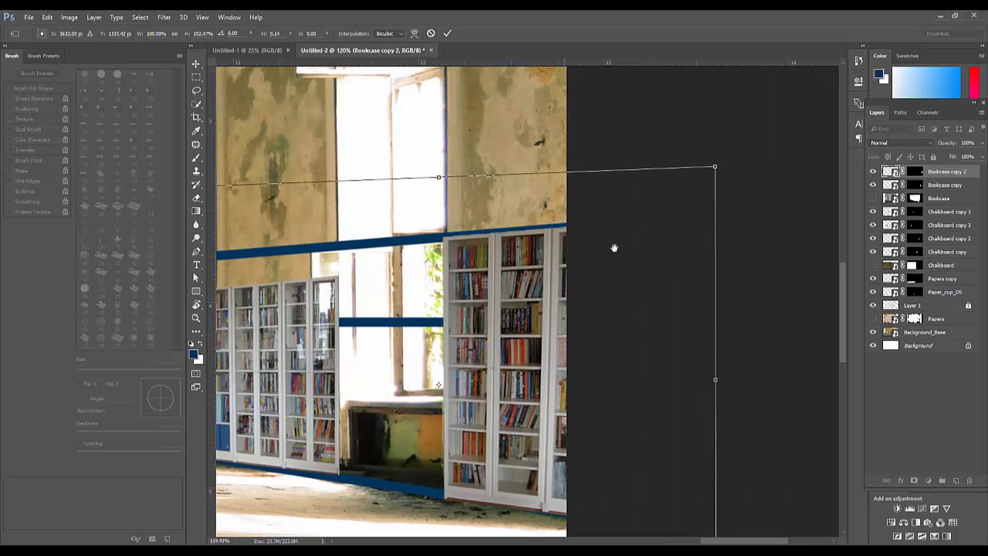
drag(548, 283, 684, 229)
key(Return)
key(b)
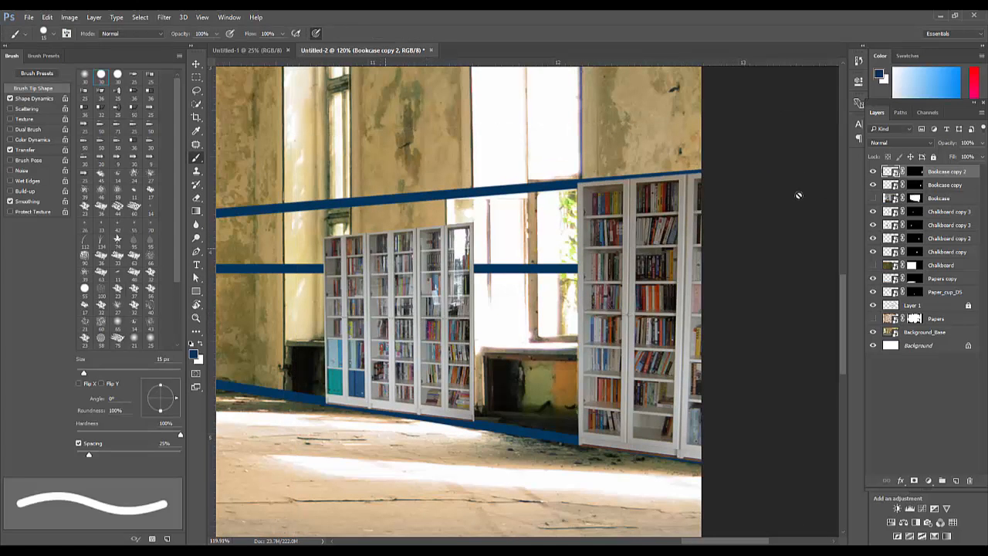
- Scale the Bookcase copy layer up to about 121% and move it slightly so it spans the upper and floor guides
click(894, 186)
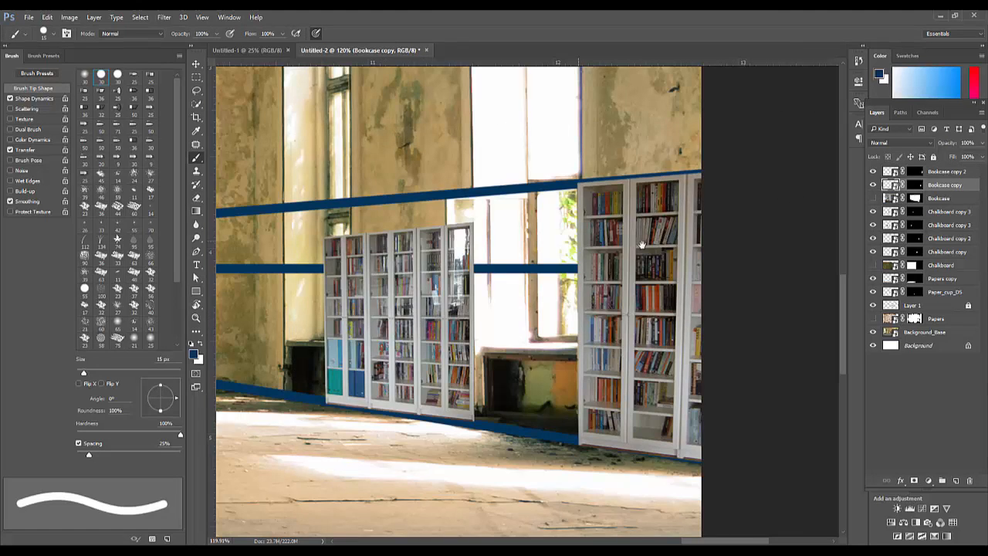
scroll(579, 242, left, 2)
key(ctrl+t)
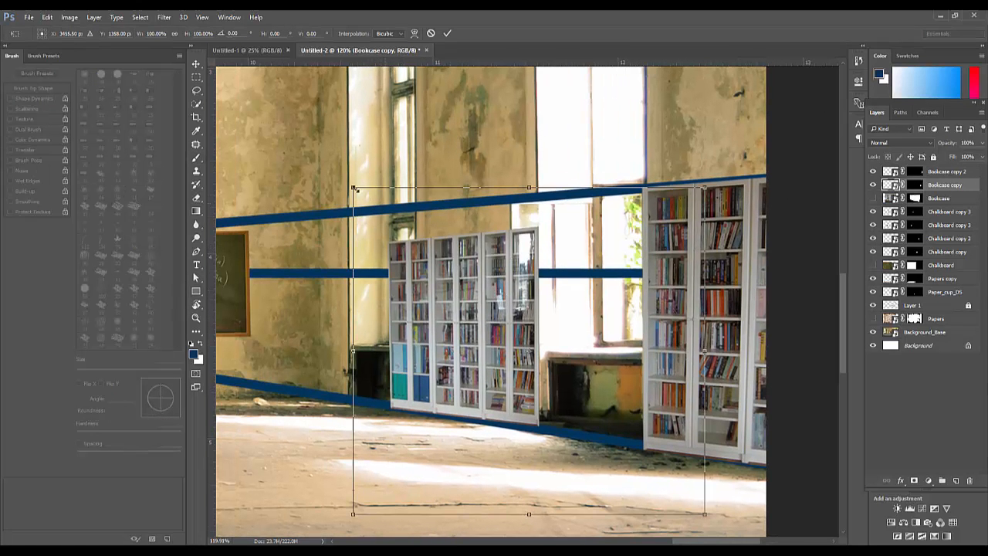
drag(348, 181, 323, 143)
drag(387, 285, 386, 271)
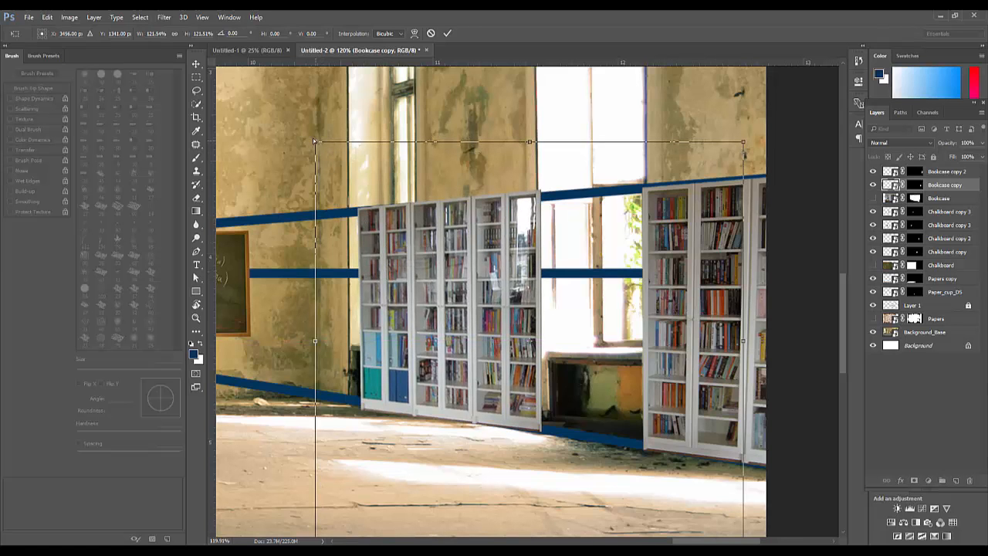
- Distort Bookcase copy by its upper-left, upper-right and lower-right corners to align its top and base with the perspective guides
drag(314, 141, 312, 139)
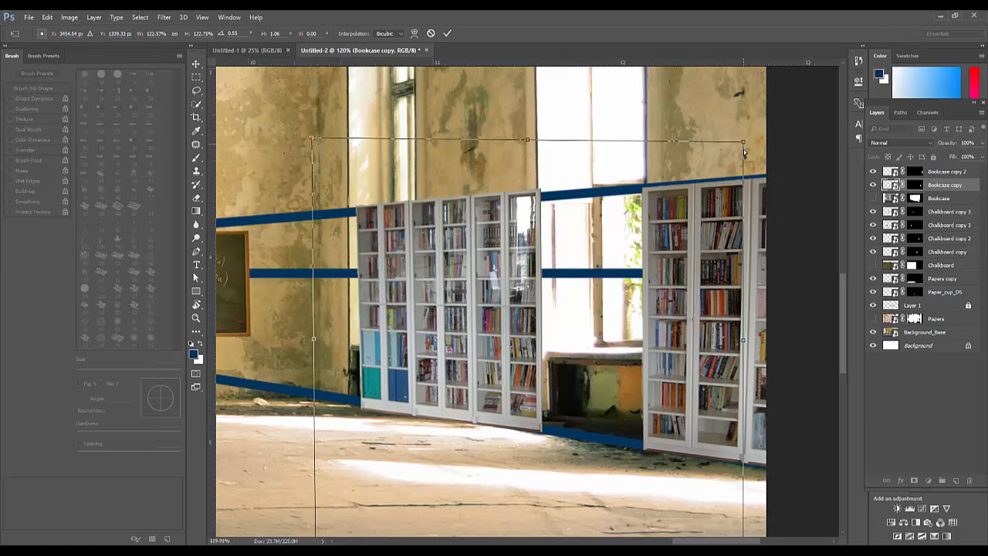
mouse_move(745, 152)
mouse_down()
mouse_move(755, 147)
mouse_move(726, 155)
mouse_up()
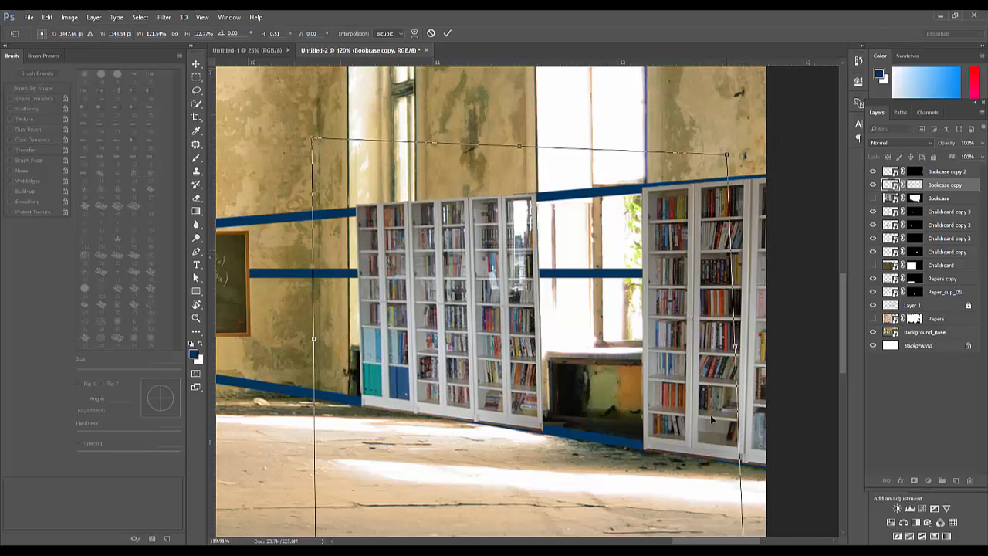
drag(715, 440, 685, 374)
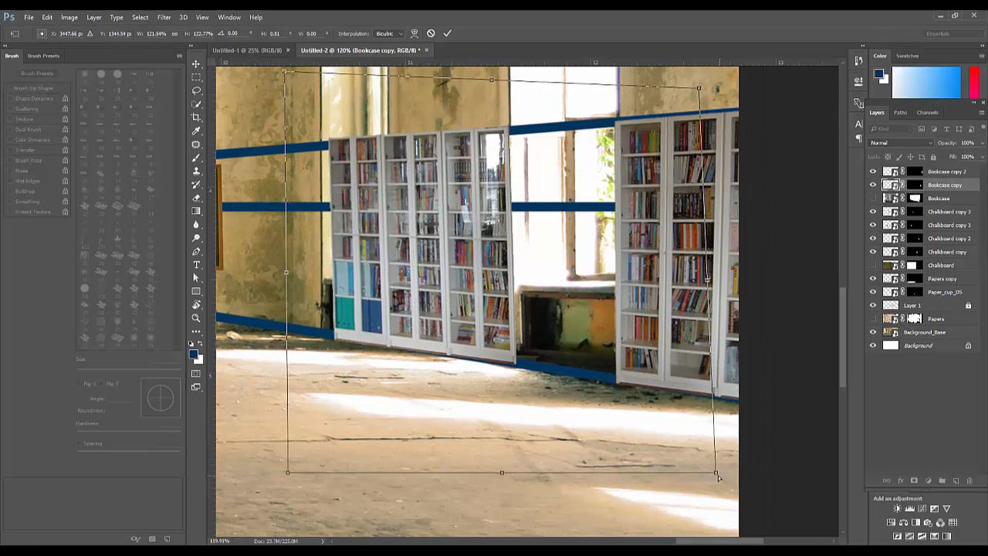
drag(717, 476, 693, 469)
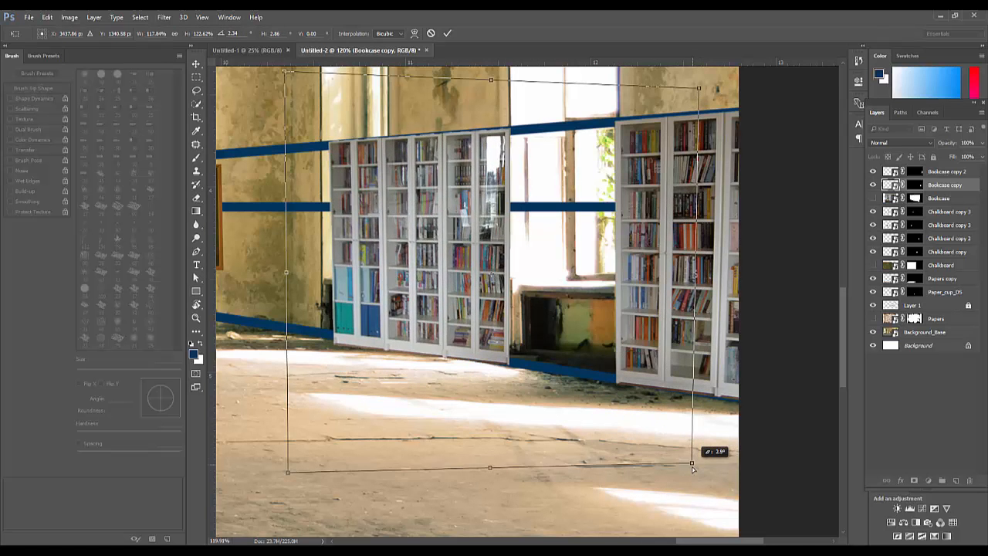
- Apply the transform to Bookcase copy and hide the bookcase's leftmost section by filling that area of its layer mask with black
key(Return)
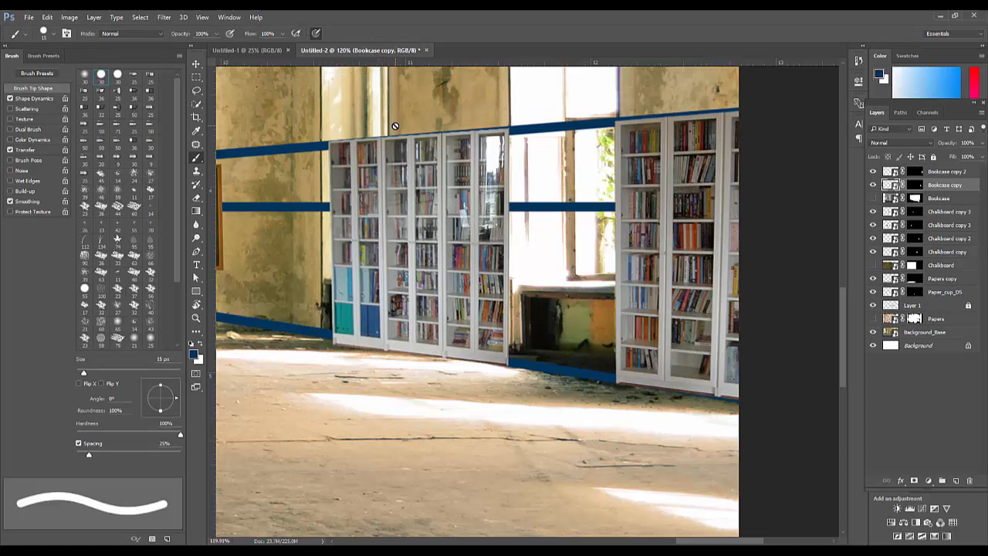
key(m)
drag(384, 127, 270, 445)
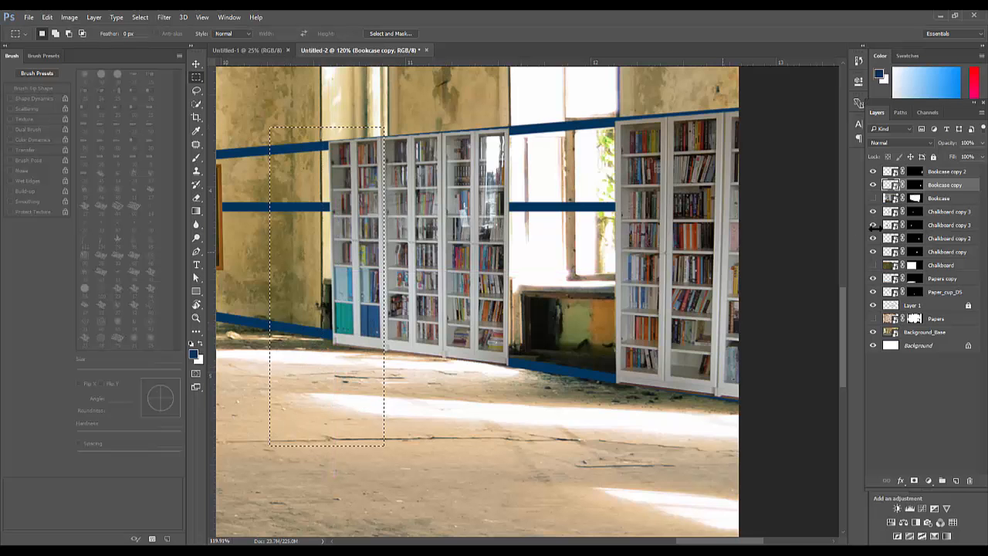
click(917, 185)
key(alt+BackSpace)
key(ctrl+d)
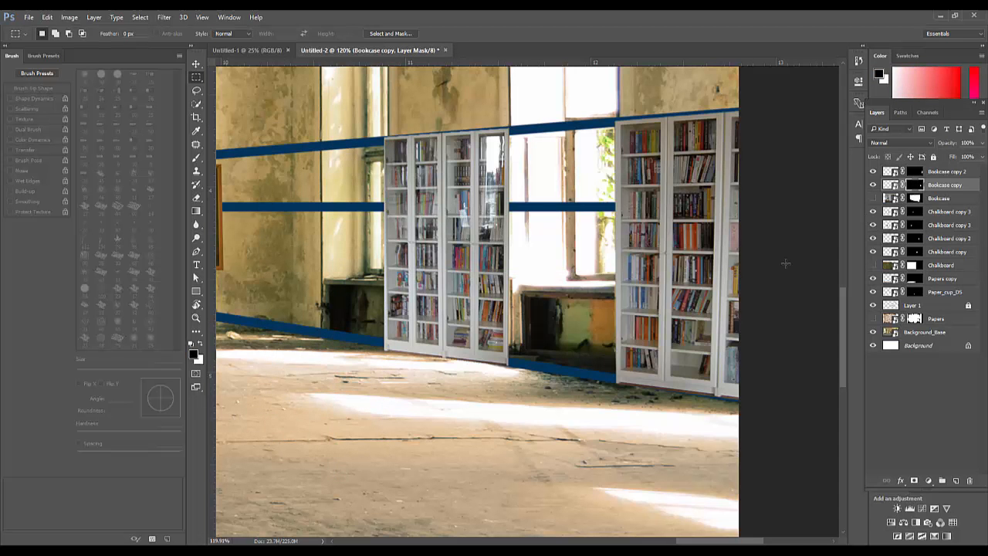
- Place the wiring cabinet photo as a new layer centred on the canvas at full canvas height
key(ctrl+0)
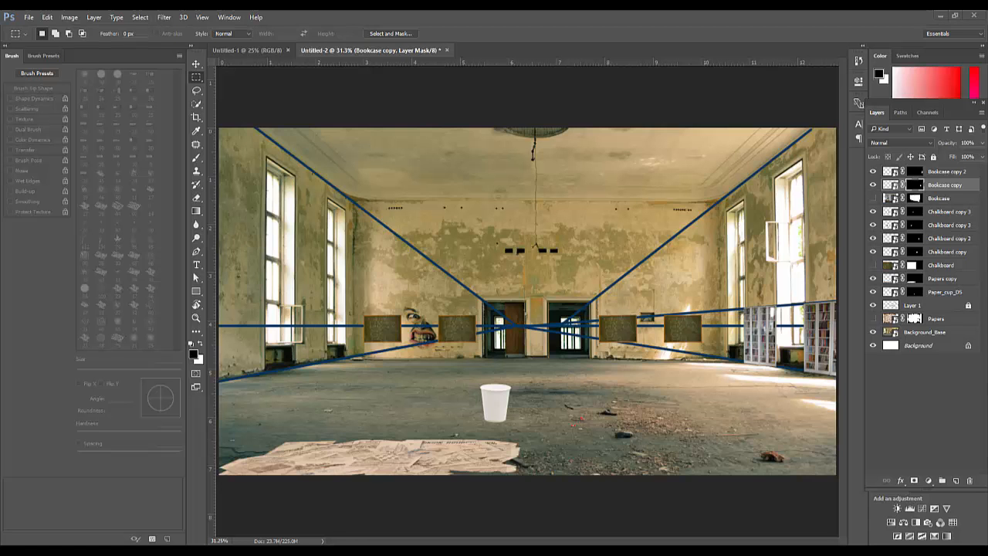
drag(468, 263, 475, 263)
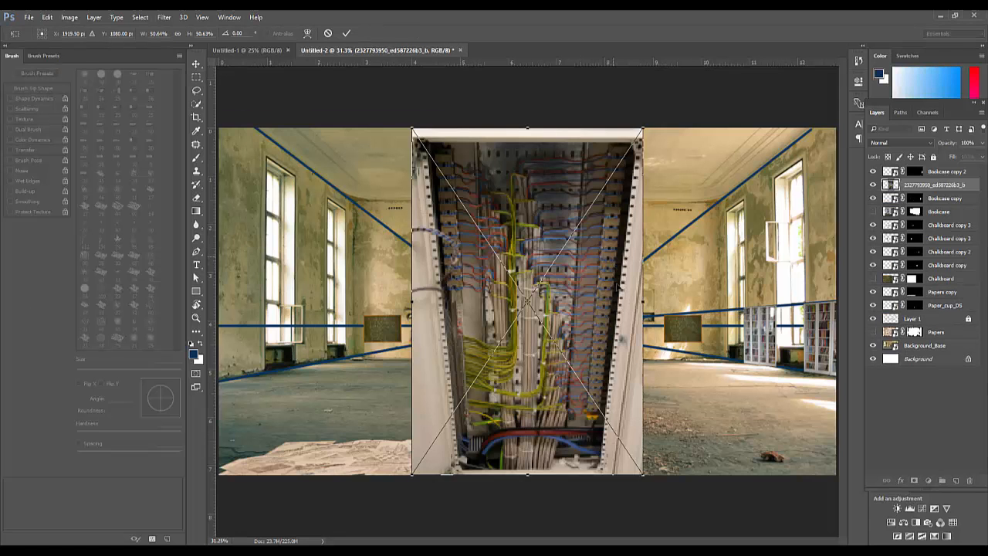
key(Return)
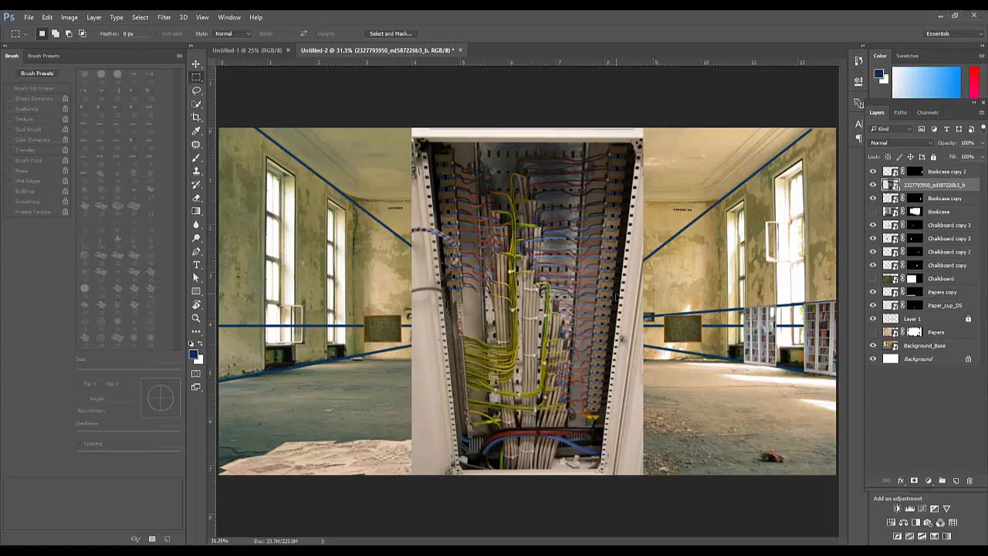
- Trace the four-cornered outline of the wiring cabinet as a closed path with the Pen tool
key(w)
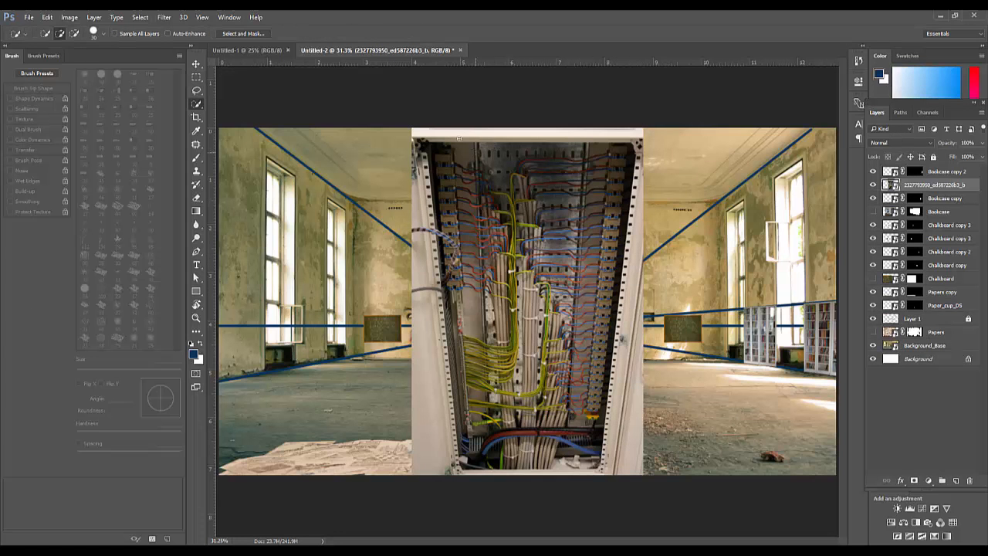
key(p)
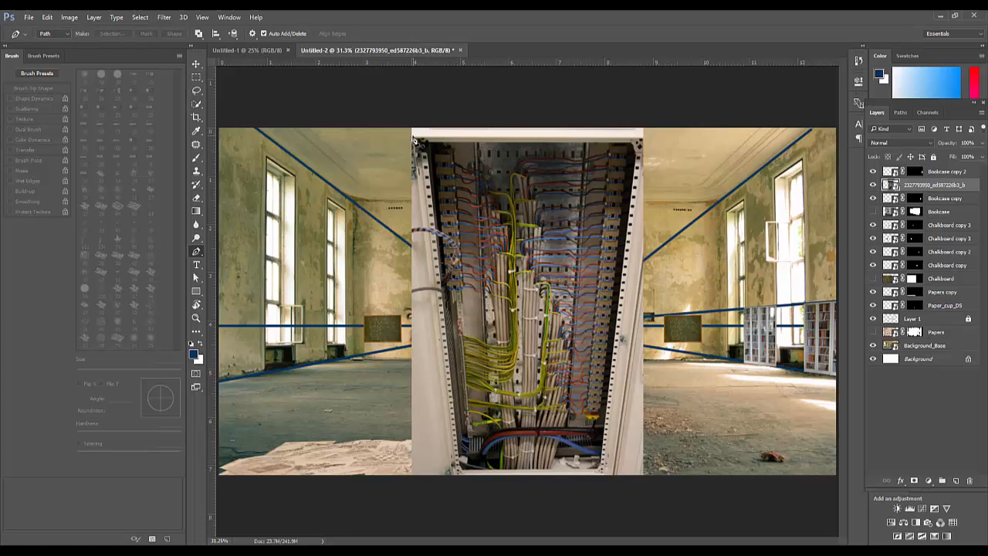
click(413, 139)
click(645, 140)
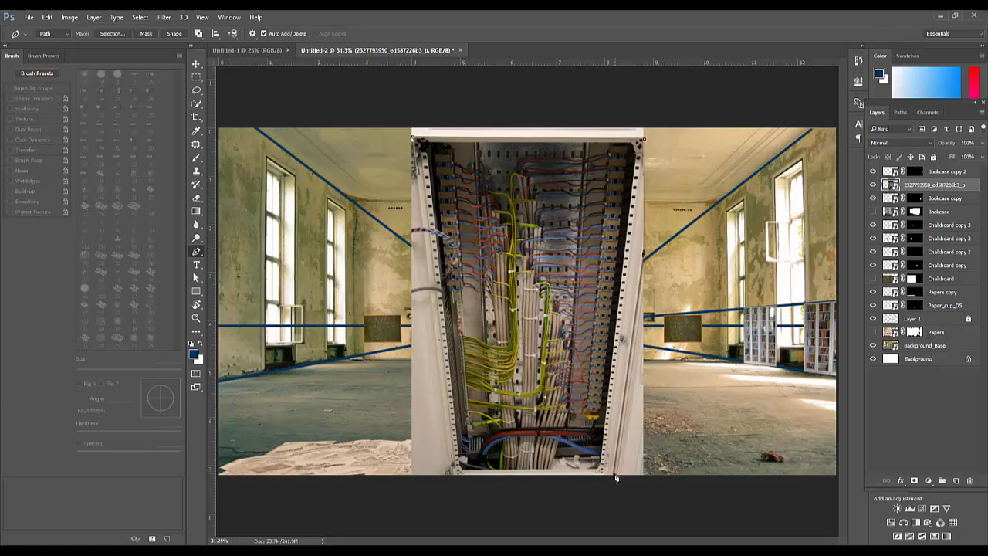
click(454, 476)
click(414, 142)
- Save the work path as CircuitBoard and load it as a selection
click(900, 112)
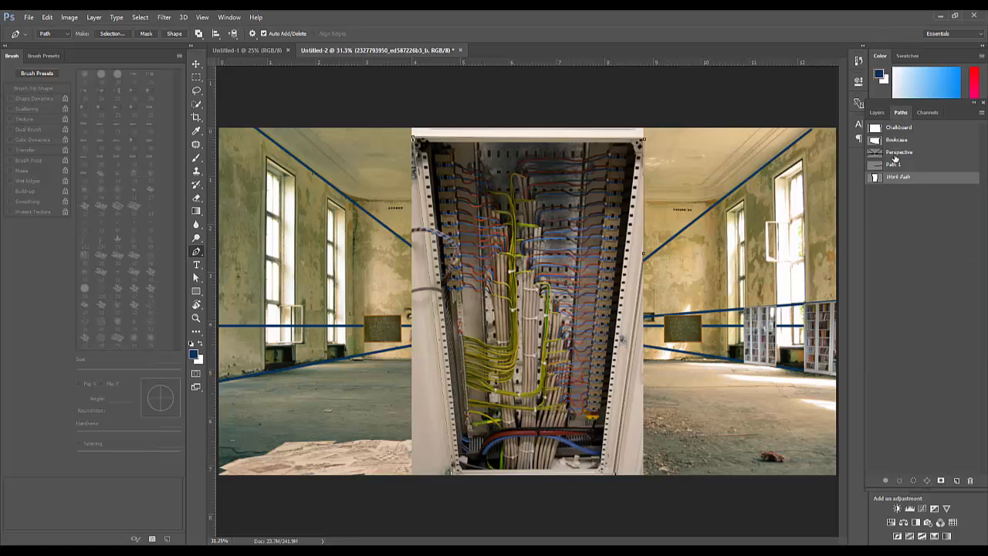
double_click(900, 177)
text(C)
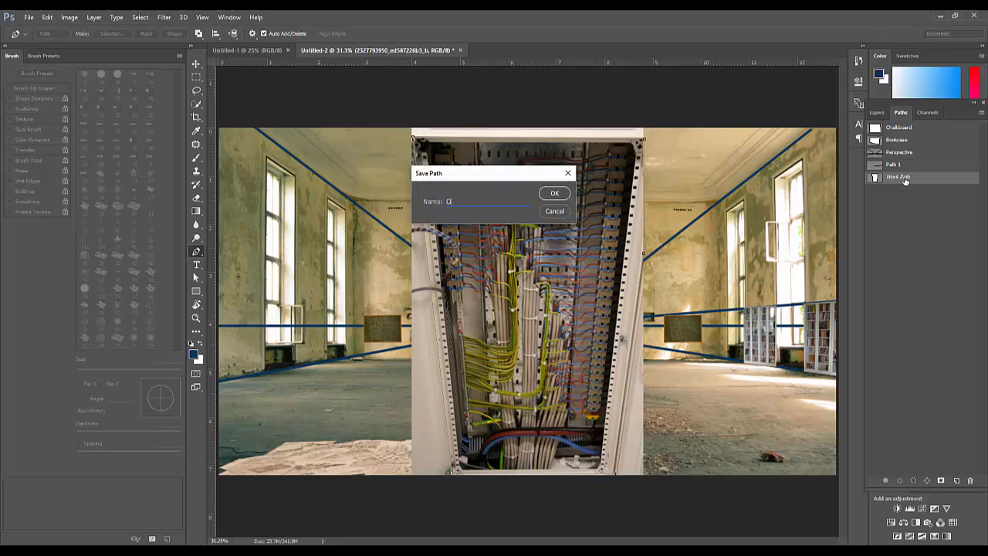
text(ircuitBoard)
key(Return)
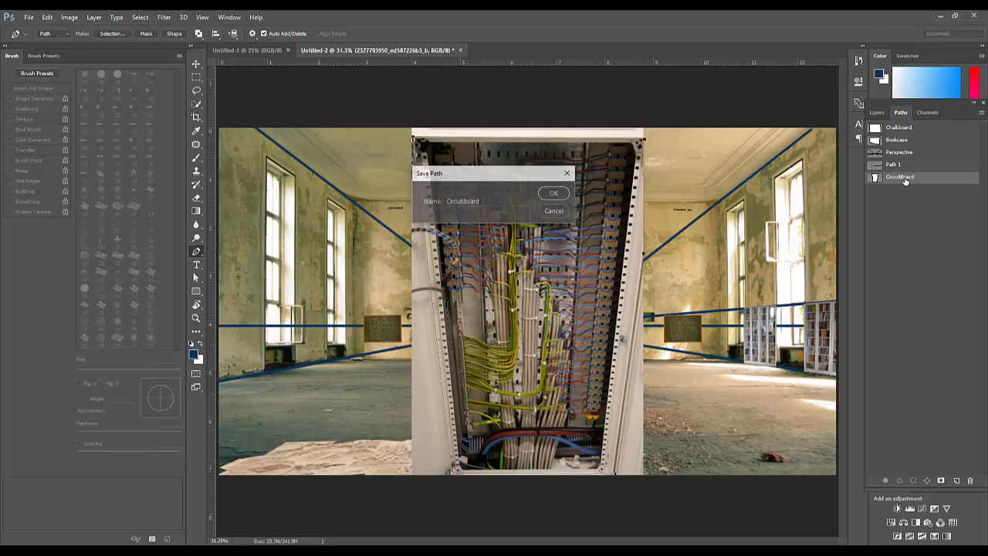
ctrl+click(876, 179)
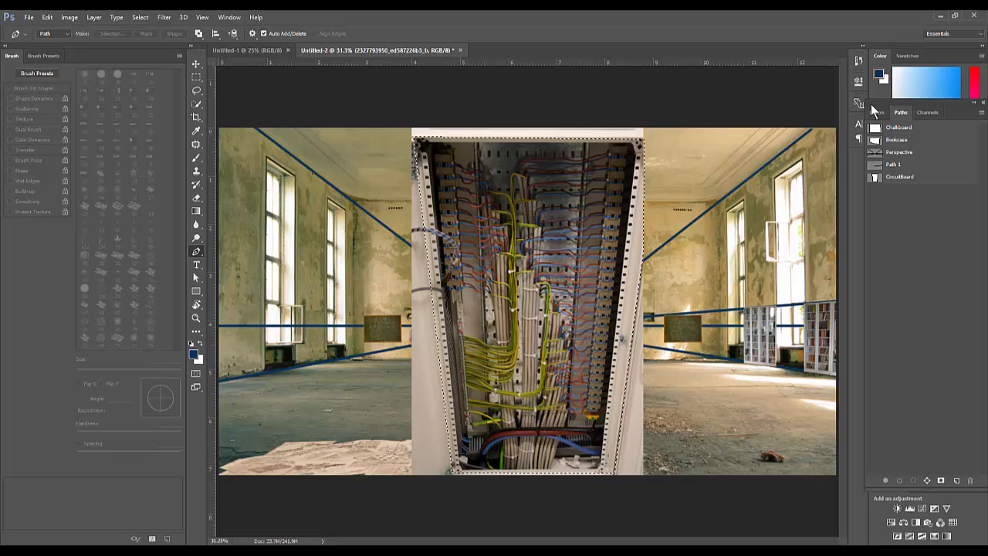
- Move the wiring cabinet layer to the top of the layer stack and rename it CircuitBoard
click(875, 111)
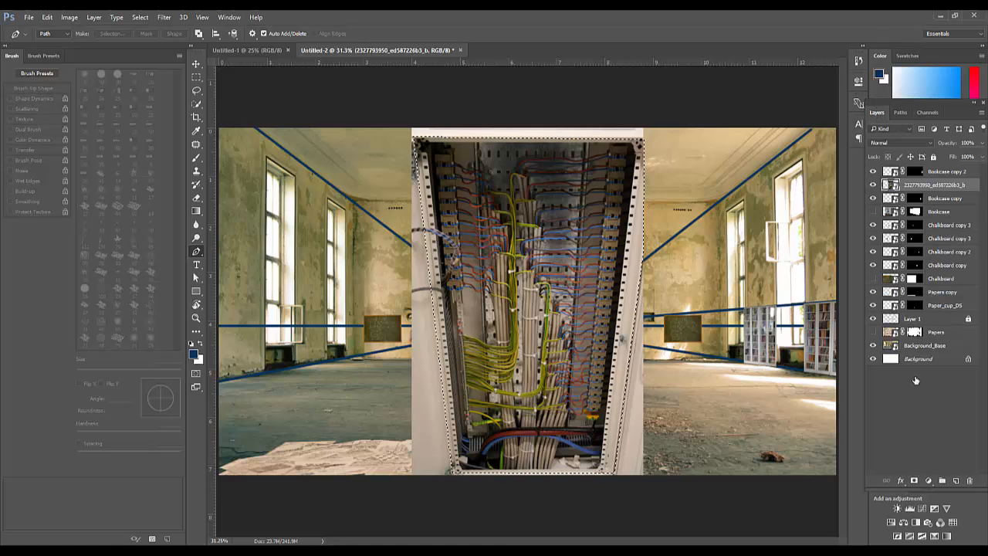
drag(934, 183, 929, 172)
double_click(929, 171)
text(Cir)
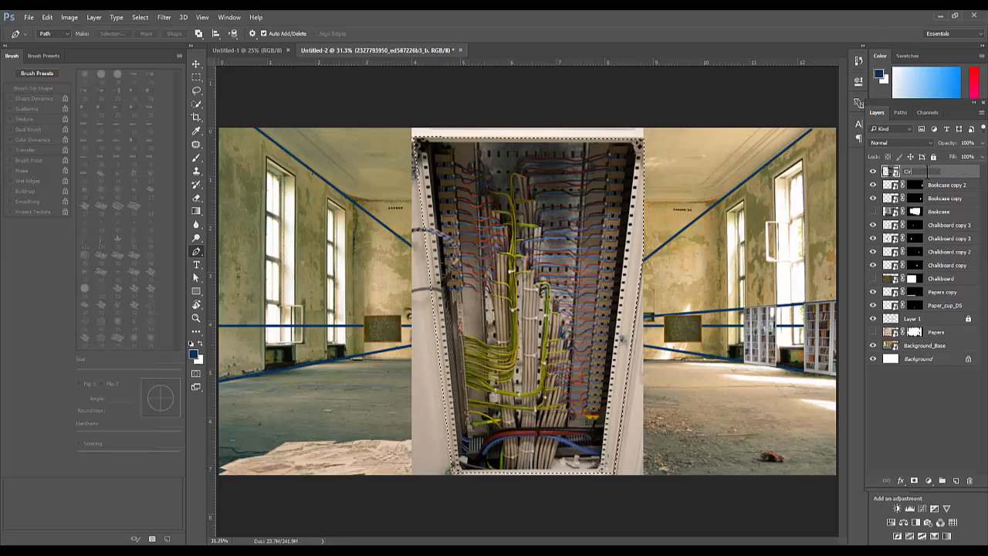
text(cuitBoard)
key(Return)
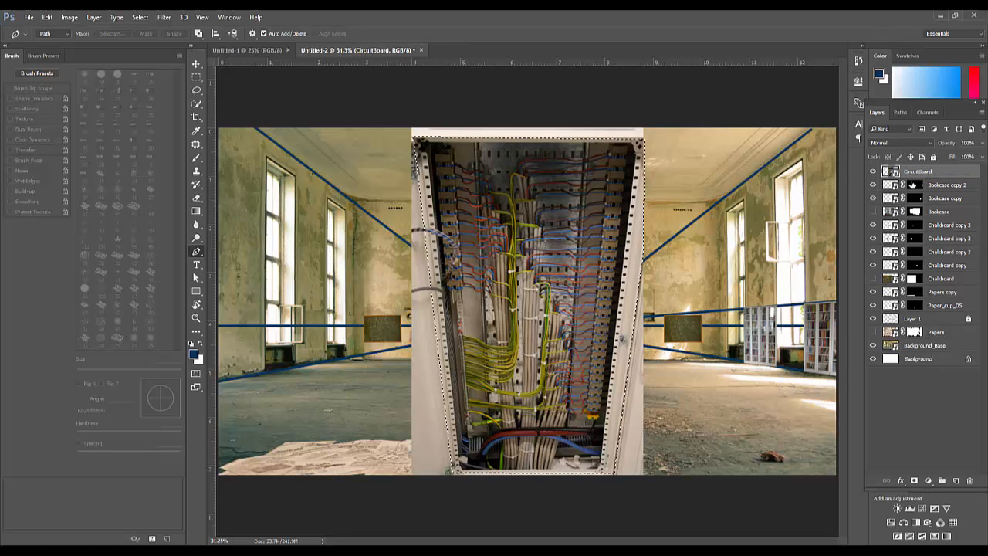
- Mask the CircuitBoard layer to the selected outline and scale the cabinet down to about 9.5%, placing it in the left doorway
click(914, 480)
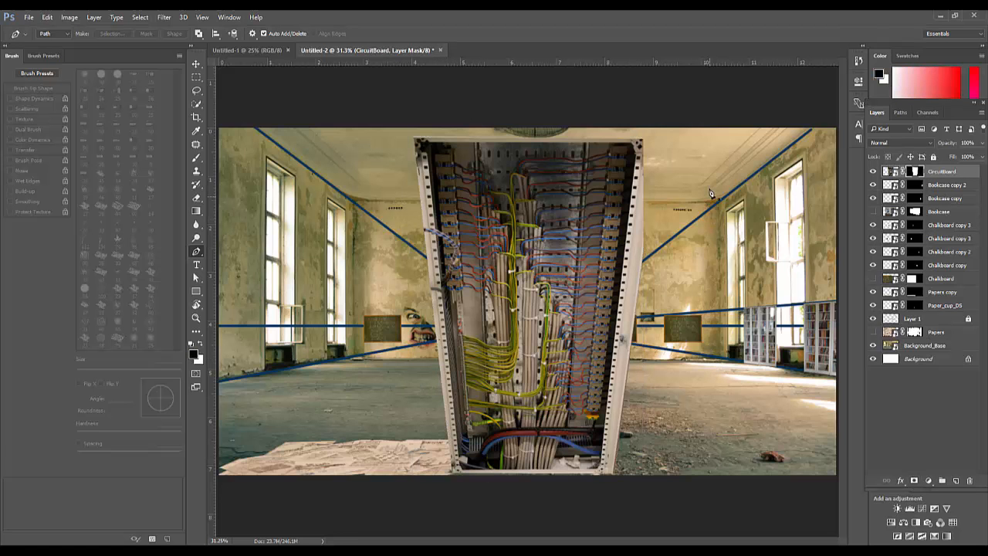
key(ctrl+t)
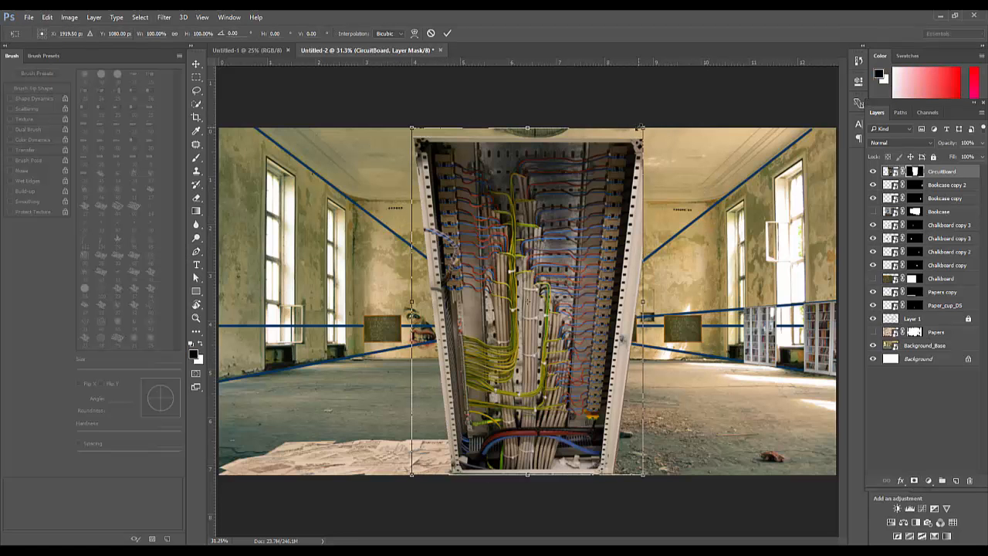
drag(641, 126, 512, 224)
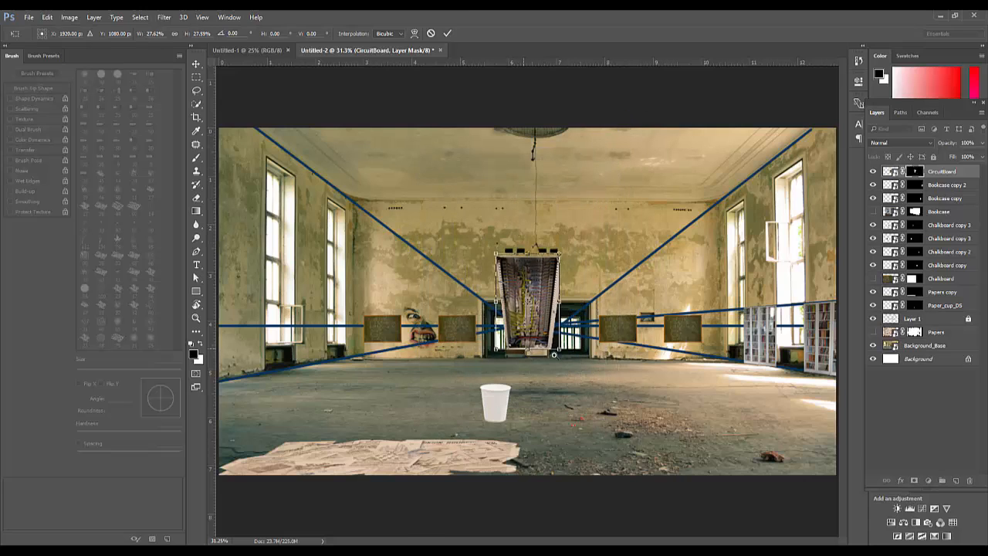
scroll(554, 355, up, 5)
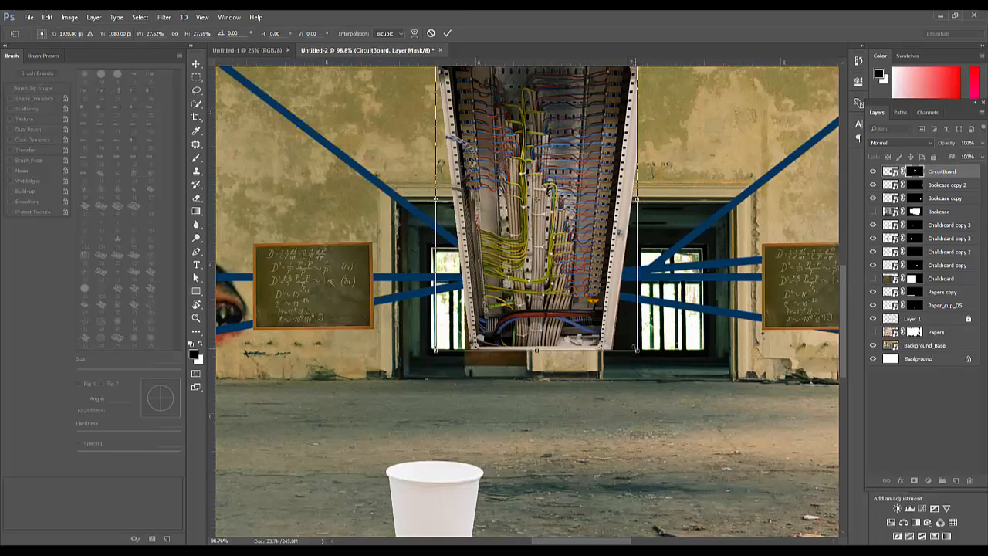
scroll(680, 266, left, 3)
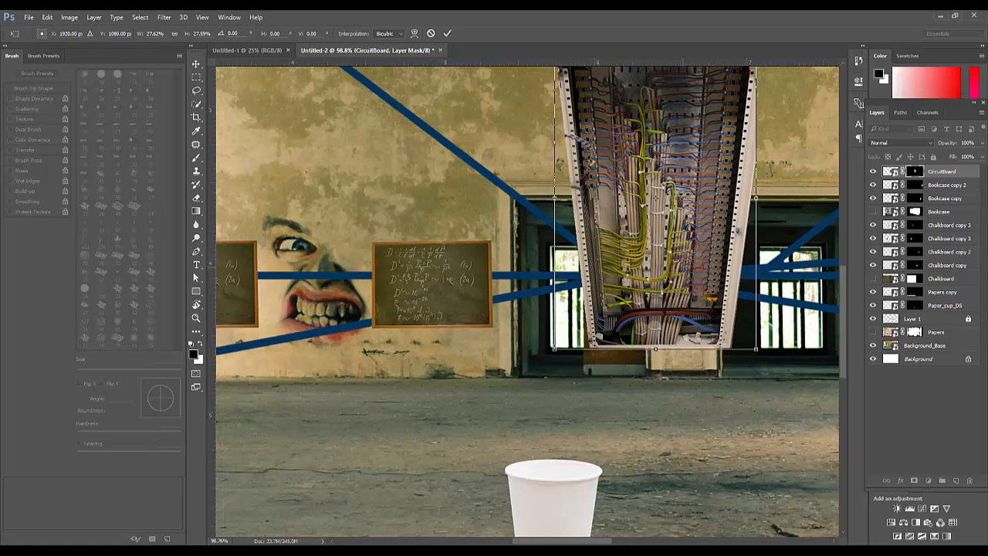
drag(755, 347, 600, 330)
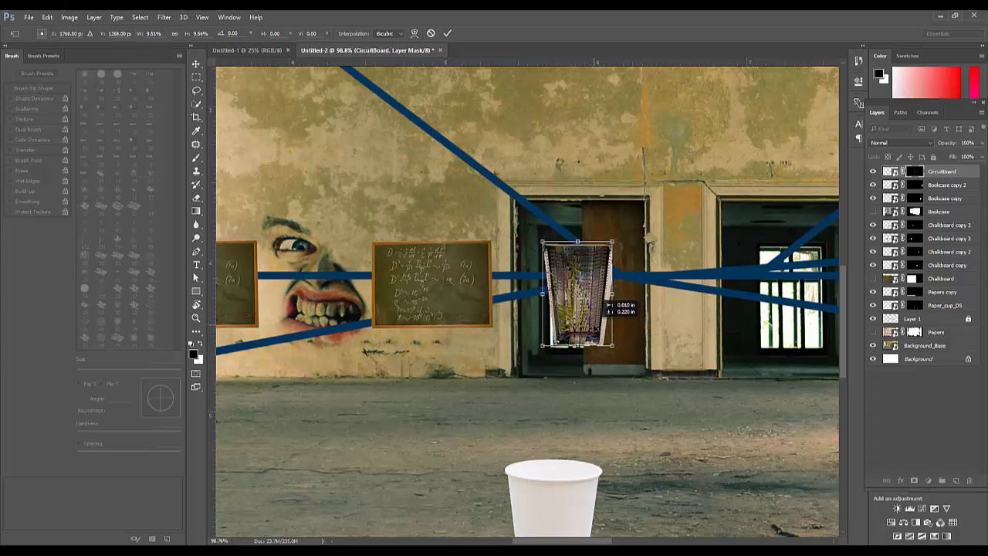
key(p)
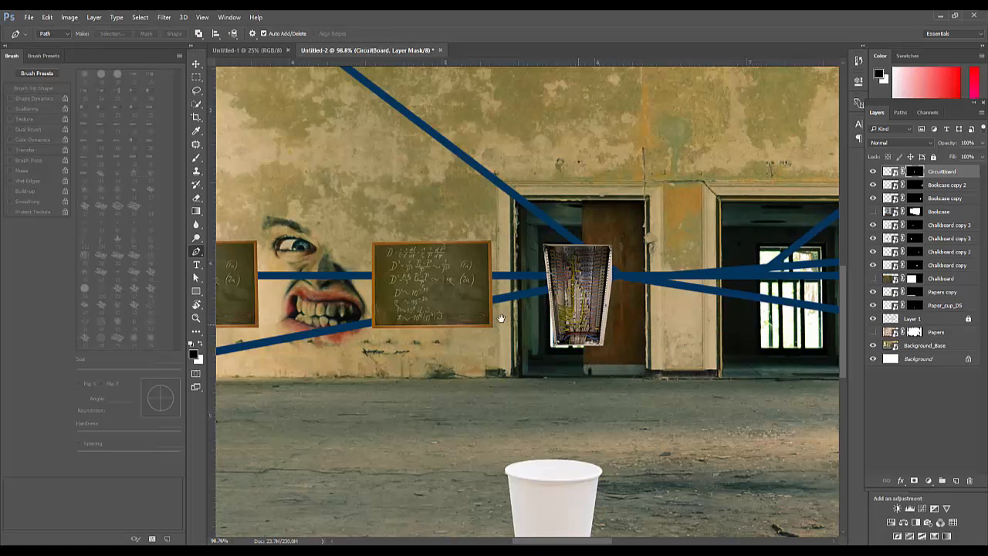
- Duplicate the CircuitBoard layer and hide the original
drag(501, 319, 416, 312)
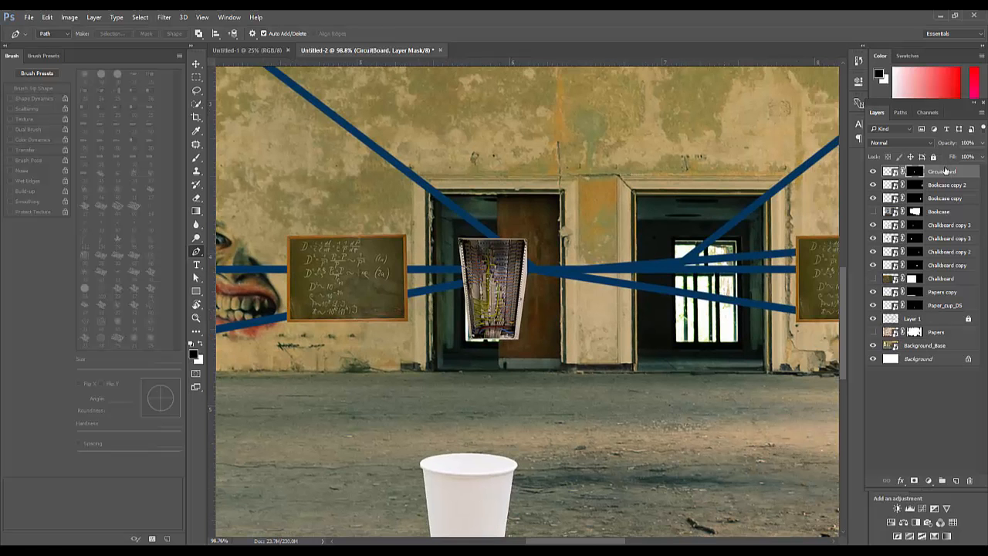
drag(947, 171, 955, 480)
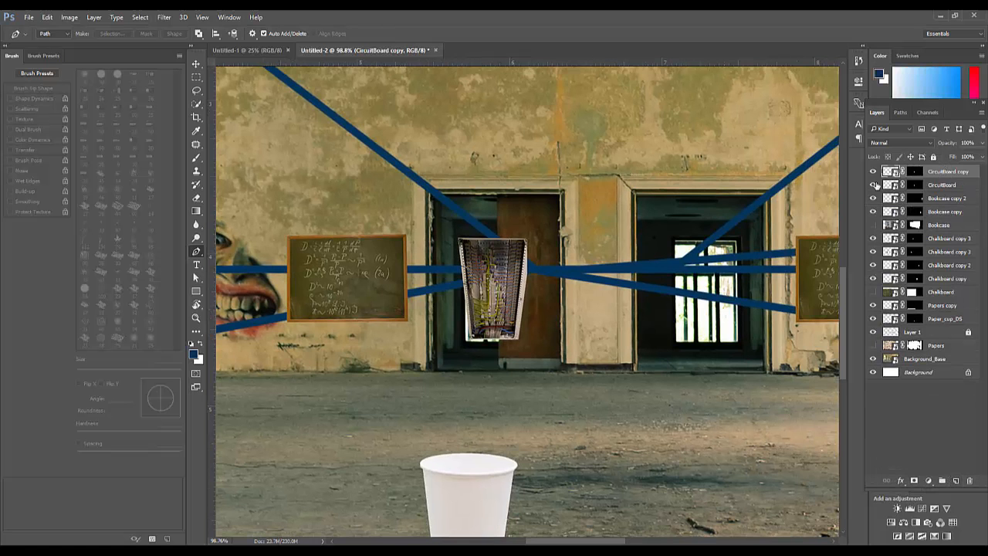
click(873, 185)
- Distort CircuitBoard copy by its corners so the tapered cabinet becomes roughly rectangular, with its top narrowed and its base widened
key(ctrl+t)
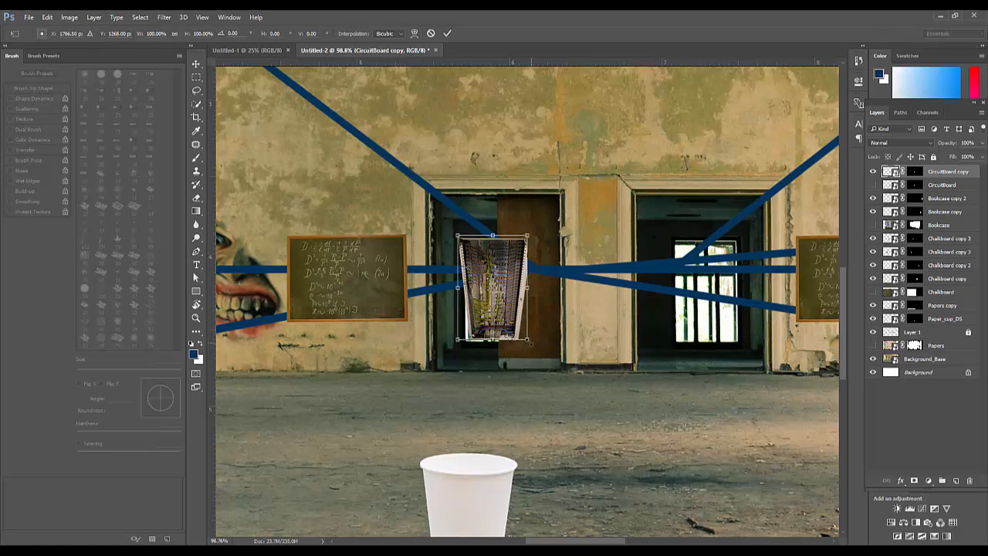
drag(533, 344, 541, 347)
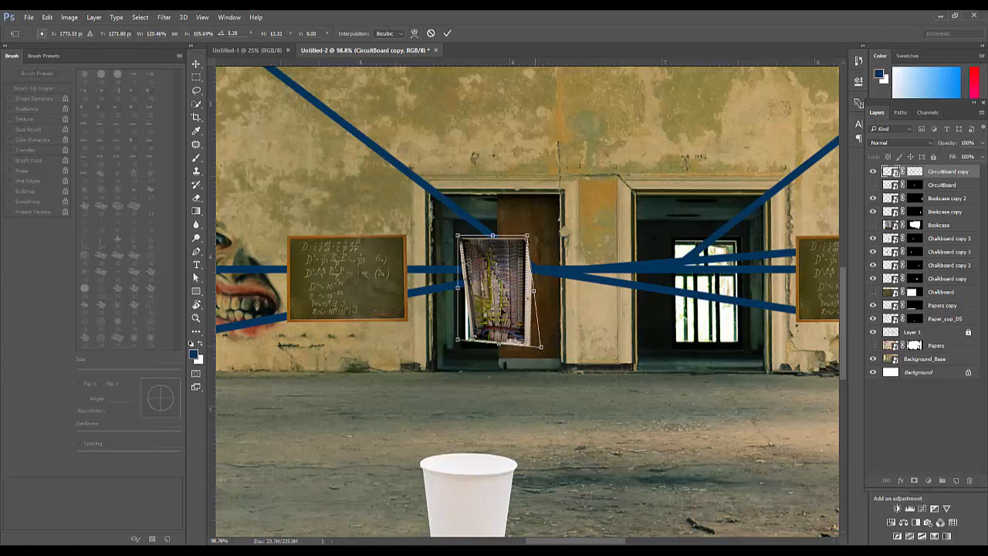
drag(457, 341, 437, 349)
drag(486, 306, 464, 261)
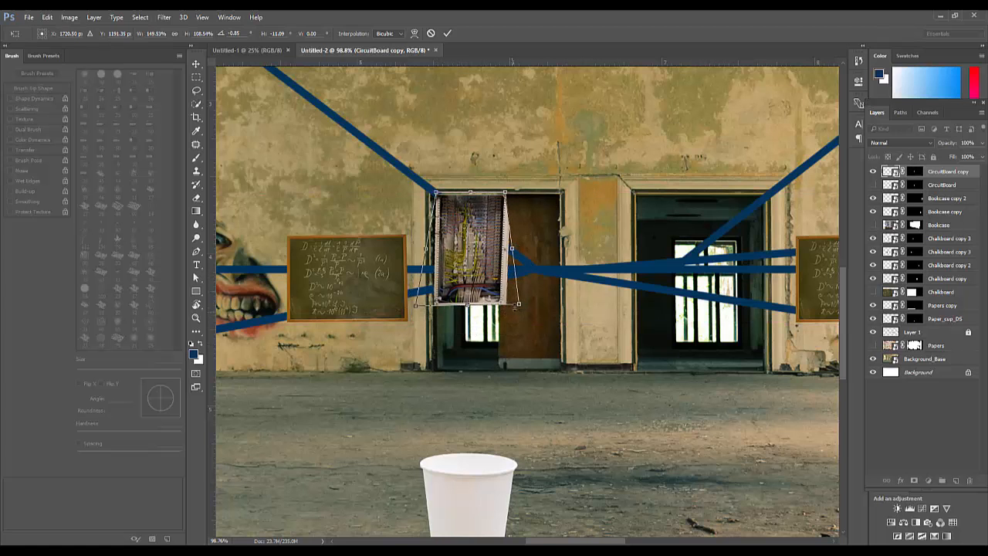
drag(519, 304, 521, 305)
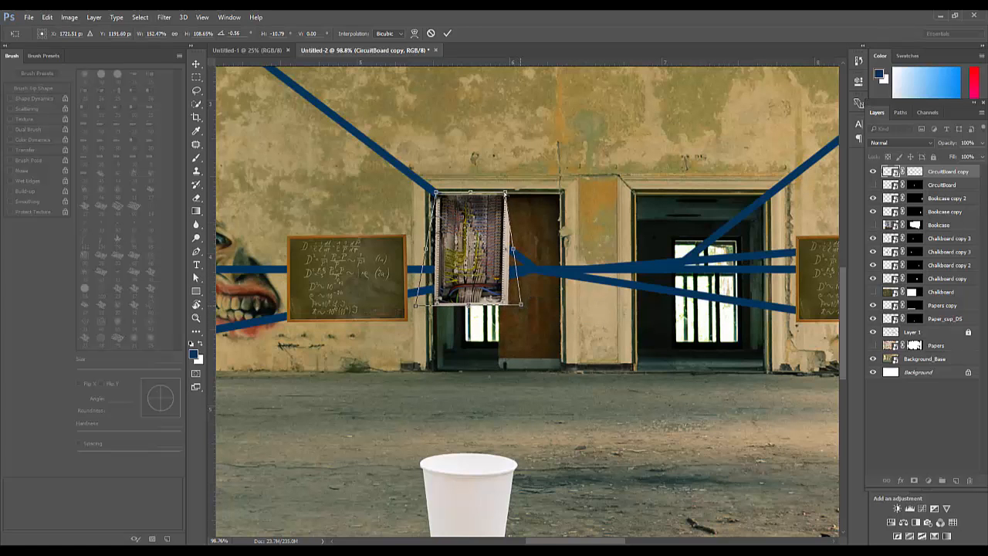
drag(505, 192, 495, 192)
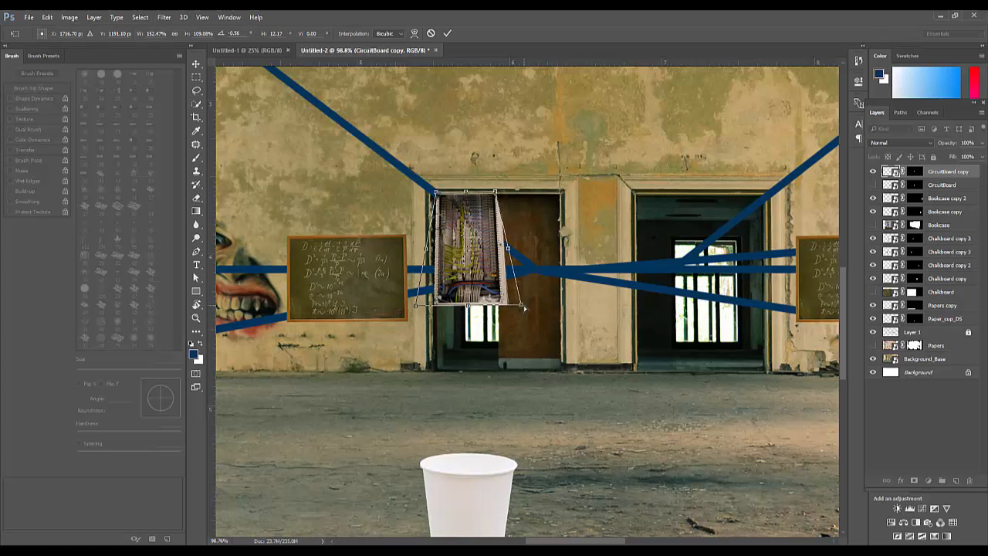
drag(523, 306, 517, 306)
key(Return)
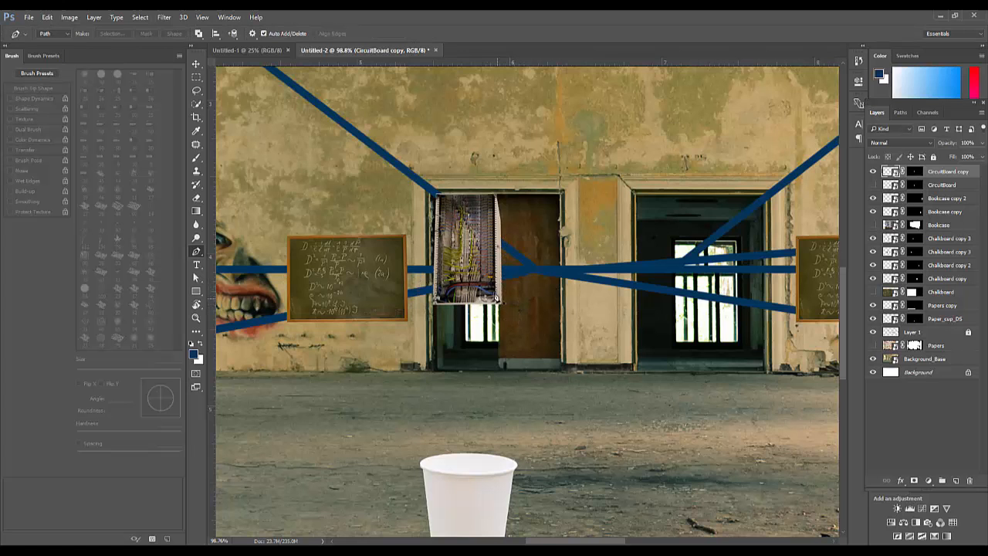
- Move the straightened cabinet lower in the left doorway and place a duplicate level with it in the right doorway
key(v)
drag(482, 291, 762, 327)
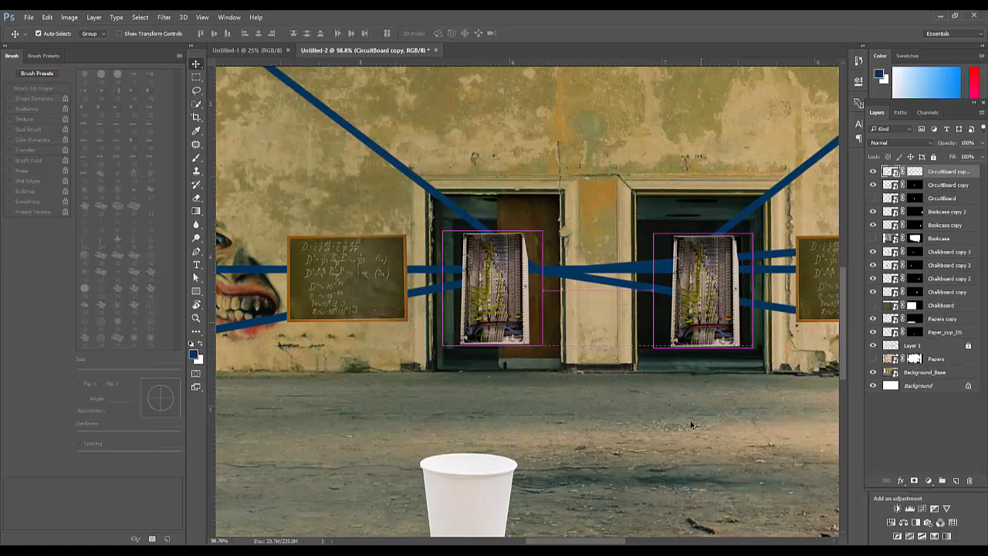
- Place the server room aisle photo as a new layer at the top of the stack, centred at full canvas height
key(ctrl+0)
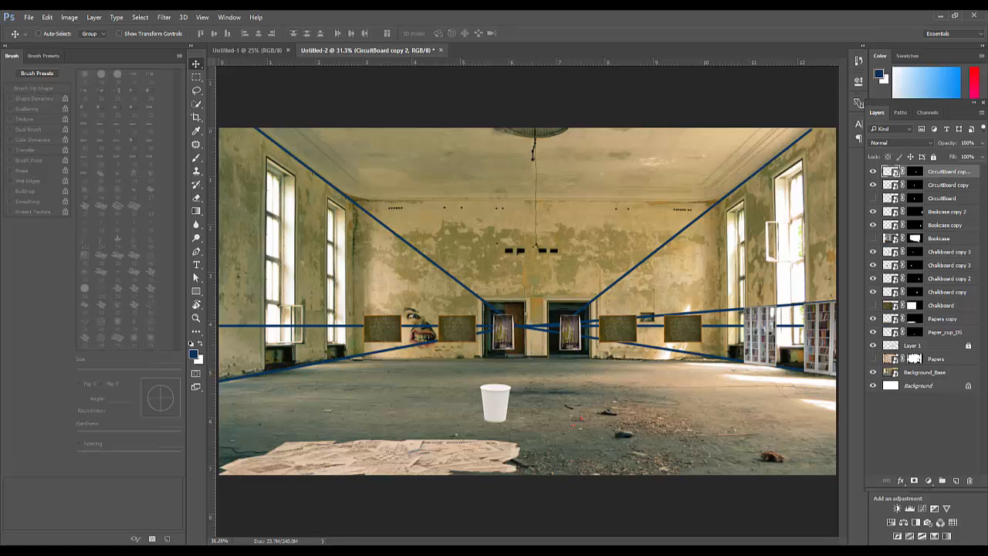
drag(518, 342, 517, 341)
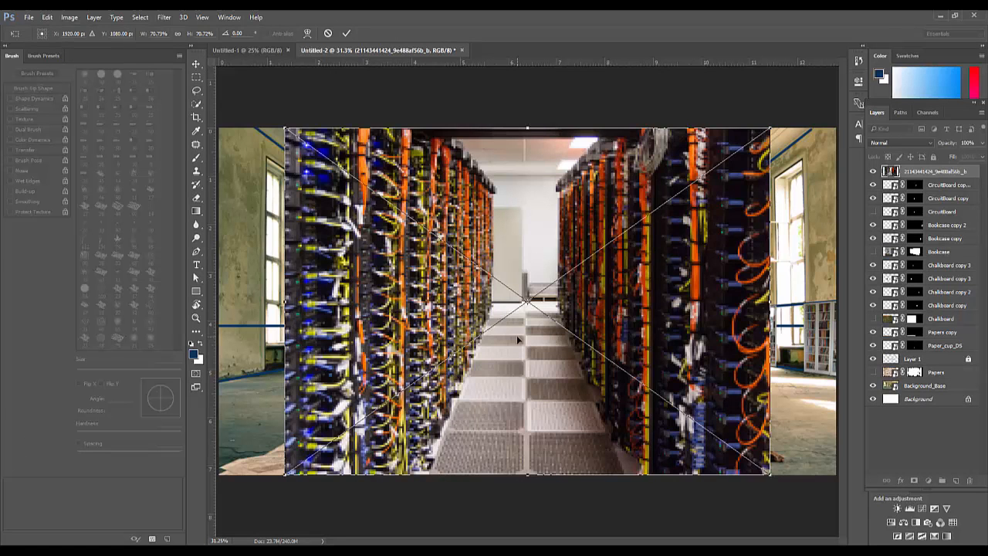
key(Return)
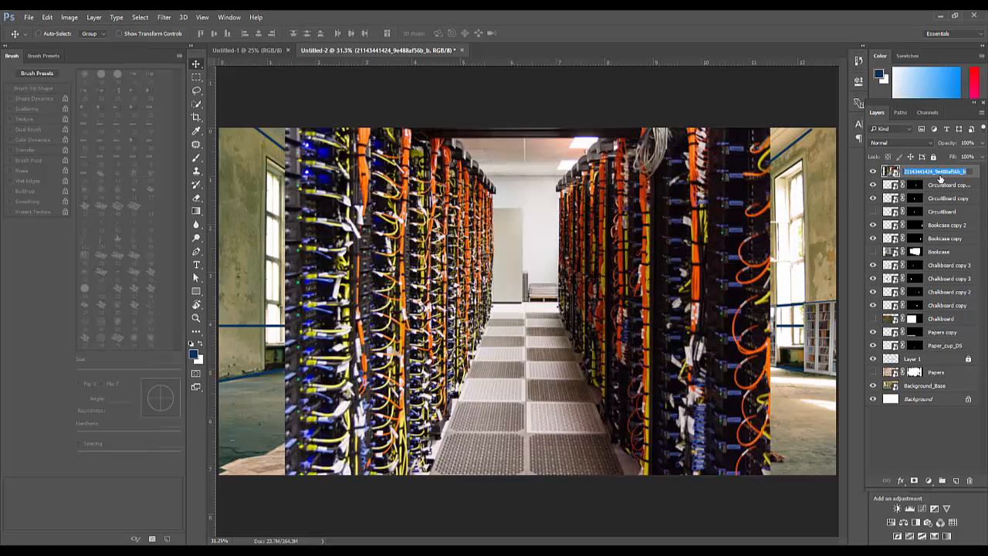
- Rename the server room layer Wires and mask out its central aisle, back wall and floor, keeping the rack rows
text(Wires)
key(Return)
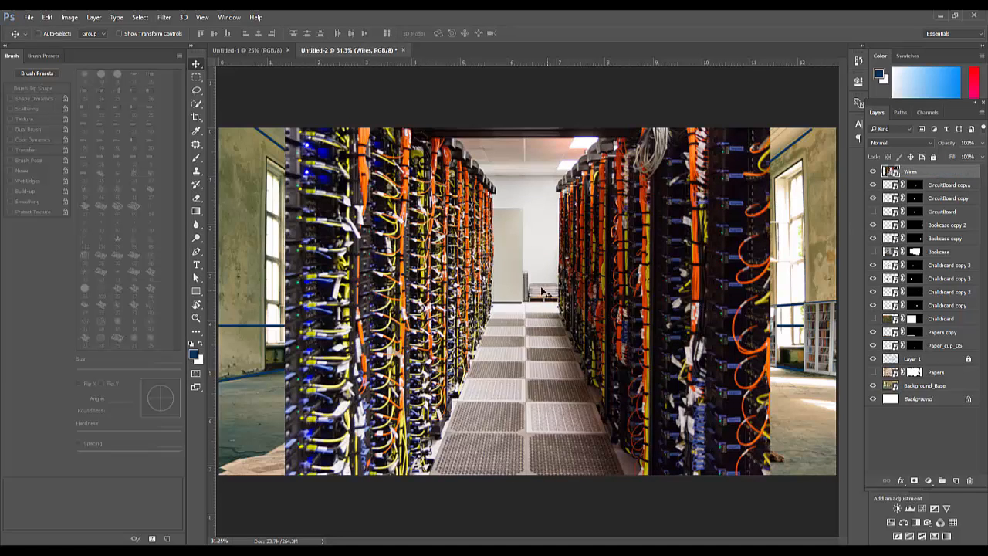
key(w)
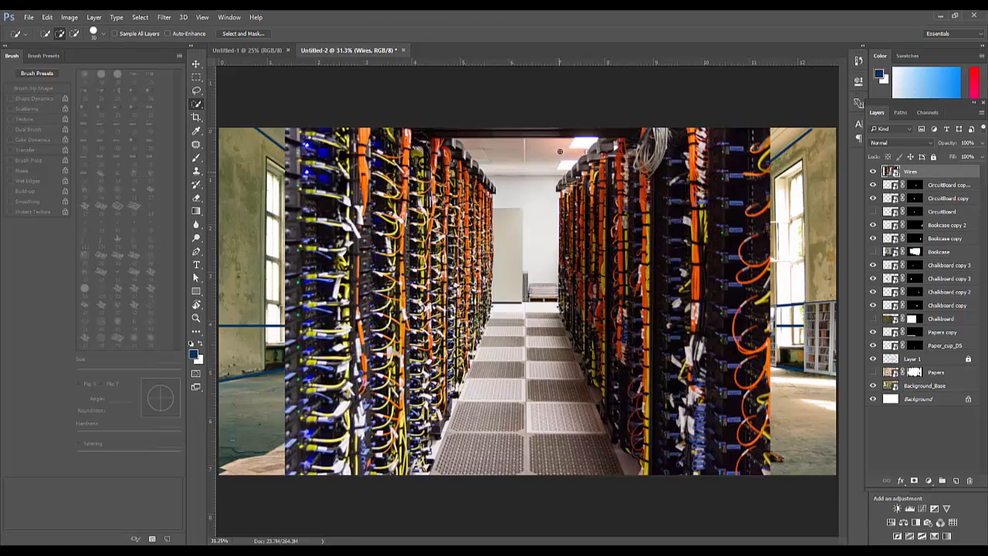
mouse_move(528, 325)
mouse_down()
mouse_move(524, 412)
mouse_move(538, 432)
mouse_move(539, 374)
mouse_up()
drag(583, 461, 622, 463)
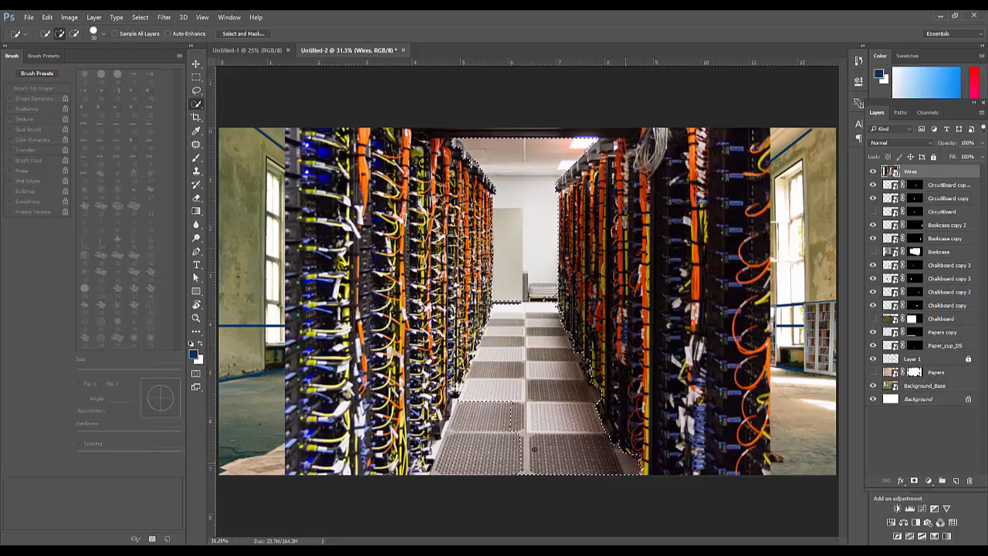
click(475, 438)
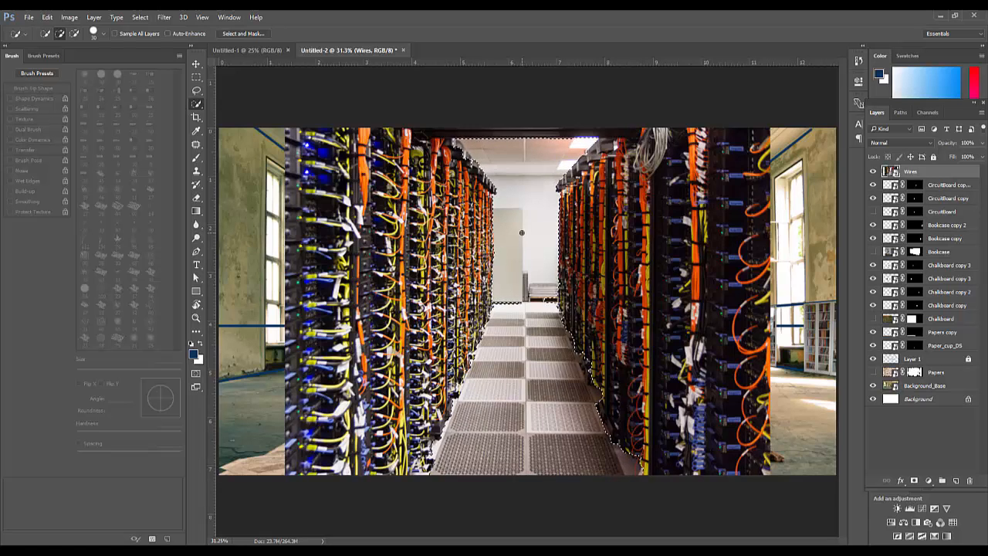
key(ctrl+shift+i)
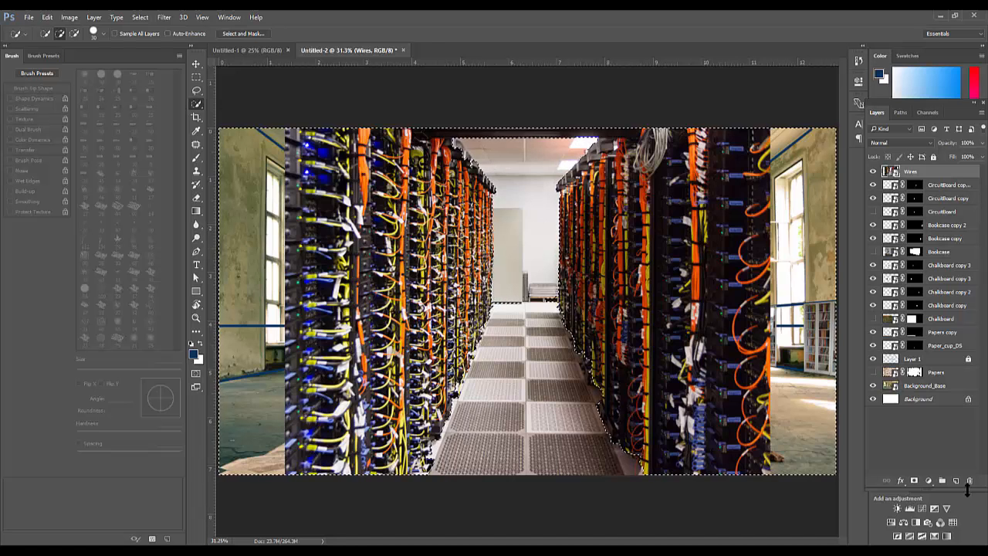
click(914, 480)
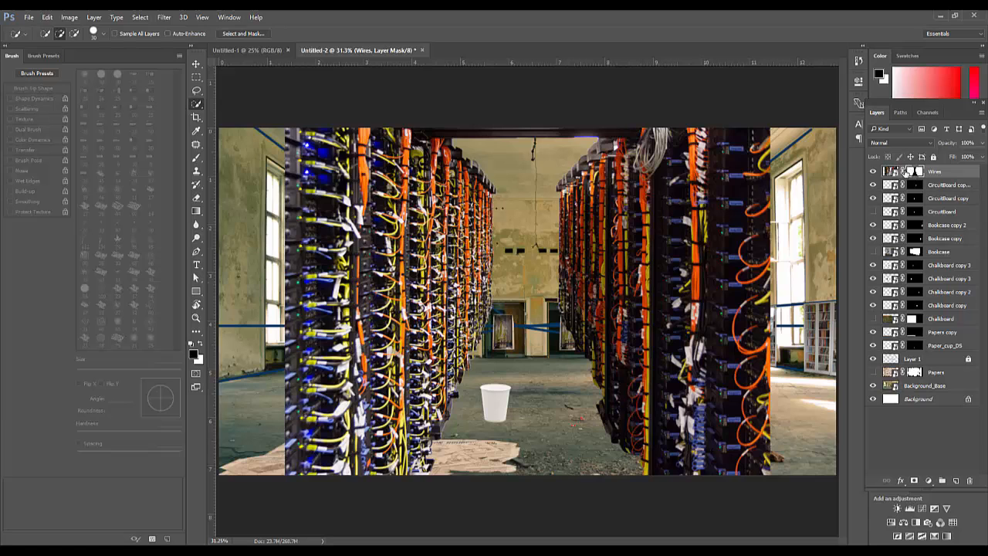
- Duplicate the Wires layer with the original hidden, and shrink the copy to about 19% over the left doorway
click(892, 172)
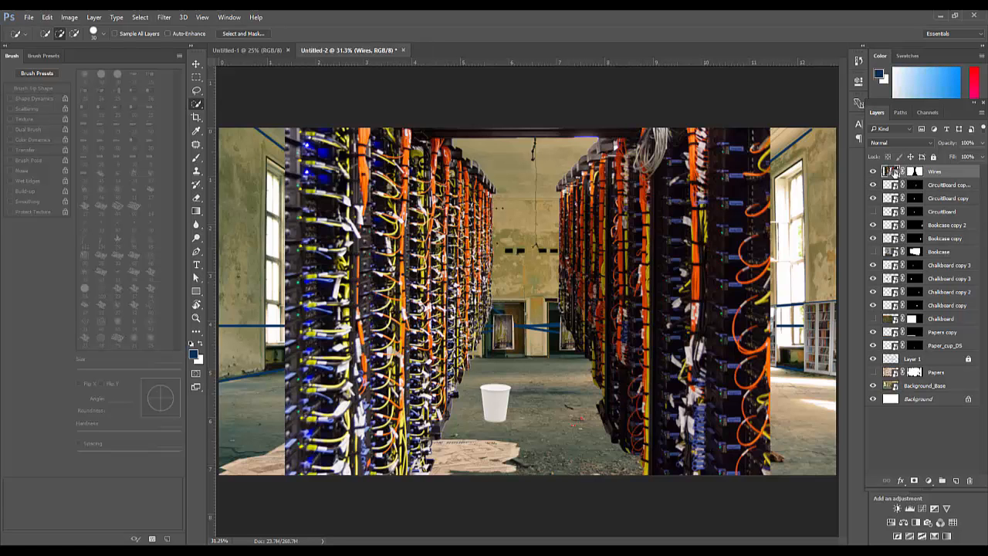
drag(892, 172, 958, 480)
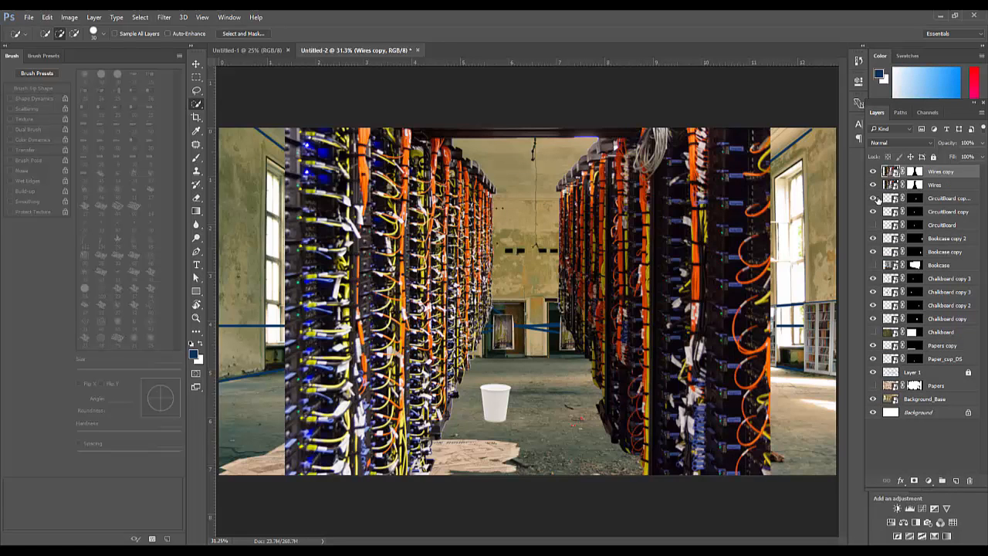
key(ctrl+t)
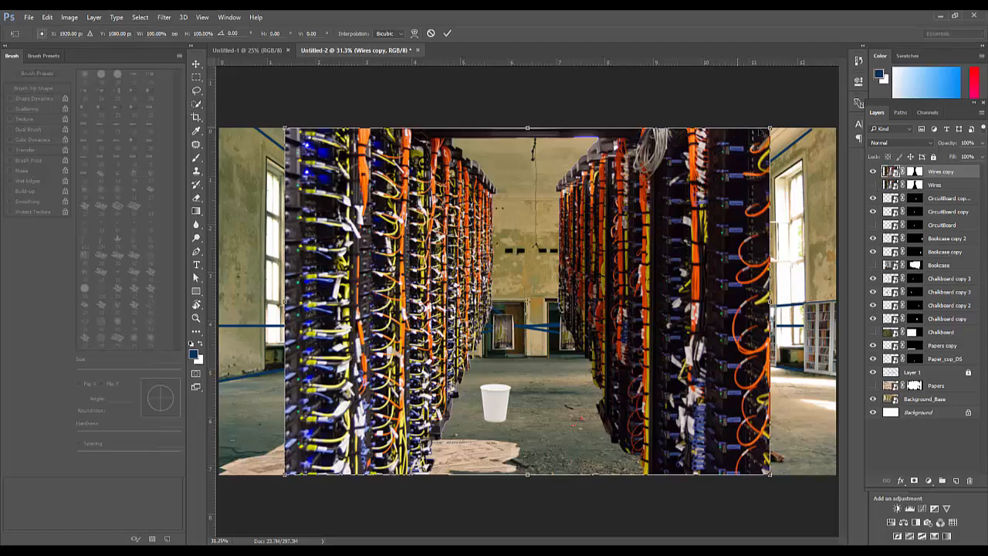
drag(766, 131, 566, 256)
scroll(496, 322, up, 8)
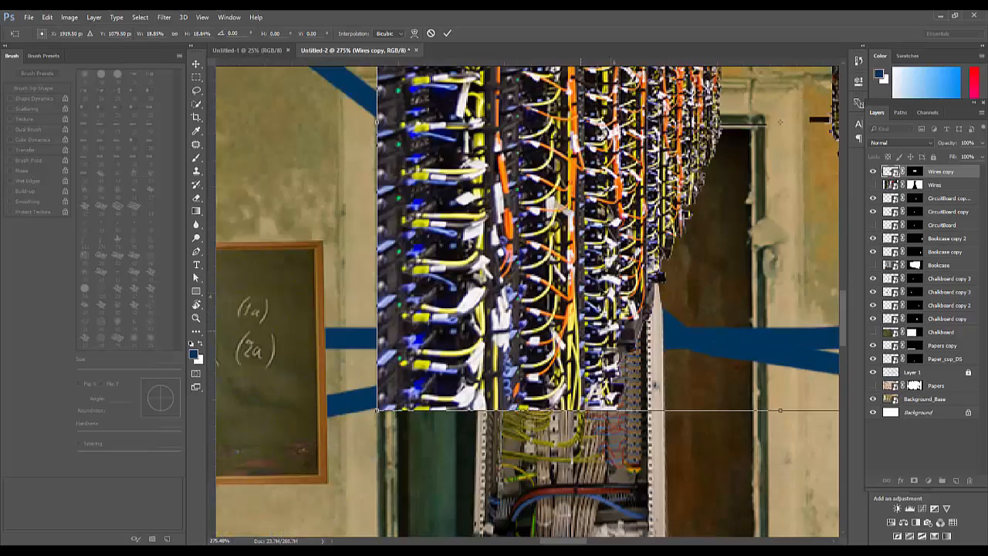
drag(662, 76, 379, 508)
key(ctrl+1)
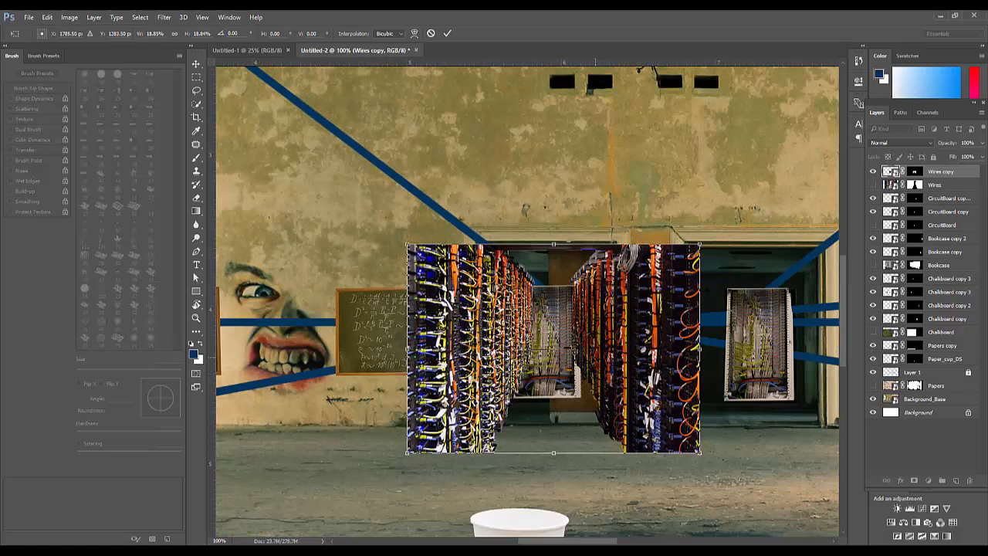
- Resize Wires copy to about 10.9% width and 17.5% height so its racks frame the left doorway down to the floor
drag(407, 452, 437, 430)
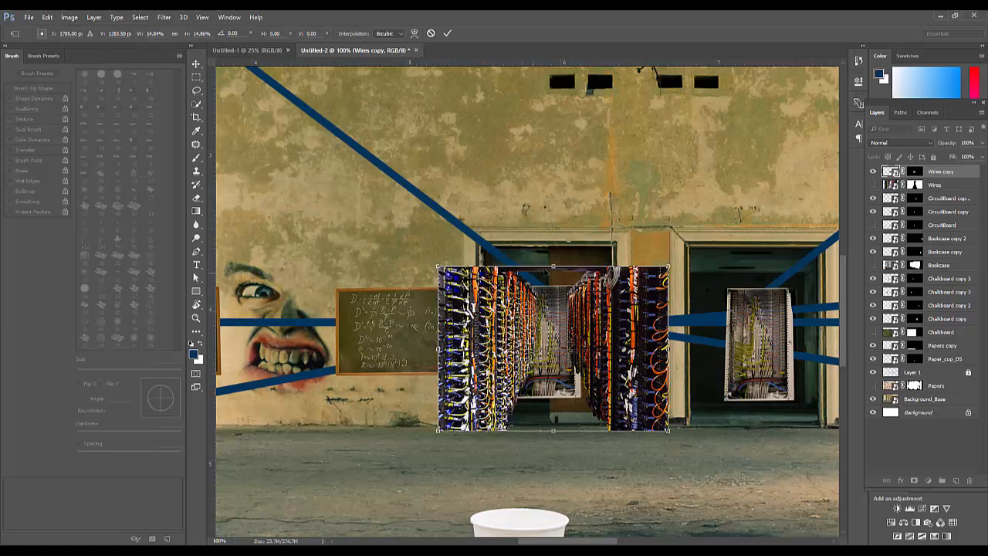
drag(554, 263, 554, 238)
drag(672, 335, 618, 337)
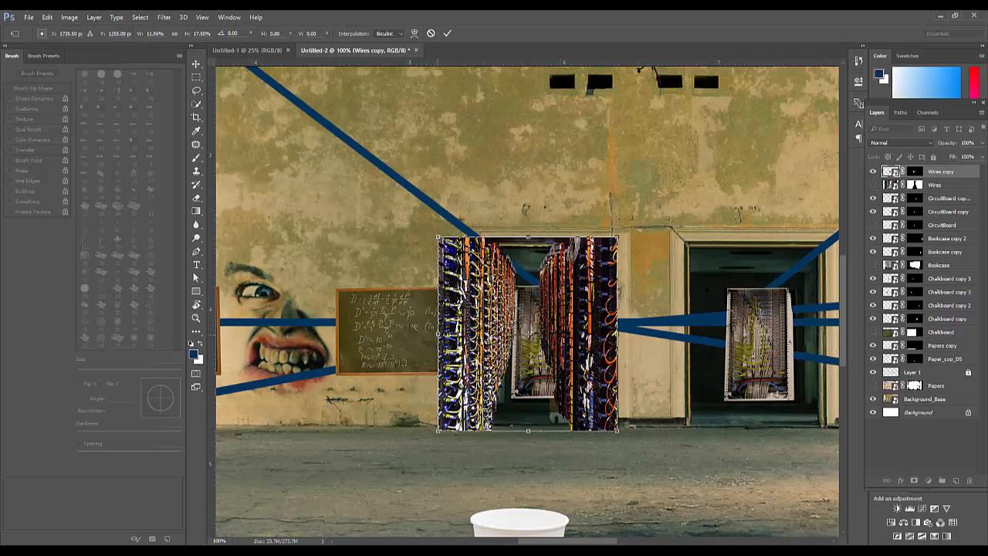
drag(438, 334, 458, 333)
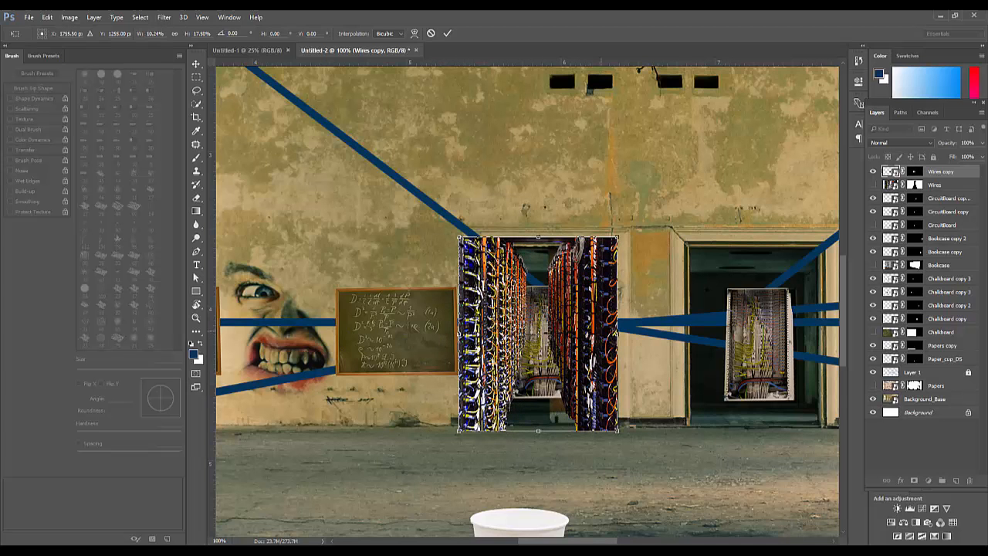
drag(618, 333, 629, 334)
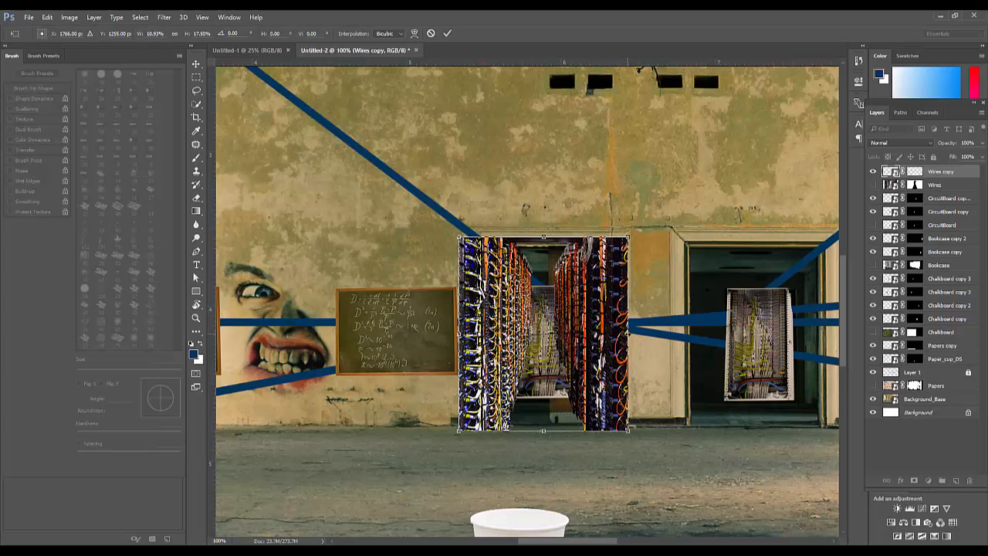
key(Return)
- Hide the middle strip of Wires copy by filling a rectangular selection on its mask with black, leaving only the outer racks
key(w)
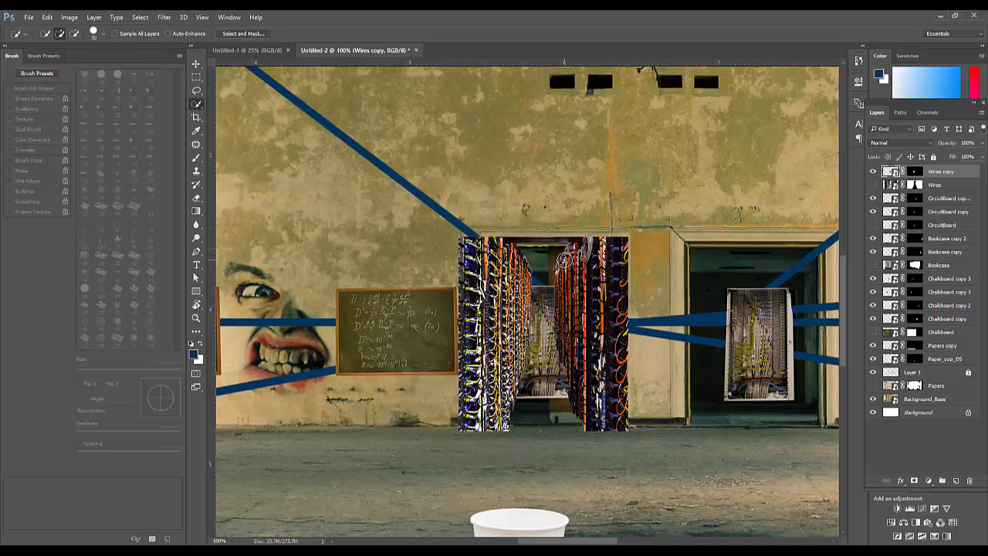
key(m)
drag(510, 233, 585, 441)
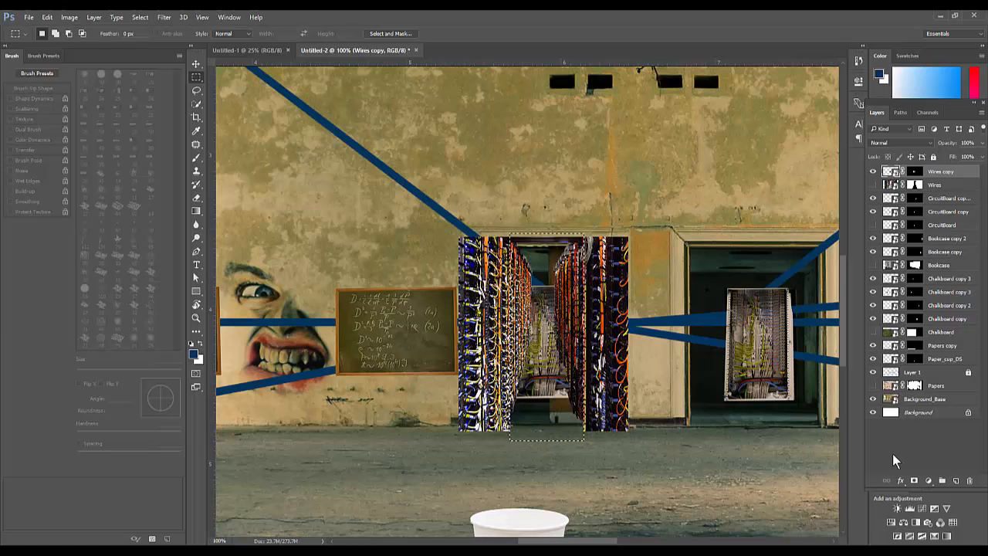
key(d)
key(alt+BackSpace)
key(Return)
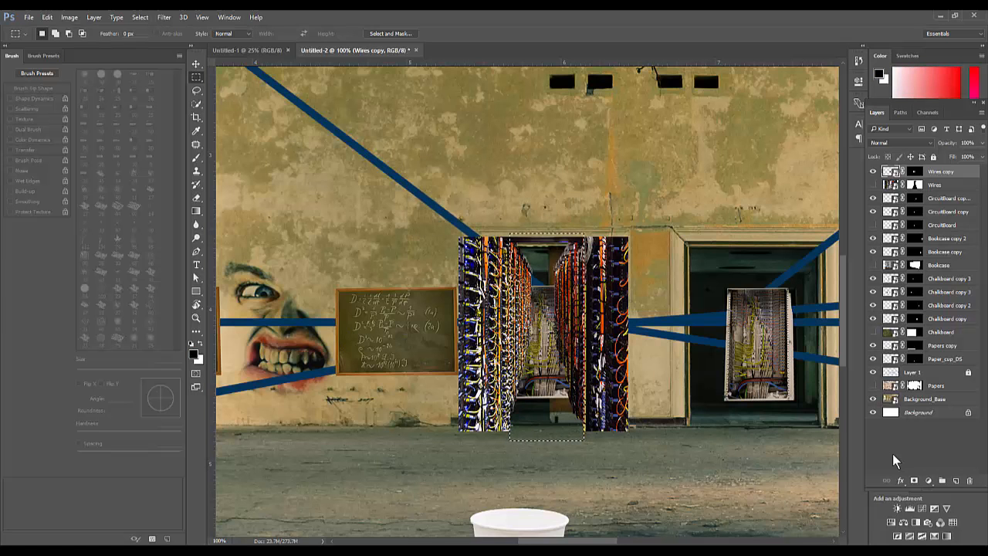
click(916, 171)
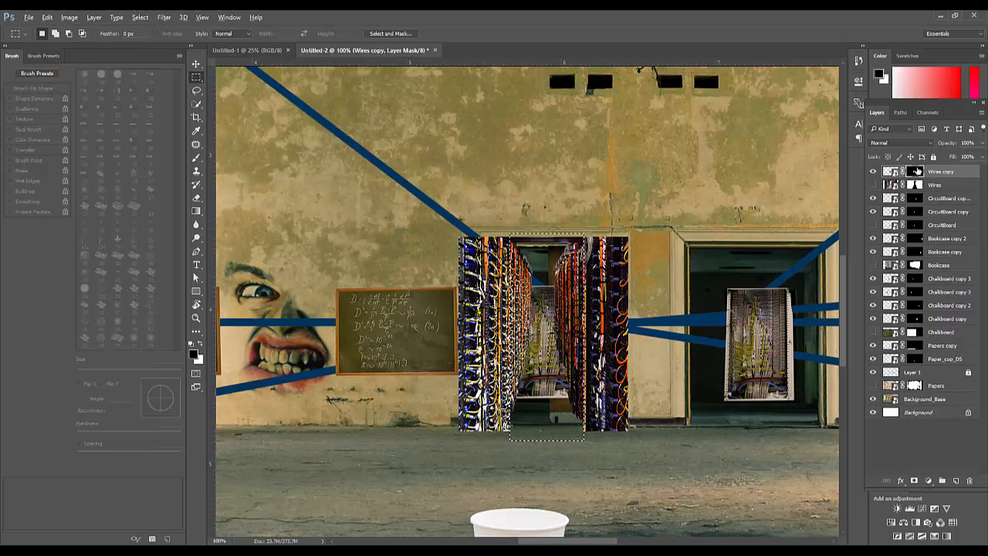
key(alt+BackSpace)
key(ctrl+d)
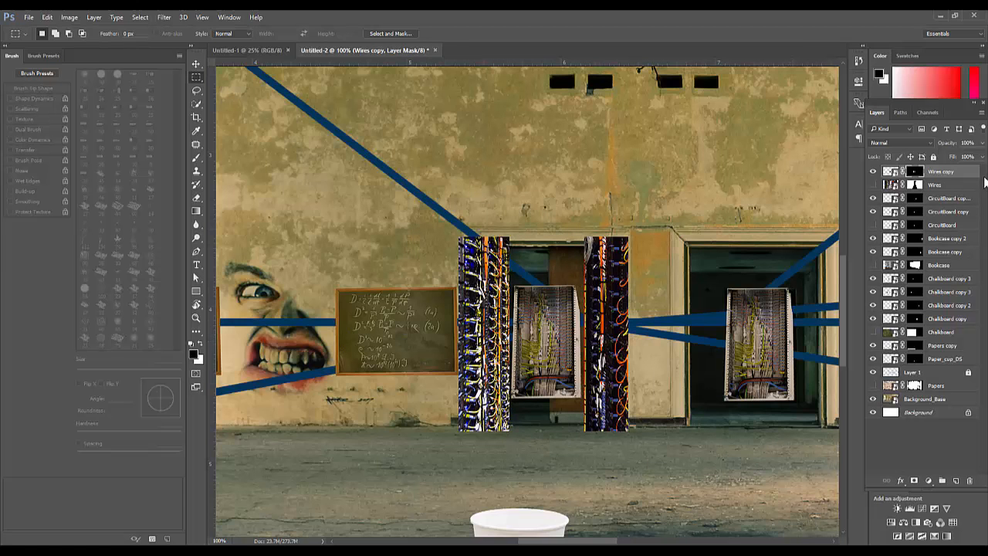
- Duplicate Wires copy and scale the duplicate down to about 86% width and 92% height around the doorway's centre
drag(957, 173, 956, 480)
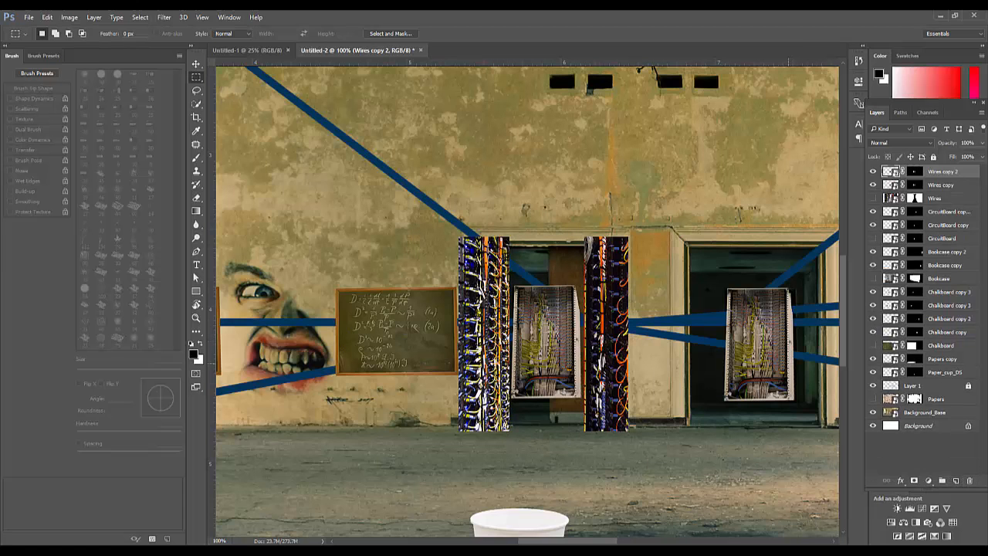
key(ctrl+t)
drag(627, 234, 616, 248)
key(Return)
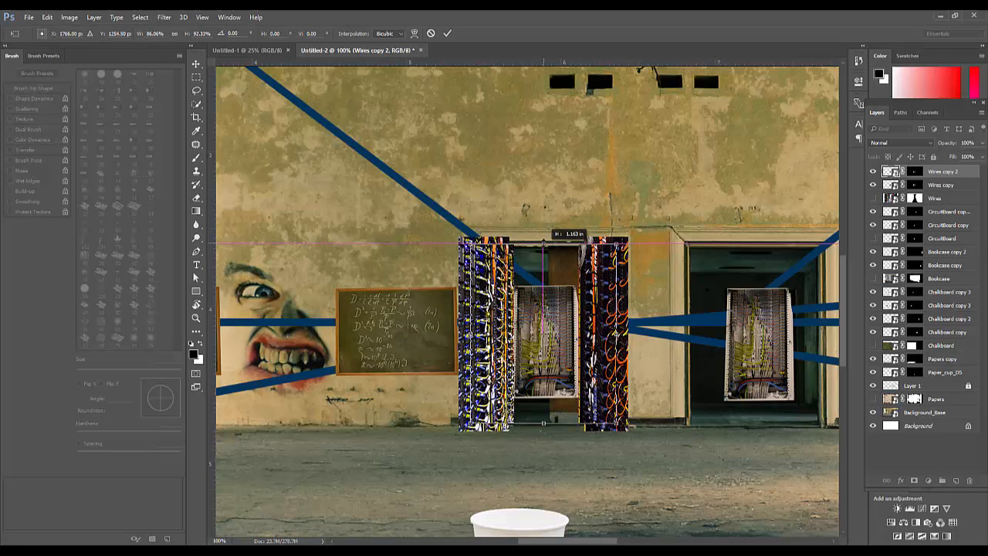
- Move Wires copy 2 beneath Wires copy and scale it to about 96% width and 98% height so it recedes behind the front racks
key(m)
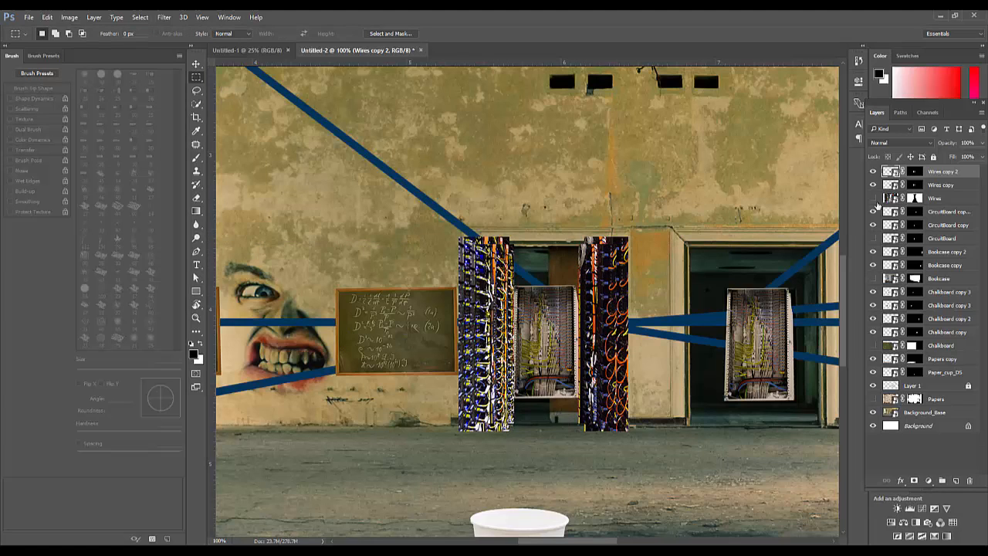
drag(919, 176, 961, 191)
key(Escape)
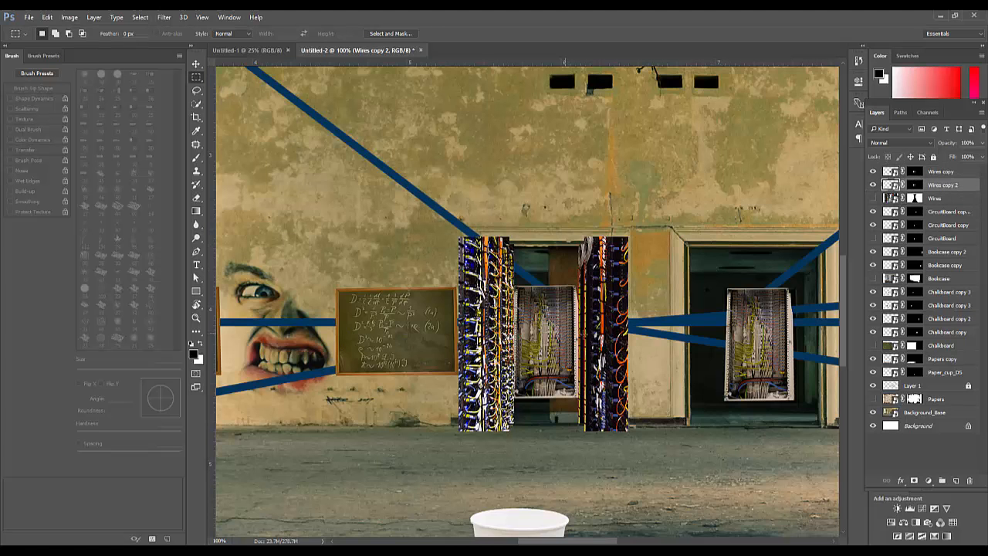
drag(583, 335, 587, 337)
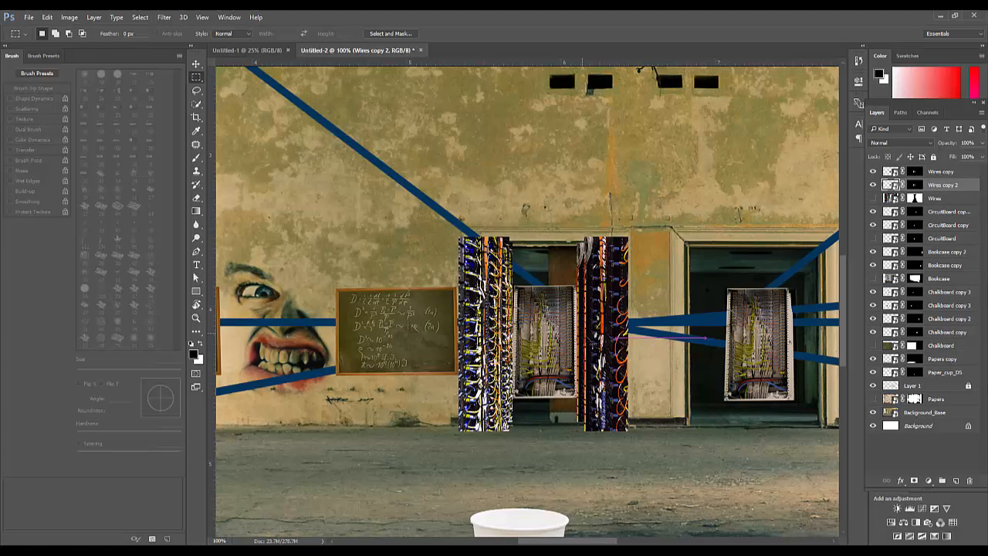
key(ctrl+t)
drag(627, 424, 615, 418)
drag(541, 245, 541, 244)
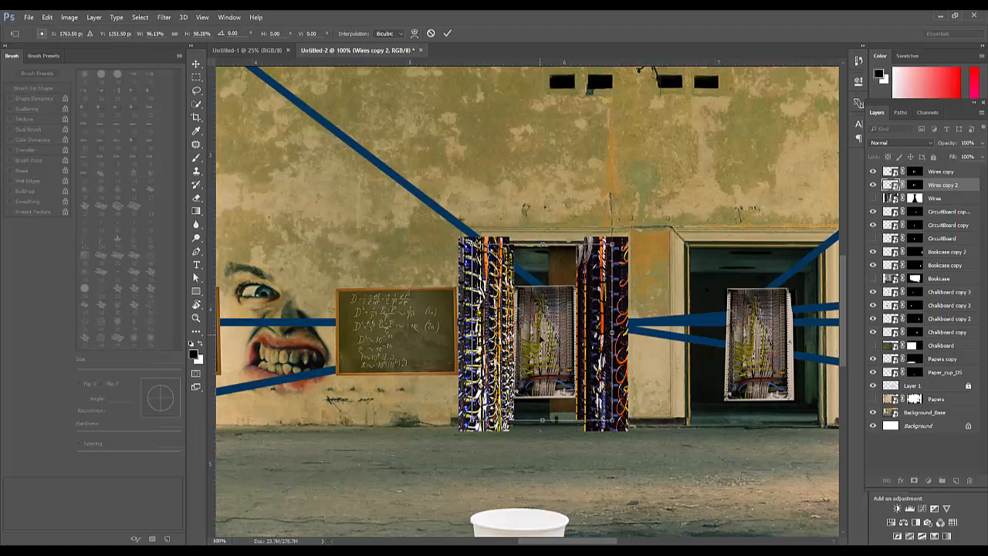
drag(542, 343, 543, 343)
key(Return)
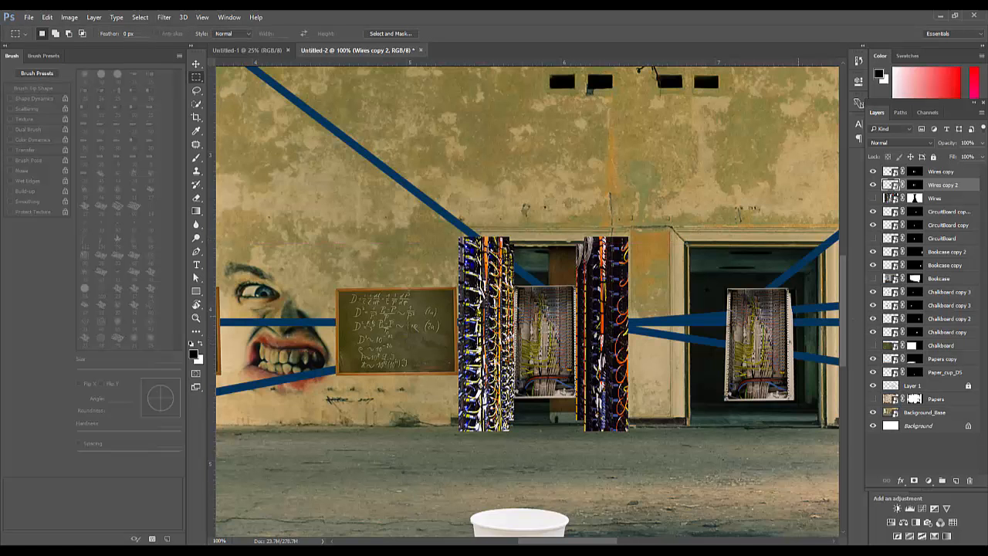
- Duplicate Wires copy and Wires copy 2 together and position the duplicates around the right doorway
drag(742, 307, 616, 300)
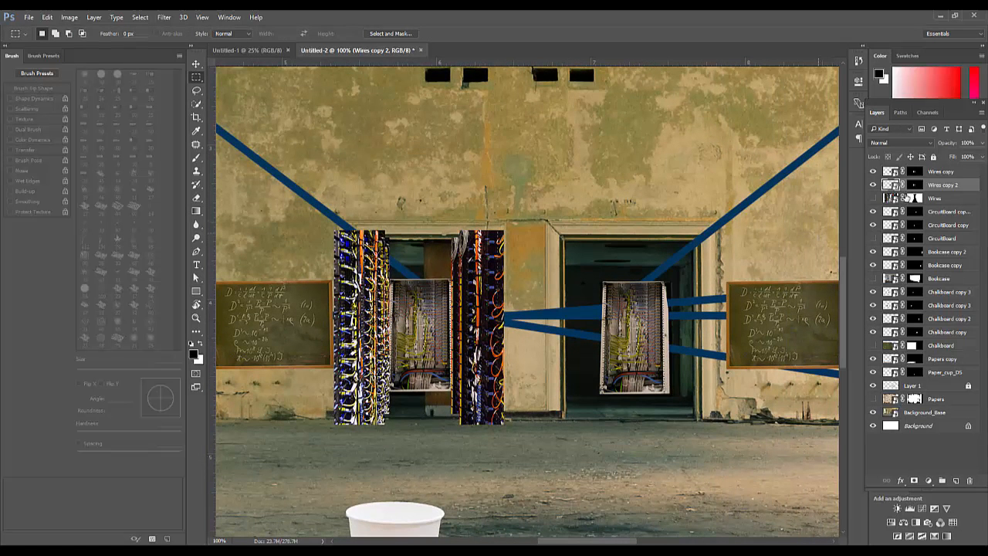
shift+click(956, 172)
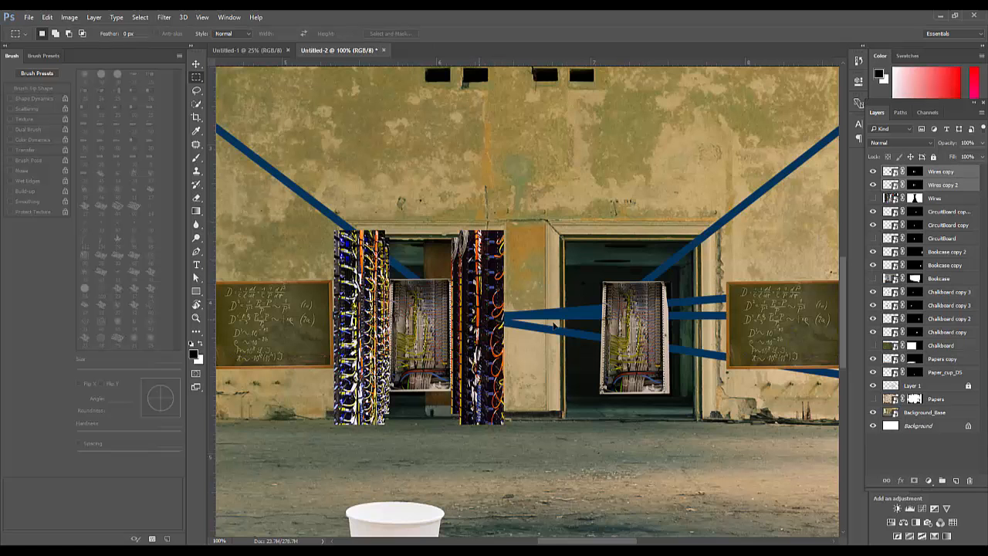
drag(480, 321, 707, 297)
key(ctrl+0)
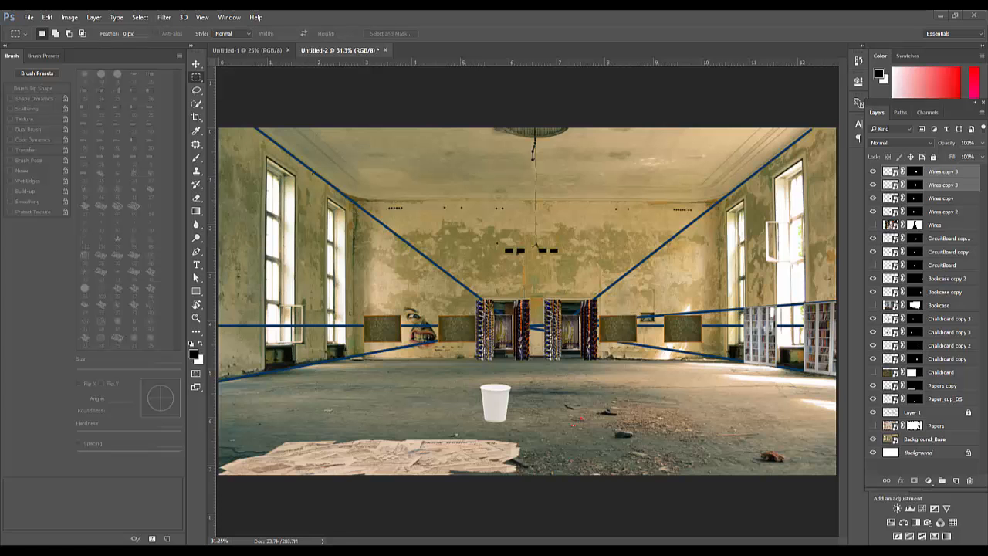
- Place the Mechanical_book_handling_system British Library photo at 20% scale as a new layer at the top of the stack
drag(103, 354, 629, 325)
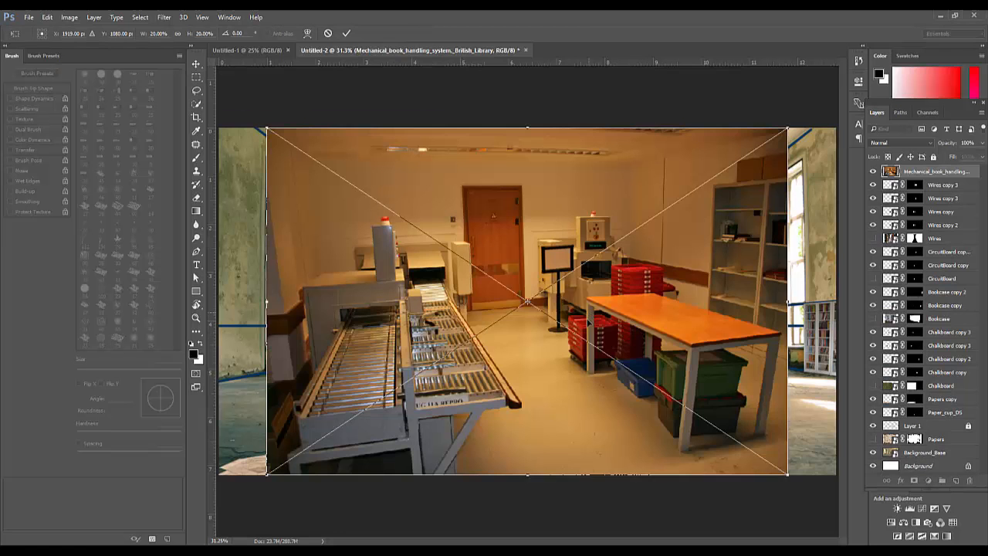
key(Return)
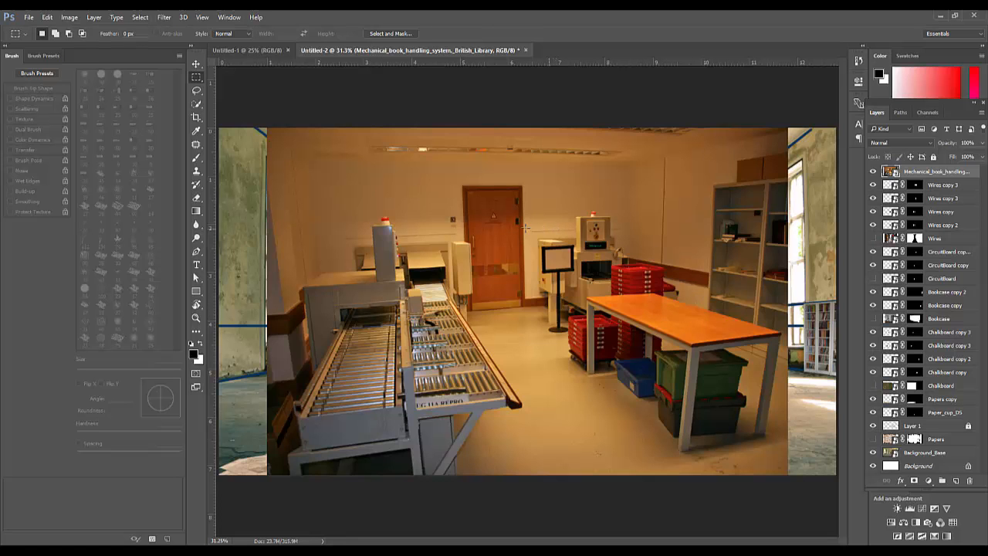
- Select the table, shelving and equipment in the photo's right half with a rectangular marquee and mask the layer to that area
drag(533, 199, 788, 456)
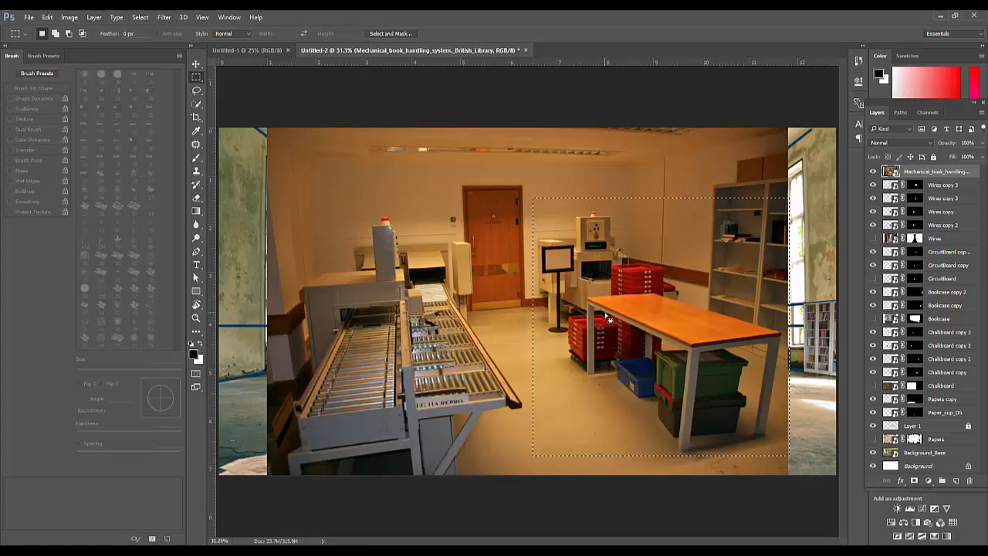
click(572, 253)
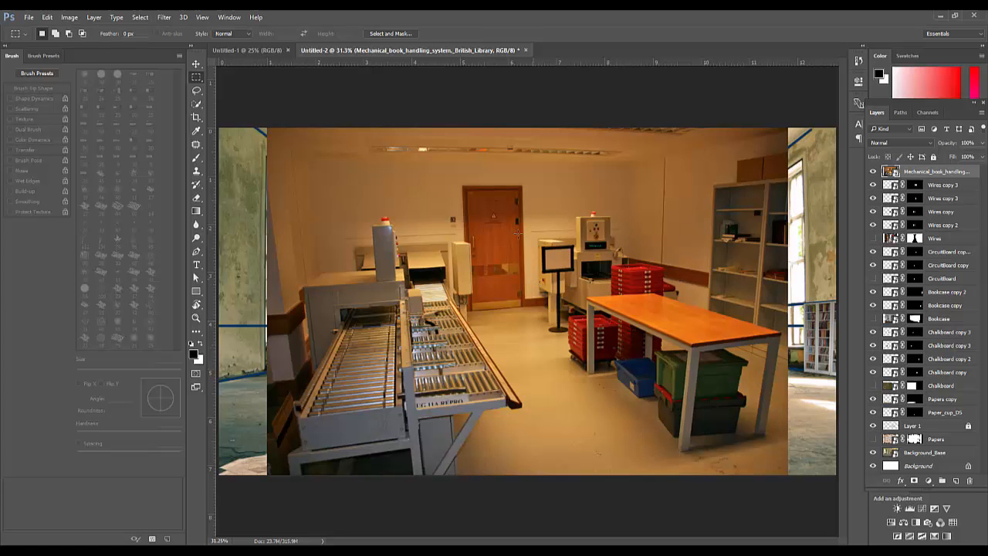
drag(529, 202, 788, 458)
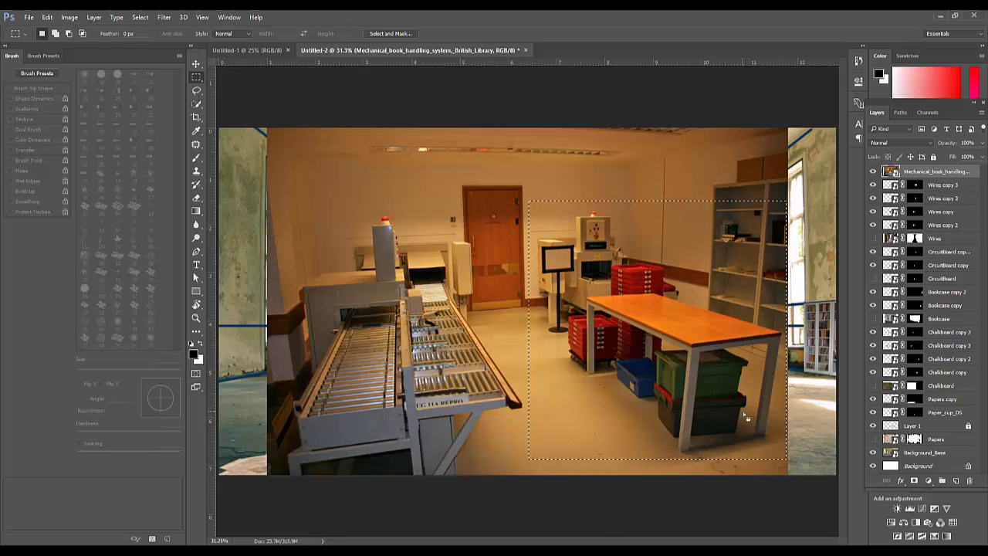
click(914, 480)
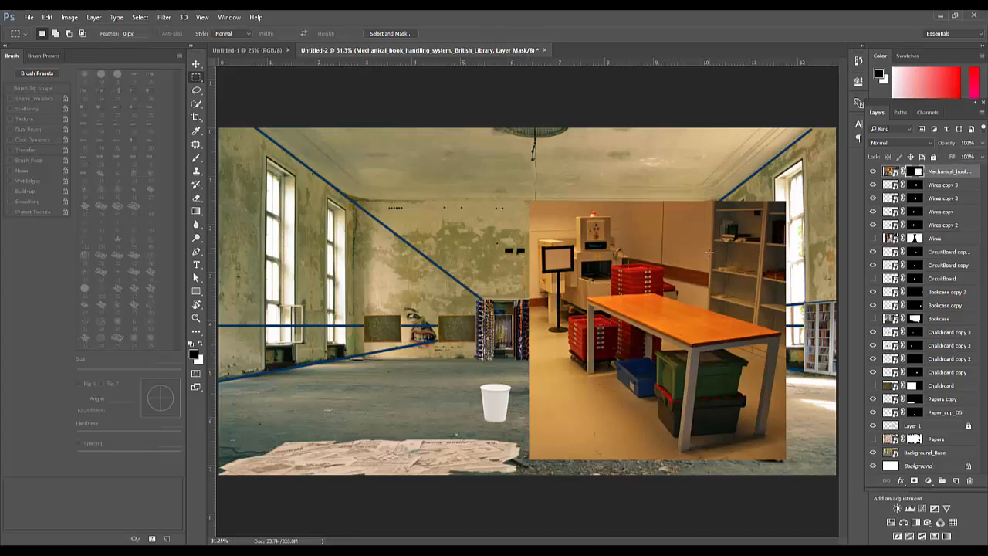
- Scale the masked library photo to about 98% and position it over the hall's right half
key(ctrl+t)
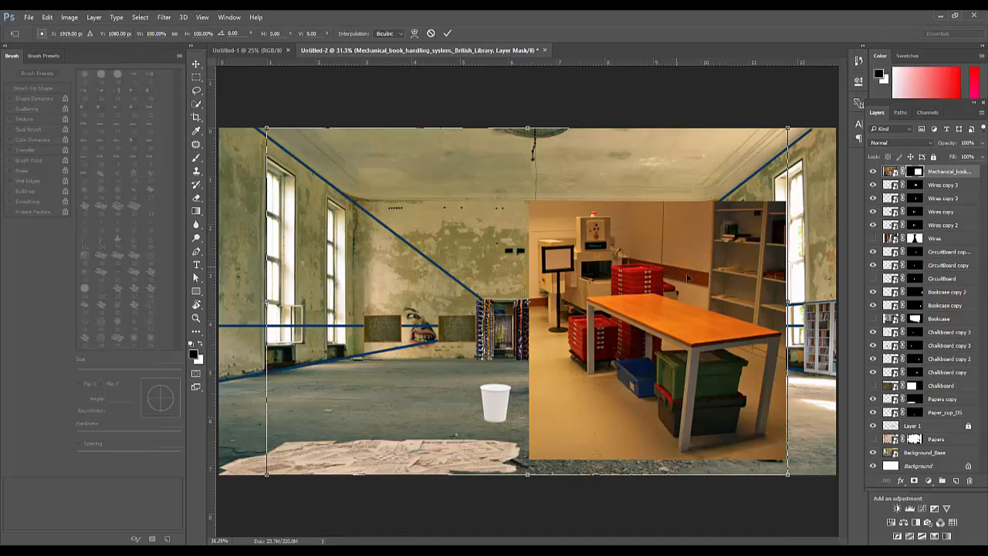
drag(688, 277, 708, 290)
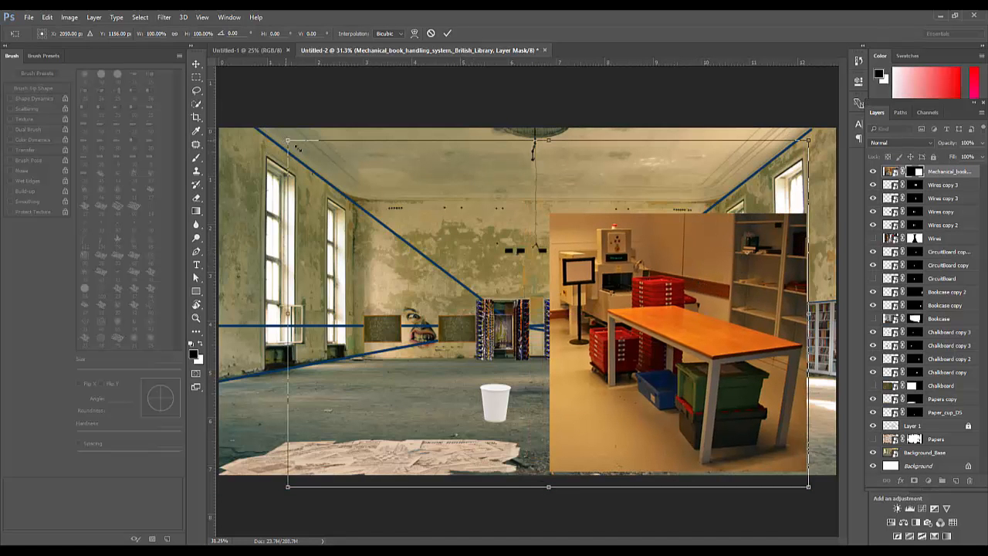
drag(288, 143, 472, 264)
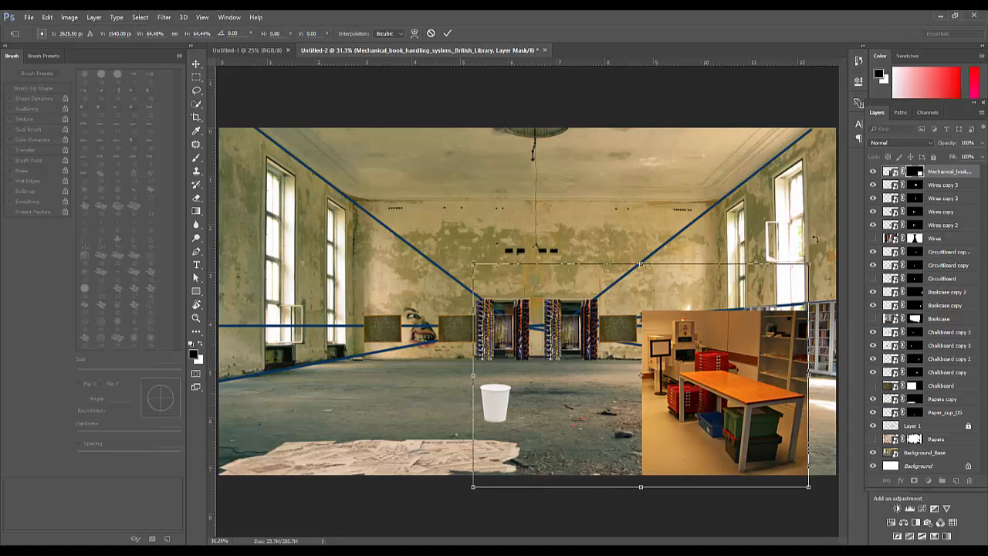
drag(824, 238, 909, 182)
drag(703, 354, 592, 363)
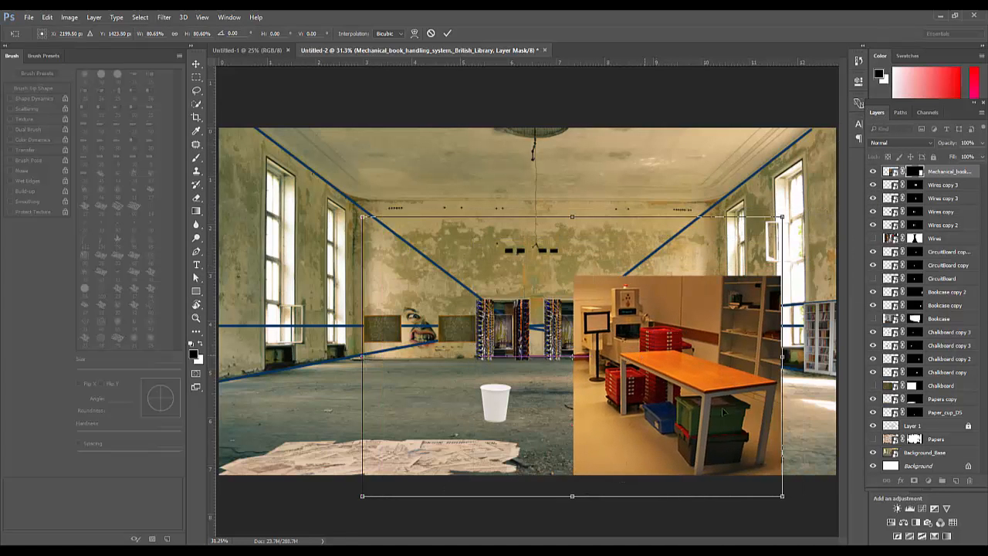
drag(362, 497, 271, 542)
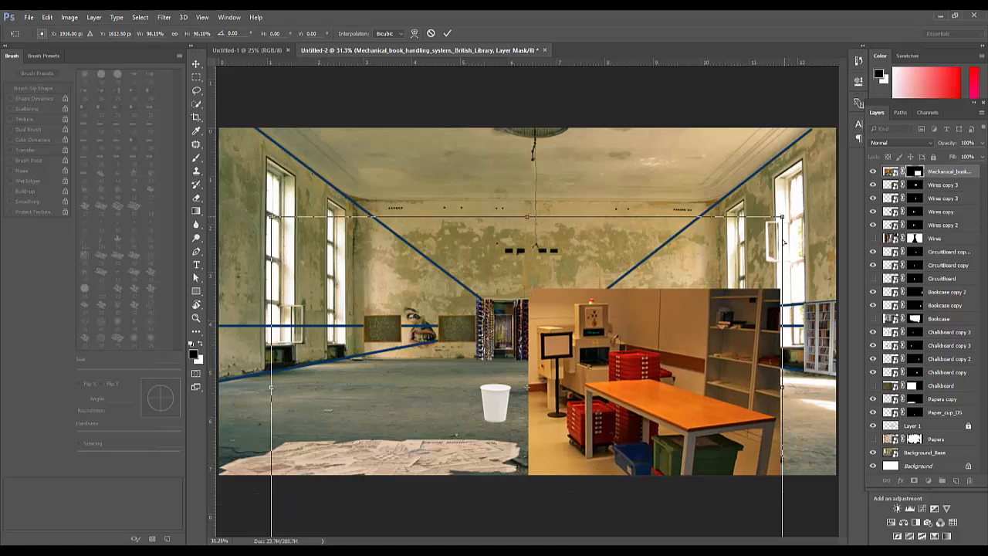
drag(784, 243, 778, 304)
key(ctrl+z)
drag(674, 328, 682, 253)
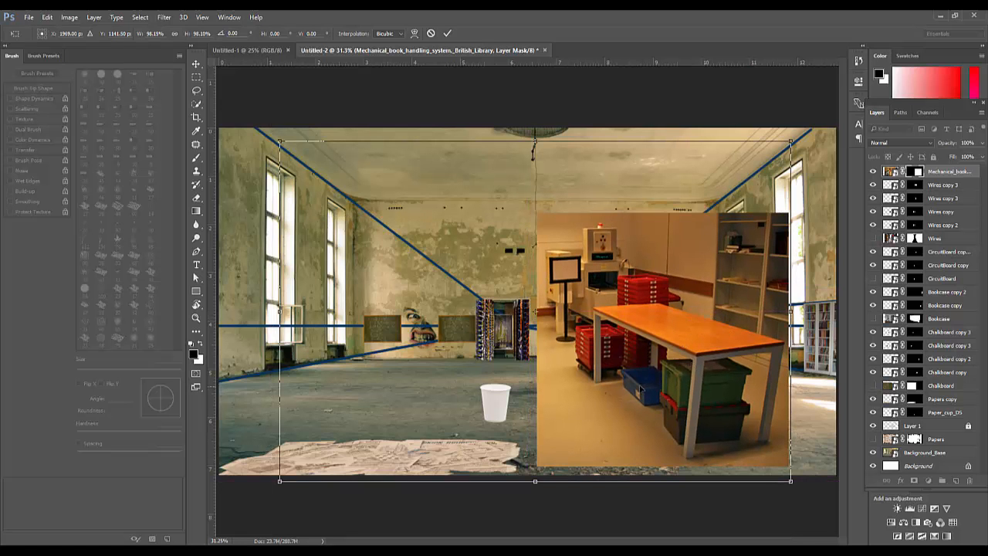
drag(695, 349, 699, 352)
- Distort the photo by pulling both bottom corners outward to about 134% width, place it in the hall's lower right, and apply
drag(795, 484, 854, 494)
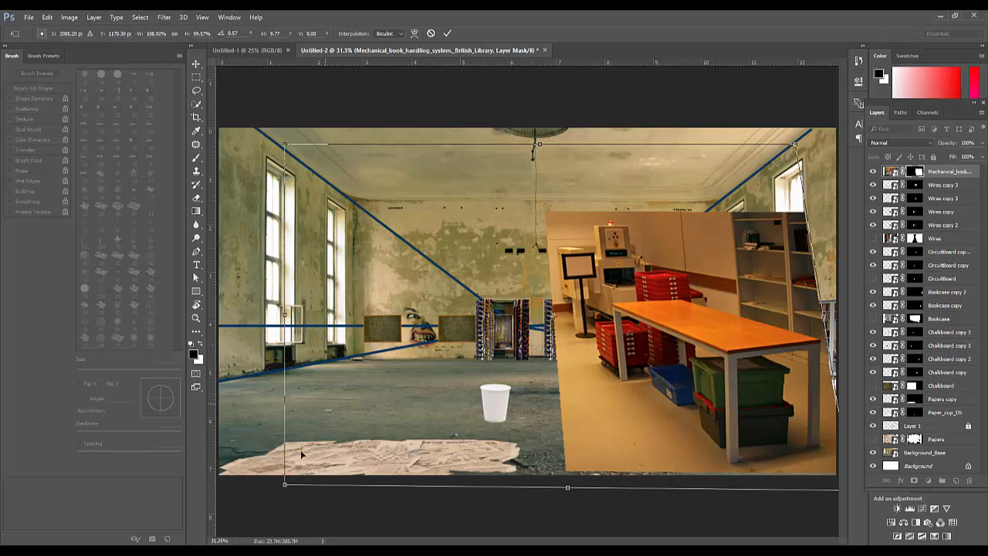
drag(259, 487, 142, 492)
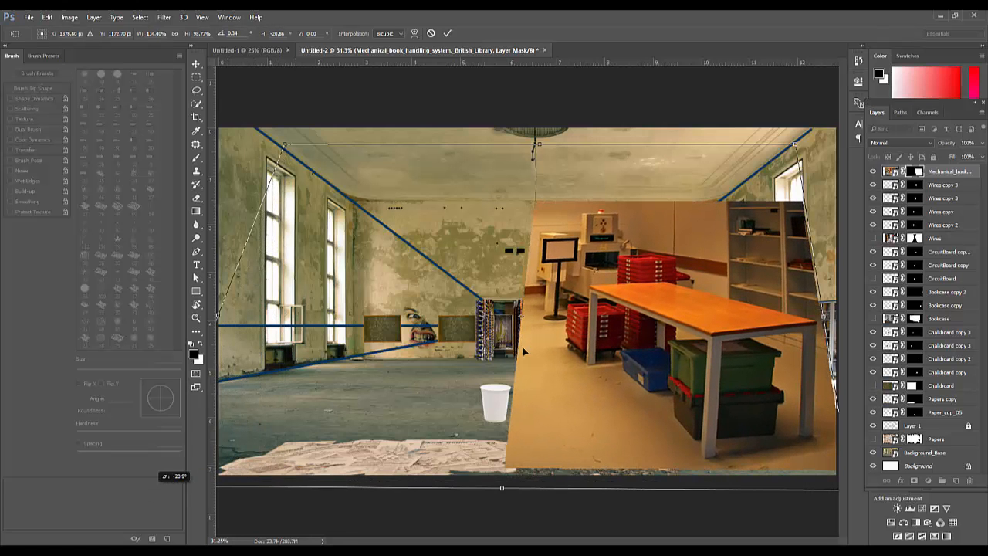
drag(576, 353, 620, 420)
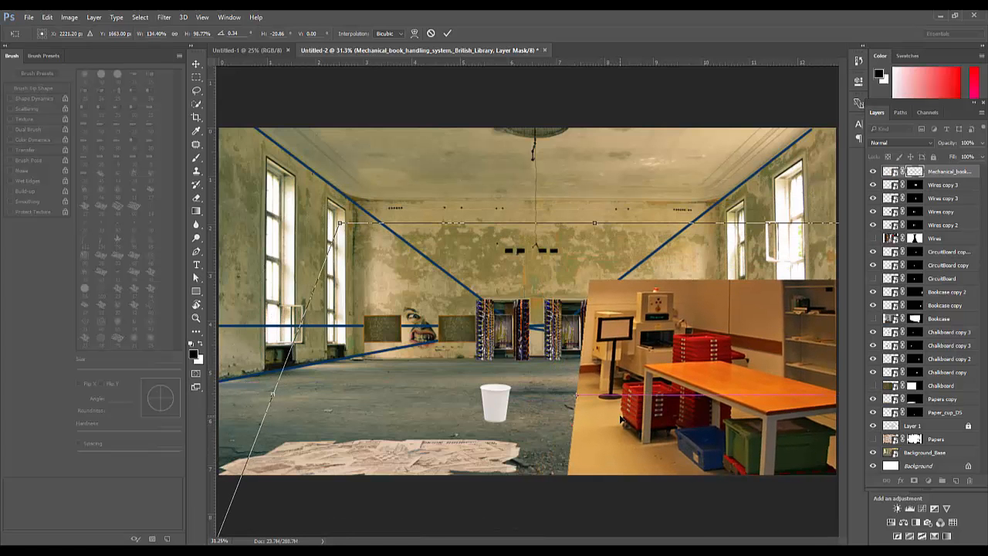
key(Return)
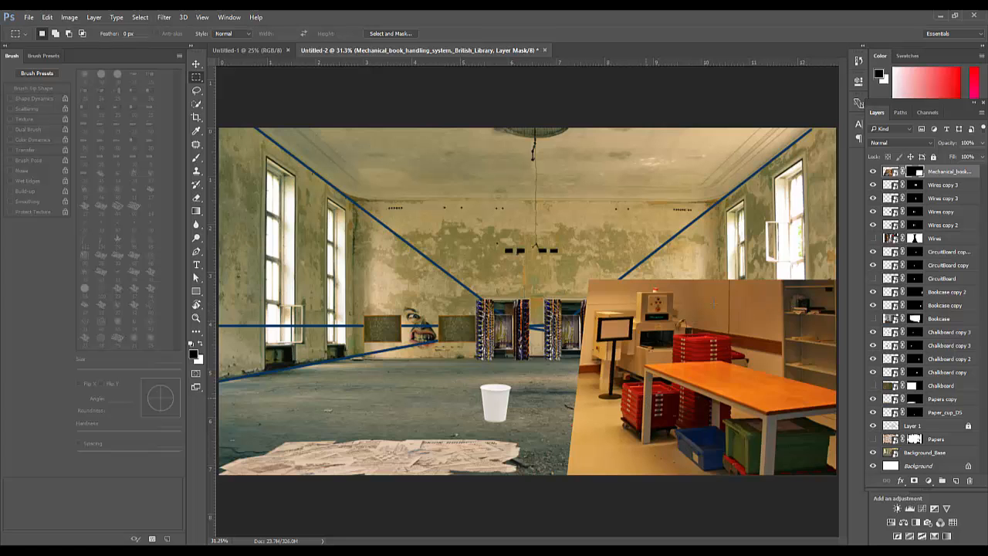
- Set the brush to 150 px and paint black on the mask to hide the sign stand and floor strip left of the table
key(b)
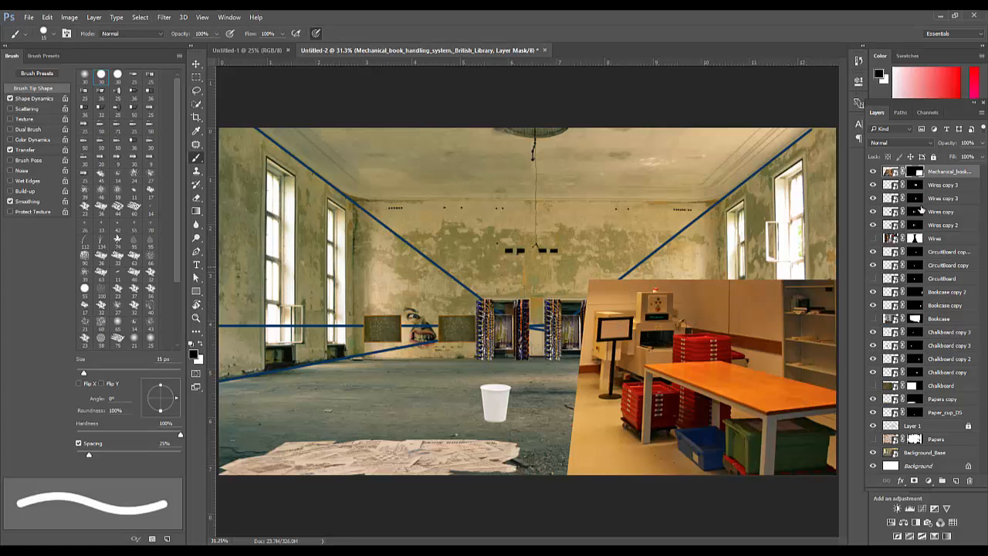
key(bracketright)
key(bracketright)
key(bracketright)
key(bracketright)
key(bracketright)
key(bracketright)
key(bracketright)
key(bracketright)
key(bracketright)
key(bracketright)
key(bracketright)
key(bracketright)
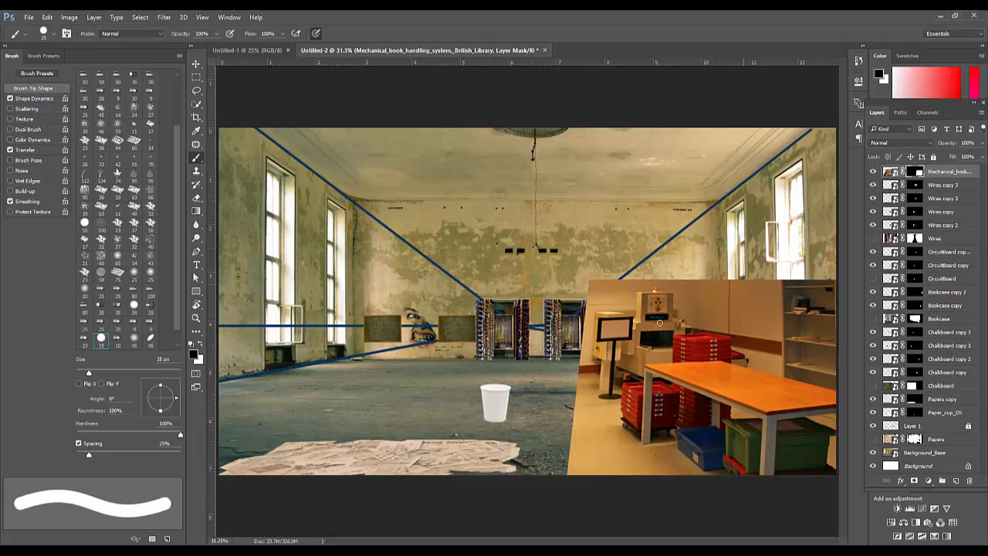
key(bracketright)
key(bracketright)
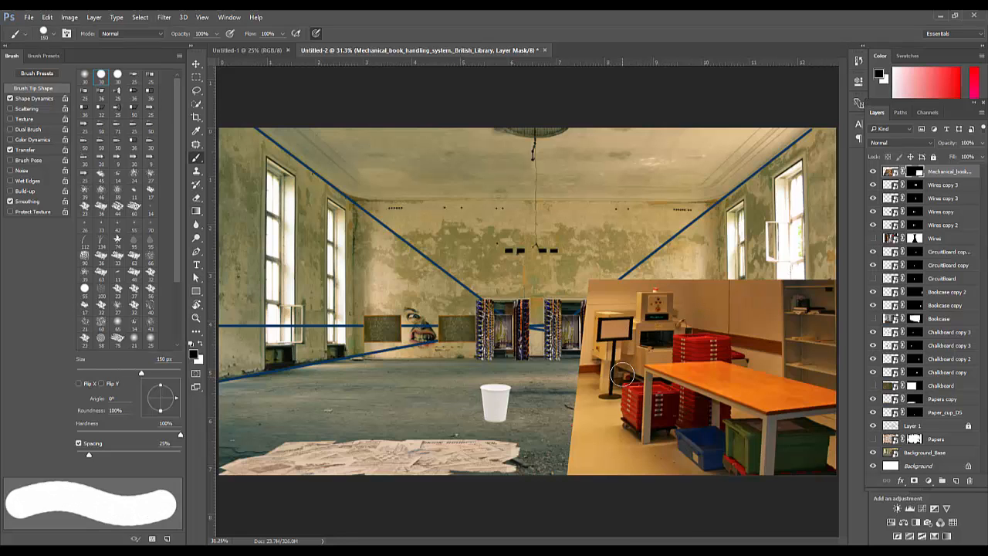
drag(622, 284, 620, 537)
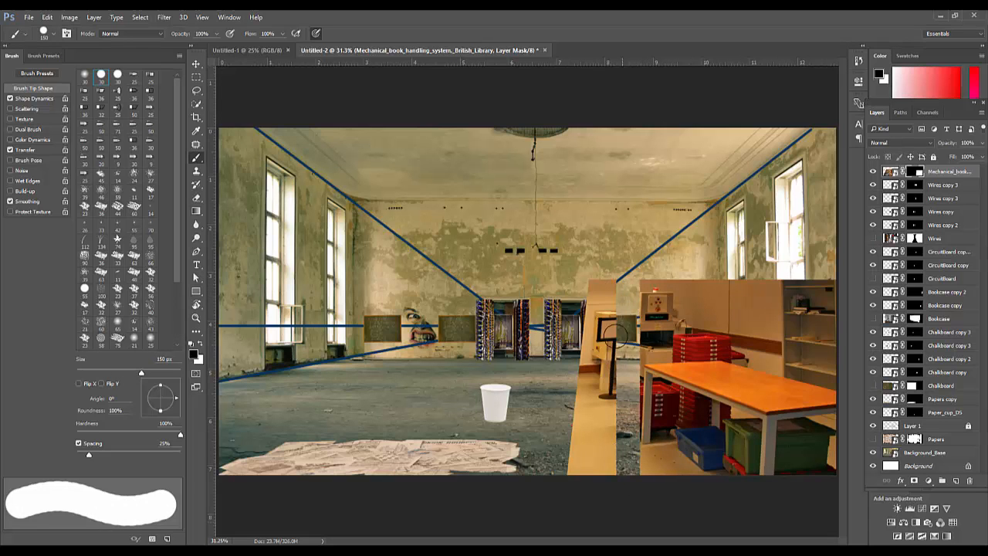
drag(609, 280, 596, 525)
mouse_move(576, 409)
mouse_down()
mouse_move(616, 326)
mouse_move(586, 434)
mouse_move(564, 453)
mouse_move(577, 489)
mouse_up()
- Mask out the floor and crates under the table plus the machine, wall and shelves behind it, leaving mainly the orange table
mouse_move(649, 462)
mouse_down()
mouse_move(649, 514)
mouse_move(662, 449)
mouse_move(669, 502)
mouse_move(674, 456)
mouse_move(680, 465)
mouse_move(686, 449)
mouse_move(710, 474)
mouse_move(680, 404)
mouse_up()
mouse_move(671, 437)
mouse_down()
mouse_move(675, 409)
mouse_move(680, 450)
mouse_move(670, 457)
mouse_move(661, 390)
mouse_up()
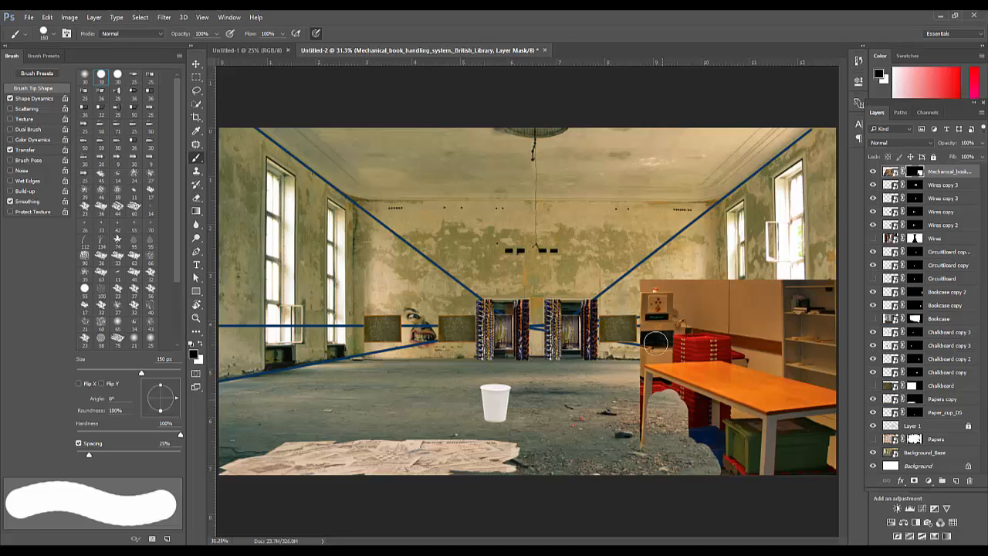
mouse_move(640, 357)
mouse_down()
mouse_move(754, 336)
mouse_move(675, 354)
mouse_move(744, 340)
mouse_move(663, 338)
mouse_move(792, 305)
mouse_move(693, 317)
mouse_move(706, 313)
mouse_move(650, 302)
mouse_move(722, 255)
mouse_move(808, 286)
mouse_move(740, 313)
mouse_move(734, 354)
mouse_move(827, 384)
mouse_move(846, 380)
mouse_move(822, 292)
mouse_move(830, 280)
mouse_move(835, 379)
mouse_move(788, 302)
mouse_move(846, 336)
mouse_move(762, 323)
mouse_move(792, 344)
mouse_move(763, 340)
mouse_move(737, 317)
mouse_move(813, 291)
mouse_move(643, 296)
mouse_move(691, 284)
mouse_up()
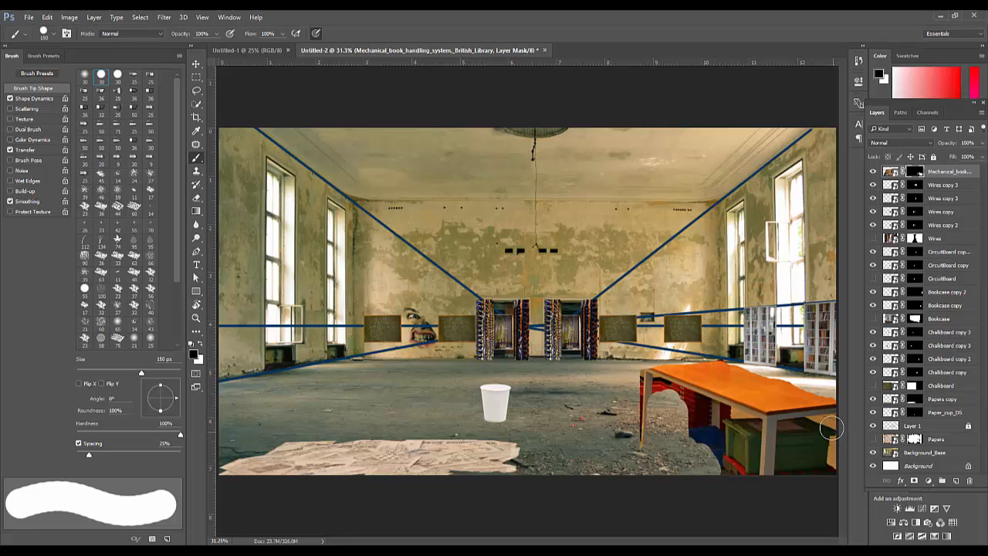
mouse_move(831, 428)
mouse_down()
mouse_move(829, 502)
mouse_move(813, 434)
mouse_move(813, 473)
mouse_move(801, 434)
mouse_move(796, 469)
mouse_up()
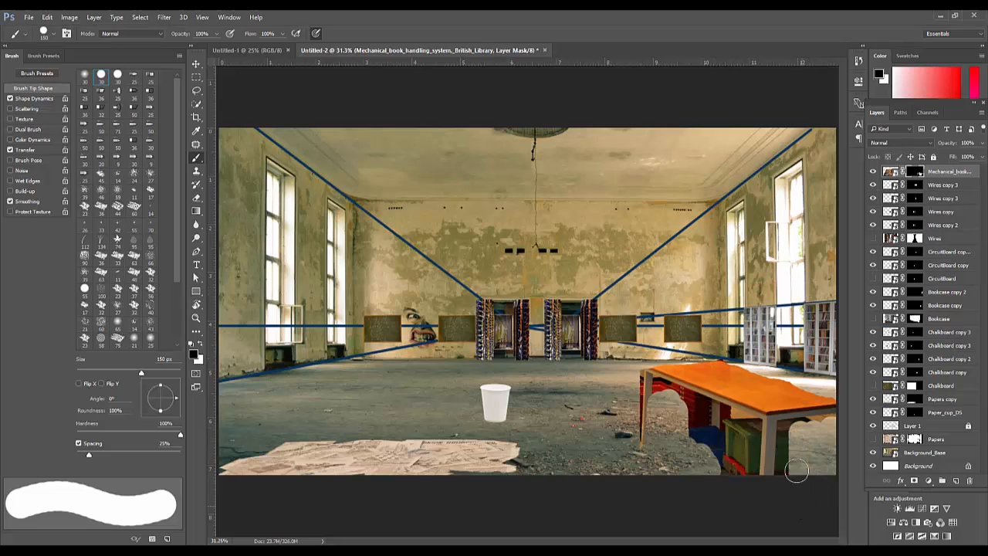
mouse_move(789, 430)
mouse_down()
mouse_move(762, 442)
mouse_move(753, 427)
mouse_move(748, 478)
mouse_move(740, 432)
mouse_move(729, 459)
mouse_move(718, 419)
mouse_move(709, 429)
mouse_move(687, 410)
mouse_move(764, 409)
mouse_up()
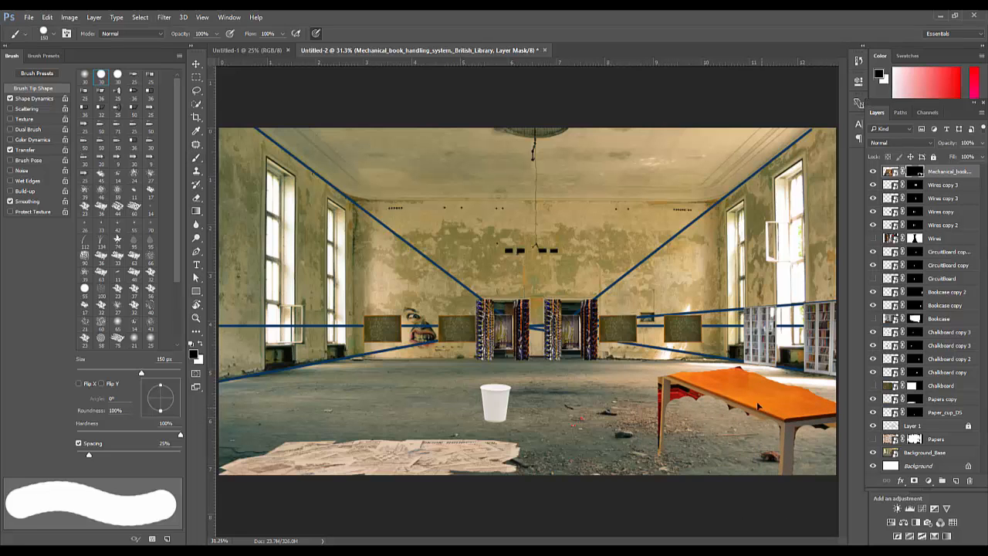
- Scale the isolated table to about 152% and move it into the hall's lower right foreground
key(ctrl+t)
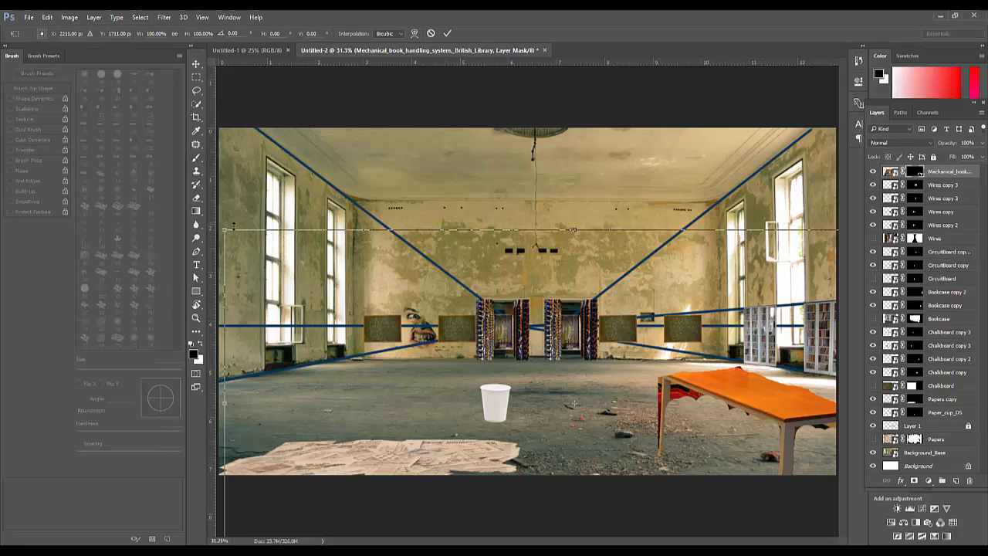
drag(224, 229, 39, 139)
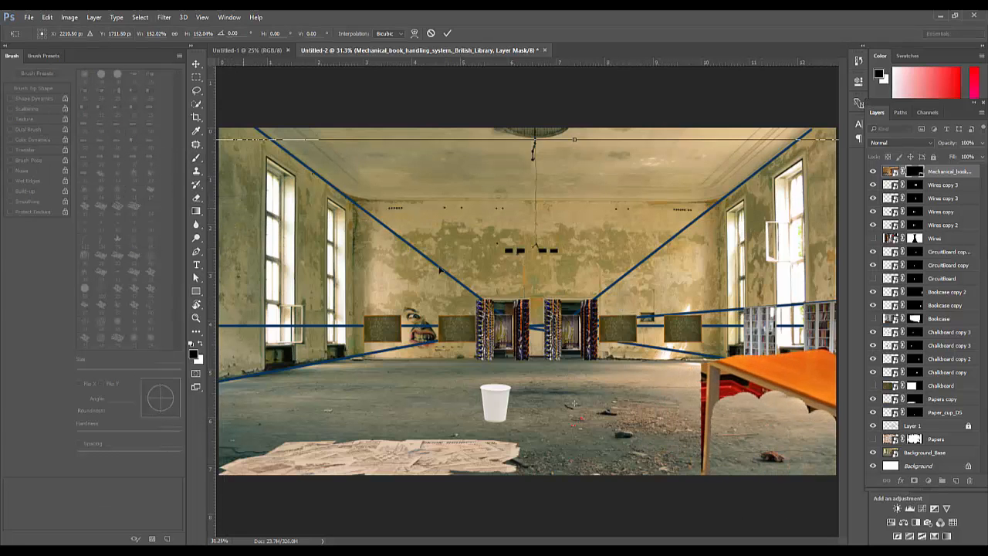
drag(465, 284, 431, 311)
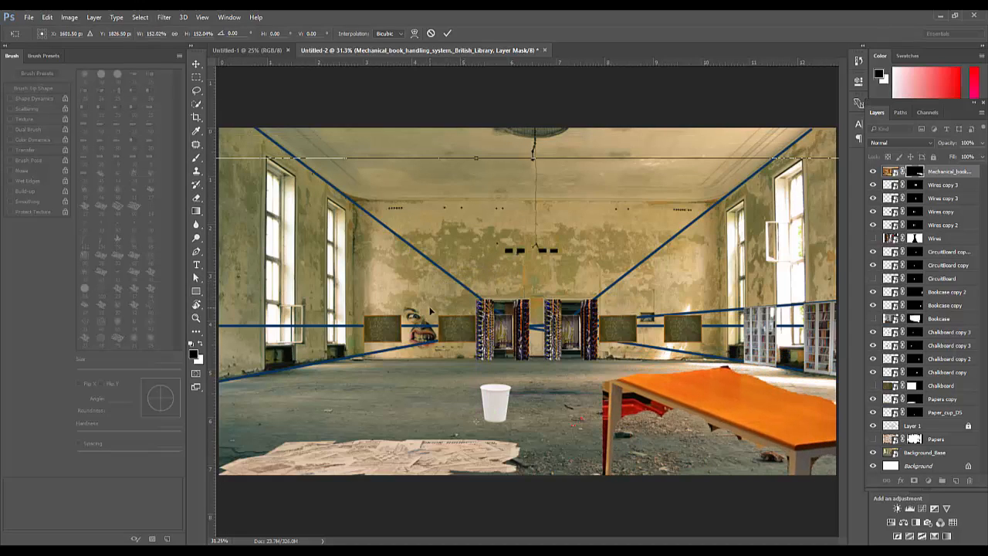
key(Return)
key(b)
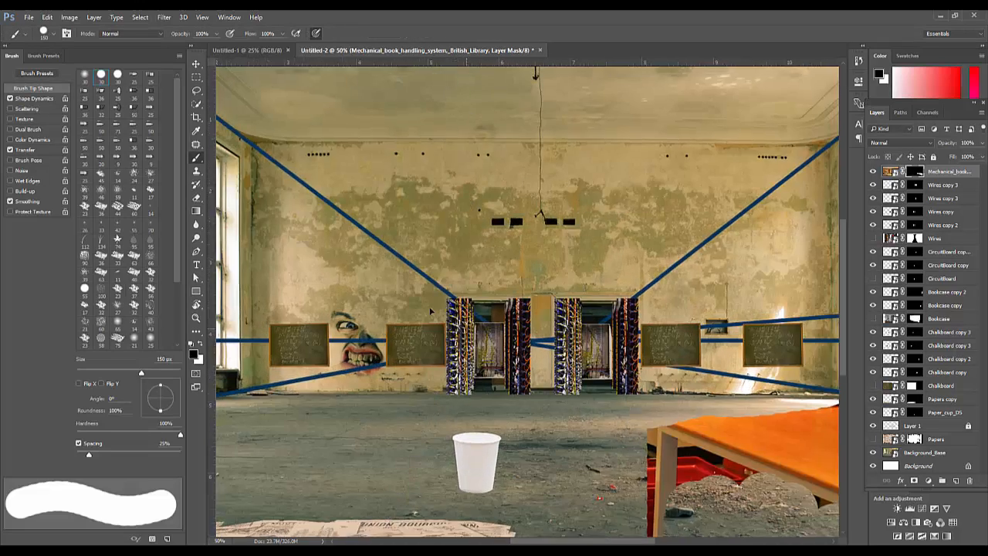
- Distort the table layer by pulling its two right corners outward to about 103% width and 107% height
key(ctrl+minus)
key(ctrl+t)
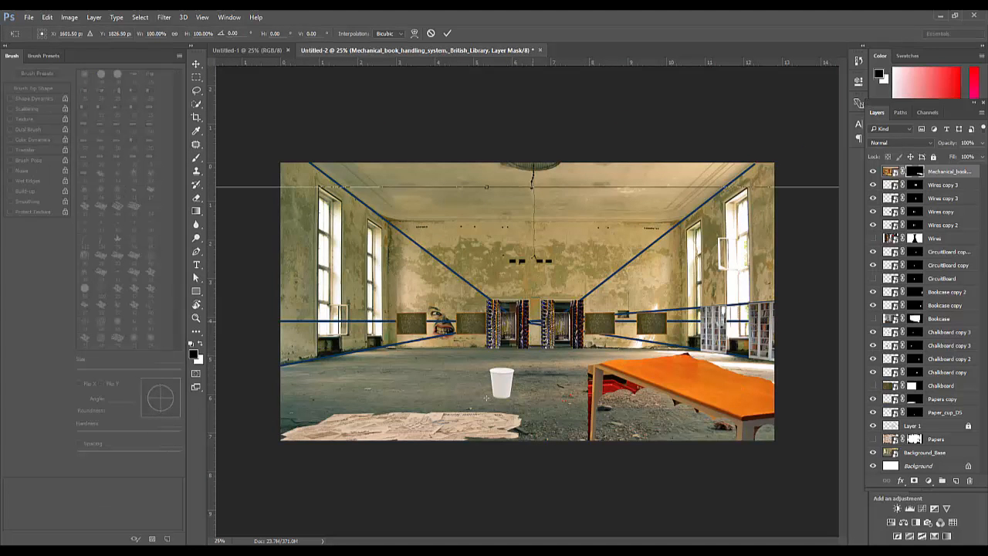
key(ctrl+minus)
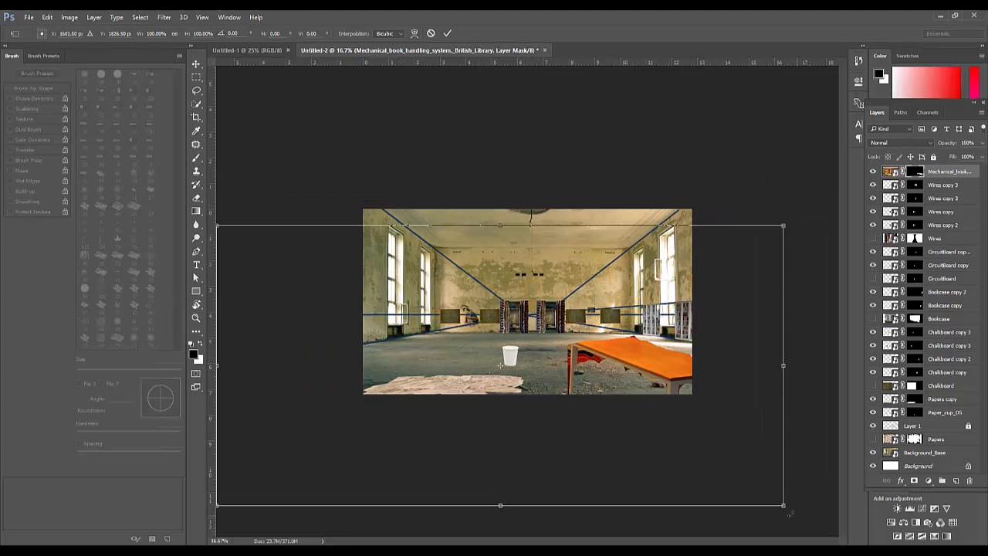
mouse_move(785, 508)
mouse_down()
mouse_move(818, 521)
mouse_move(800, 517)
mouse_up()
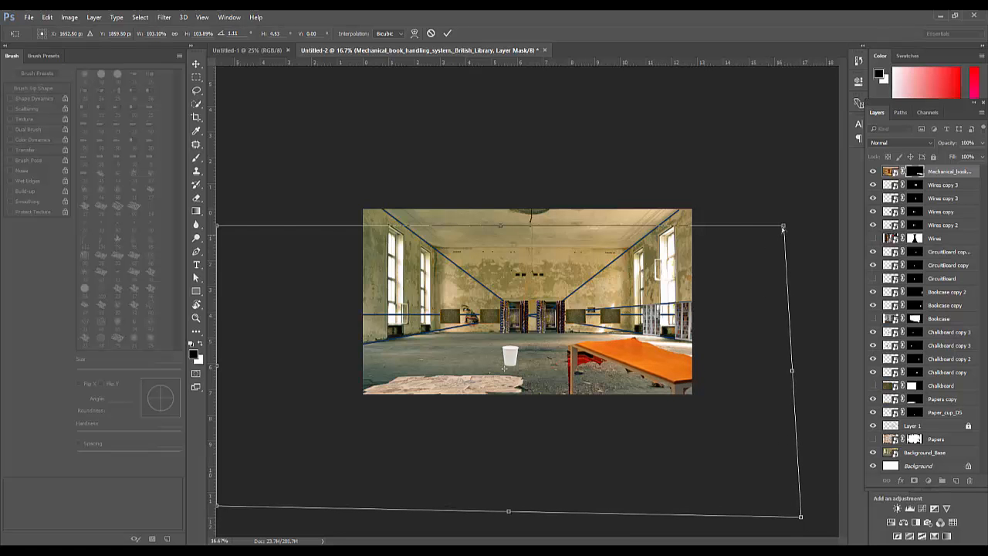
mouse_move(783, 229)
mouse_down()
mouse_move(763, 244)
mouse_move(764, 232)
mouse_move(776, 224)
mouse_move(771, 243)
mouse_move(796, 218)
mouse_up()
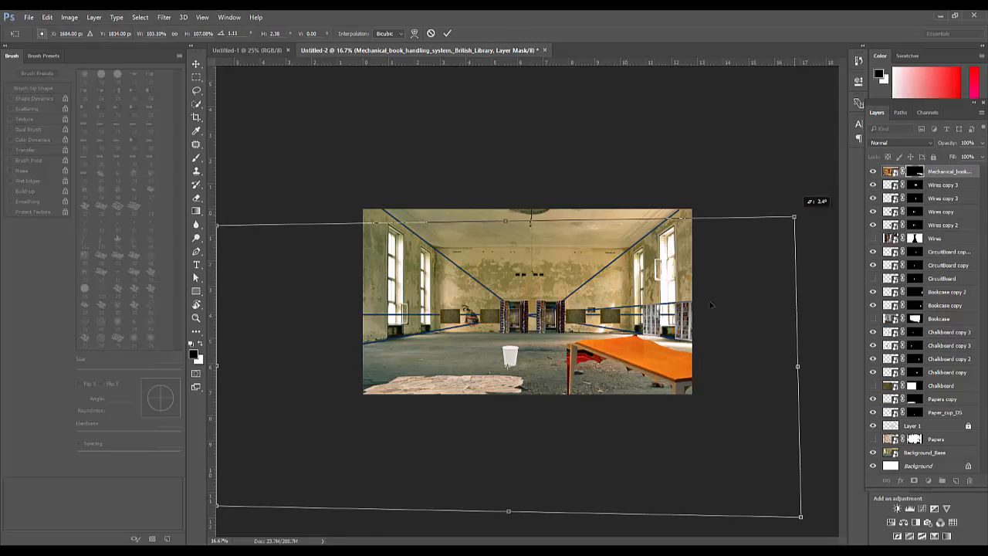
- Scale the table layer to about 69% width and 72% height, place it at the hall's lower right edge, and apply
drag(673, 356, 667, 328)
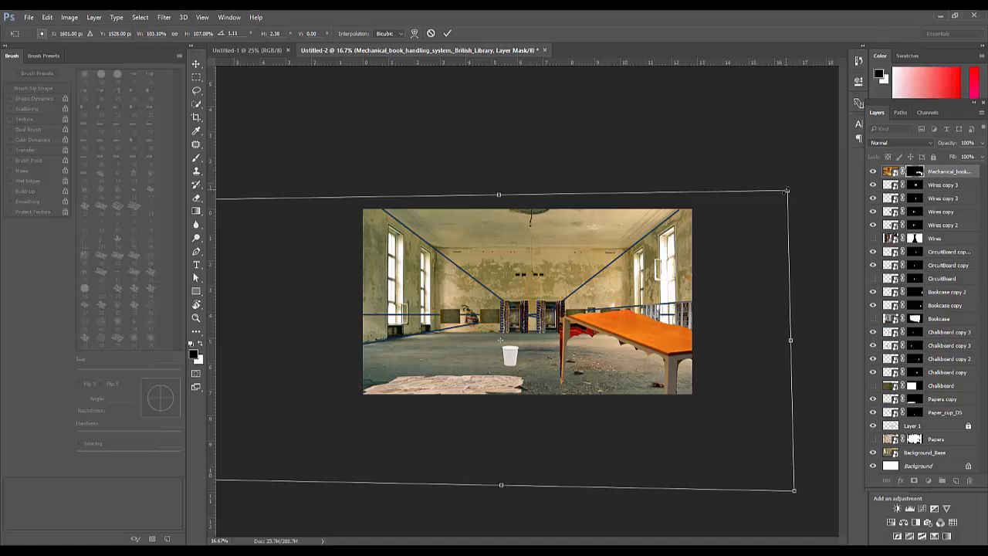
drag(787, 189, 692, 239)
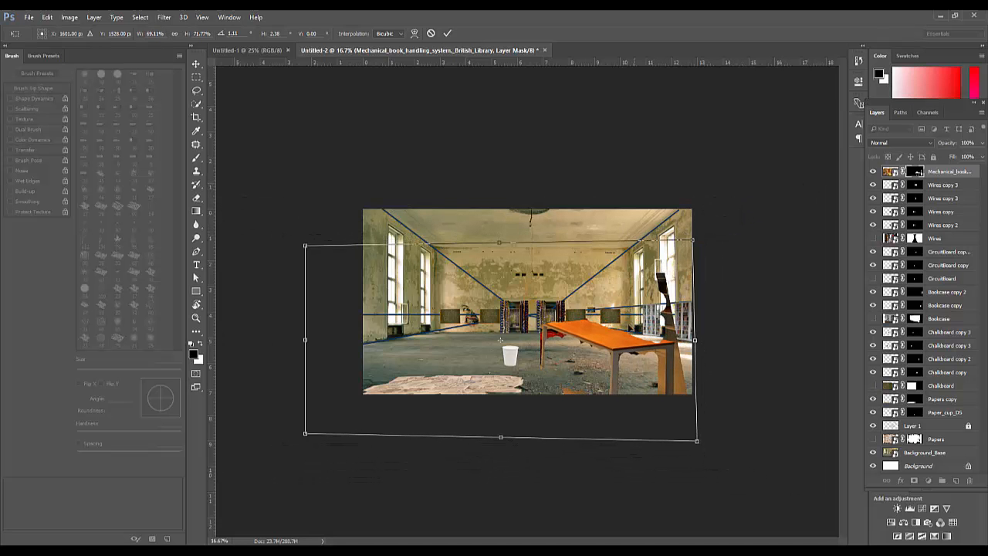
drag(625, 325, 658, 352)
key(b)
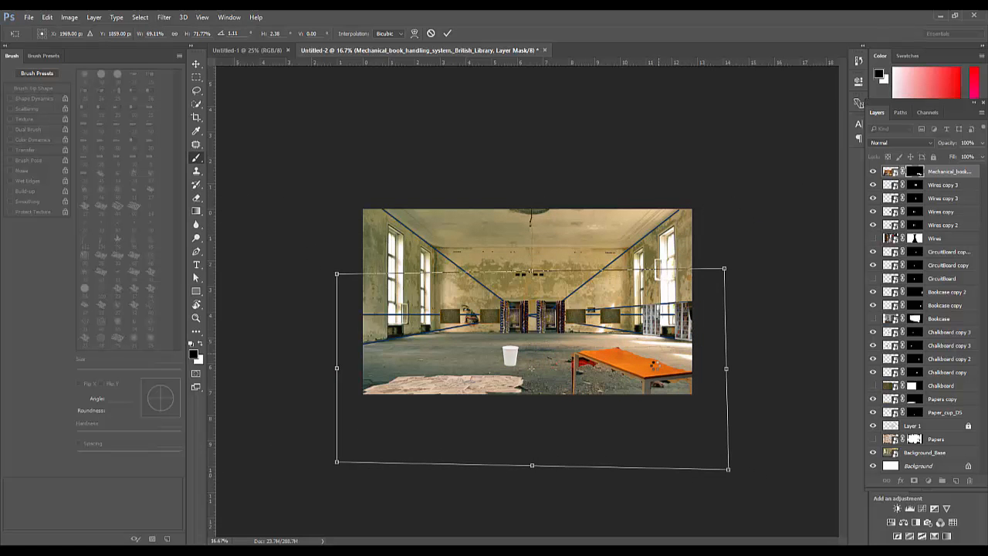
key(Return)
- Move the orange table slightly up and mask out the leftover scraps under its tabletop and beside its left leg
scroll(658, 352, up, 4)
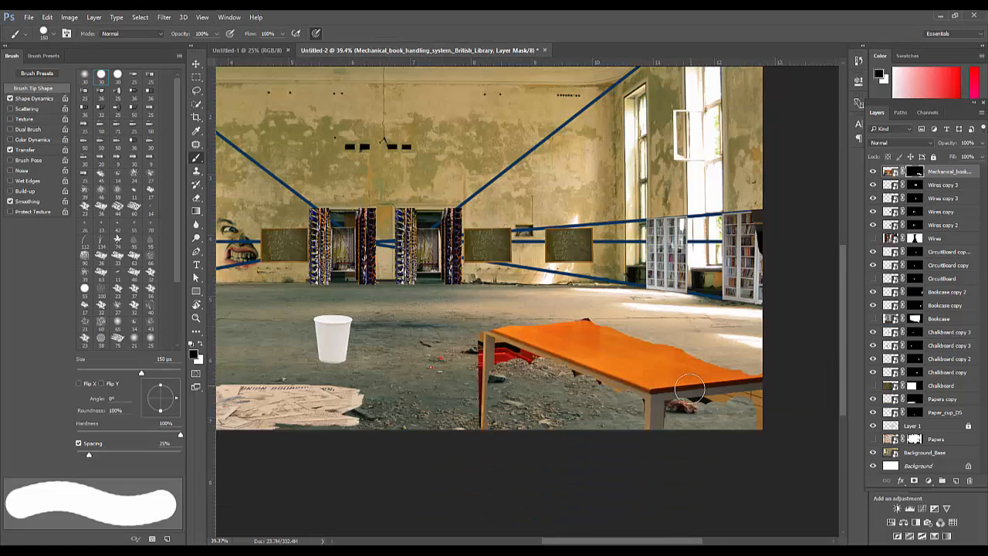
drag(685, 371, 691, 349)
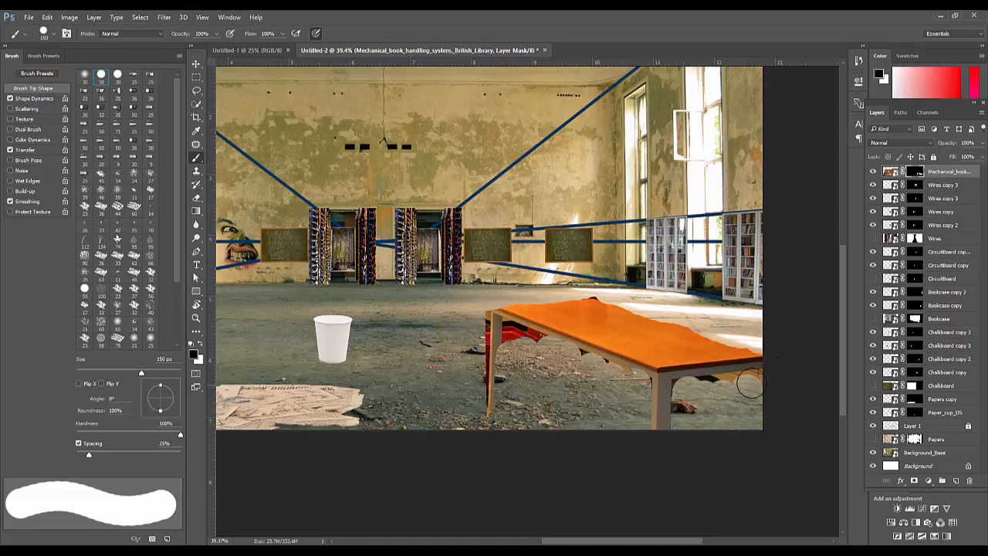
drag(575, 374, 648, 398)
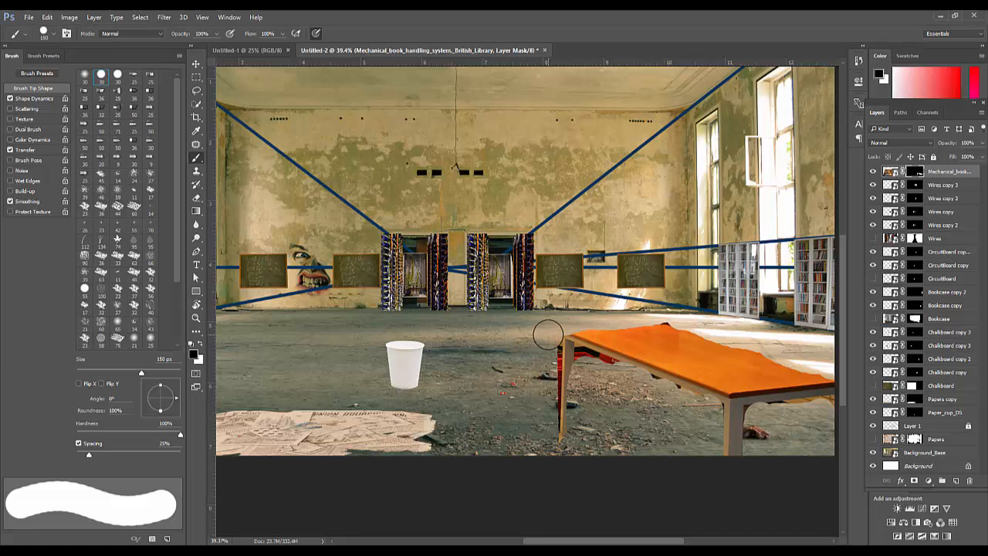
drag(548, 333, 540, 468)
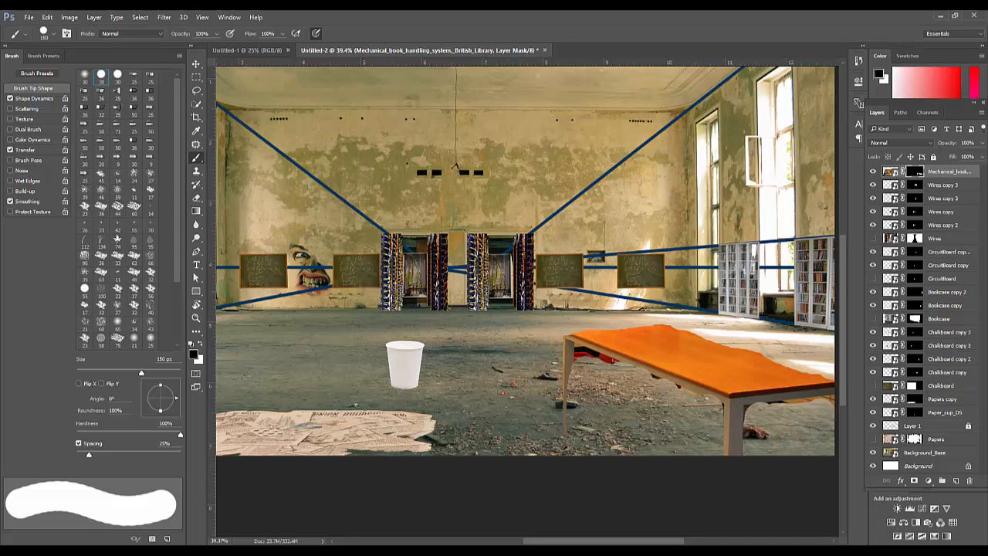
- Place the golden Maria robot image from Metropolis into the composite as a new layer
drag(227, 345, 446, 308)
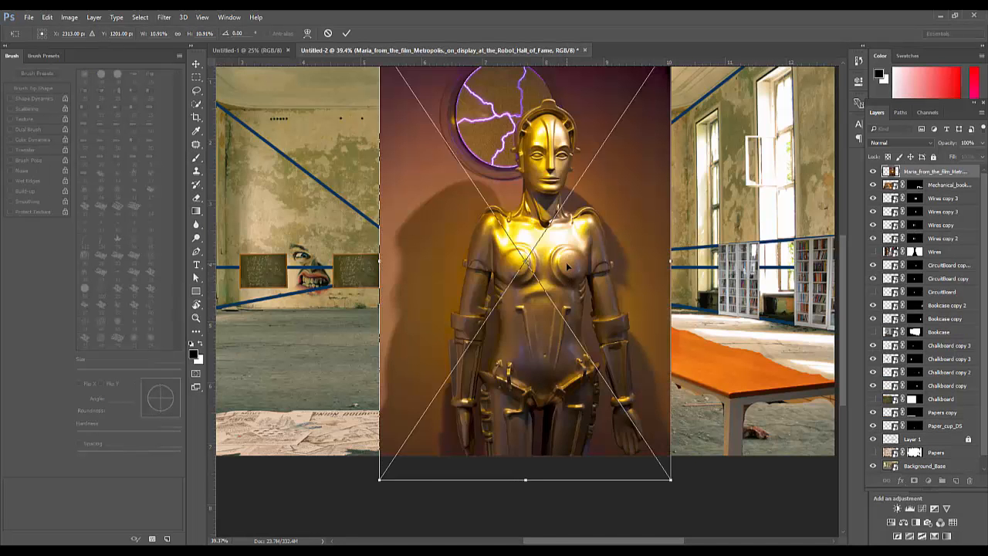
key(b)
key(Return)
key(w)
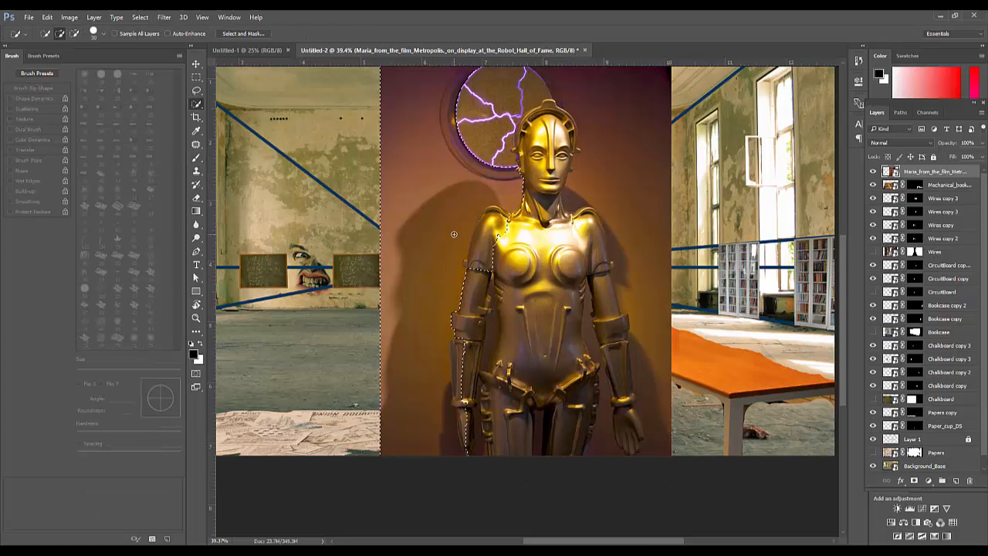
click(164, 17)
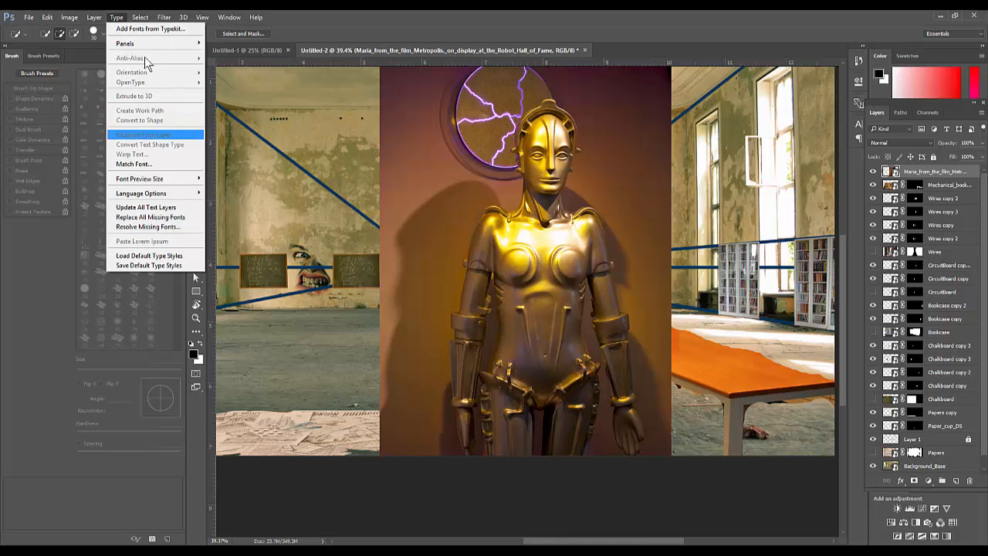
click(140, 17)
click(162, 117)
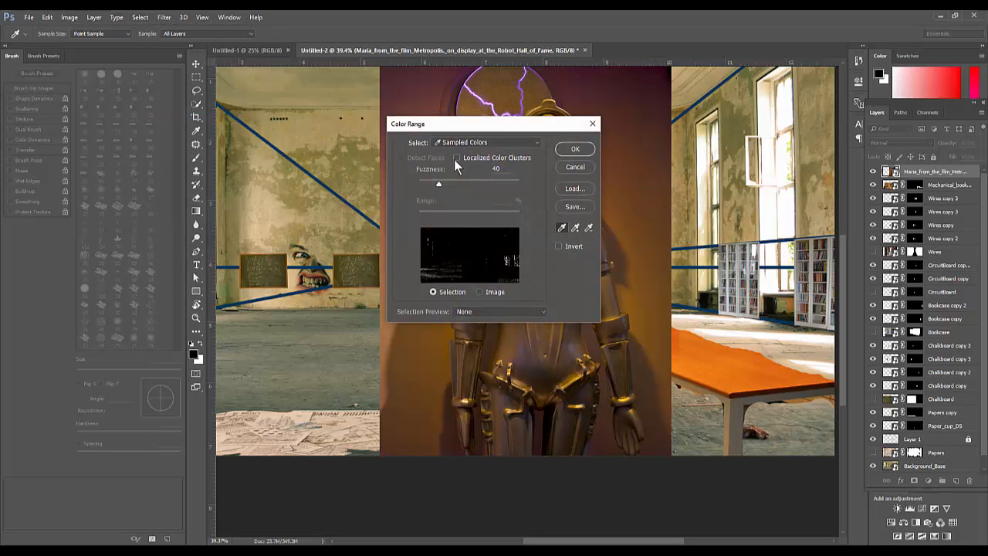
click(408, 97)
drag(475, 181, 418, 222)
click(587, 166)
- Add a layer mask to the robot layer and paint out most of the surrounding background with a 600 px brush
key(b)
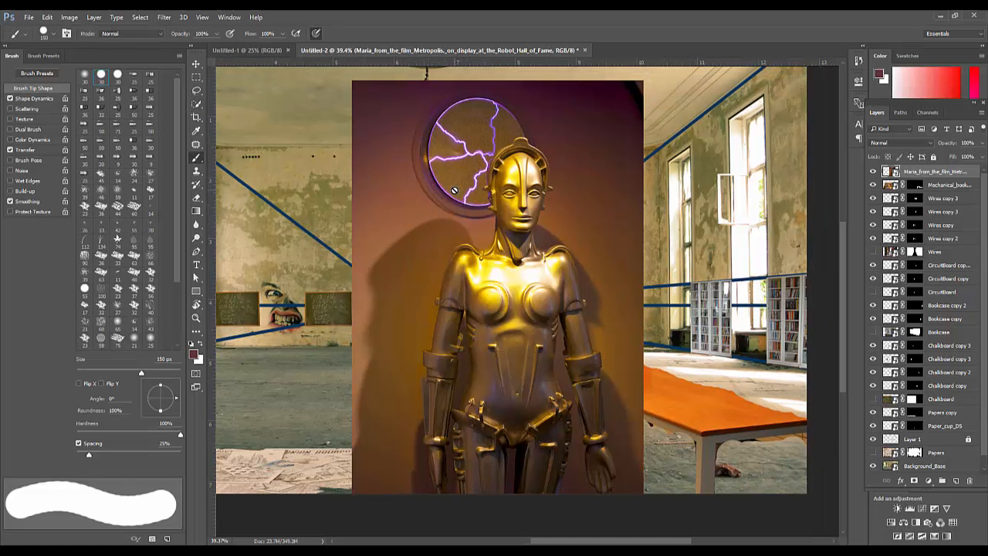
click(914, 480)
mouse_move(419, 165)
mouse_down()
mouse_move(408, 111)
mouse_move(541, 89)
mouse_move(640, 254)
mouse_move(613, 386)
mouse_move(667, 502)
mouse_up()
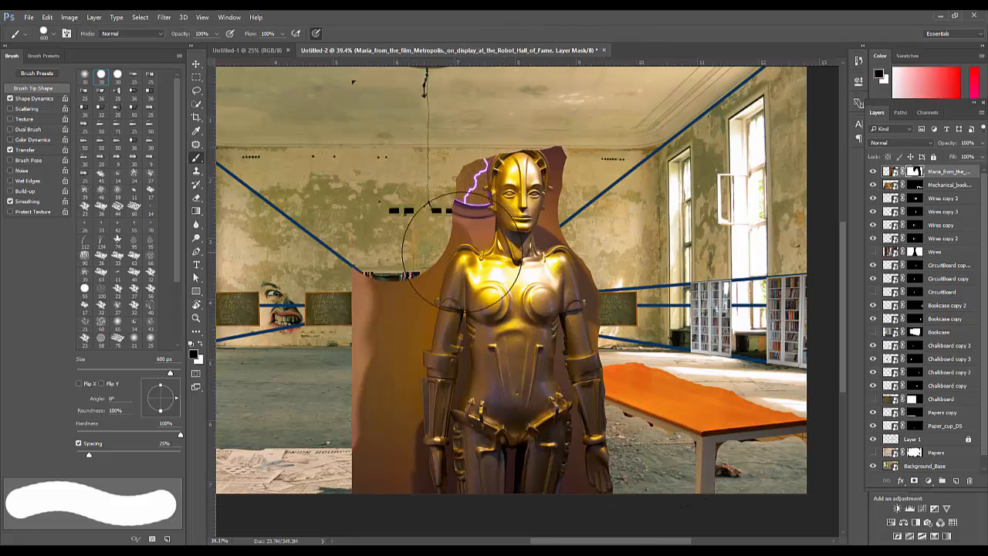
drag(391, 253, 353, 544)
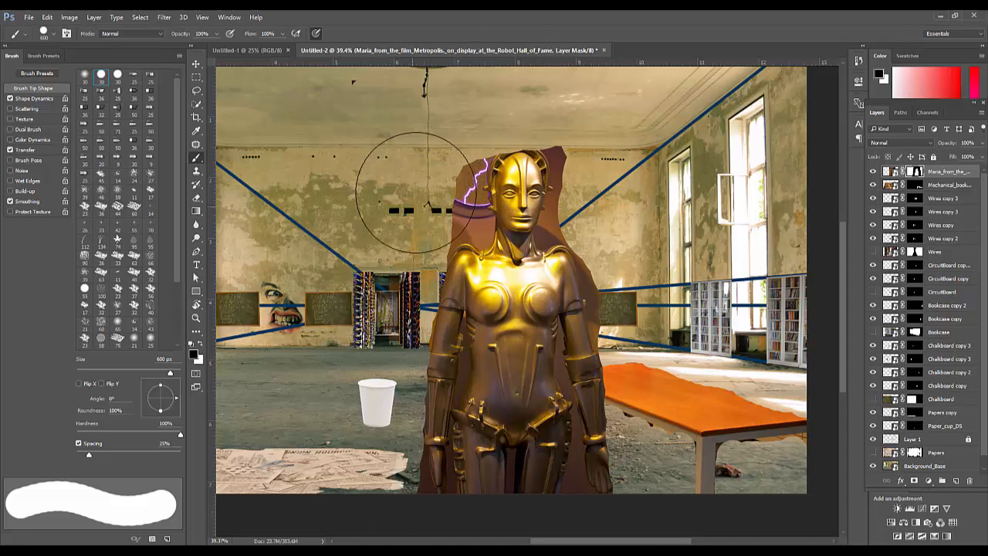
- Reduce the brush to 150 px and mask out the remaining background close around the robot's head, shoulders and arm
key(bracketleft)
key(bracketleft)
key(bracketleft)
key(bracketleft)
key(bracketleft)
key(bracketleft)
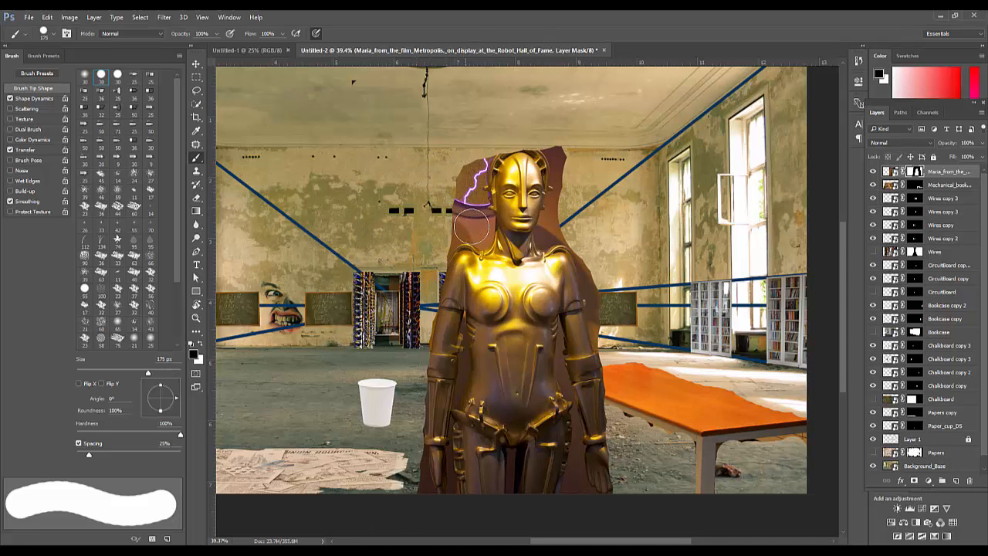
key(bracketleft)
mouse_move(472, 227)
mouse_down()
mouse_move(457, 193)
mouse_move(463, 170)
mouse_move(472, 208)
mouse_move(490, 141)
mouse_up()
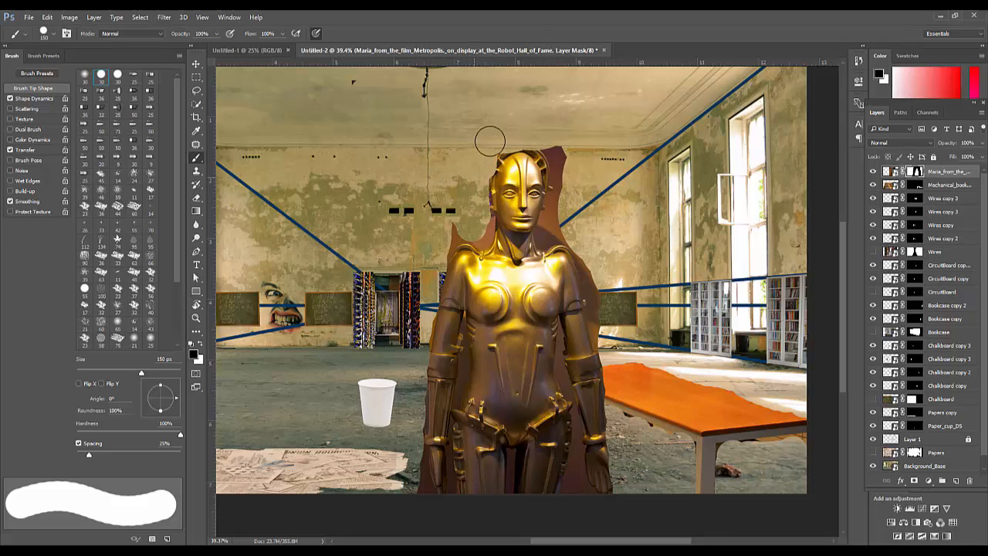
mouse_move(551, 142)
mouse_down()
mouse_move(563, 151)
mouse_move(578, 212)
mouse_move(569, 224)
mouse_move(561, 214)
mouse_up()
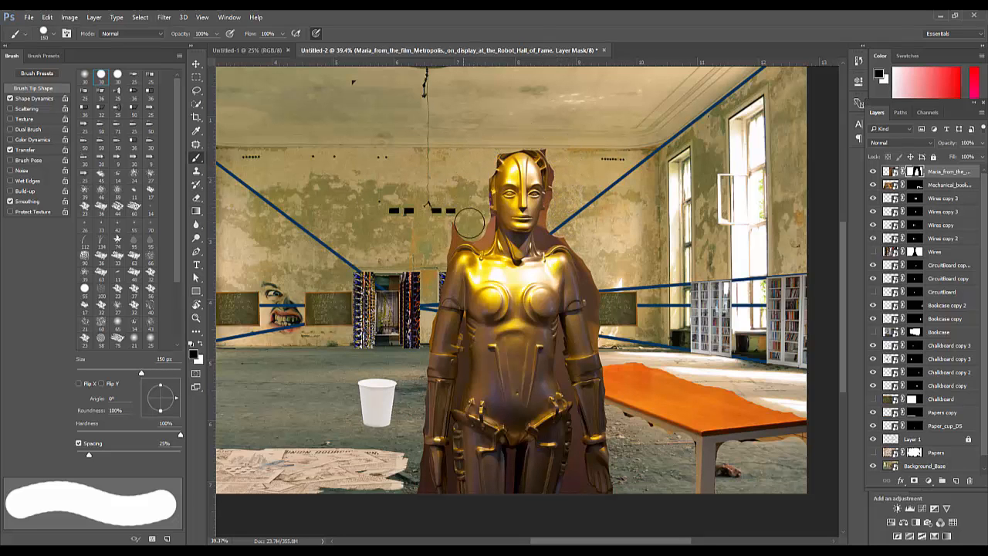
mouse_move(588, 245)
mouse_down()
mouse_move(593, 299)
mouse_move(630, 395)
mouse_move(625, 413)
mouse_move(575, 442)
mouse_up()
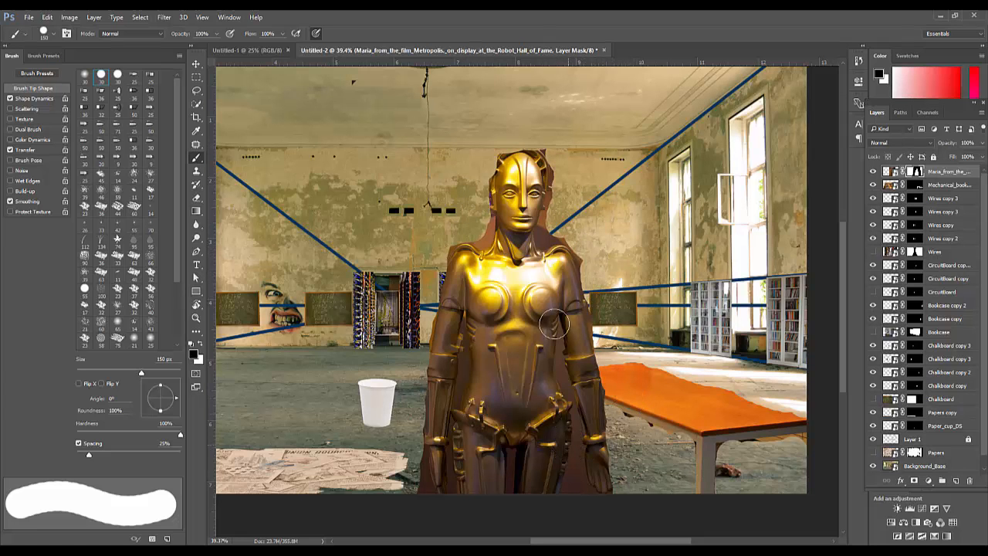
key(ctrl+t)
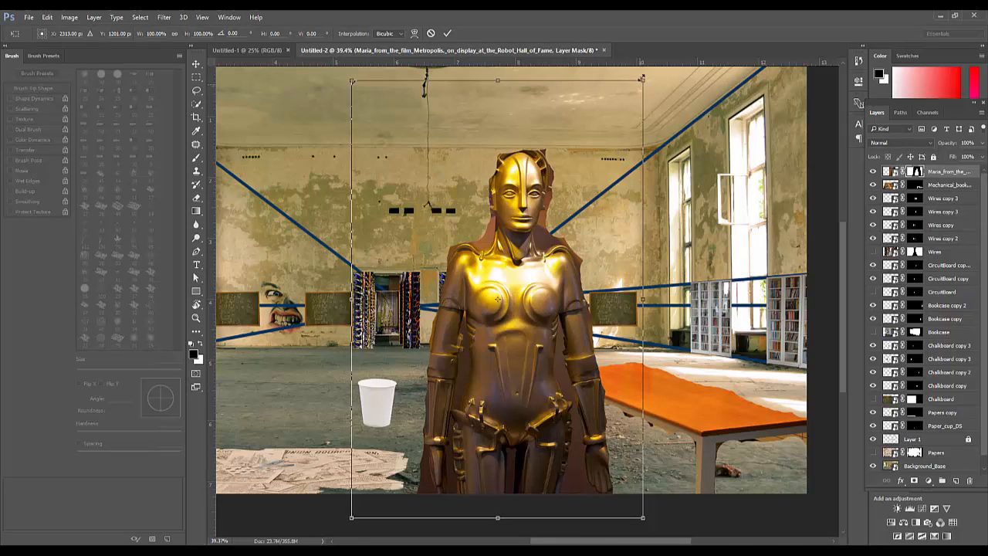
drag(642, 78, 530, 205)
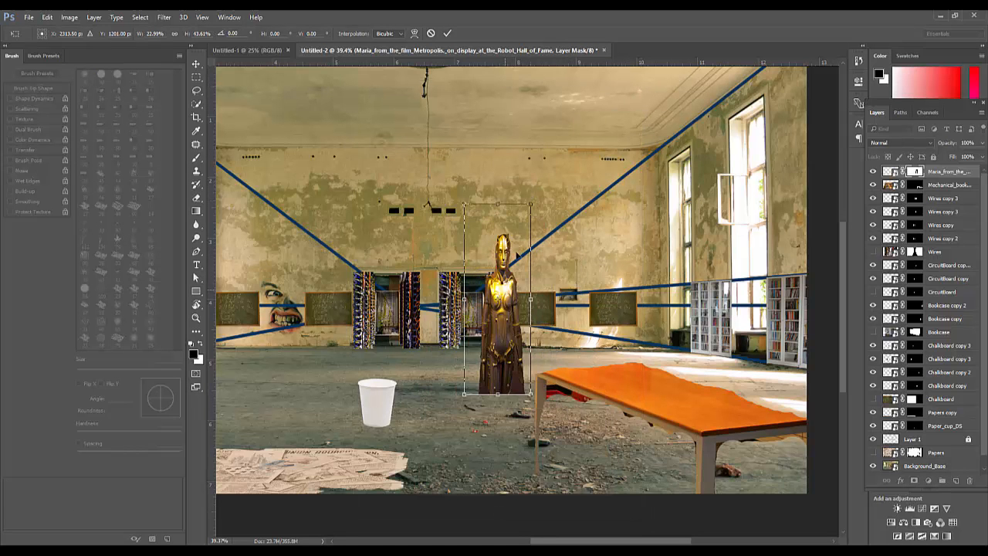
key(Escape)
- Scale the robot down proportionally and position it at the hall's right edge, in front of the bookcases and table
key(ctrl+t)
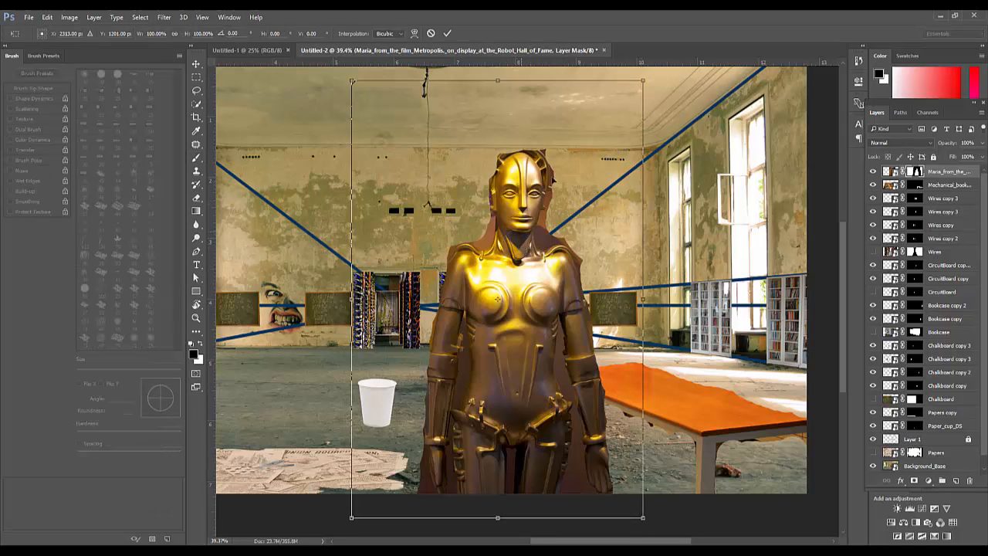
drag(627, 93, 547, 224)
drag(523, 298, 799, 432)
drag(725, 360, 613, 117)
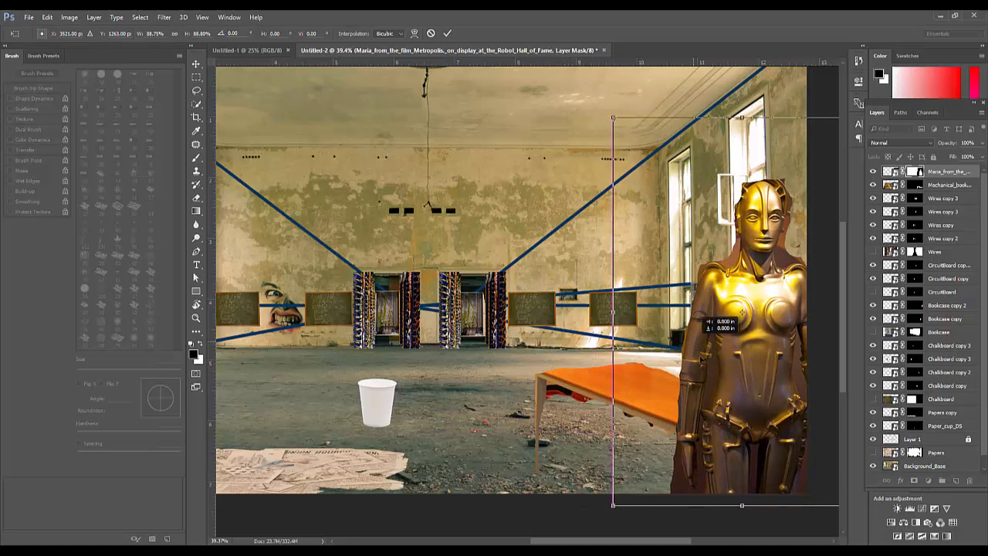
drag(742, 312, 738, 356)
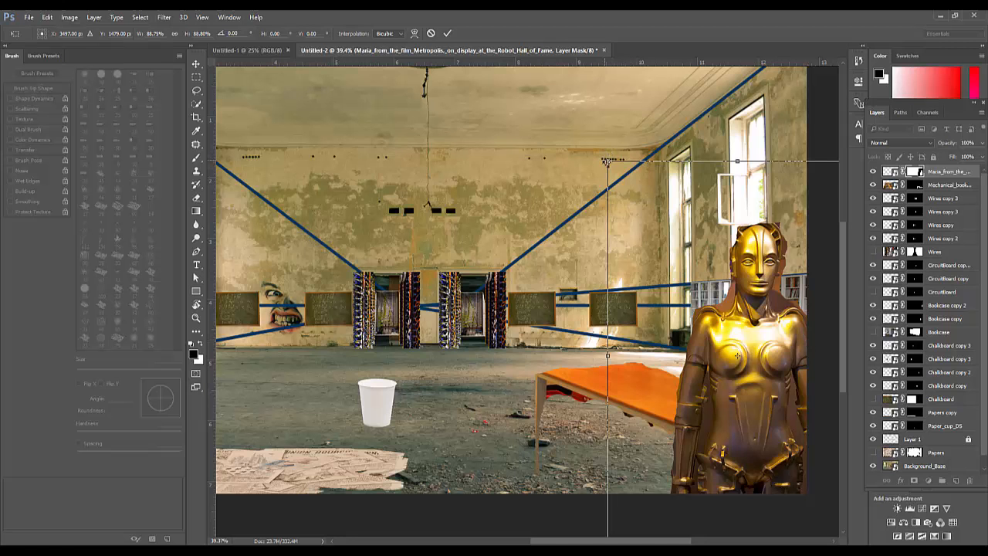
drag(608, 162, 652, 227)
key(Tab)
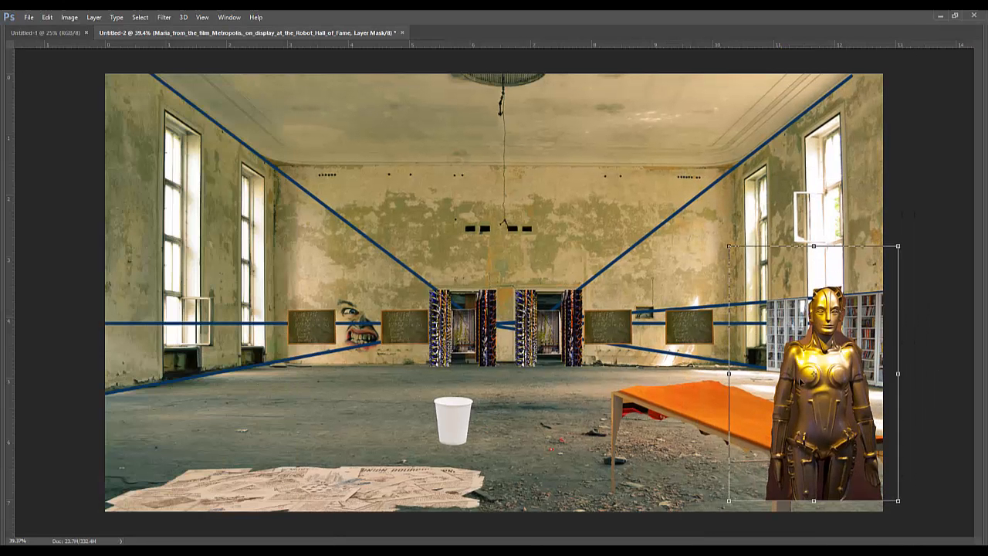
- Move the robot to the hall's left rear corner and shrink it to the scale of the chalkboards
drag(801, 378, 249, 308)
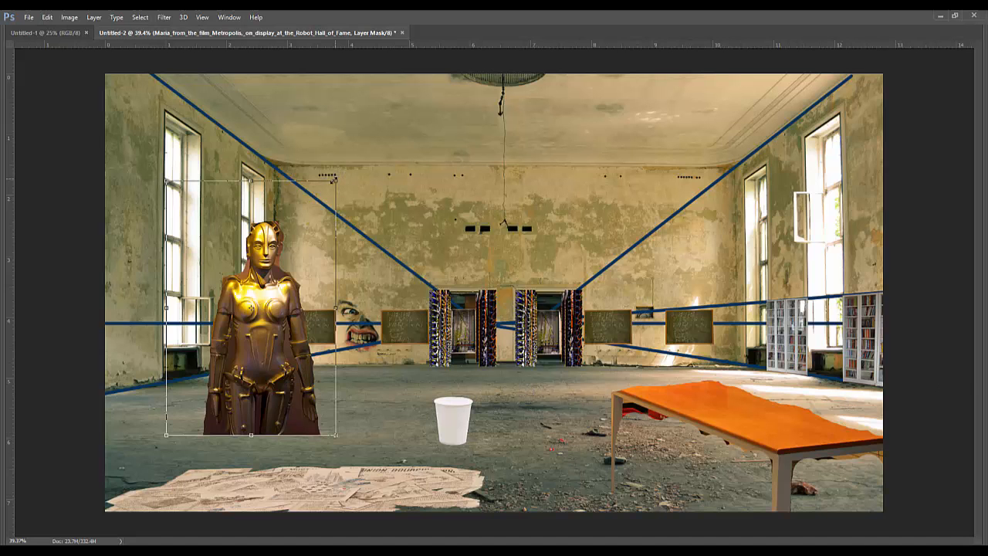
drag(334, 180, 291, 247)
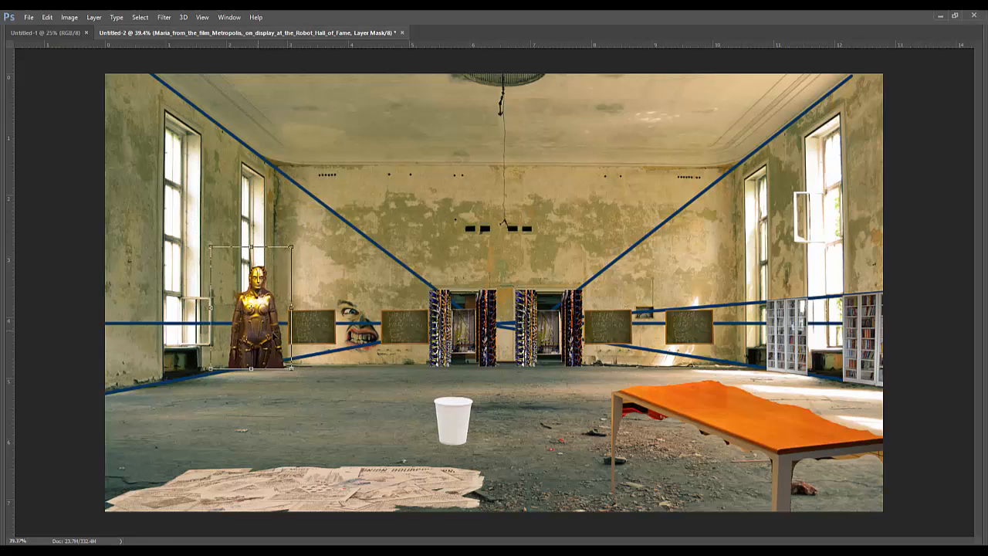
drag(251, 308, 270, 308)
drag(304, 252, 248, 302)
- Rotate the small robot so it lies diagonally by the left rear wall below the chalkboard, and apply the transform
drag(251, 345, 337, 316)
drag(285, 288, 282, 290)
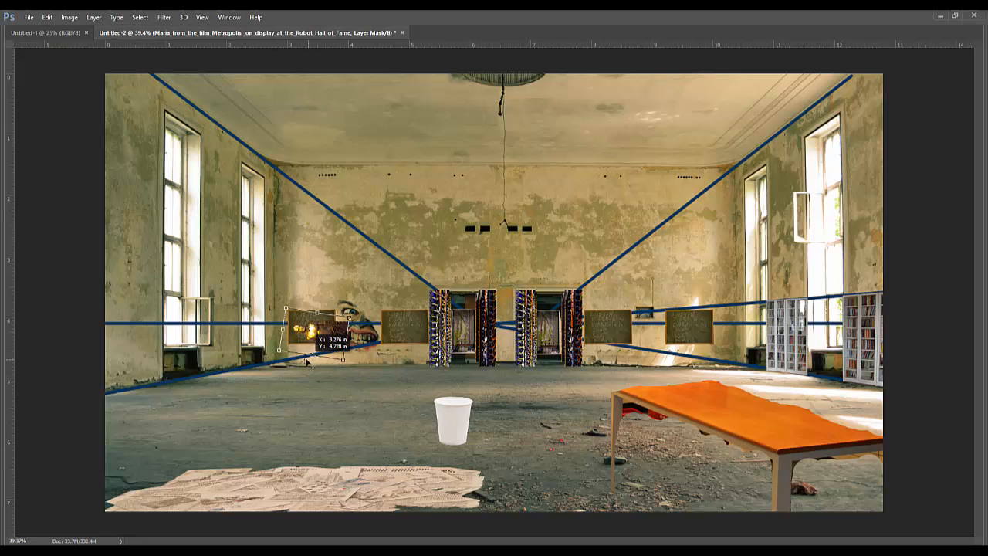
mouse_move(313, 357)
mouse_down()
mouse_move(300, 383)
mouse_move(304, 369)
mouse_up()
drag(273, 315, 282, 314)
drag(292, 351, 284, 347)
drag(270, 313, 274, 310)
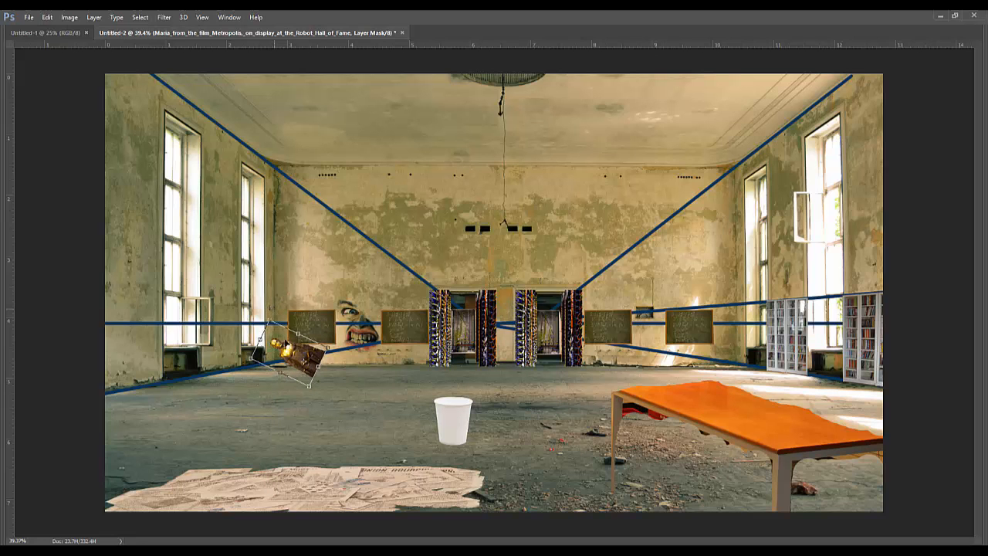
key(Return)
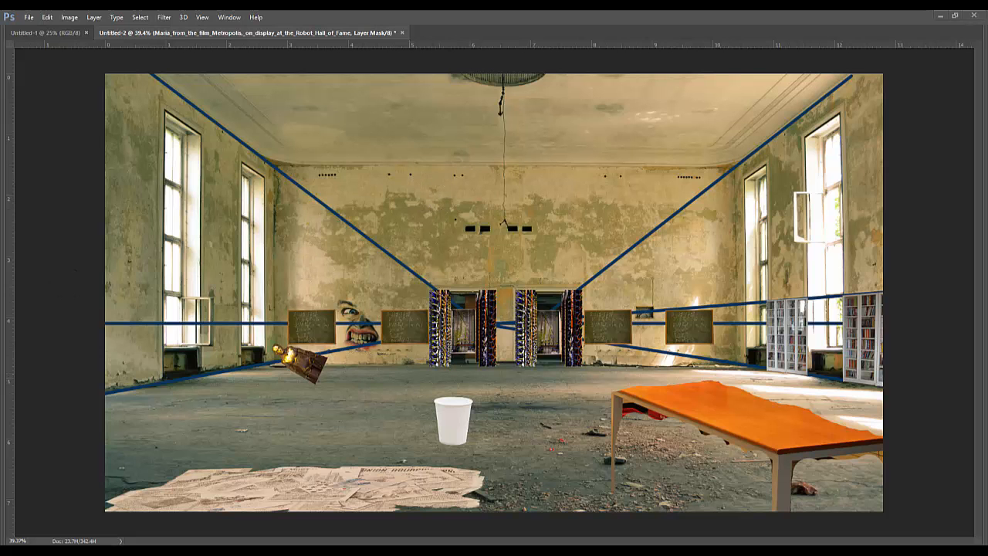
- Place the elevator-shaft-1649701_960_720 image into the composite and shift it slightly right and down
drag(336, 280, 776, 192)
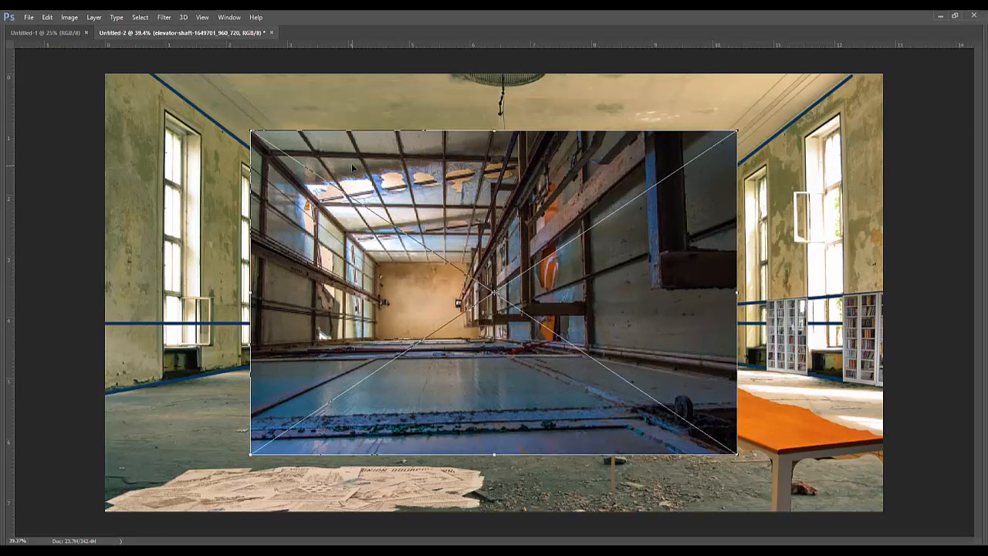
key(Return)
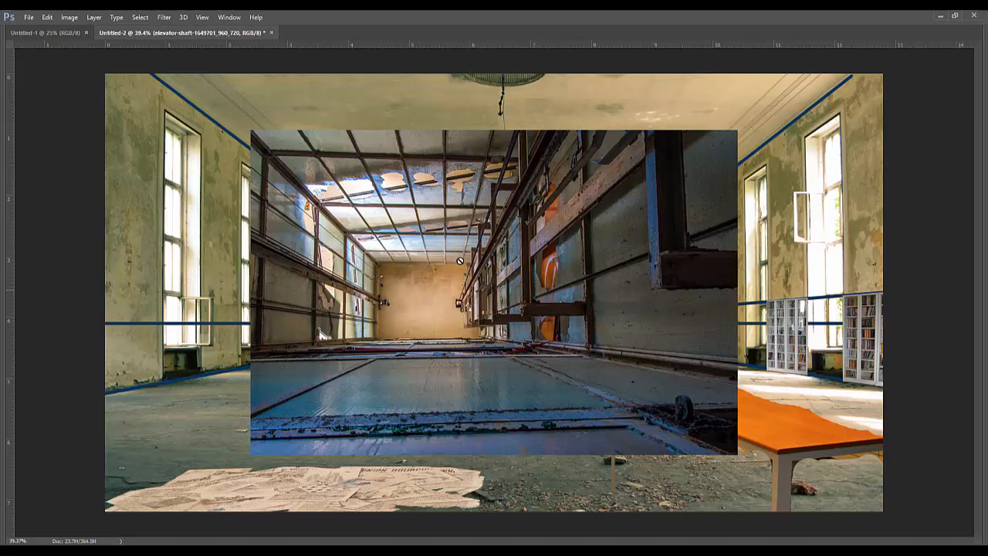
click(460, 261)
key(Return)
drag(505, 191, 553, 112)
drag(402, 222, 441, 325)
- Rotate the elevator shaft image 90° clockwise, position it upright just right of the hall's centre, and apply the transform
key(ctrl+t)
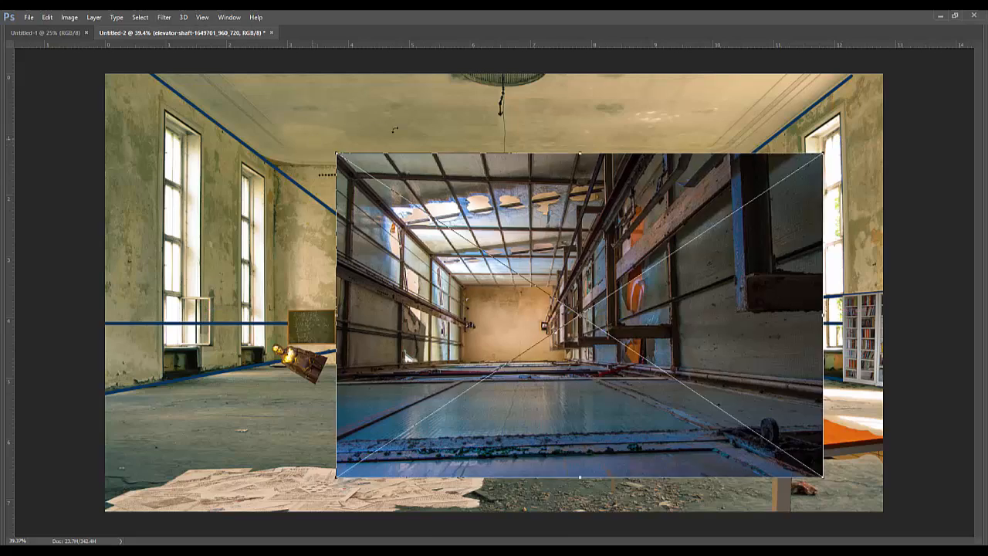
drag(319, 151, 693, 164)
drag(604, 155, 663, 207)
drag(593, 231, 471, 224)
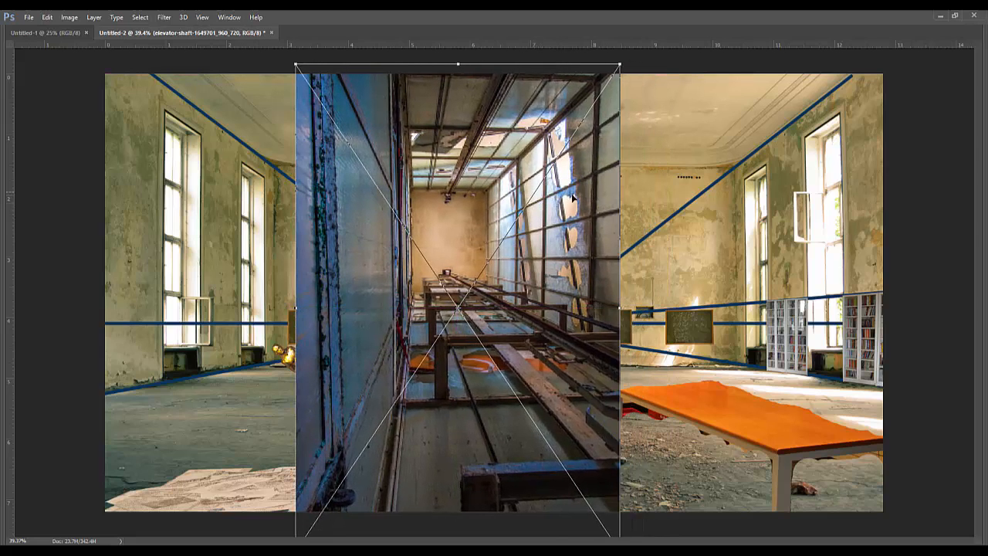
drag(574, 198, 674, 199)
key(Return)
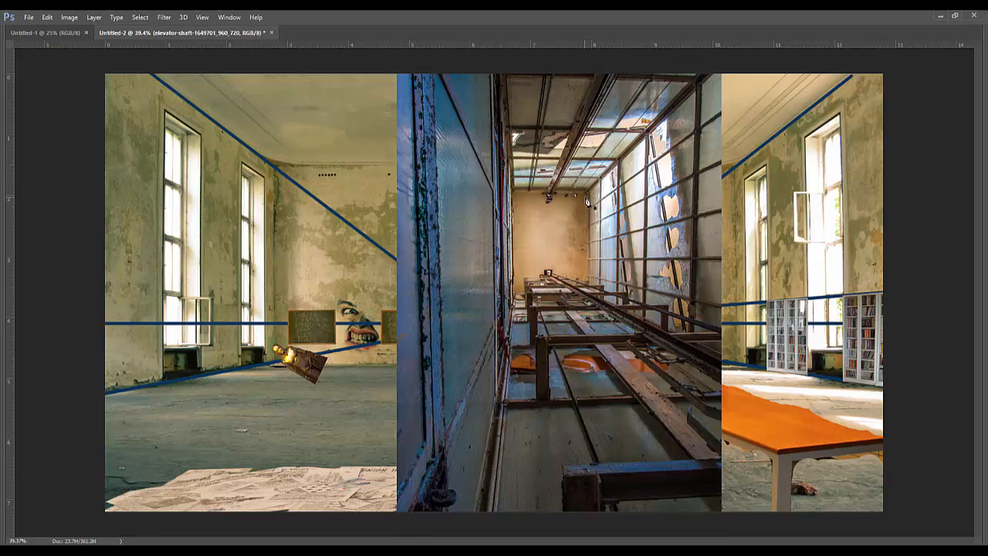
- Outline the elevator shaft's side walls and lower part with a Pen tool path, leaving out the glazed ceiling
click(726, 65)
click(728, 455)
click(375, 446)
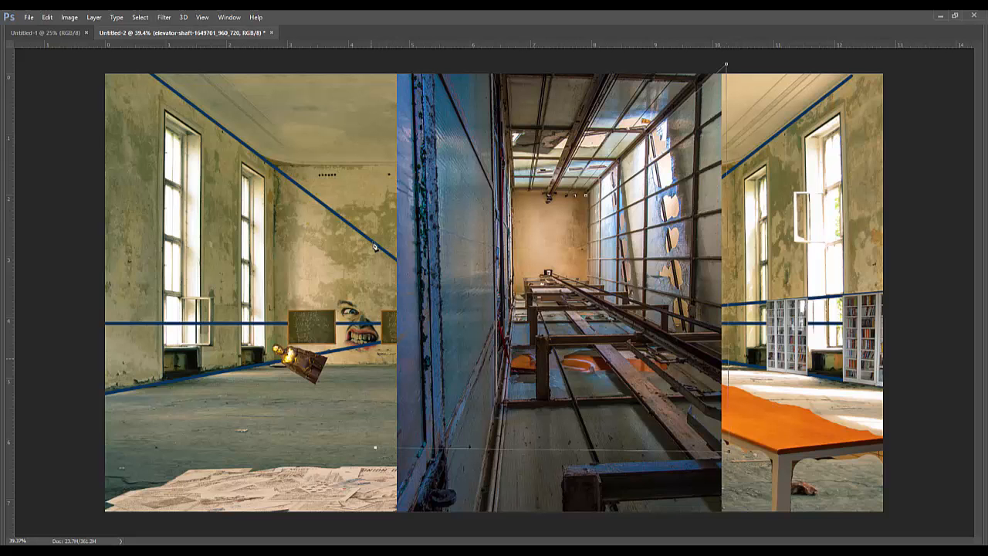
click(365, 68)
click(503, 67)
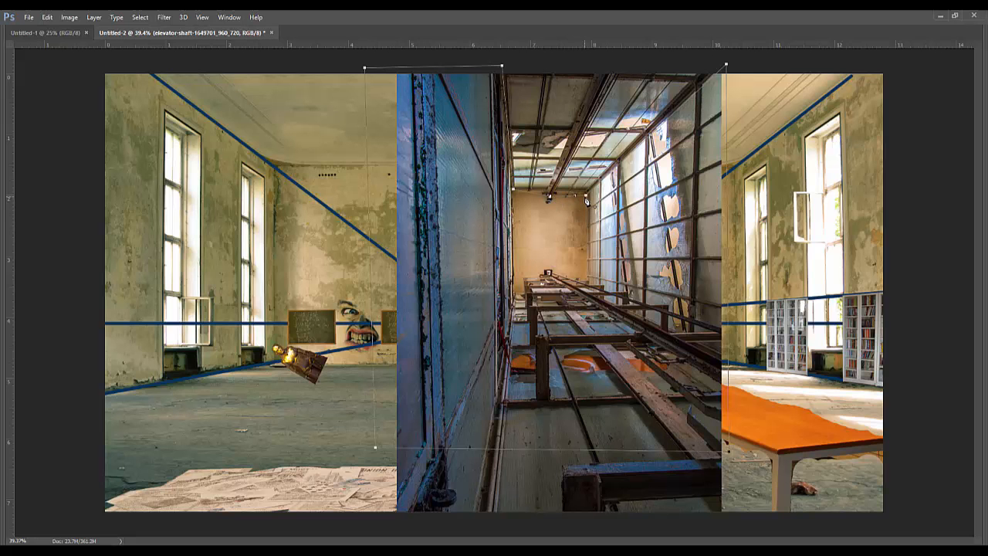
- Save the work path drawn around the elevator shaft's walls under the name ElevatorShaft
key(Escape)
key(Tab)
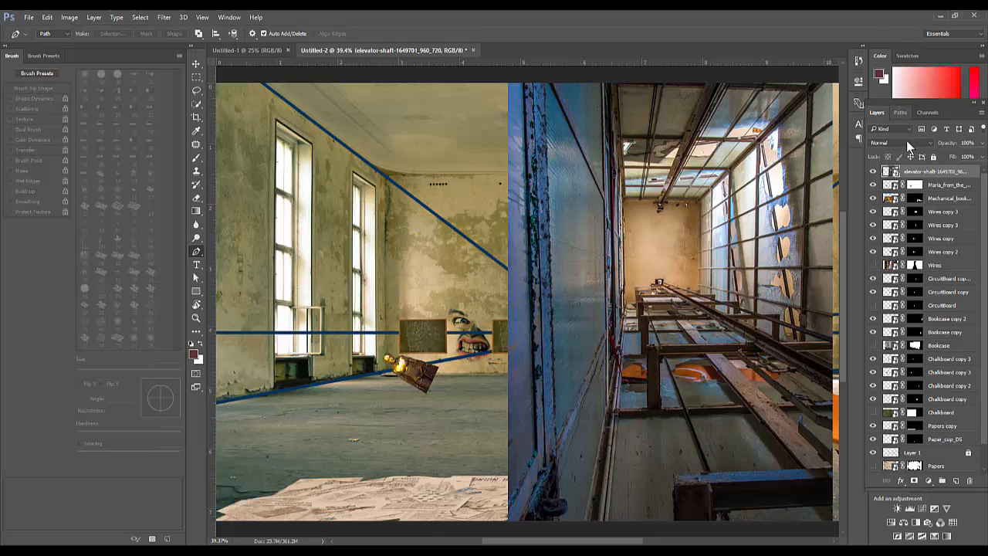
click(901, 112)
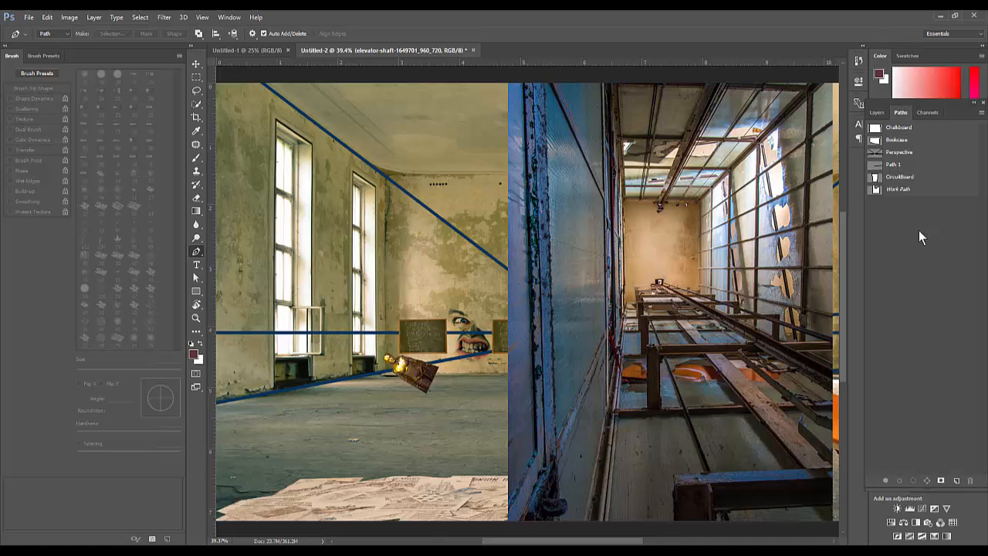
double_click(896, 188)
text(Eleva)
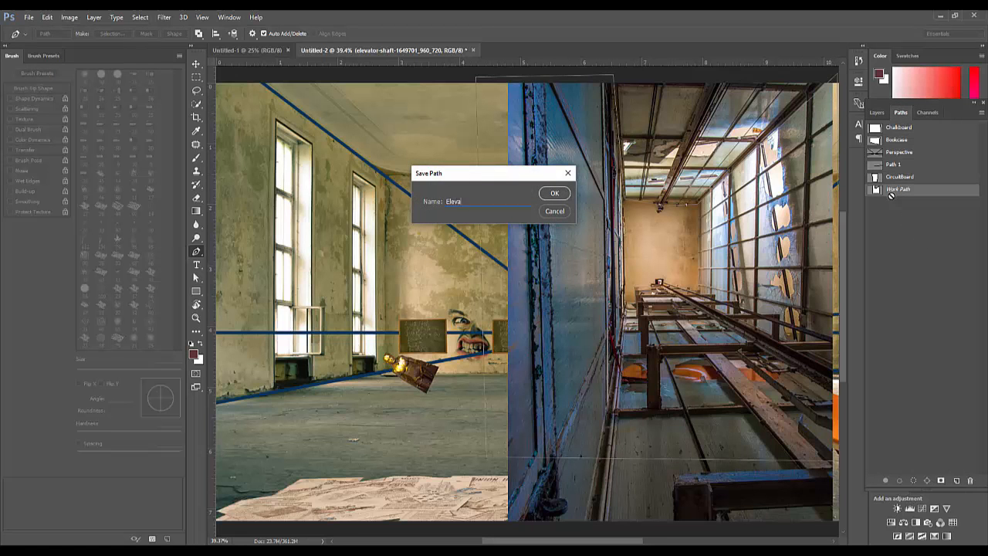
text(torShaft)
key(Return)
- Load the ElevatorShaft path as a selection, add it as a layer mask on the elevator shaft, and invert the mask
ctrl+click(876, 191)
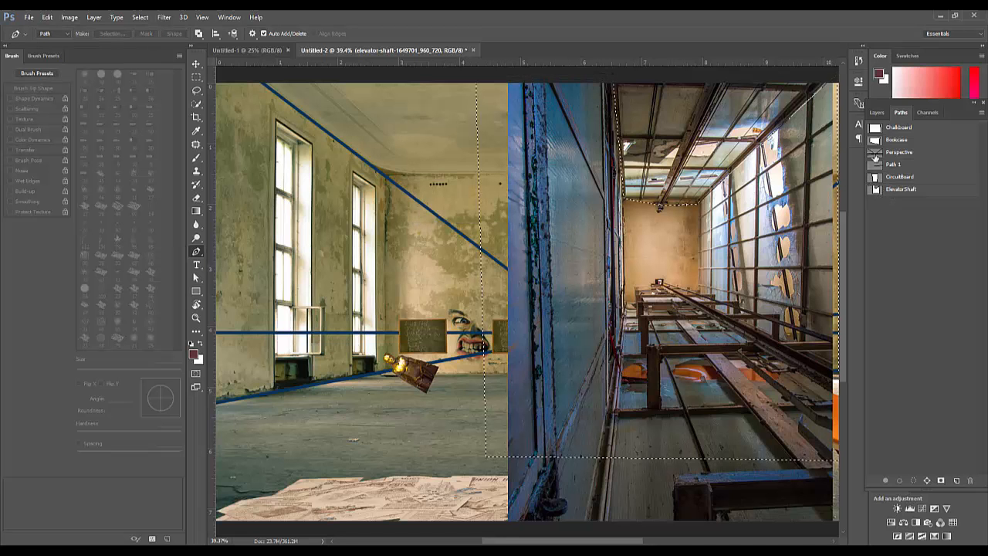
click(878, 112)
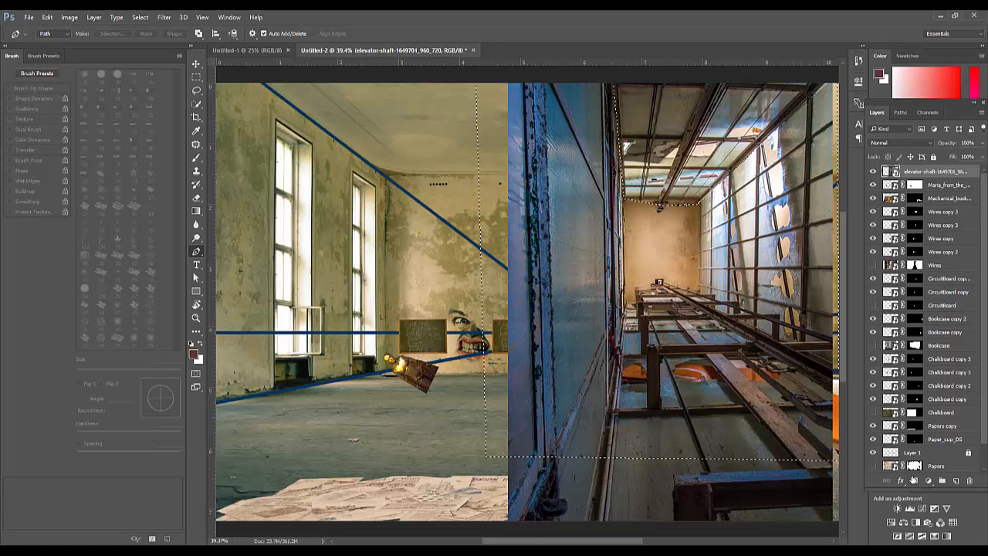
click(915, 480)
key(ctrl+z)
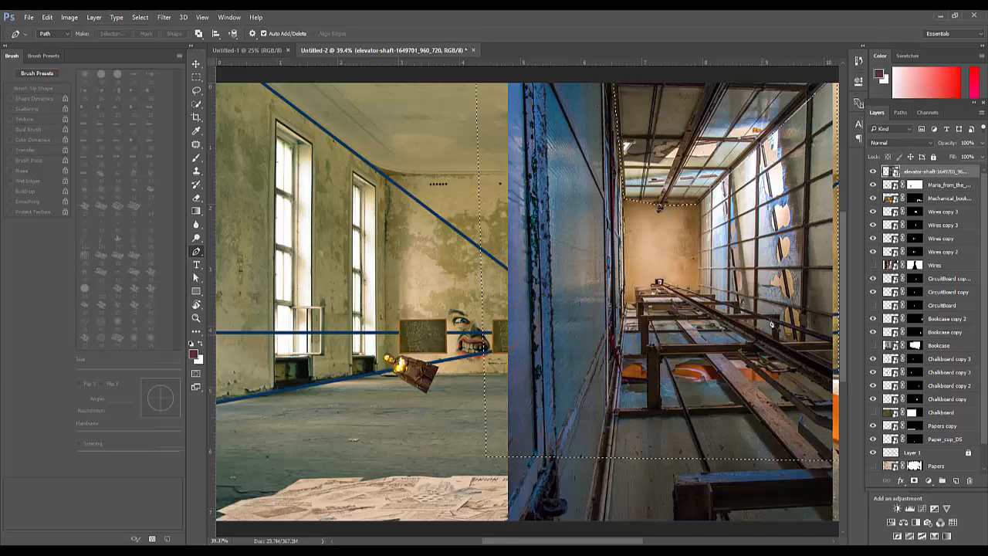
click(914, 480)
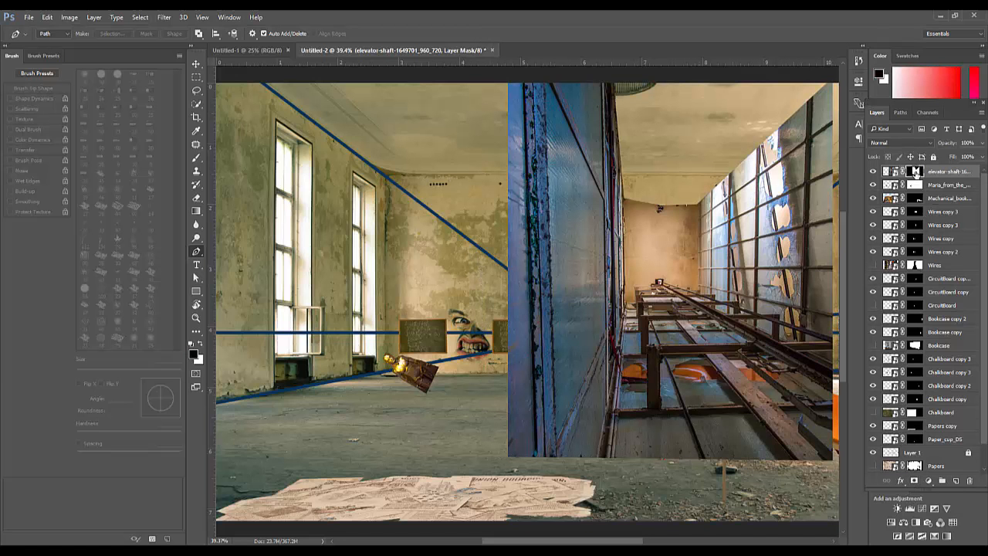
key(ctrl+i)
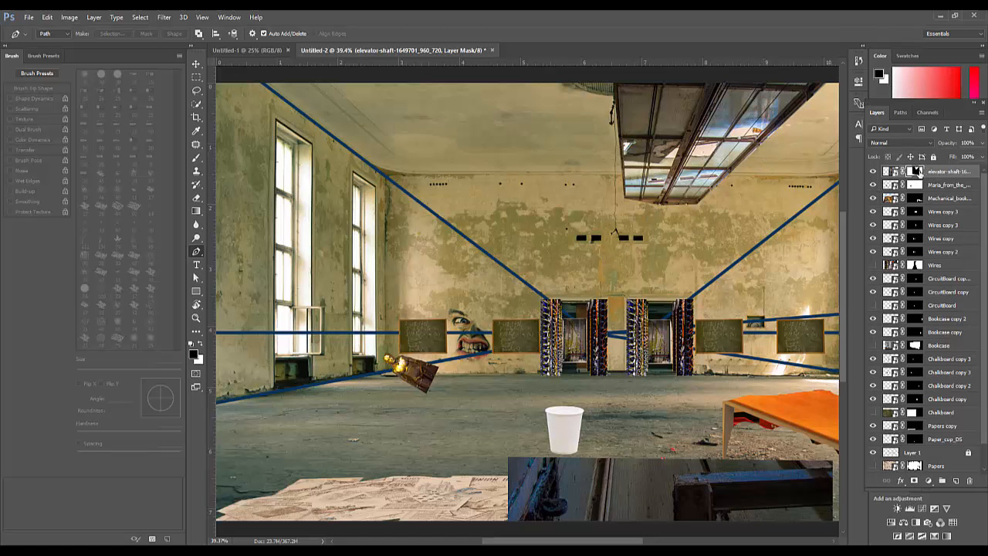
- Paint out the shaft's leftover lower strip on its mask with a large hard brush, and move the skylight up and right
key(ctrl+minus)
key(ctrl+minus)
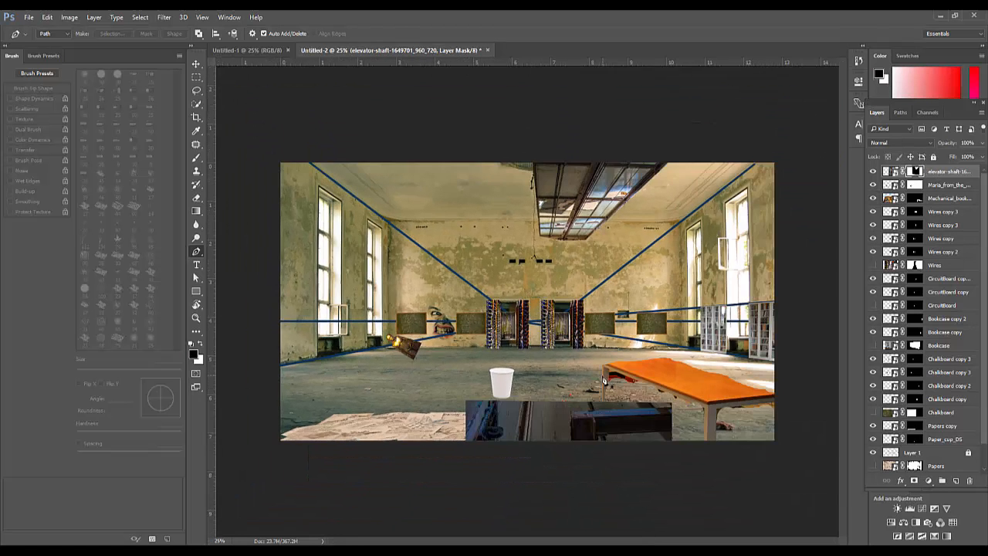
key(b)
key(])
key(])
key(])
key(])
key(])
key(])
key(])
key(])
key(])
key(])
key(])
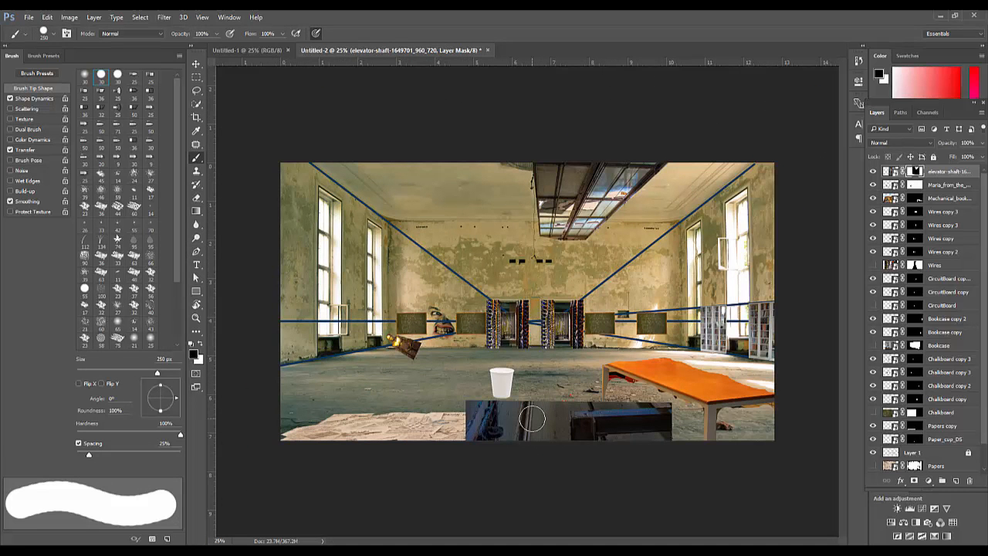
mouse_move(493, 413)
mouse_down()
mouse_move(597, 429)
mouse_move(600, 450)
mouse_move(623, 406)
mouse_move(600, 468)
mouse_up()
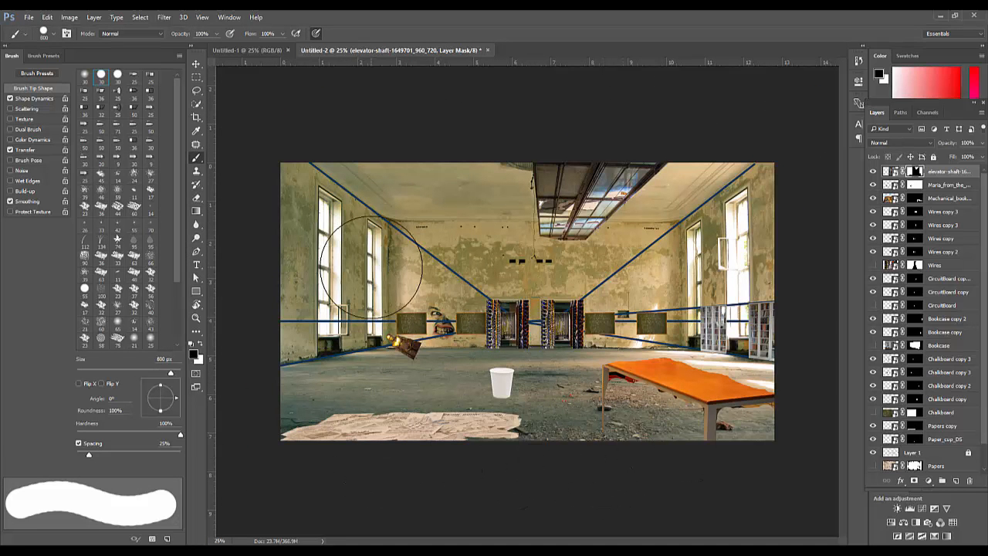
click(196, 64)
drag(607, 193, 664, 176)
key(ctrl+t)
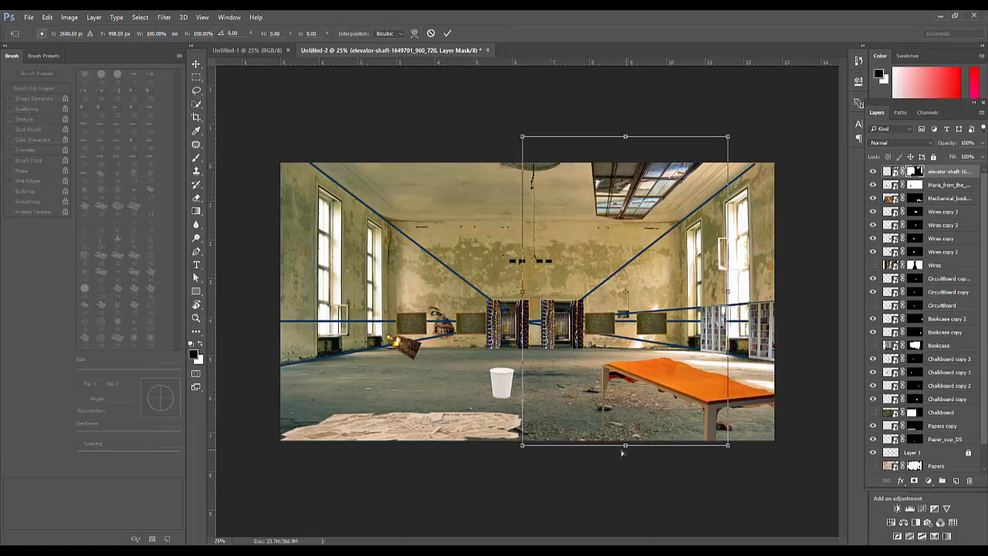
drag(622, 453, 573, 450)
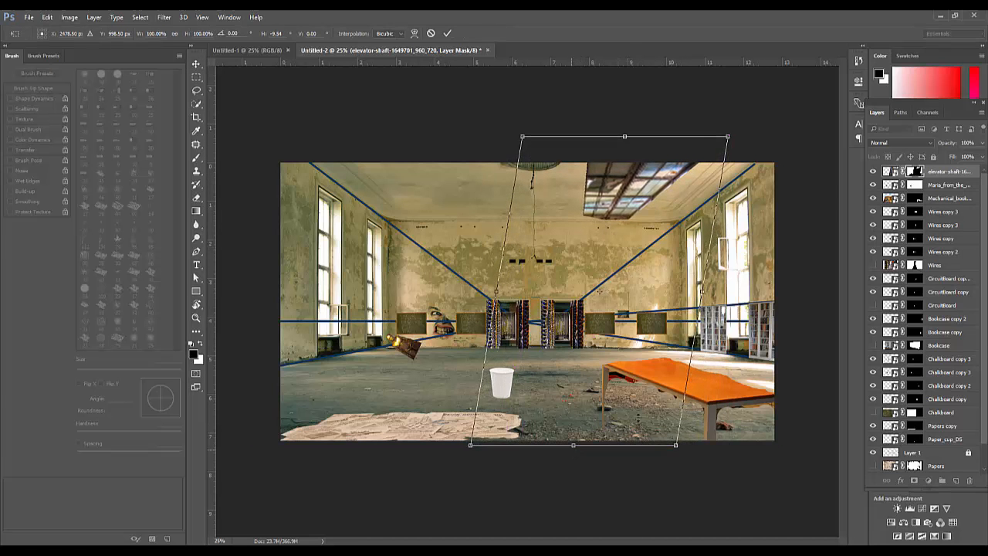
key(Escape)
- Duplicate the elevator shaft layer, skew the copy's skylight rightward towards the perspective line, apply the transform, and hide the original layer
drag(940, 178, 956, 481)
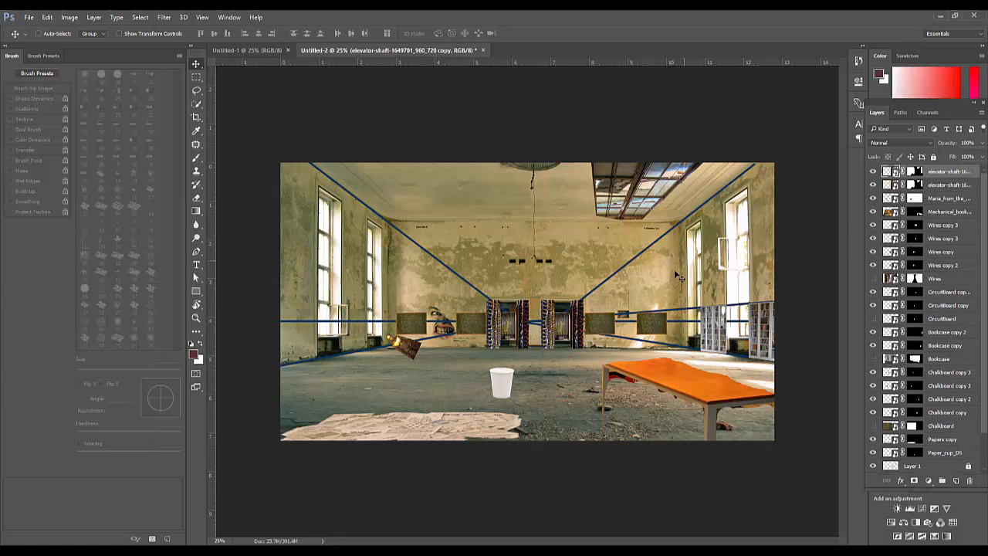
key(ctrl+t)
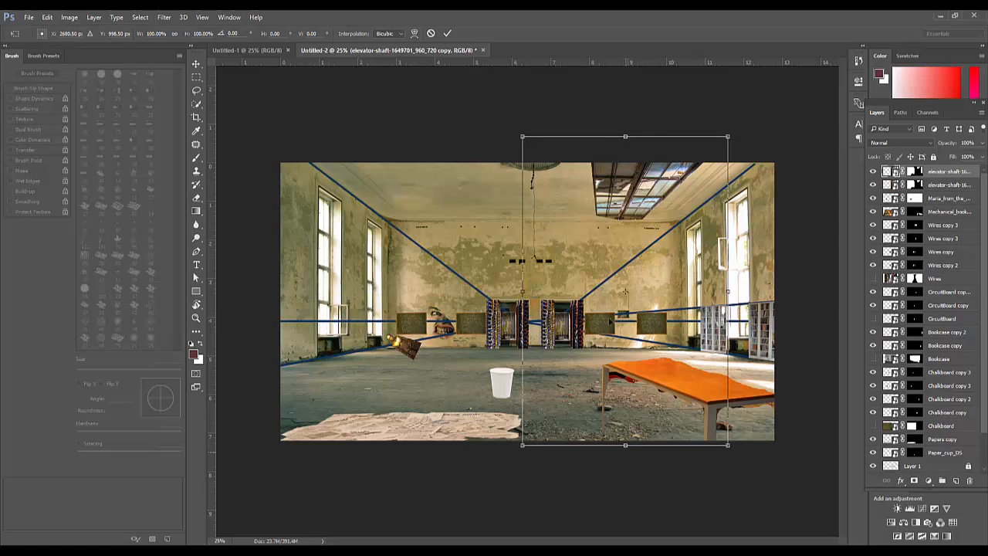
drag(625, 140, 654, 141)
key(Return)
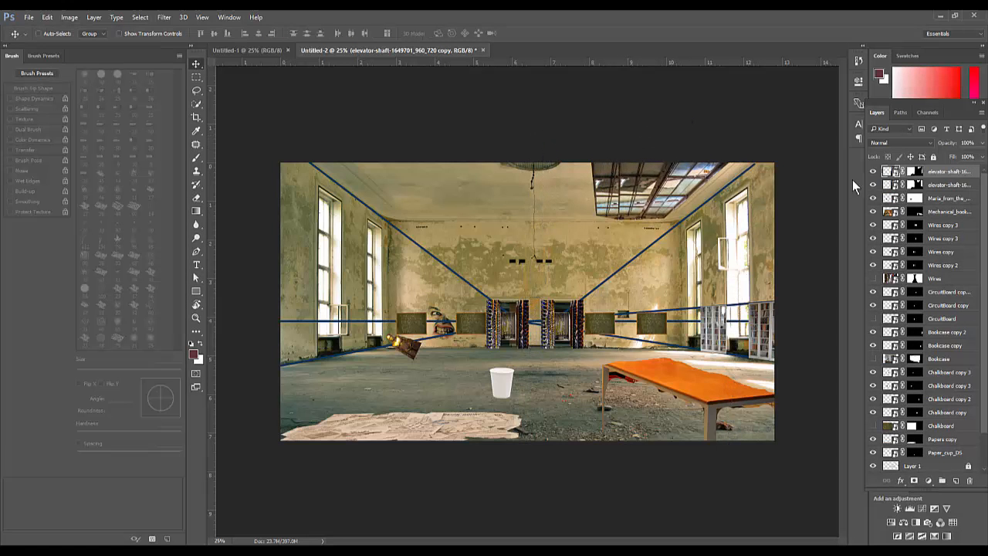
click(873, 186)
- Duplicate the skylight onto the left part of the ceiling, flip it horizontally, and shift it slightly right along the wall
key(ctrl)
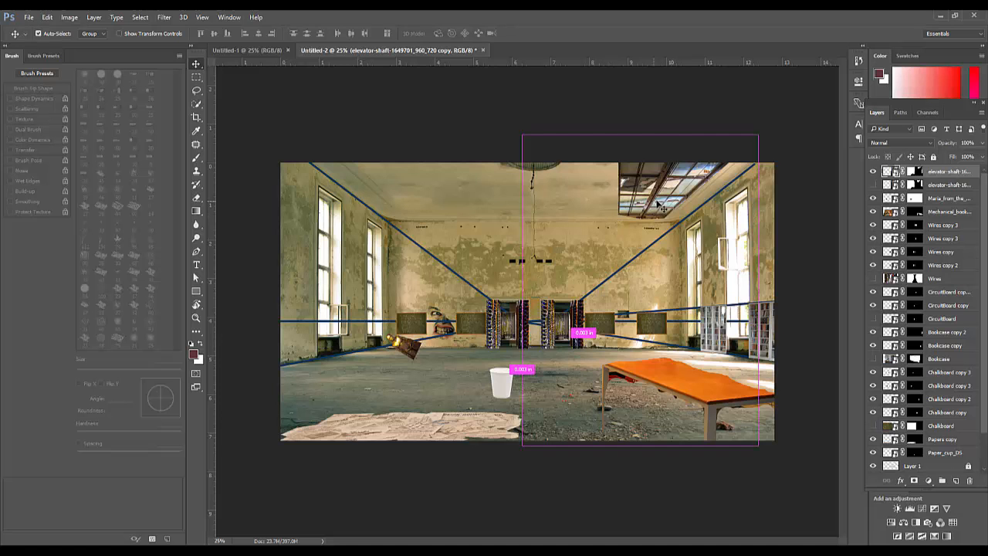
drag(421, 214, 398, 209)
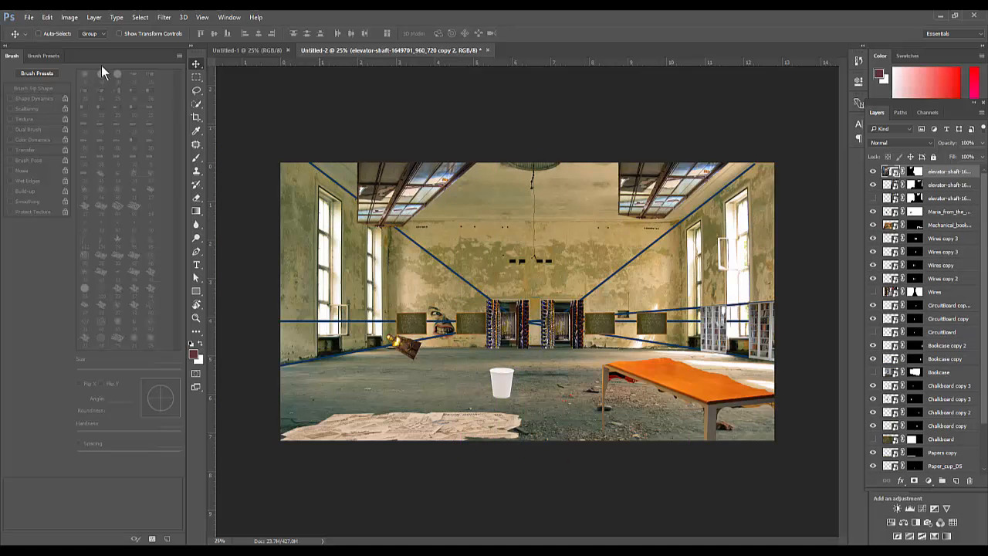
click(47, 17)
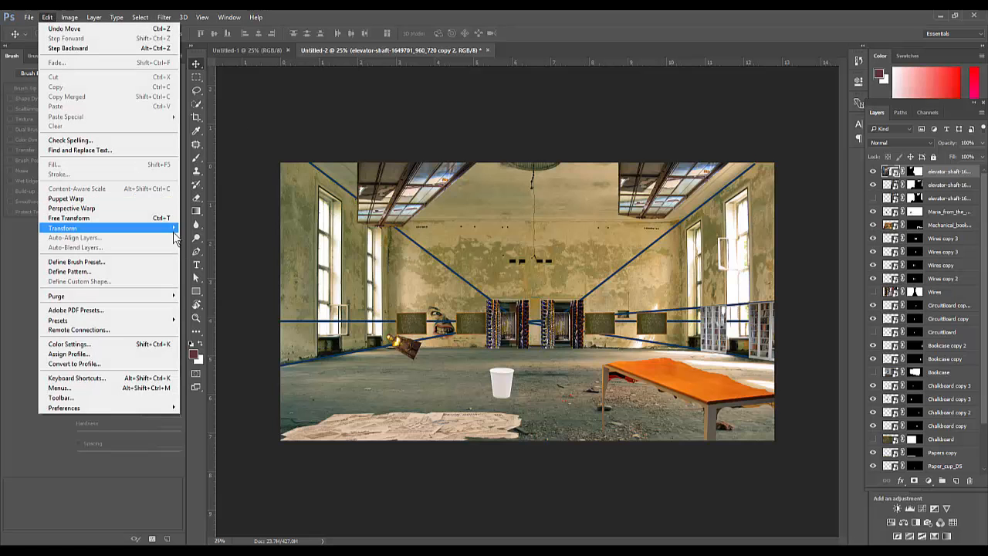
mouse_move(178, 228)
click(250, 341)
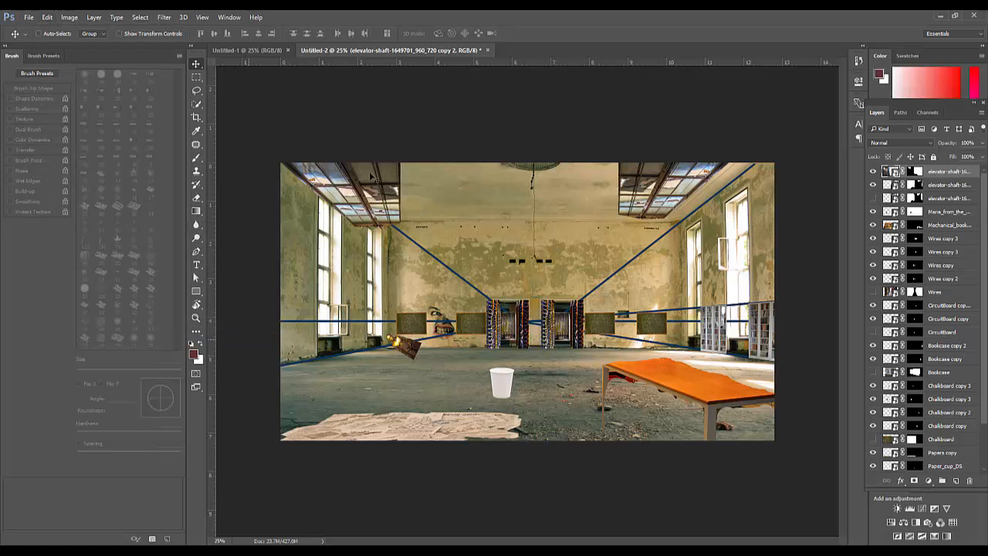
drag(375, 177, 408, 174)
- Skew and reposition the left skylight so its outer edge follows the left perspective line, and apply the transform
key(ctrl+t)
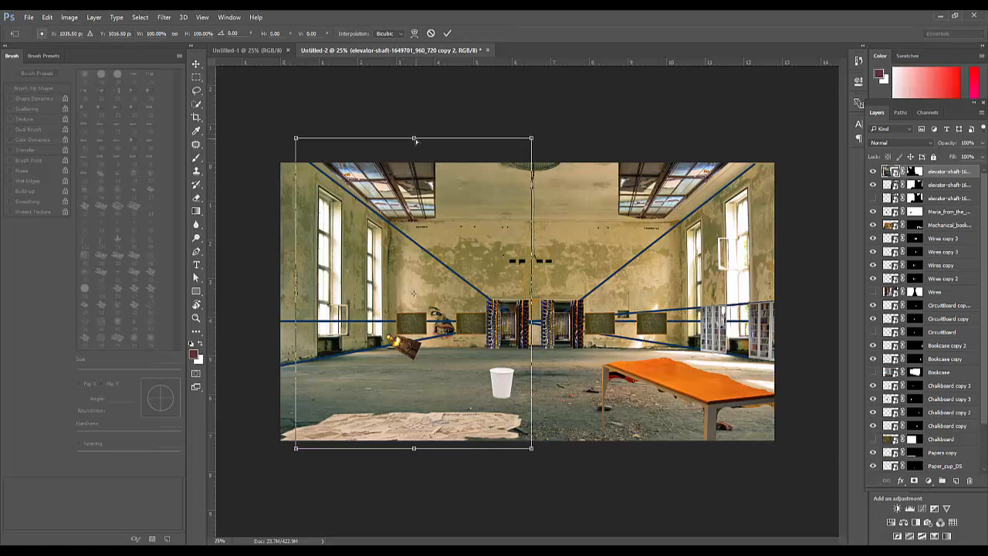
drag(415, 140, 381, 141)
drag(402, 248, 420, 243)
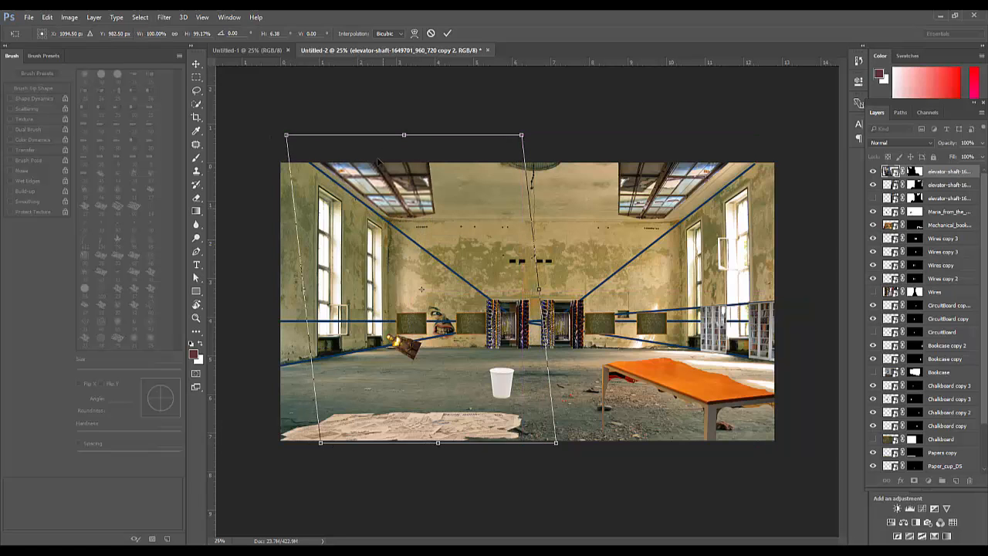
mouse_move(396, 136)
mouse_down()
mouse_move(390, 158)
mouse_move(391, 141)
mouse_up()
key(Return)
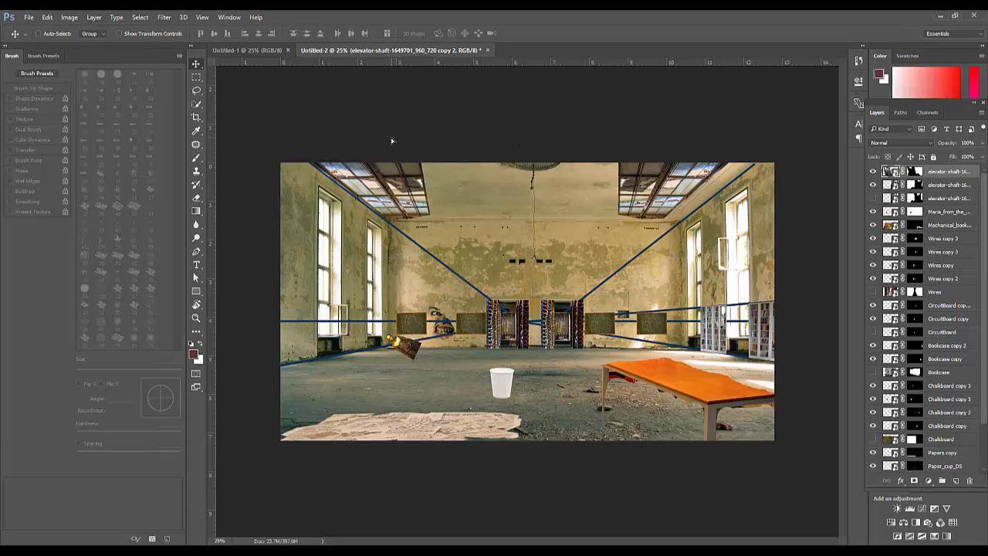
- Move the right skylight further right, skew it along the right perspective line to match the left one, and apply the transform
click(896, 185)
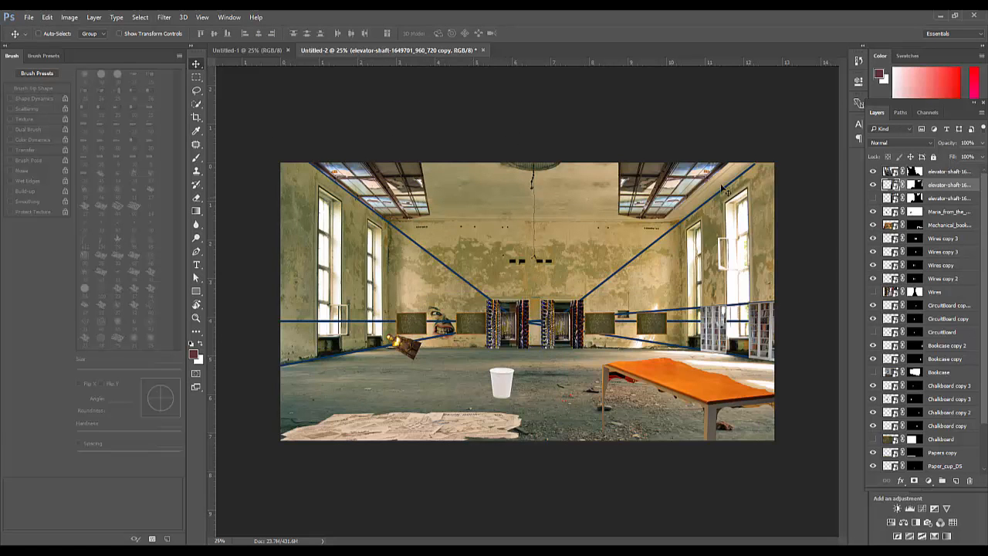
drag(687, 185, 708, 185)
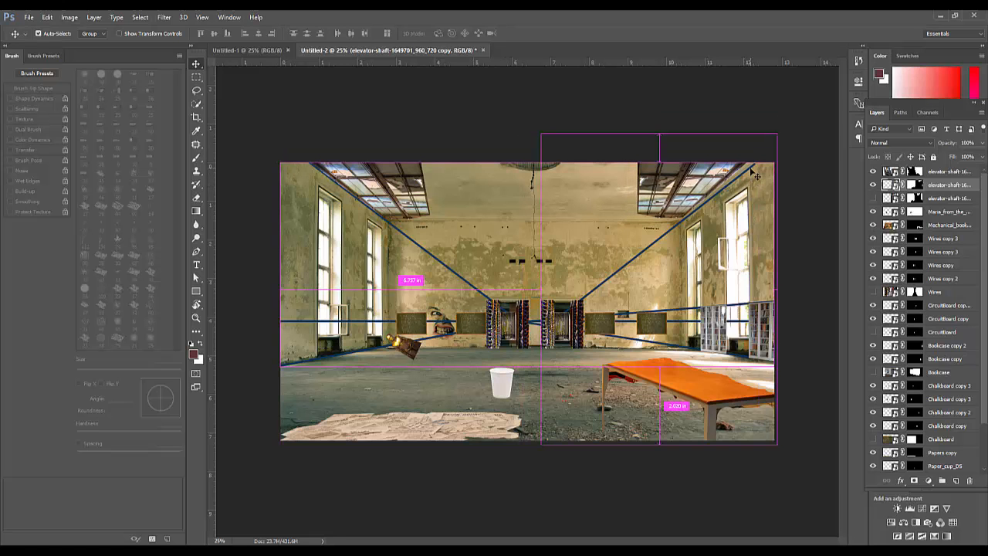
key(ctrl+t)
drag(660, 133, 678, 134)
drag(680, 217, 678, 212)
key(Return)
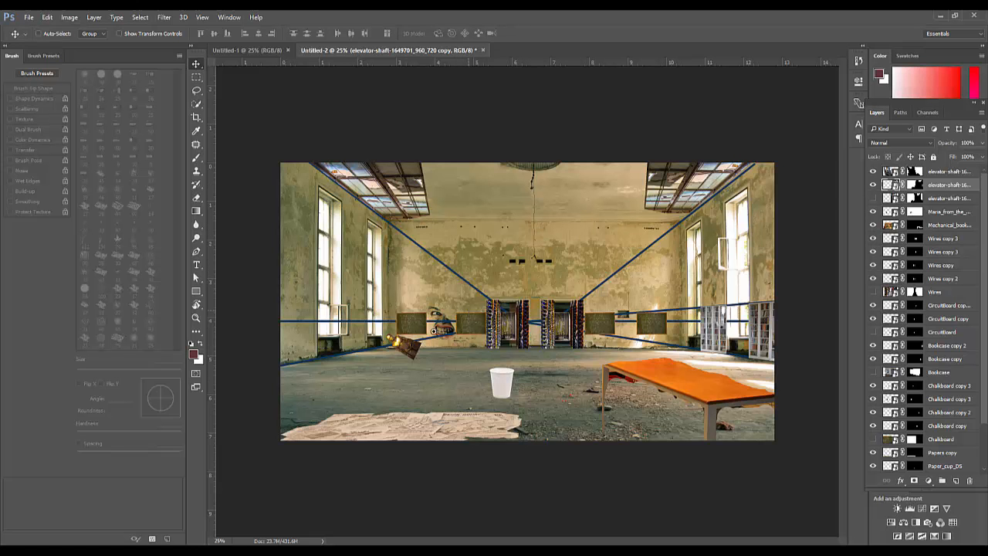
drag(416, 333, 437, 288)
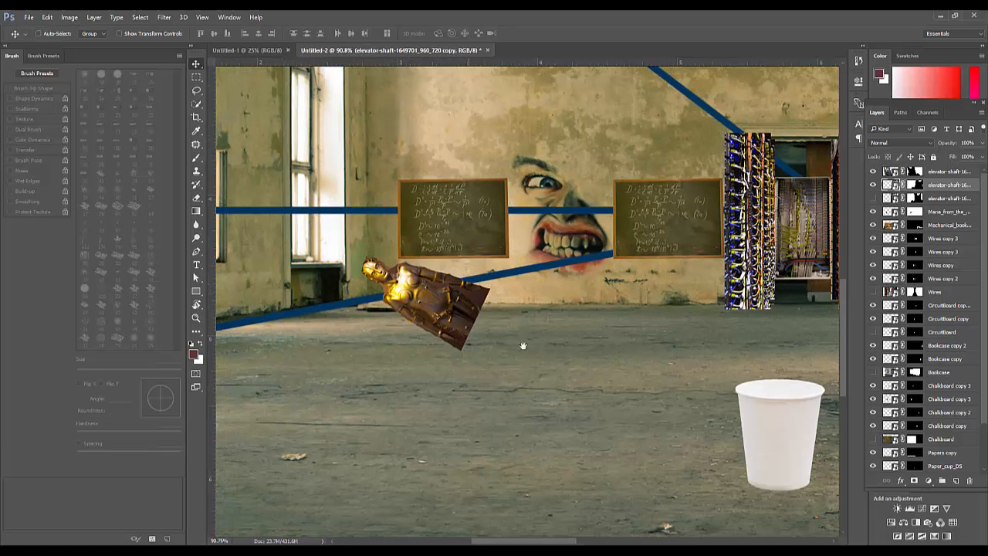
drag(522, 345, 554, 231)
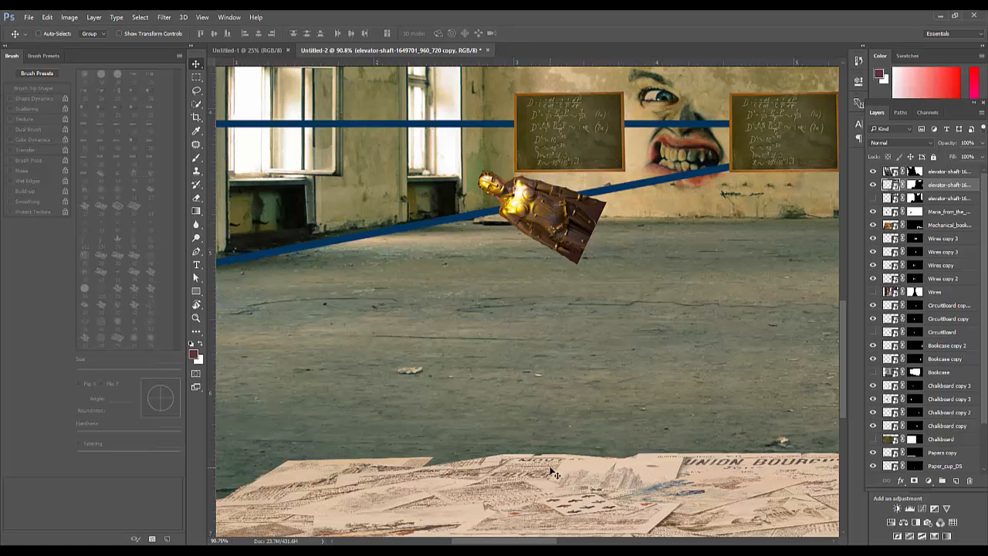
key(ctrl+0)
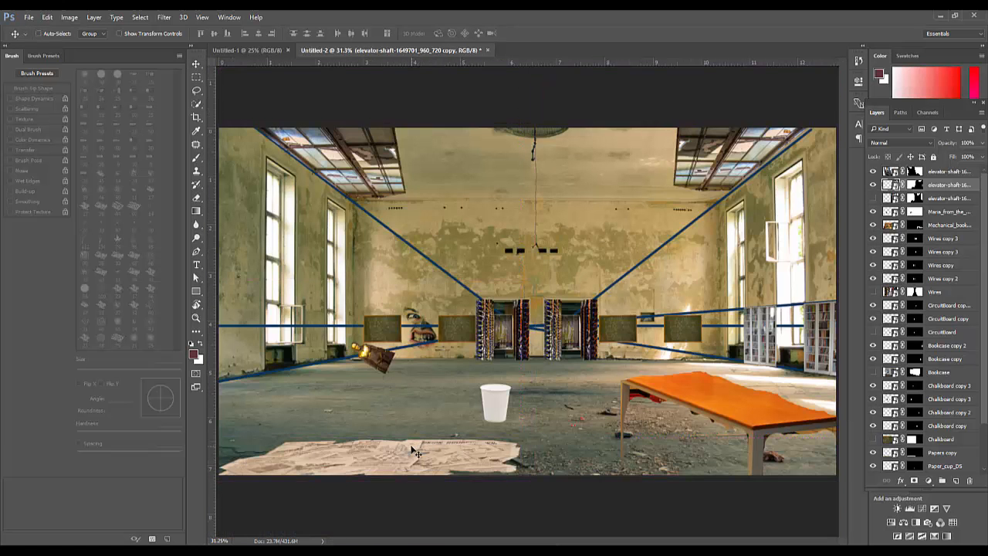
key(b)
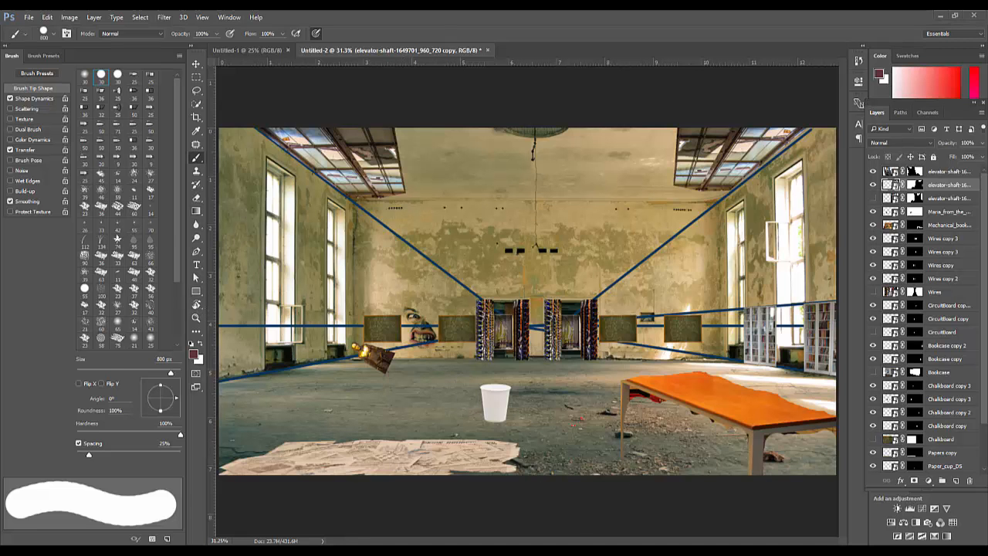
drag(0, 113, 531, 70)
scroll(508, 202, down, 3)
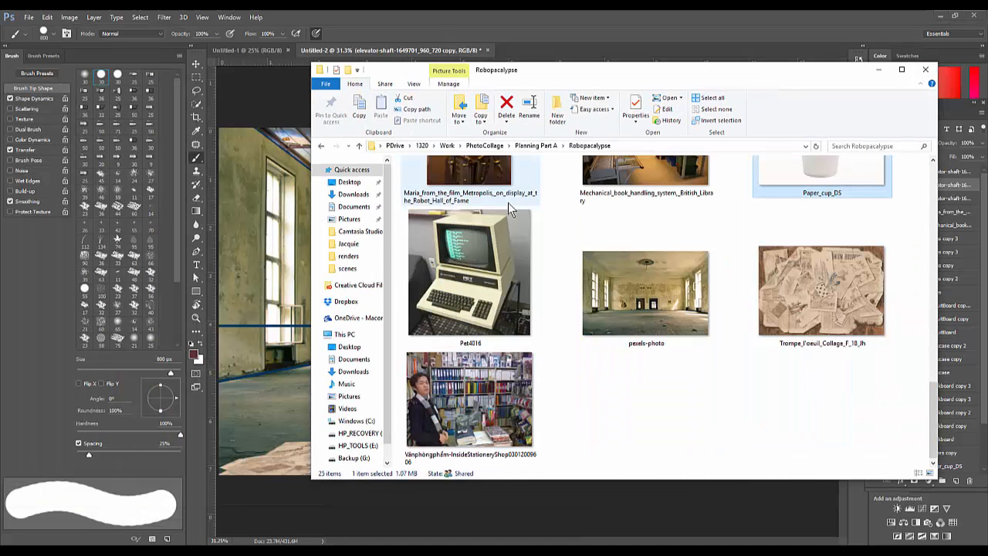
scroll(597, 253, up, 3)
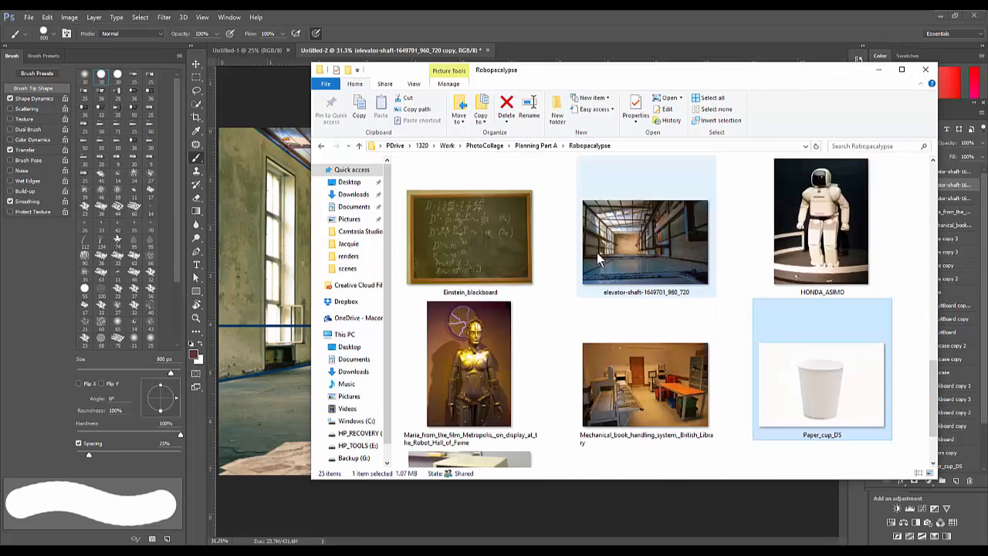
scroll(626, 297, up, 3)
click(649, 321)
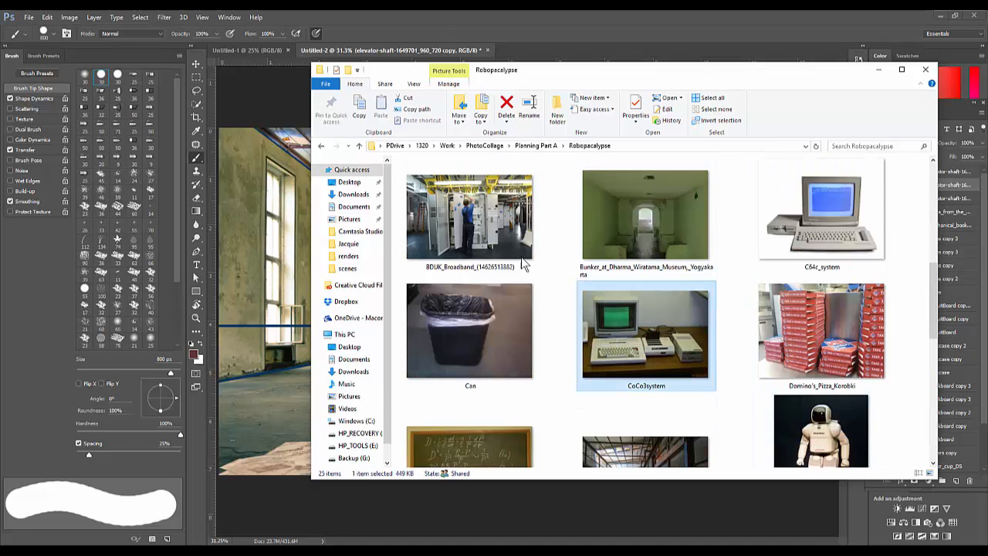
click(507, 241)
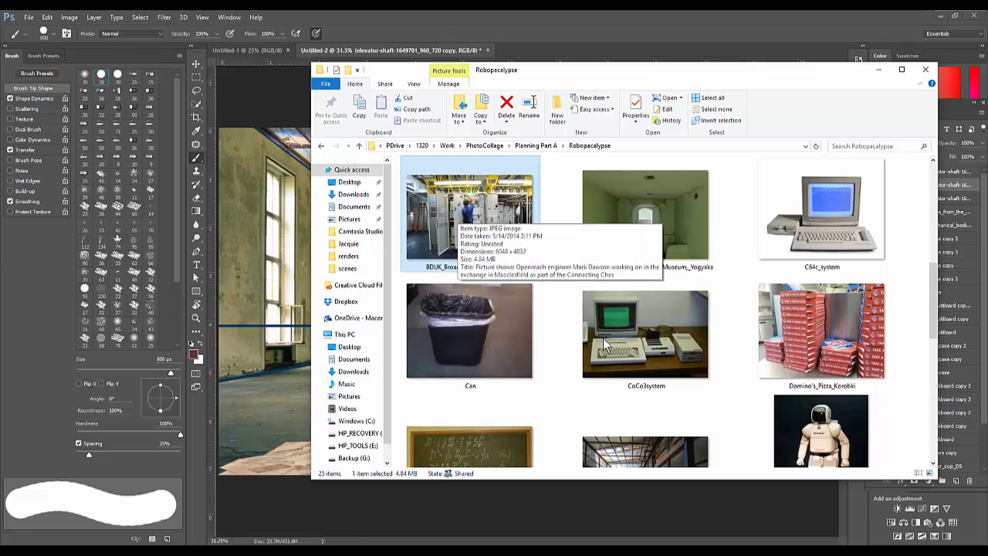
scroll(603, 344, up, 2)
scroll(603, 344, up, 2)
scroll(603, 344, down, 2)
scroll(603, 344, up, 2)
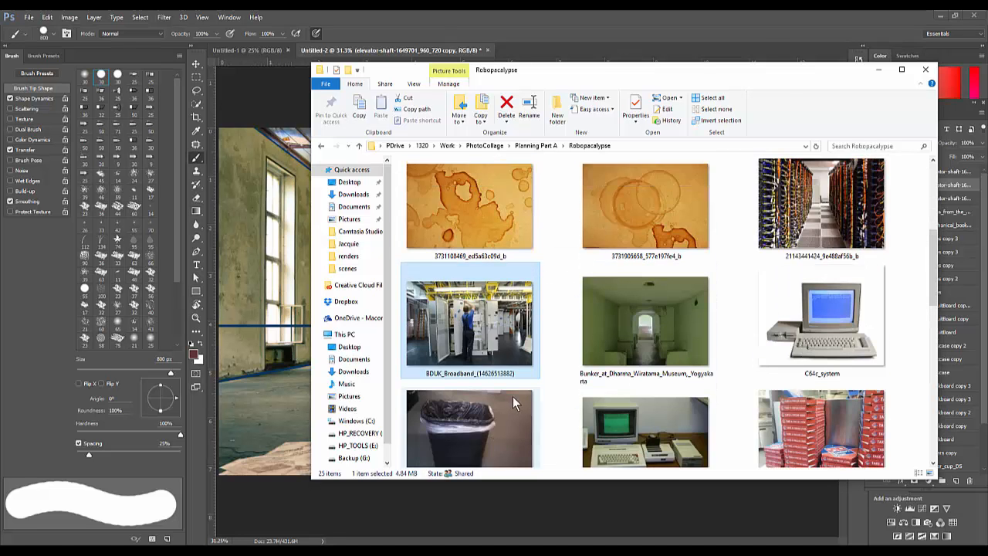
drag(606, 265, 479, 305)
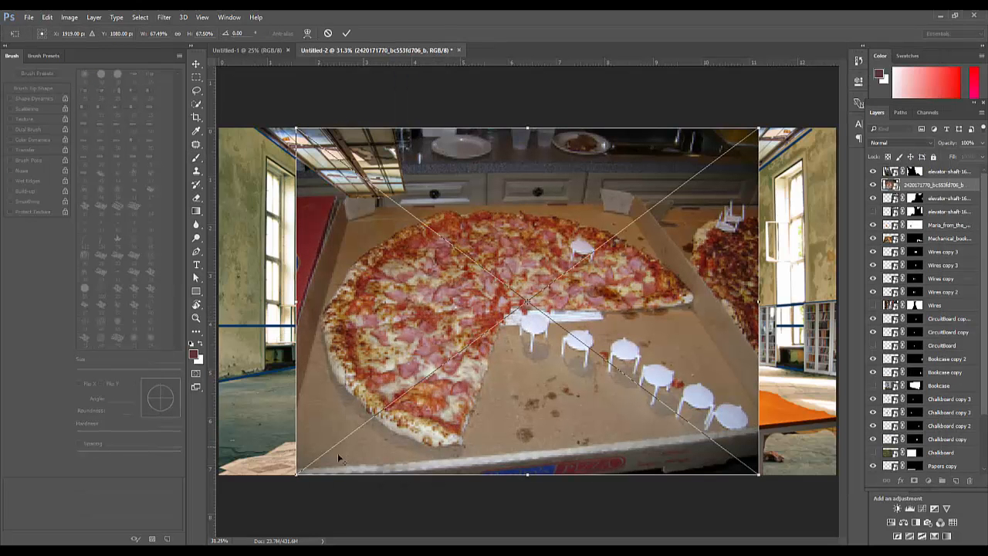
- Scale the pizza photo down onto the orange table, distort its far corners to match the tabletop's perspective, and apply the transform
drag(301, 475, 724, 425)
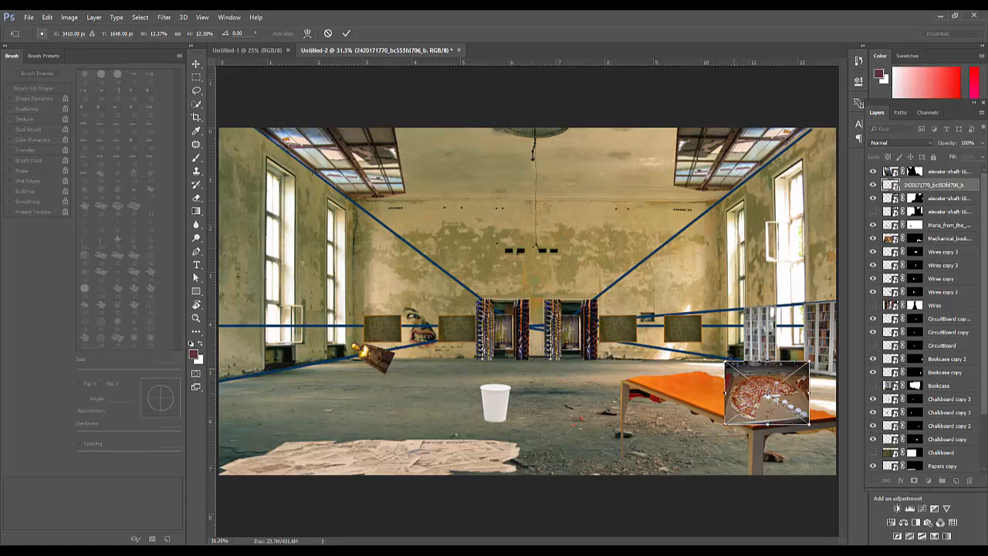
drag(725, 362, 712, 385)
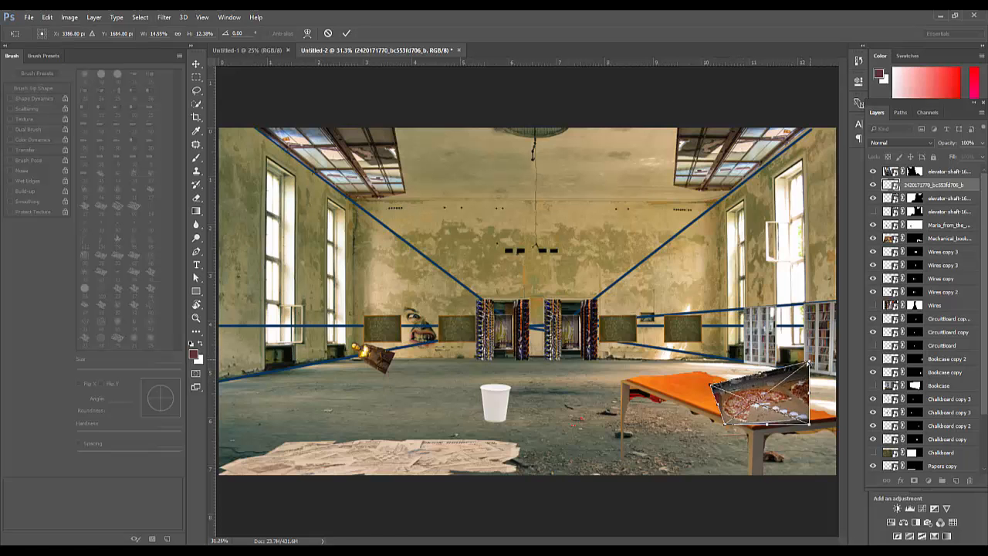
drag(808, 363, 786, 381)
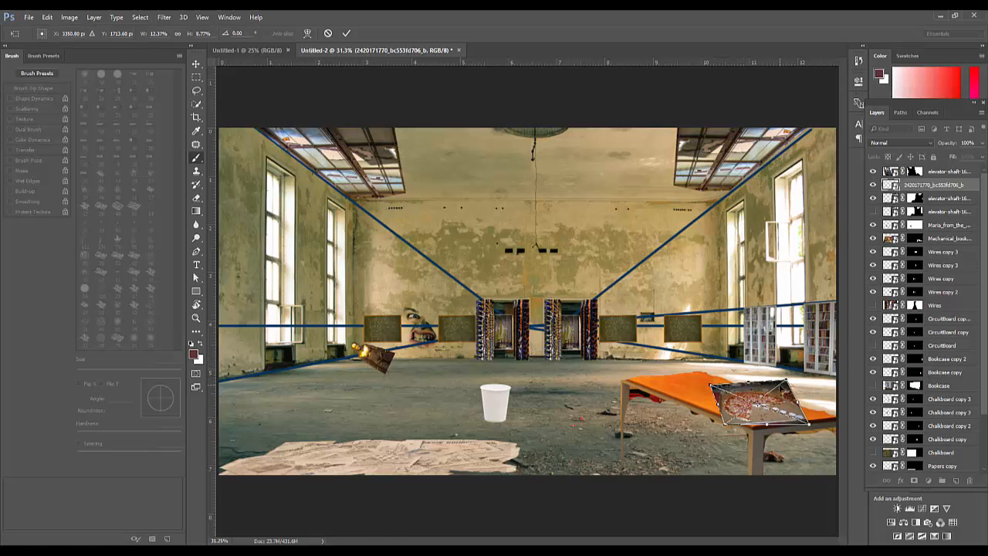
key(Return)
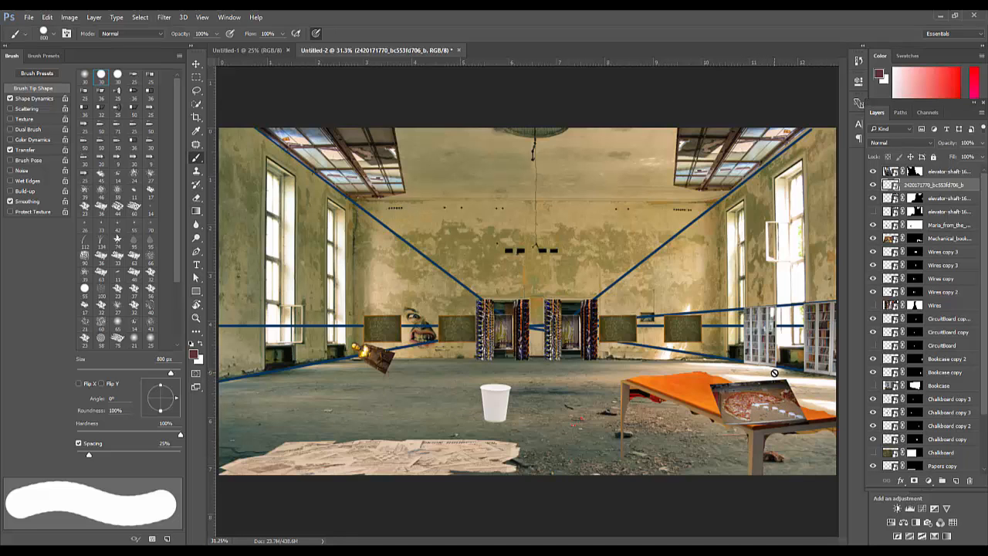
key(alt+Tab)
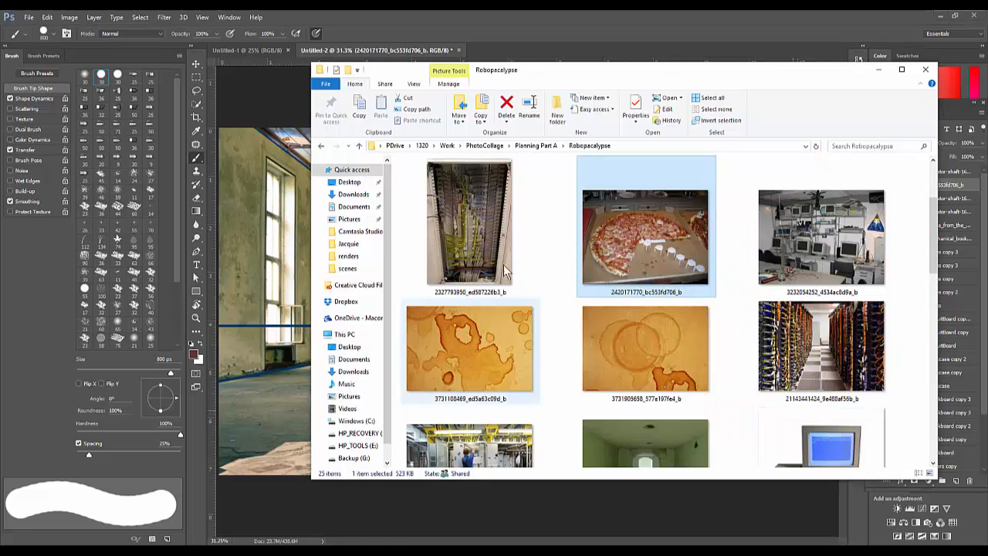
drag(812, 258, 266, 293)
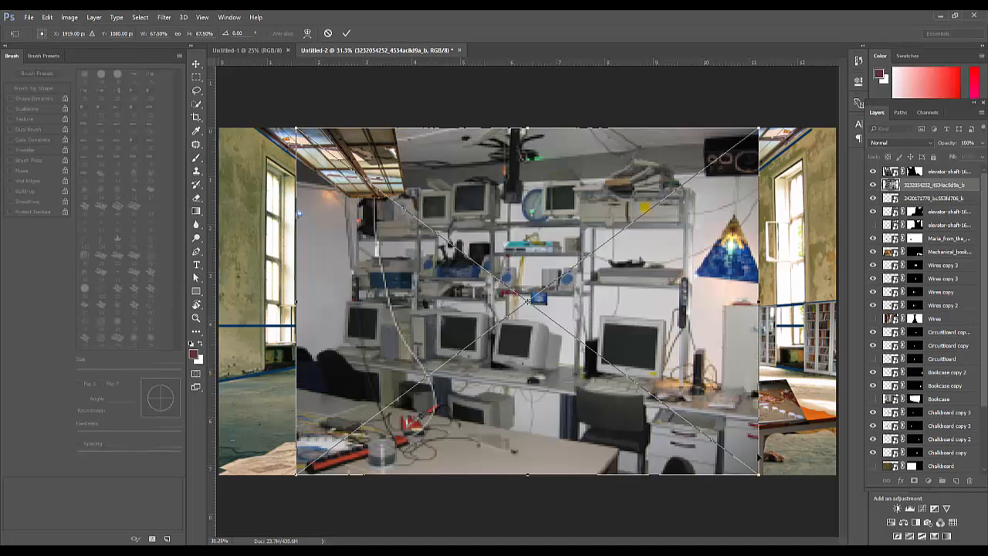
drag(759, 472, 551, 318)
key(Return)
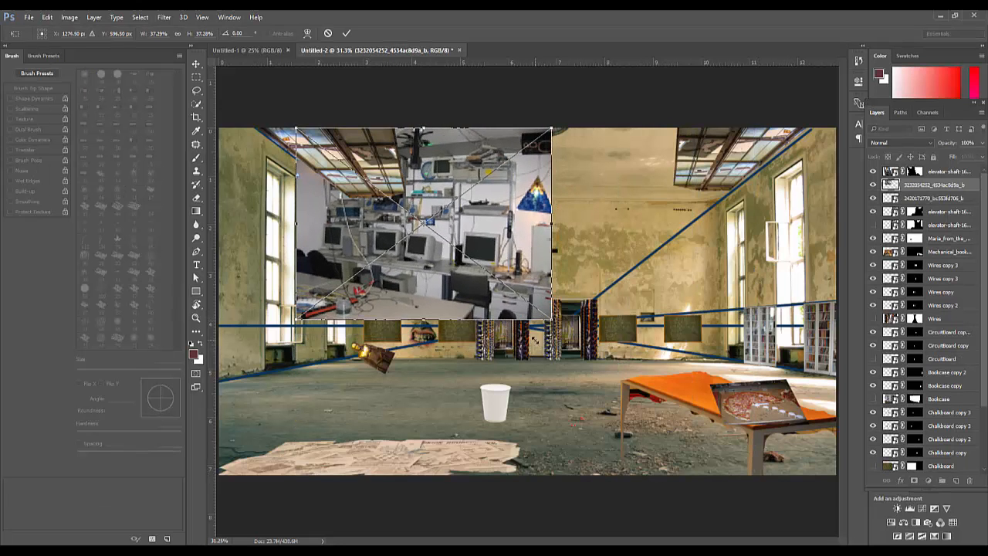
- Flip the computer room photo horizontally and move it down against the hall's left wall
click(139, 17)
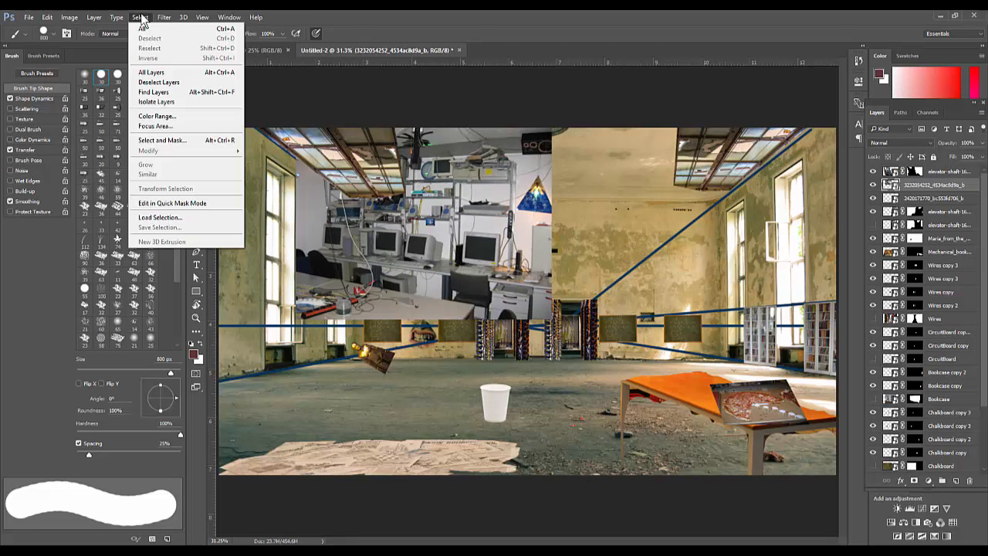
mouse_move(45, 17)
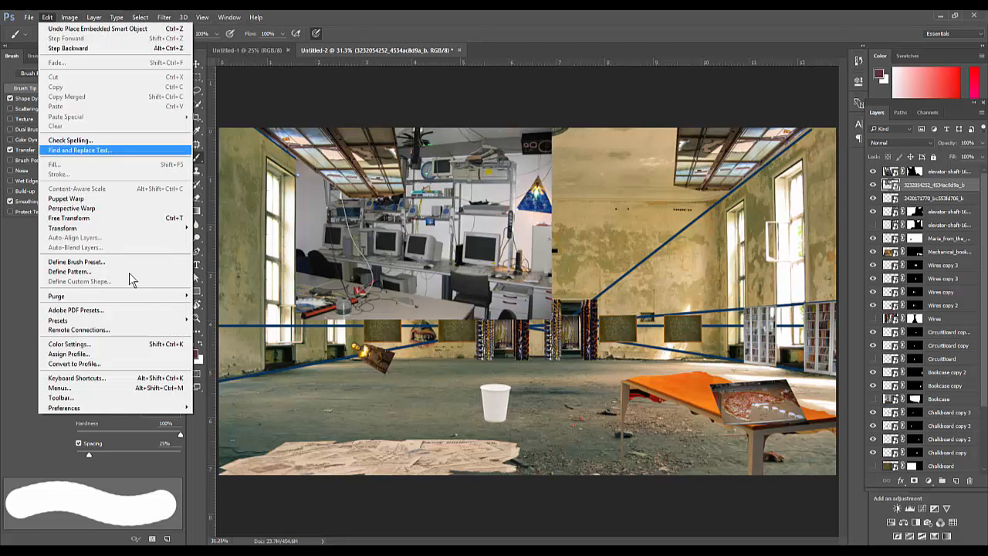
mouse_move(189, 229)
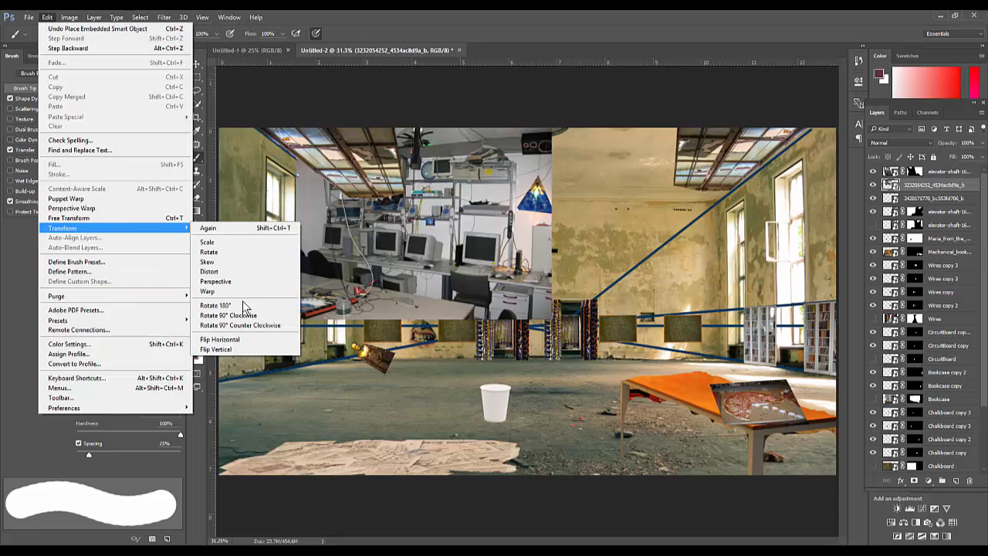
click(242, 341)
key(ctrl+t)
drag(441, 264, 364, 358)
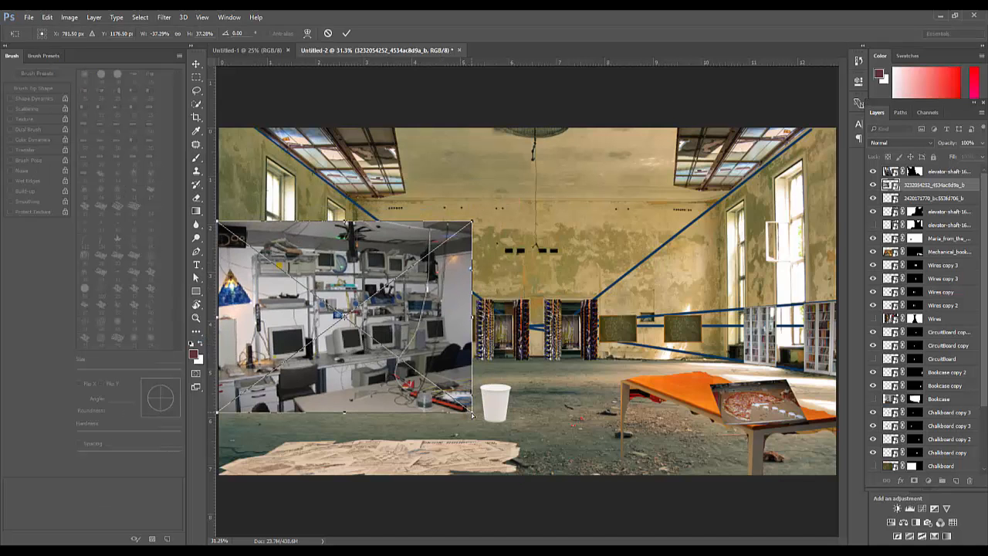
- Distort the computer room photo's corners to follow the left wall's perspective and apply the transform
mouse_move(463, 411)
mouse_down()
mouse_move(466, 344)
mouse_move(459, 400)
mouse_up()
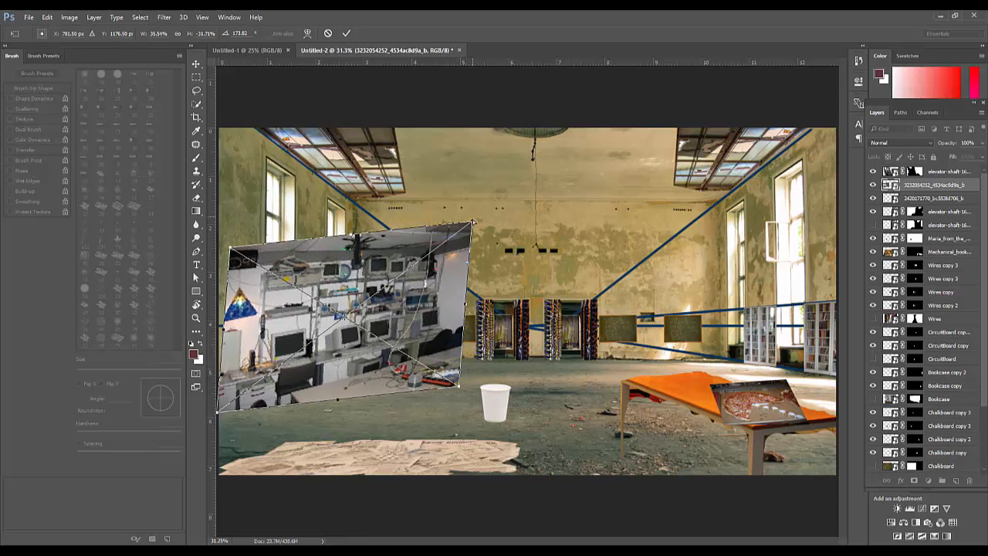
drag(472, 222, 414, 236)
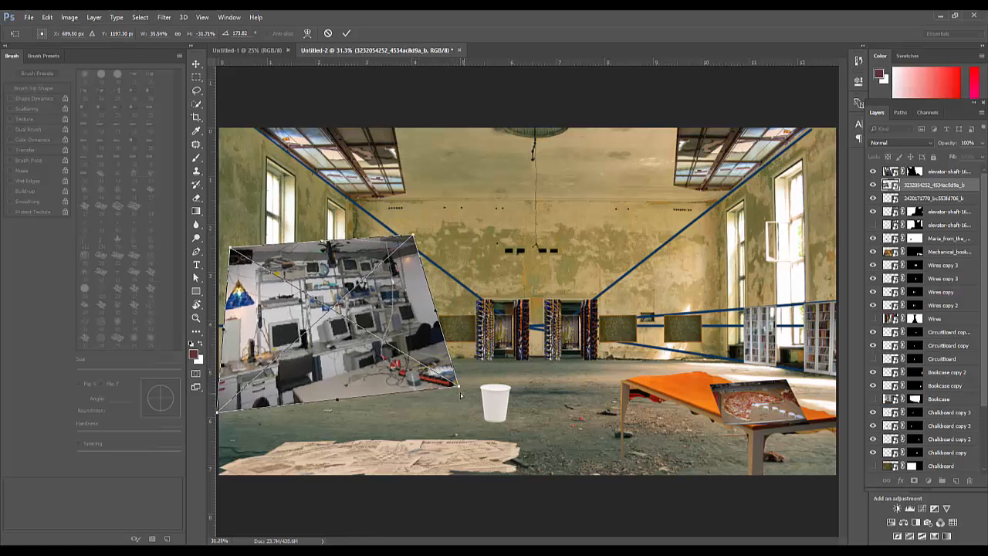
drag(459, 388, 408, 388)
drag(413, 237, 349, 252)
drag(409, 390, 353, 368)
drag(332, 293, 343, 287)
drag(239, 244, 225, 242)
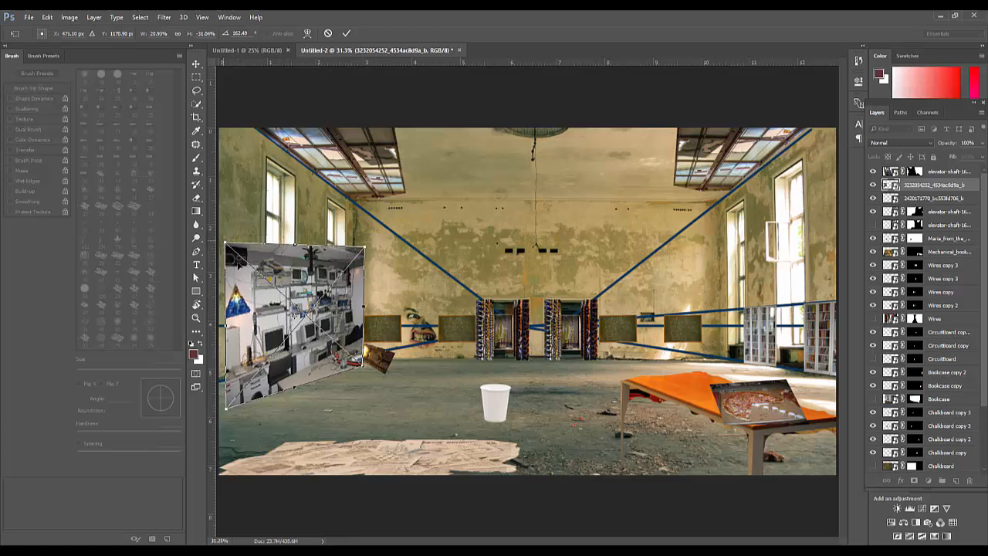
key(Return)
key(b)
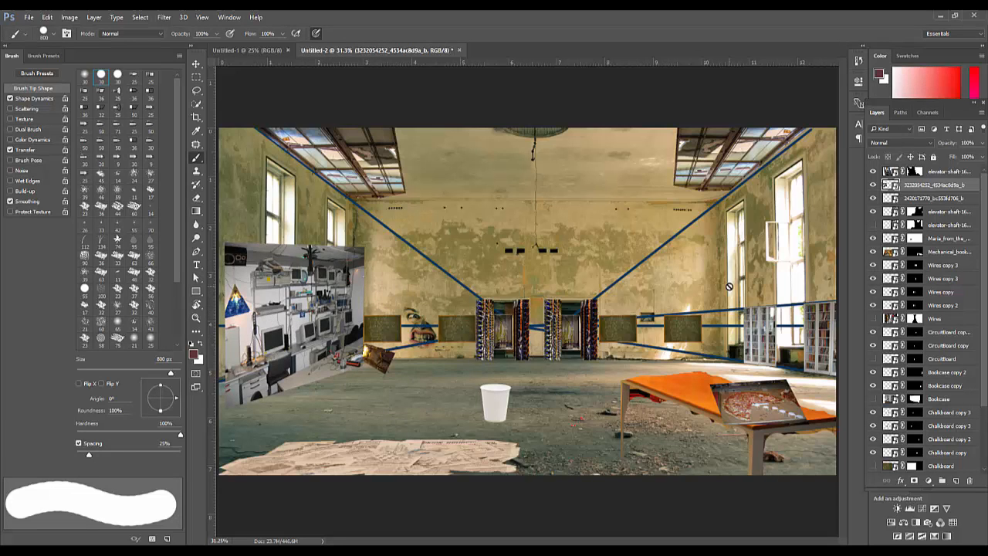
- Rename the computer room photo's layer as Computers
double_click(934, 185)
text(Computers)
key(Return)
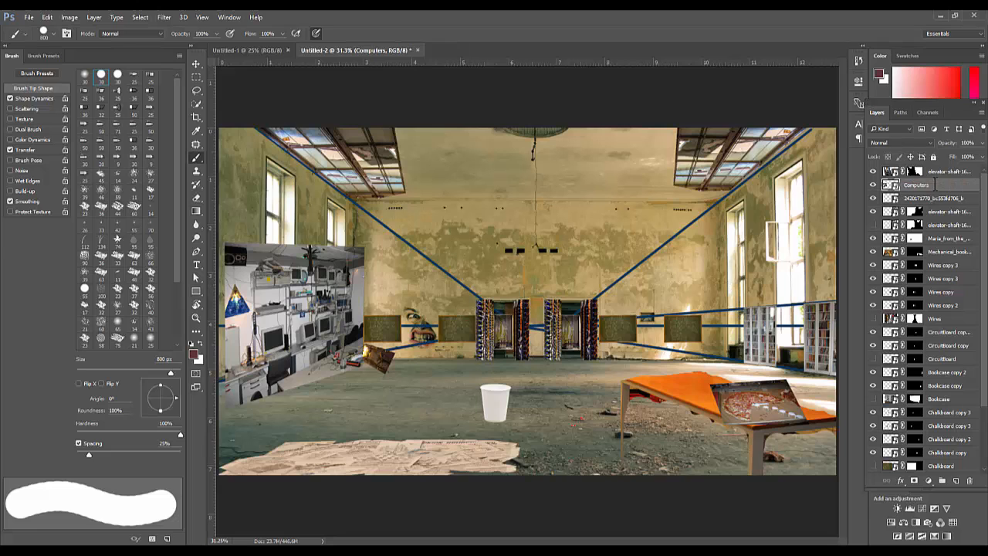
- Rename the topmost elevator shaft layer, which holds the left skylight, as ElevatorShaft
click(872, 173)
double_click(942, 173)
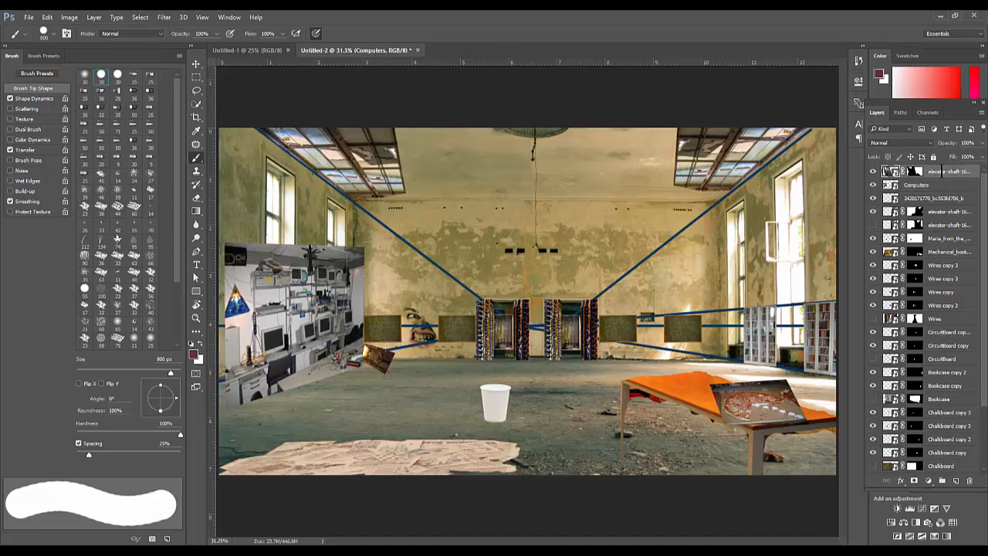
text(El)
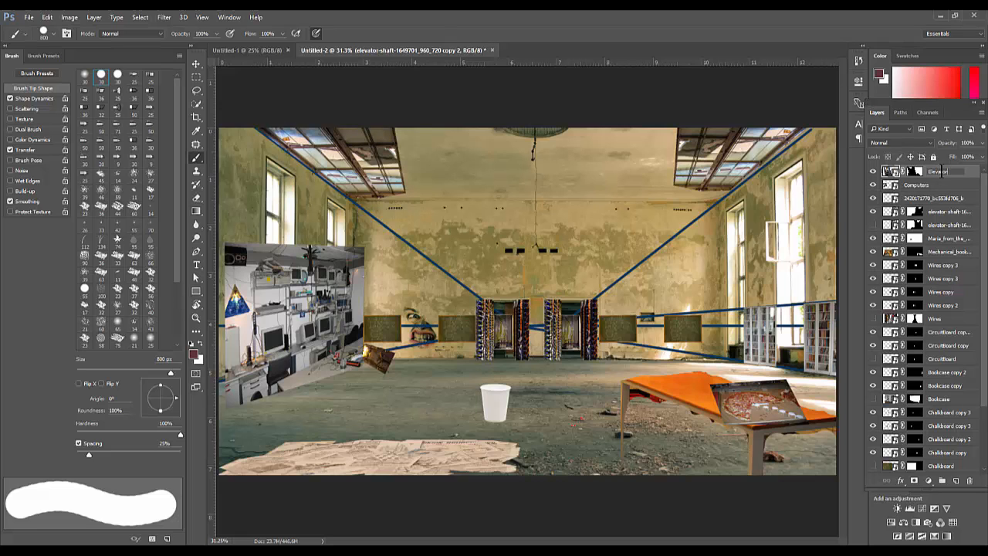
text(evatorShaft)
key(Return)
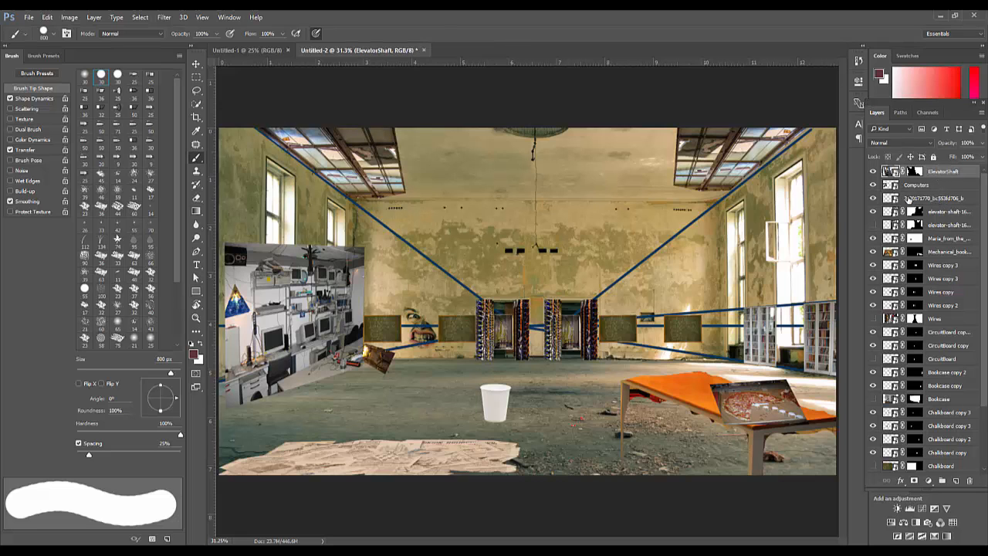
- Identify the pizza photo's layer by toggling its visibility and rename it as Pizza
click(908, 199)
click(873, 198)
click(873, 198)
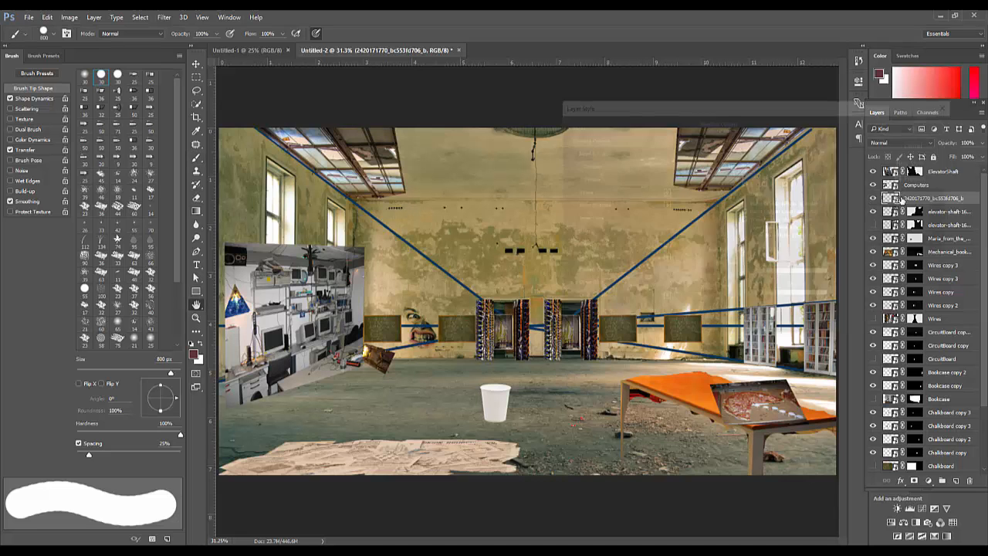
double_click(903, 199)
key(Escape)
double_click(920, 199)
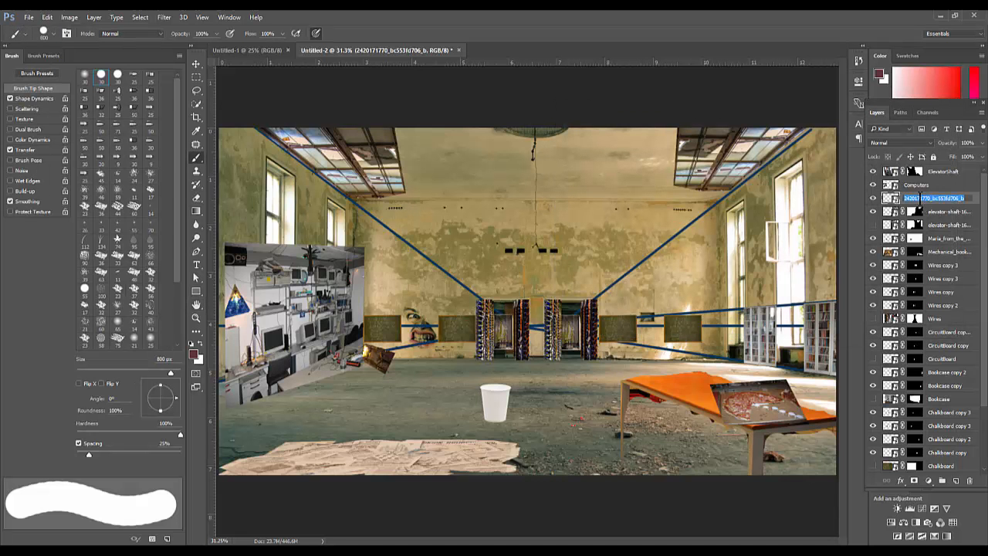
text(Pizza)
key(Return)
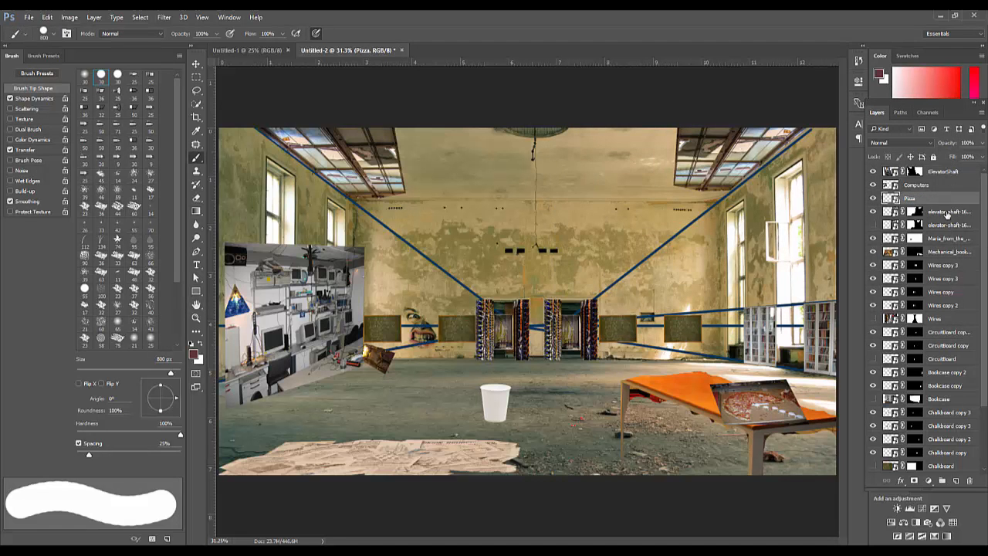
- Rename the right skylight's layer and the hidden original elevator shaft layer as ElevatorShaft
double_click(947, 213)
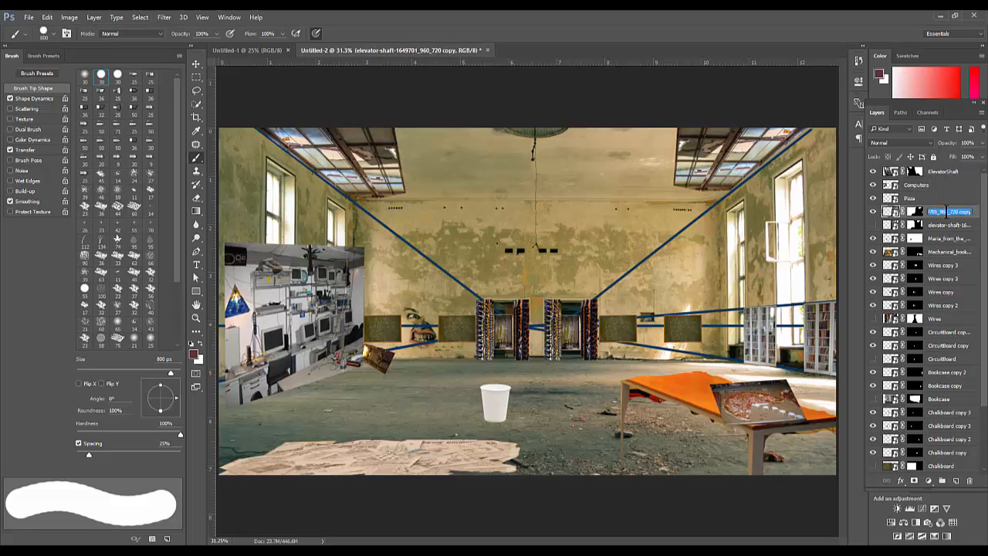
text(Elec)
text(atorShaft)
key(Return)
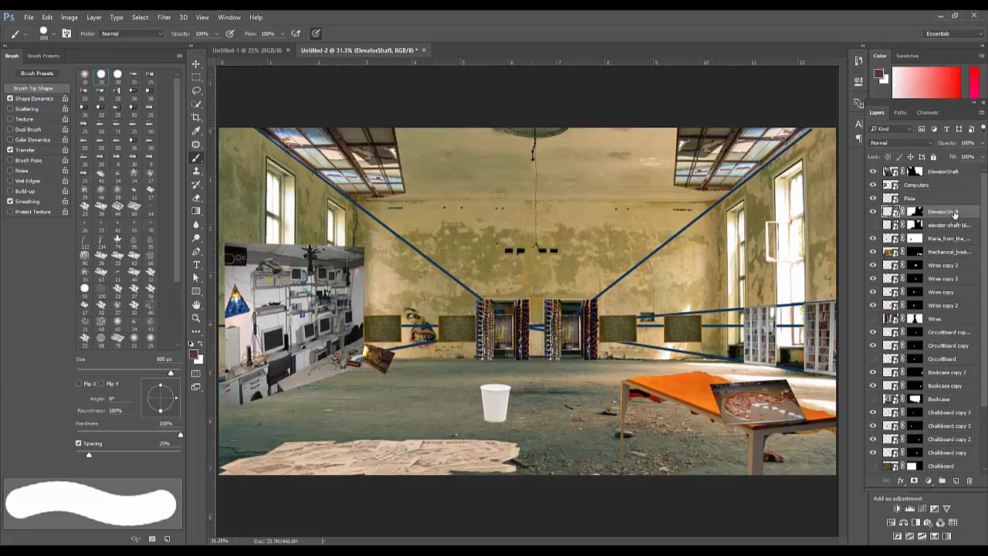
double_click(954, 212)
double_click(952, 226)
key(ctrl+v)
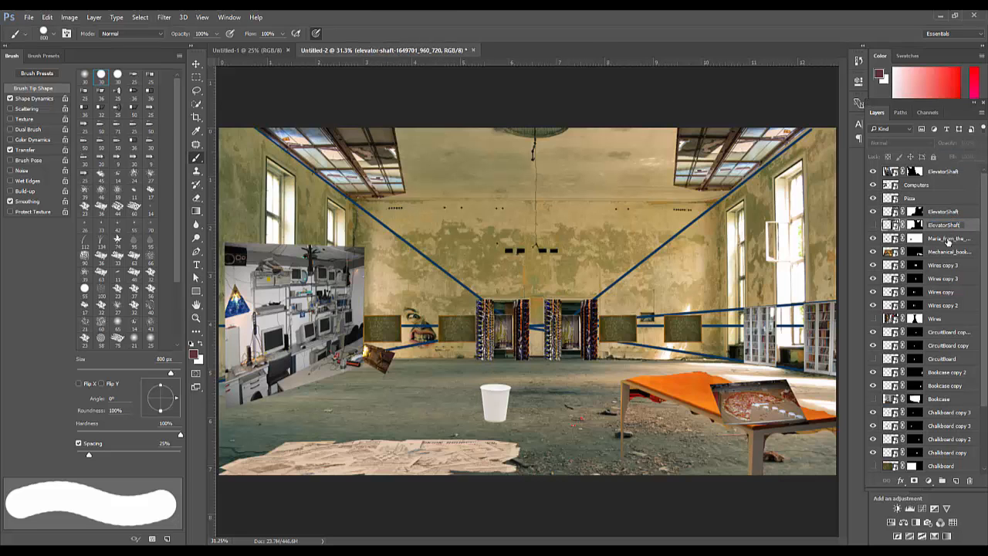
- Rename the Maria_from_the_film_Metropolis layer as Robot
double_click(949, 238)
text(Robot)
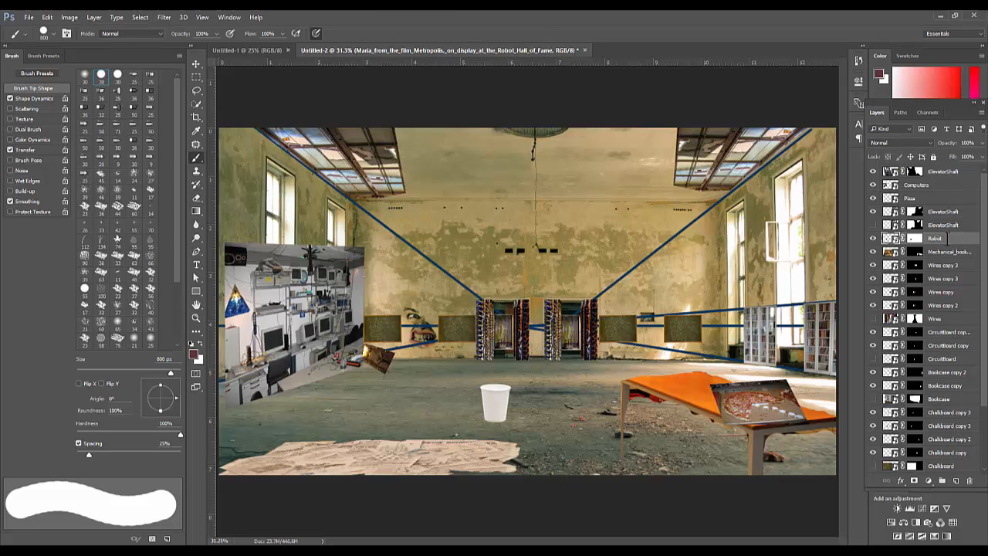
key(Return)
- Check what the Mechanical_book_handling layer contains by toggling its visibility, and rename it as Desk
click(957, 254)
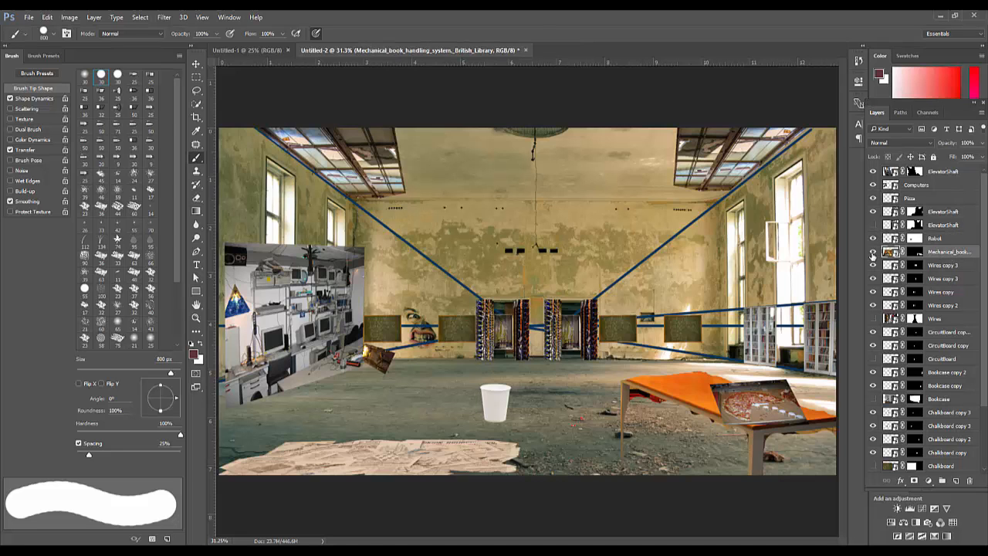
click(873, 253)
click(872, 254)
double_click(948, 251)
text(Desk)
key(Return)
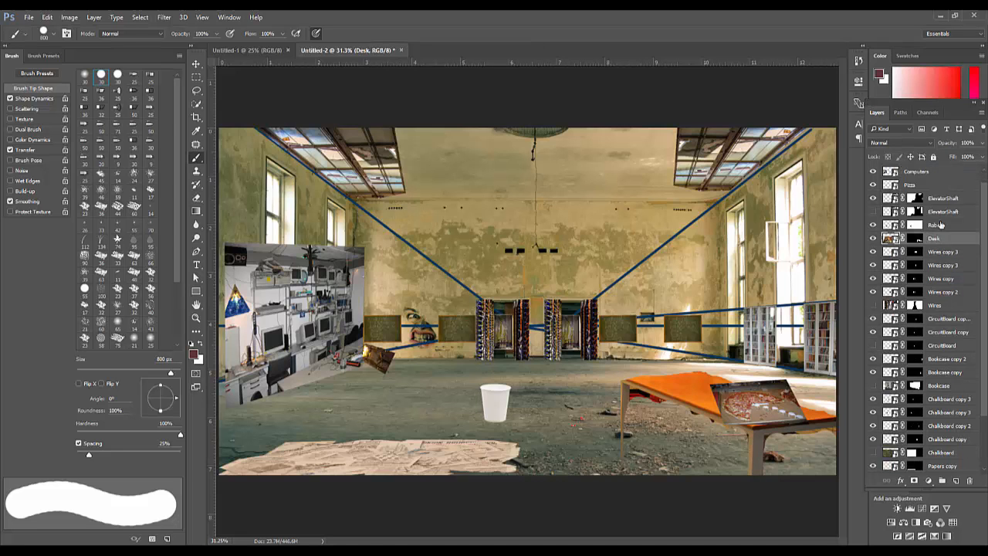
click(937, 175)
scroll(918, 423, down, 5)
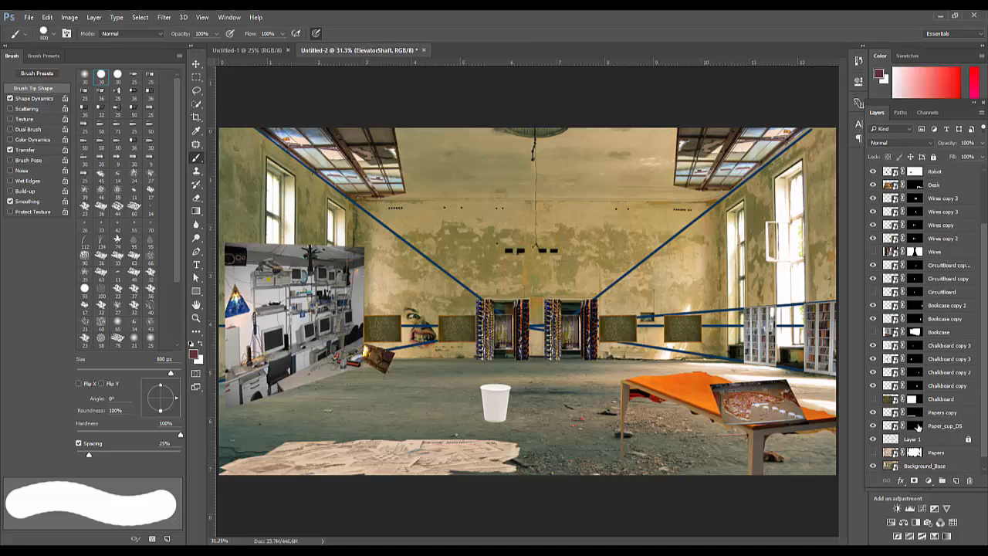
- Group all layers above the Background layer, name the group SlapComp, and check its contents by toggling its visibility
shift+click(932, 460)
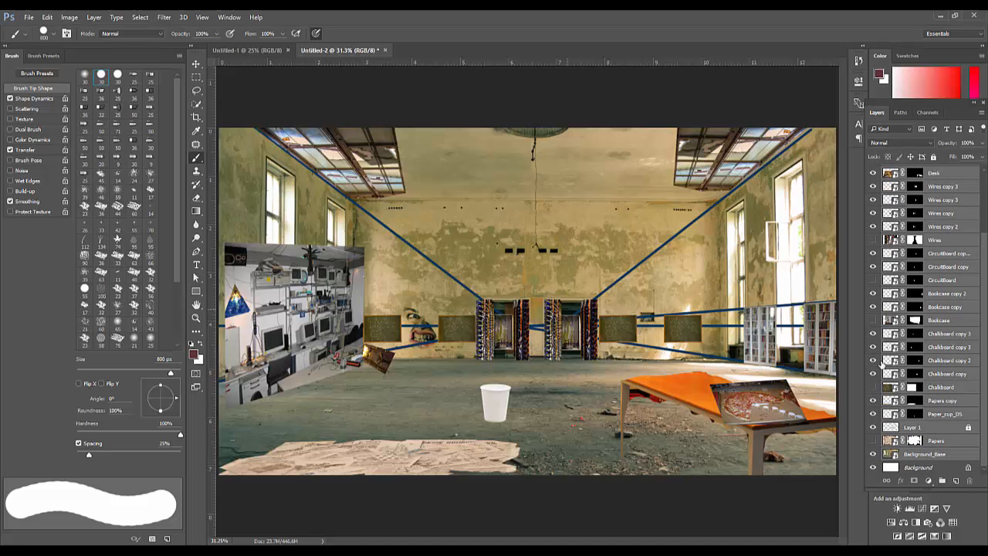
key(ctrl+g)
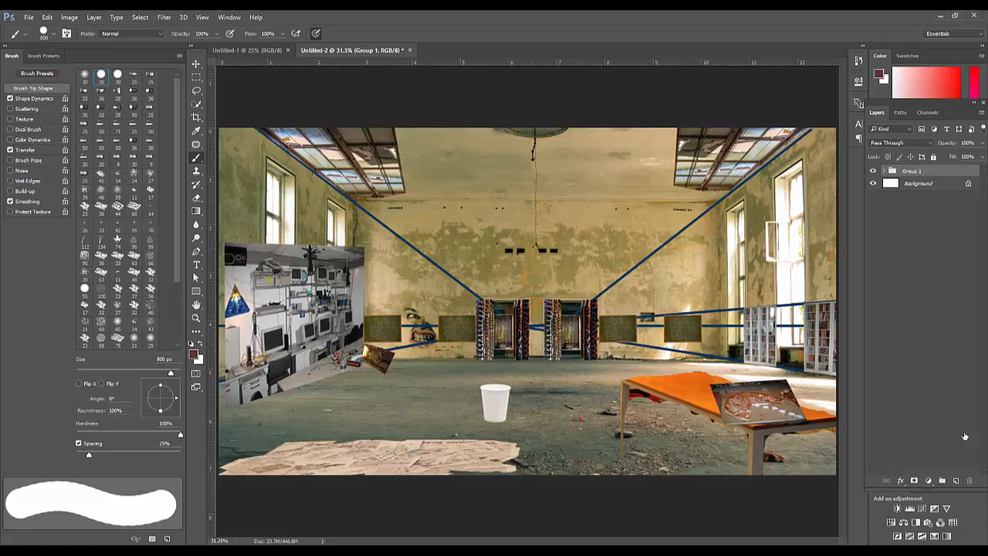
double_click(911, 170)
text(slapComp)
key(Return)
click(916, 223)
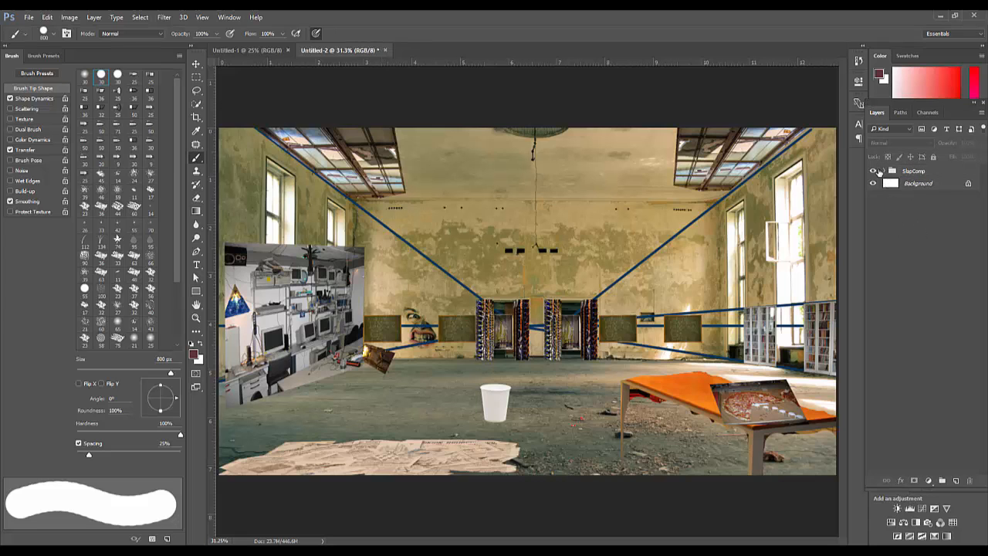
click(875, 171)
click(874, 172)
- Save the document as a PSD named surname_Stage1_PhotoCollage in PDrive/1320/Work/PhotoCollage/Stage 1 with Maximize Compatibility on
key(ctrl+s)
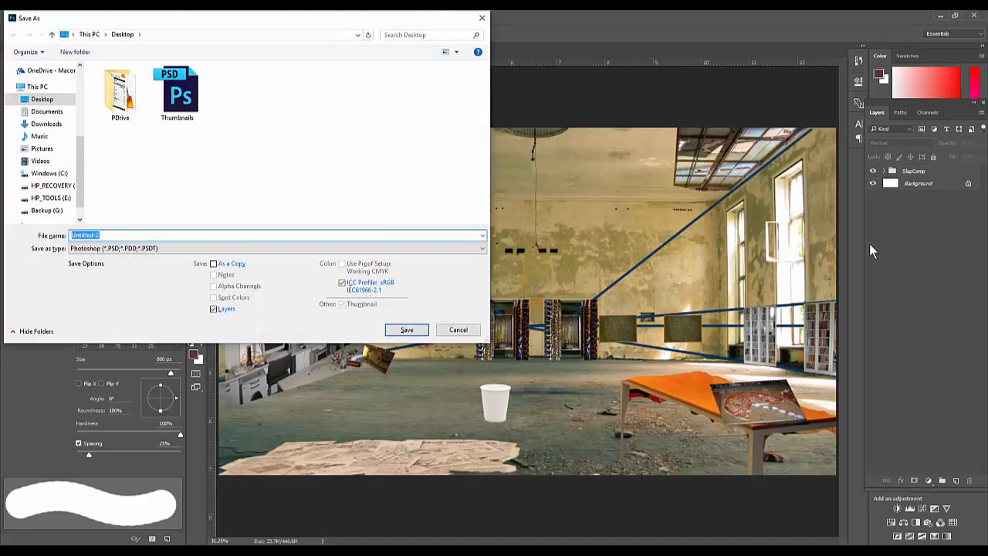
double_click(138, 83)
double_click(136, 94)
double_click(136, 94)
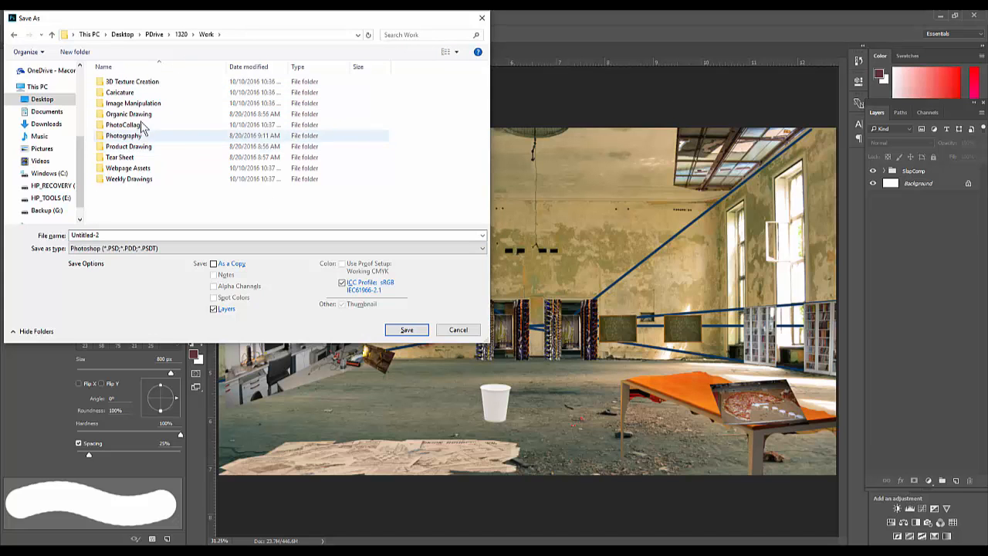
click(141, 126)
double_click(142, 125)
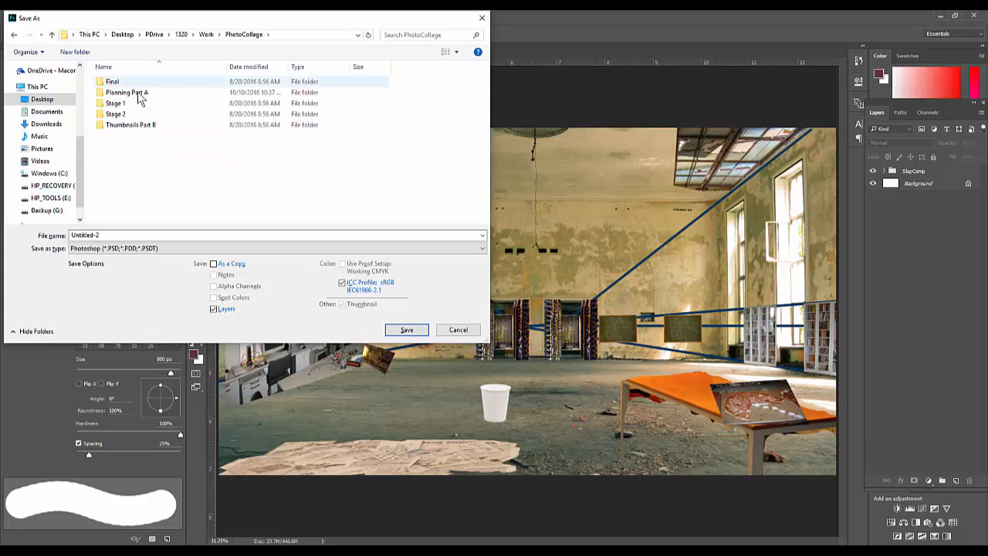
double_click(136, 103)
click(131, 236)
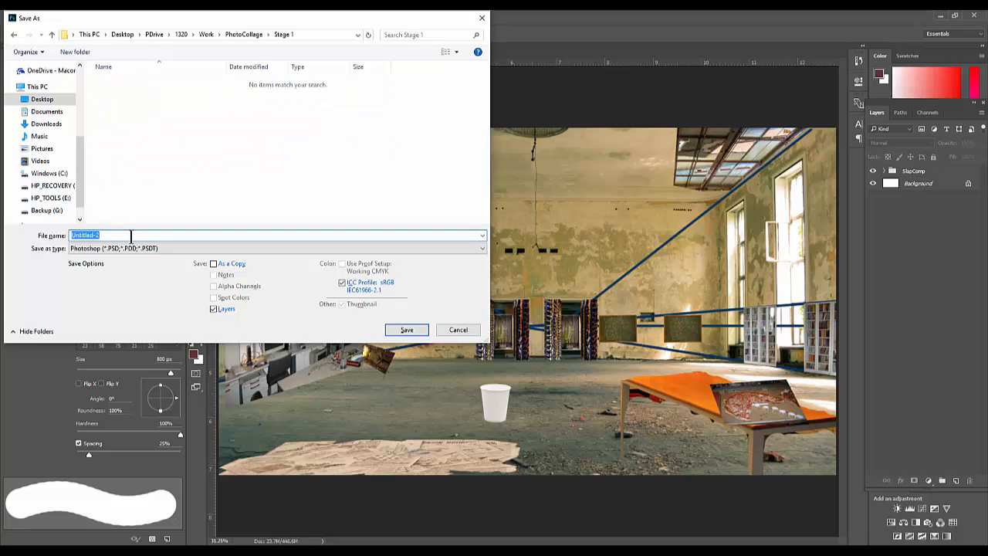
text(Sarcona_Stage1_PhotoCollage)
key(Return)
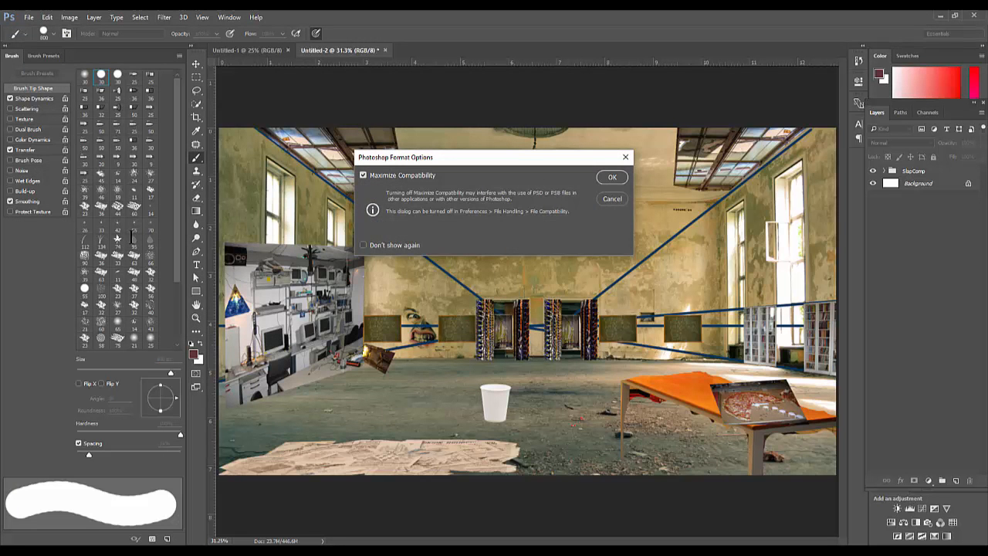
key(Return)
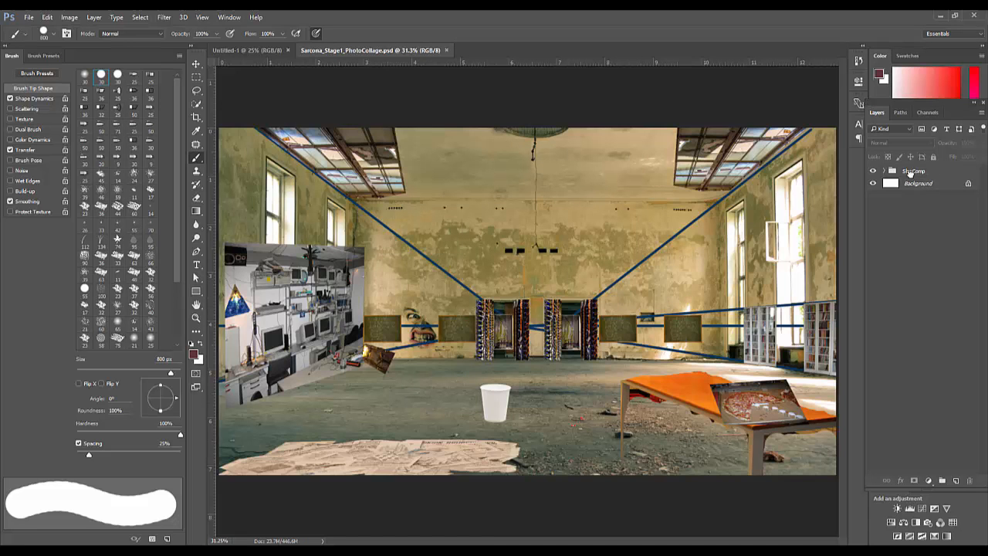
- Duplicate the SlapComp group, hide the original, and rename the copy Stage1
drag(911, 174, 956, 480)
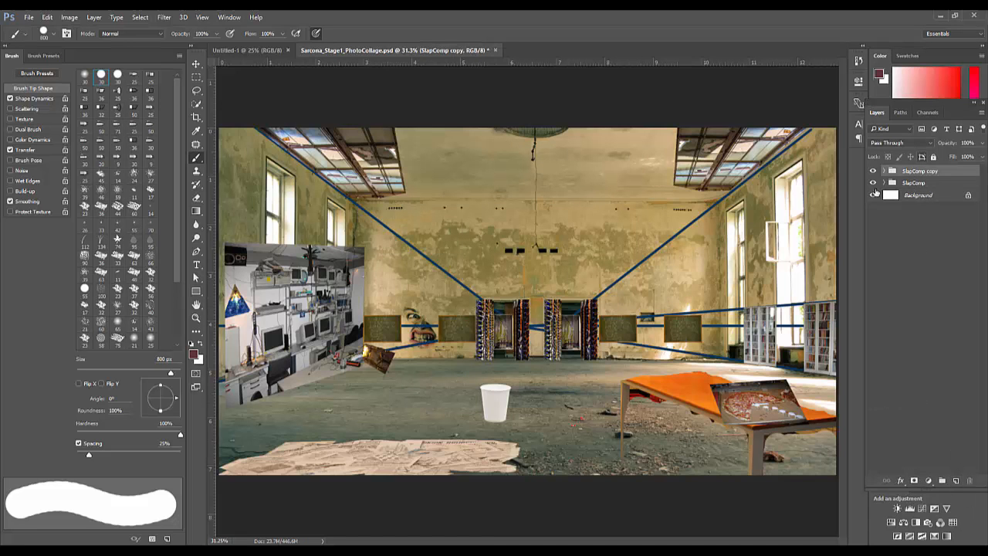
click(875, 183)
double_click(916, 170)
text(Stage1)
key(Return)
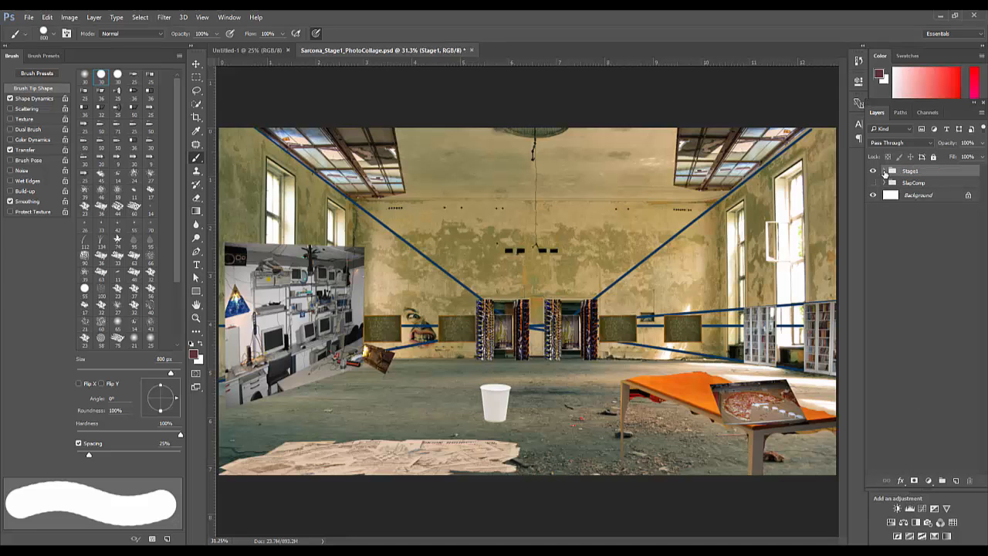
- Rename Layer 1 inside the Stage1 group as PerspLines
click(885, 171)
click(899, 185)
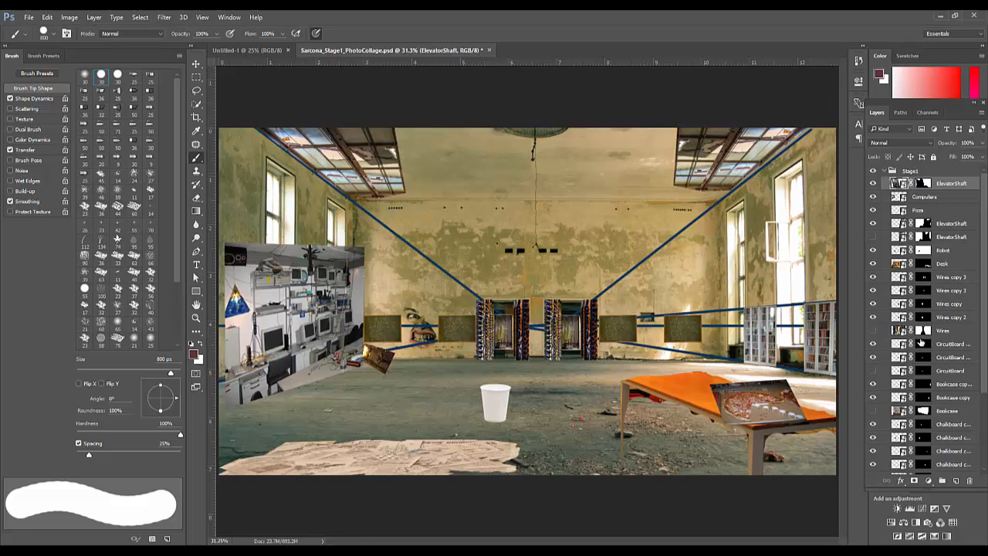
scroll(926, 416, down, 5)
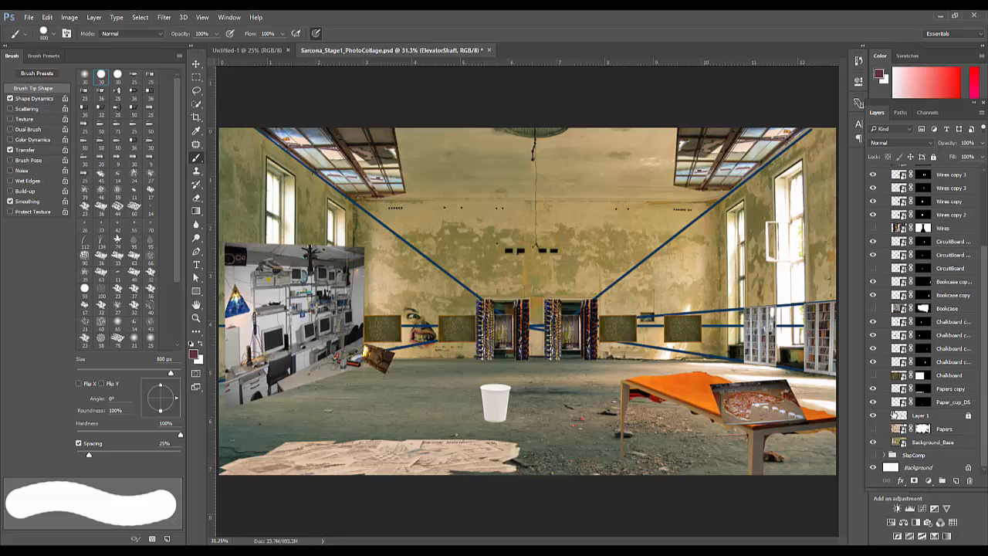
click(895, 415)
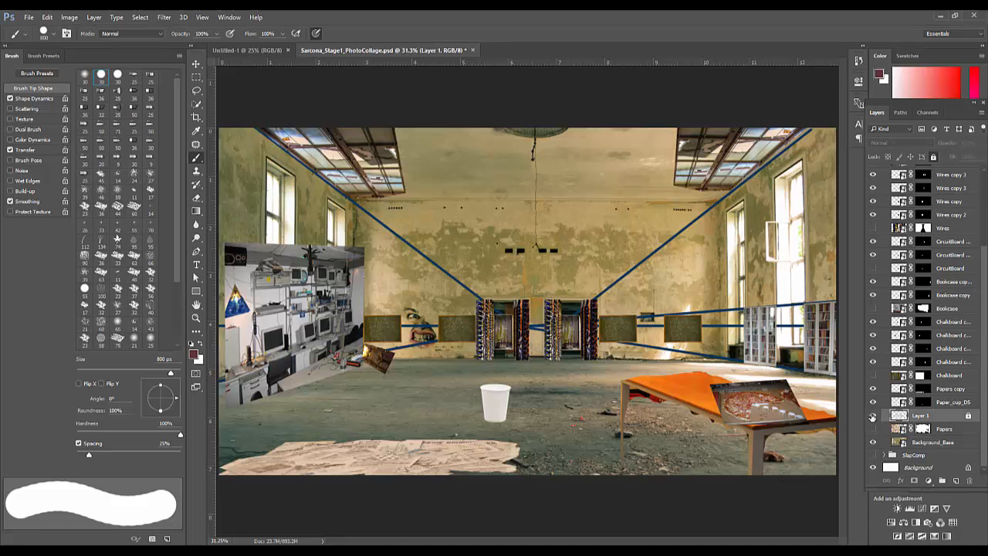
double_click(920, 416)
text(PerspLines)
key(Return)
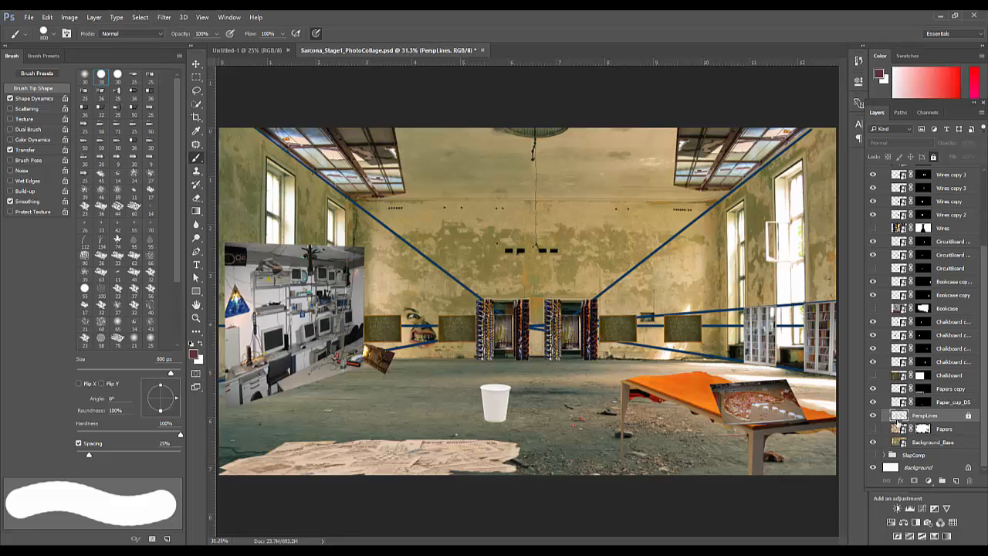
- Scale the Papers copy layer on the foreground floor down to about 49%
click(892, 391)
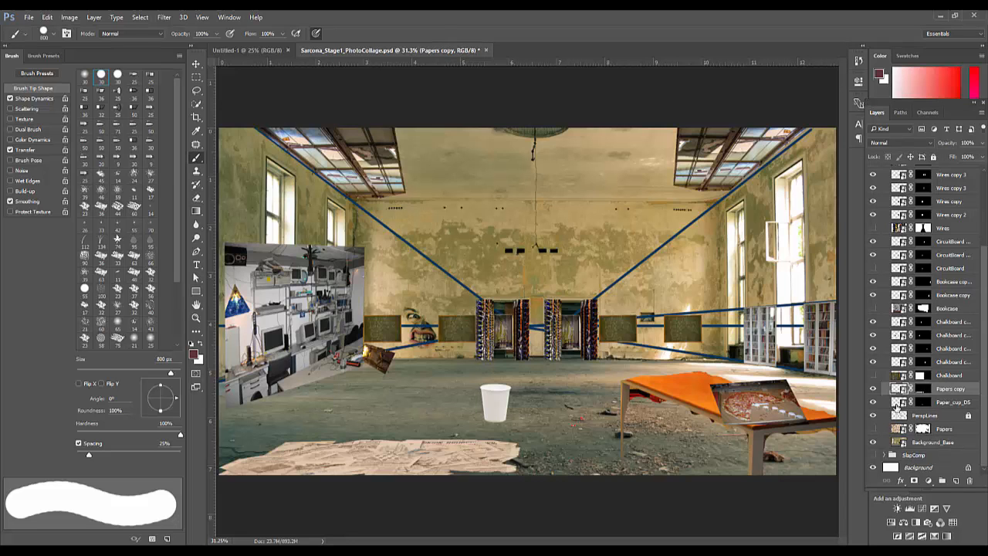
key(ctrl+t)
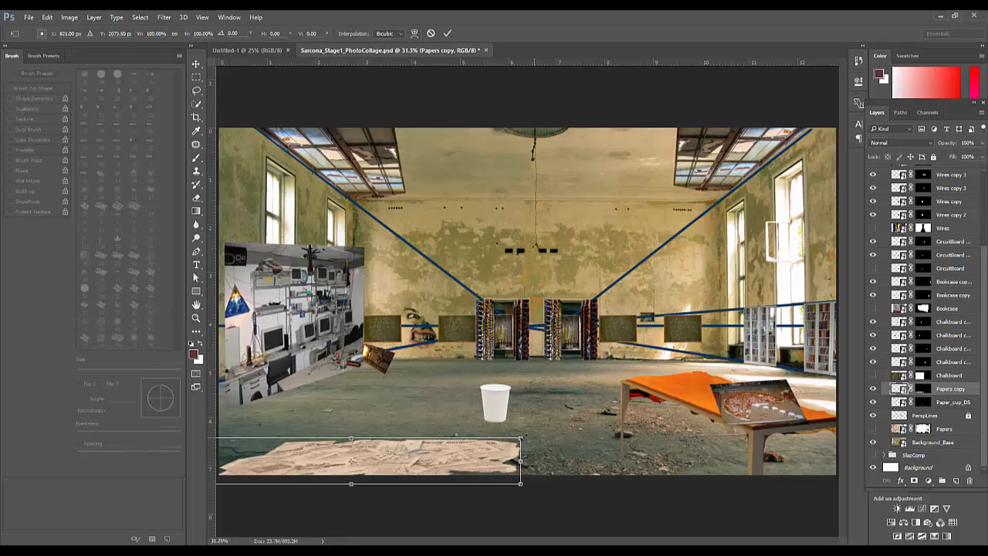
drag(520, 438, 433, 450)
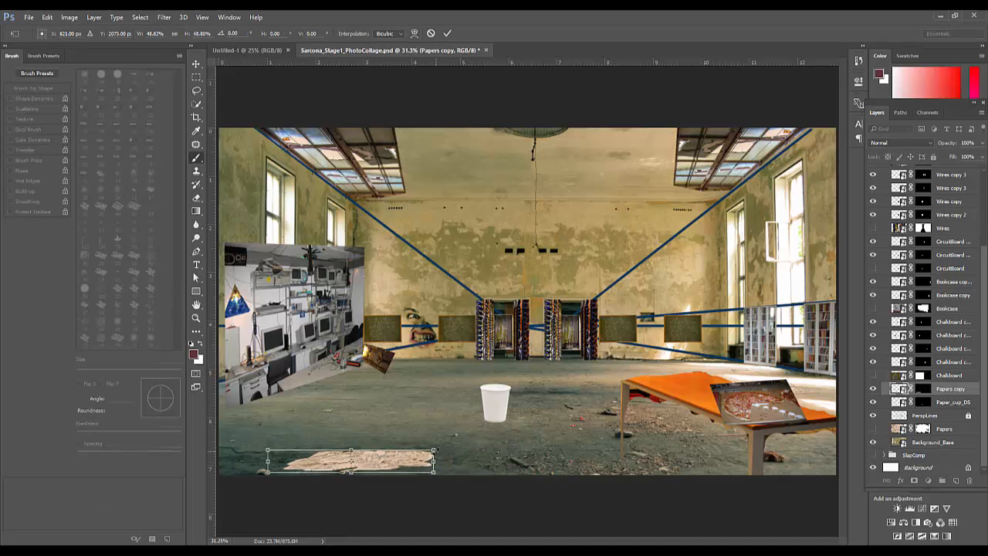
key(Return)
- Duplicate the papers twice and transform the copies to spread them over the right side of the floor
mouse_move(373, 465)
mouse_down()
mouse_move(703, 448)
mouse_move(673, 462)
mouse_move(653, 436)
mouse_move(637, 440)
mouse_move(668, 432)
mouse_move(828, 465)
mouse_move(698, 369)
mouse_move(664, 374)
mouse_move(688, 369)
mouse_move(680, 366)
mouse_up()
key(ctrl+t)
key(Return)
key(ctrl+t)
key(Return)
key(ctrl+t)
key(Return)
key(ctrl+t)
key(Return)
key(b)
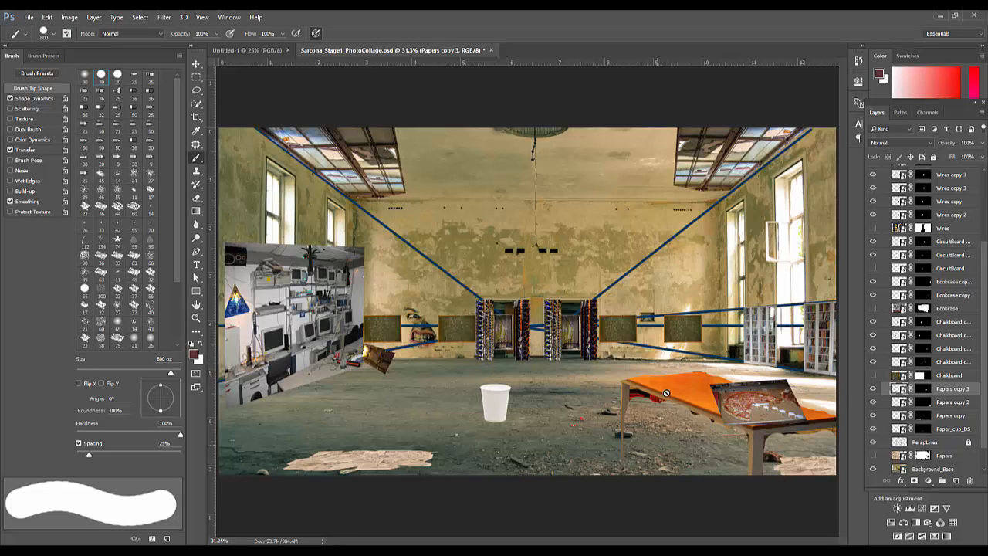
- Duplicate the papers near the back wall's left side, flip the copy horizontally, and shift it farther left toward the computer wall
drag(474, 389, 422, 347)
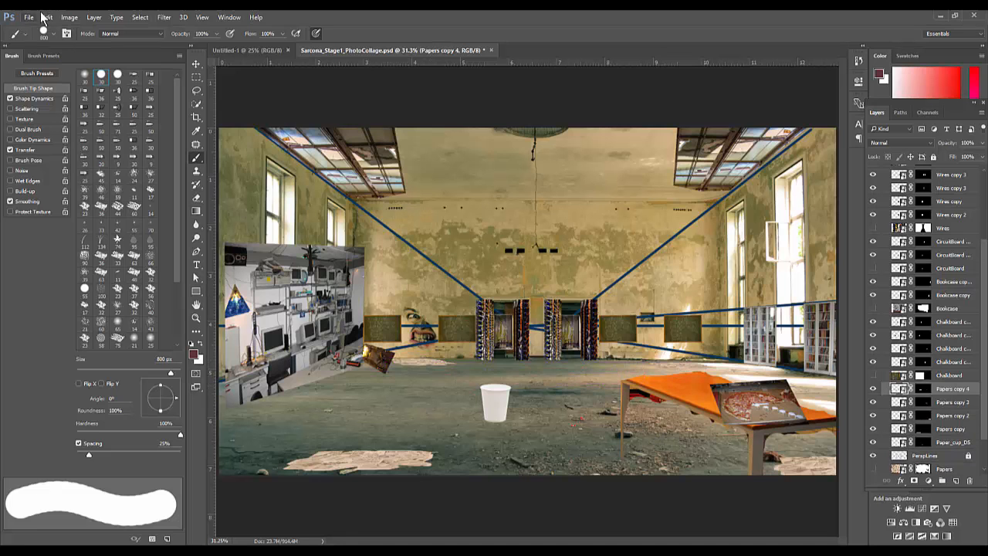
click(69, 17)
mouse_move(124, 112)
mouse_move(48, 17)
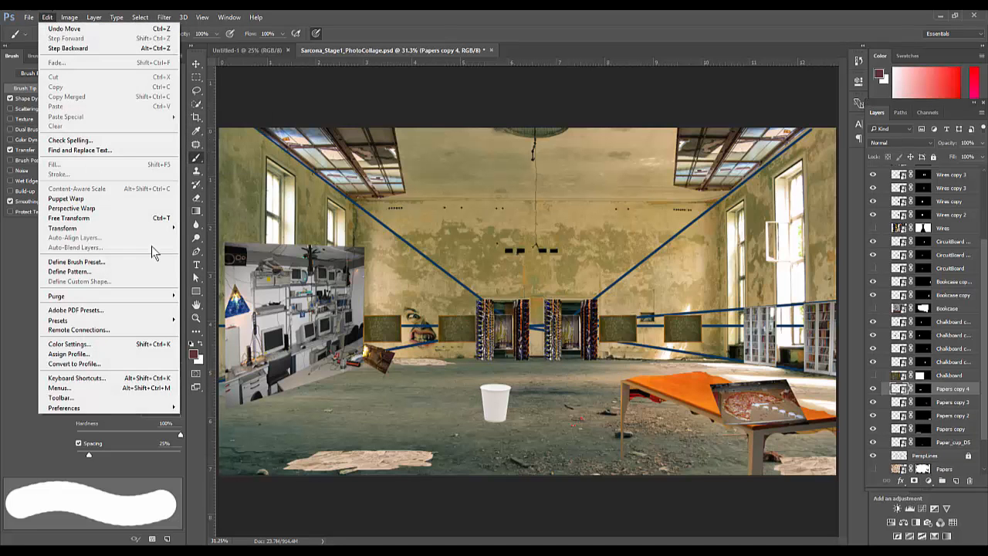
mouse_move(166, 230)
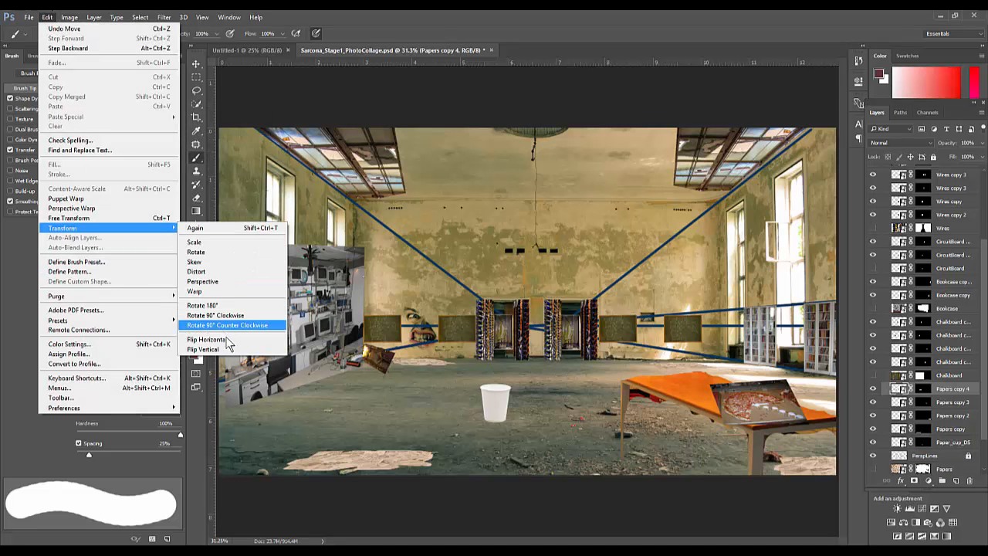
click(226, 337)
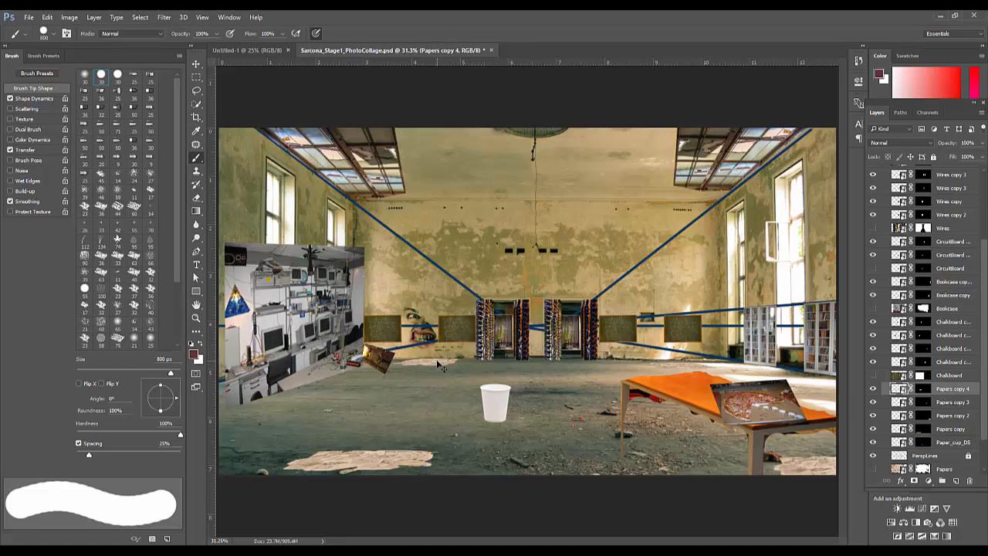
ctrl+drag(437, 363, 386, 362)
- Select the Chalkboard copy layer of the board just right of the doorways
click(902, 362)
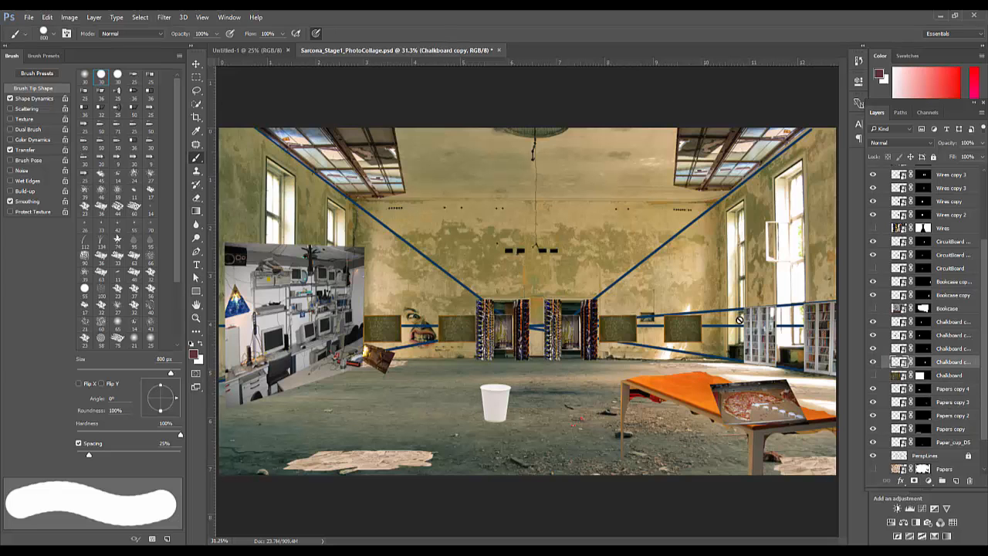
ctrl+drag(609, 315, 454, 202)
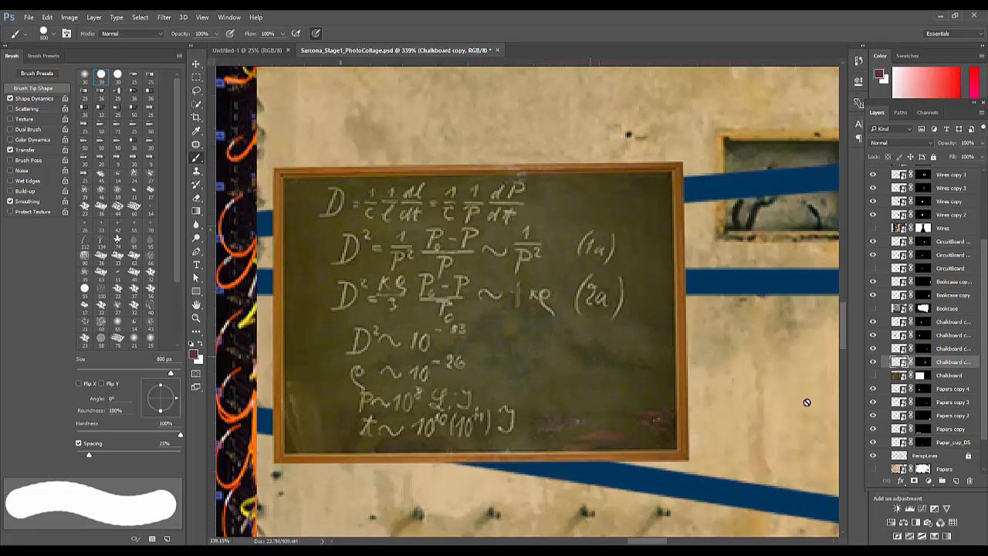
key(w)
click(590, 368)
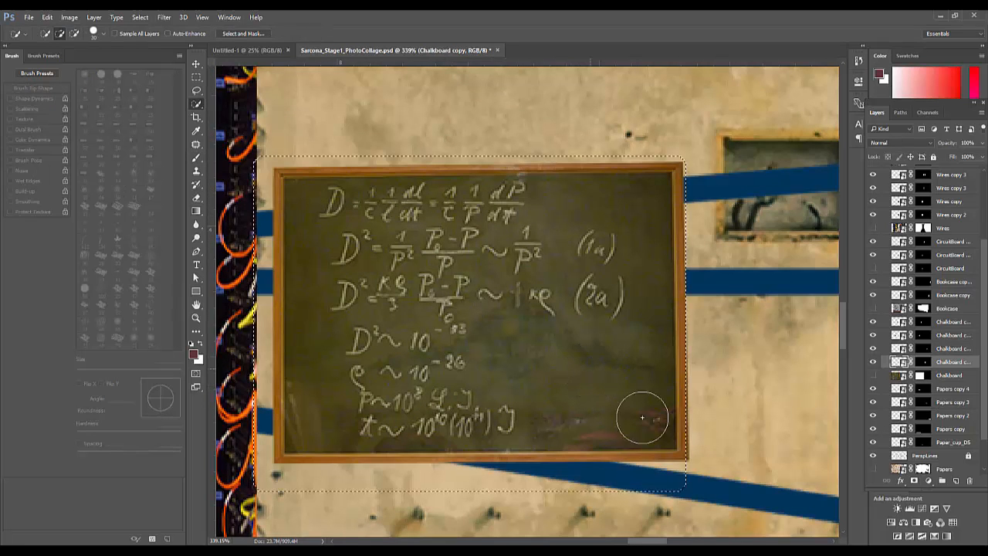
key(ctrl+d)
- Add an empty layer directly above the Chalkboard copy layer for Clone Stamp retouching
key(s)
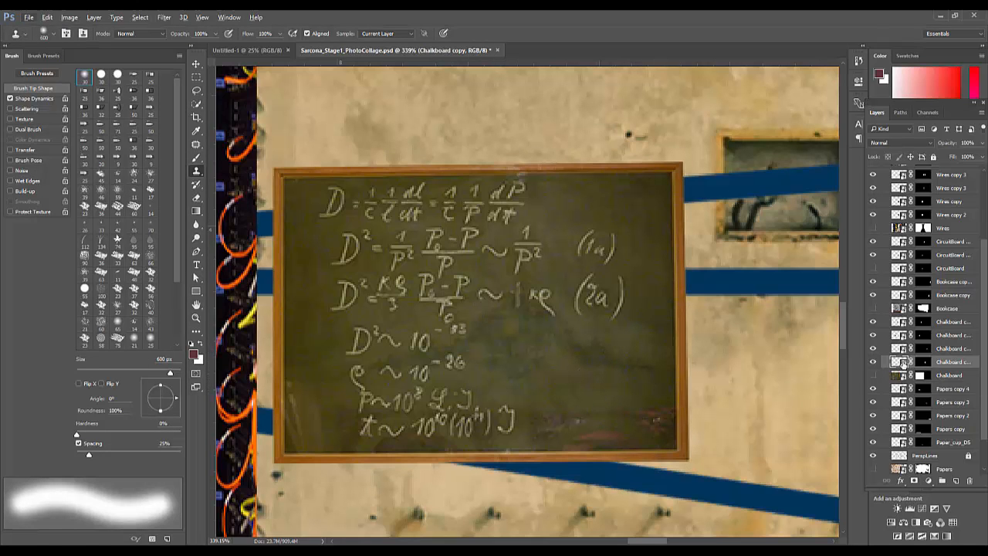
click(957, 480)
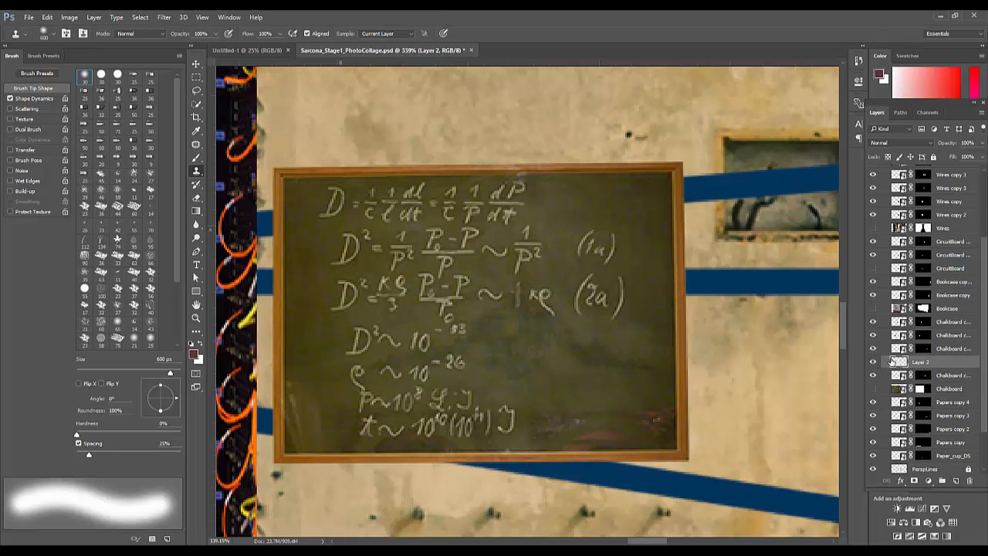
click(875, 374)
- Set the Clone Stamp to a soft 25 px brush that samples Current & Below
key(bracketleft)
key(bracketleft)
key(bracketleft)
key(bracketleft)
key(bracketleft)
key(bracketleft)
key(bracketleft)
key(bracketleft)
key(bracketleft)
key(bracketleft)
key(bracketleft)
key(bracketleft)
key(bracketleft)
key(bracketleft)
key(bracketleft)
key(bracketleft)
key(bracketleft)
key(bracketleft)
key(bracketleft)
key(bracketleft)
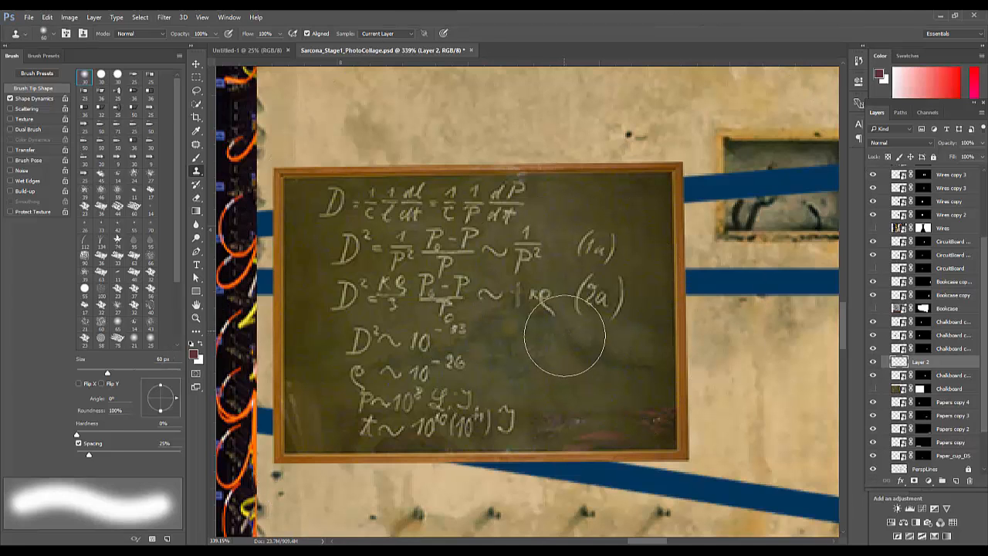
key(bracketleft)
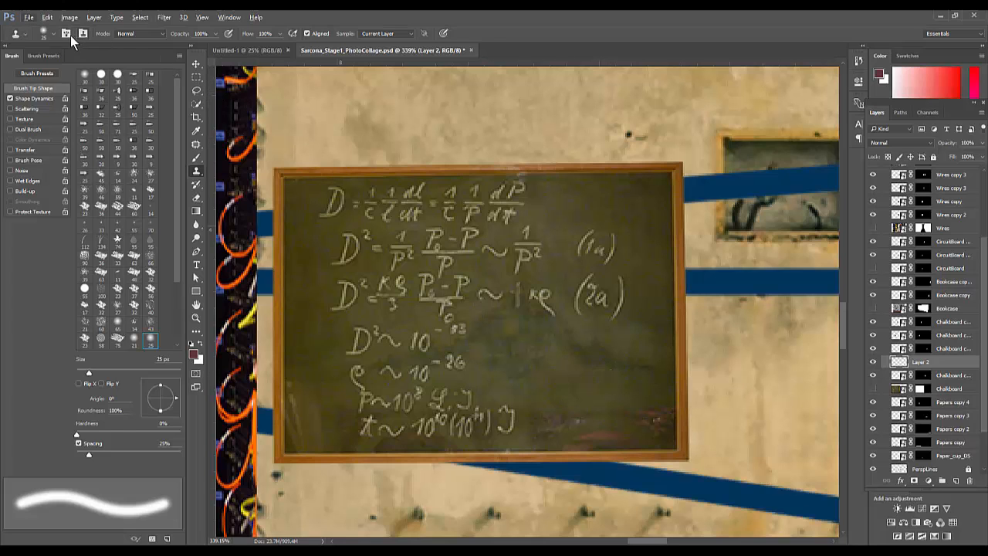
click(398, 33)
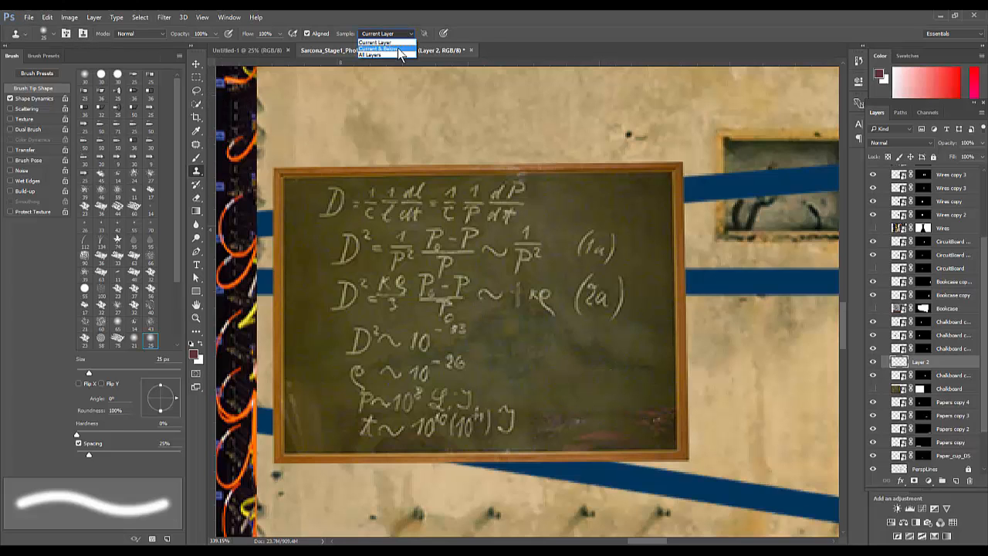
click(382, 44)
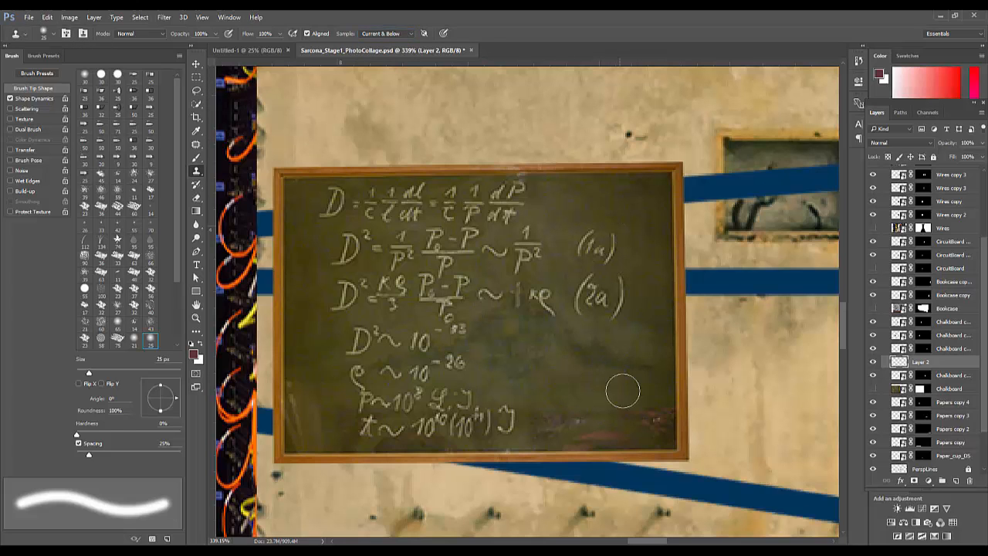
- Clone clean board texture over the smudges in the chalkboard's lower-right area, undoing a stray stroke and resampling near the upper right
mouse_move(623, 393)
mouse_down()
mouse_move(647, 406)
mouse_move(655, 422)
mouse_move(639, 407)
mouse_move(627, 427)
mouse_move(565, 421)
mouse_move(610, 411)
mouse_up()
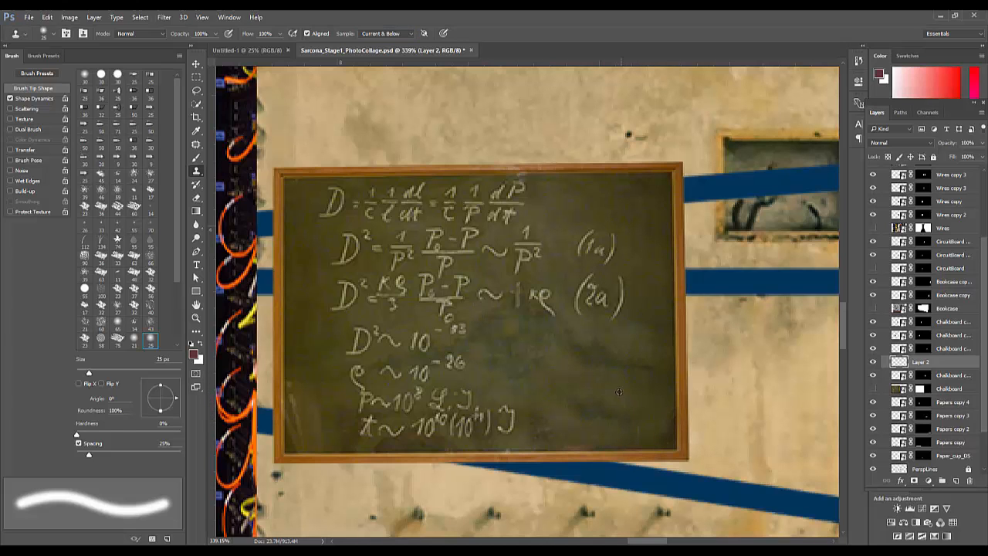
mouse_move(619, 377)
mouse_down()
mouse_move(641, 391)
mouse_move(642, 371)
mouse_move(593, 348)
mouse_move(627, 375)
mouse_up()
key(ctrl+z)
alt+click(629, 248)
mouse_move(581, 313)
mouse_down()
mouse_move(569, 338)
mouse_move(580, 347)
mouse_move(569, 347)
mouse_move(609, 340)
mouse_move(600, 346)
mouse_move(625, 404)
mouse_move(634, 339)
mouse_up()
drag(546, 433, 547, 399)
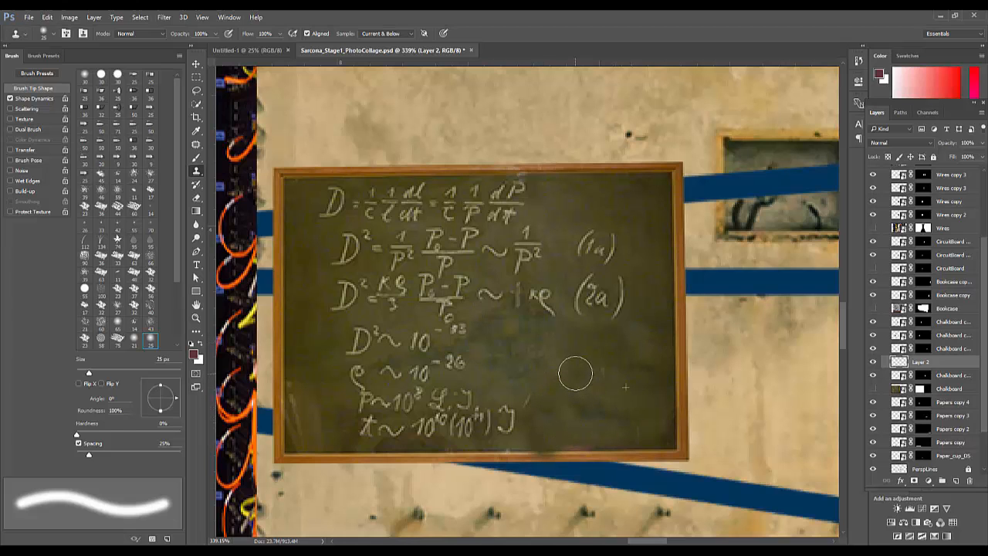
drag(635, 372, 642, 339)
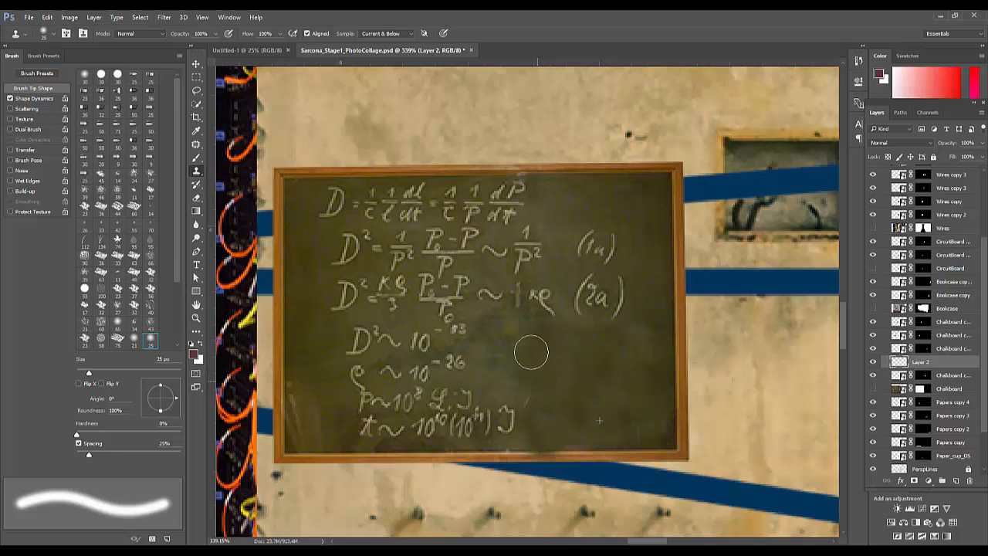
- Clone clean board texture over the remaining smudges right of the lower formulas and along the chalkboard's lower-left edge, redoing the edge stroke
drag(532, 335, 517, 362)
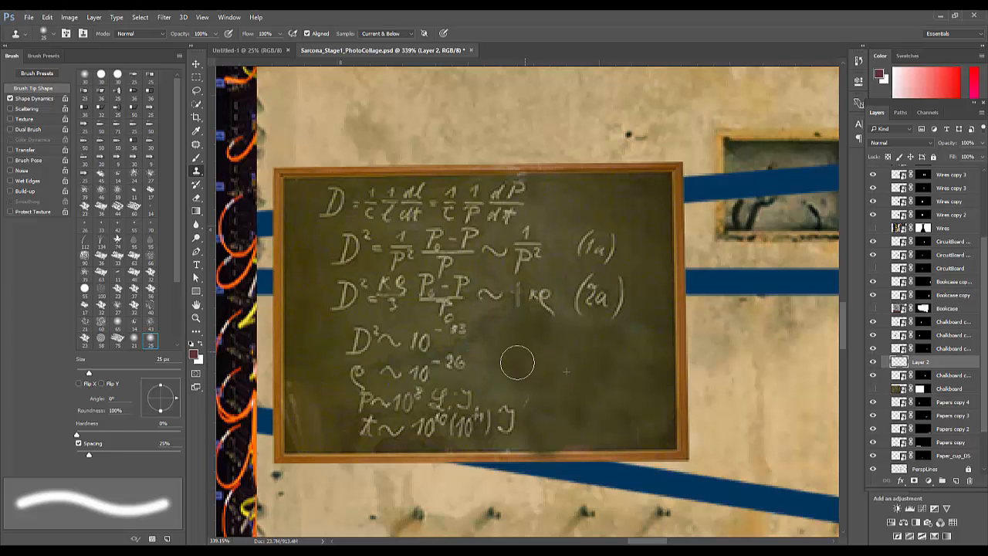
click(484, 373)
drag(337, 372, 338, 421)
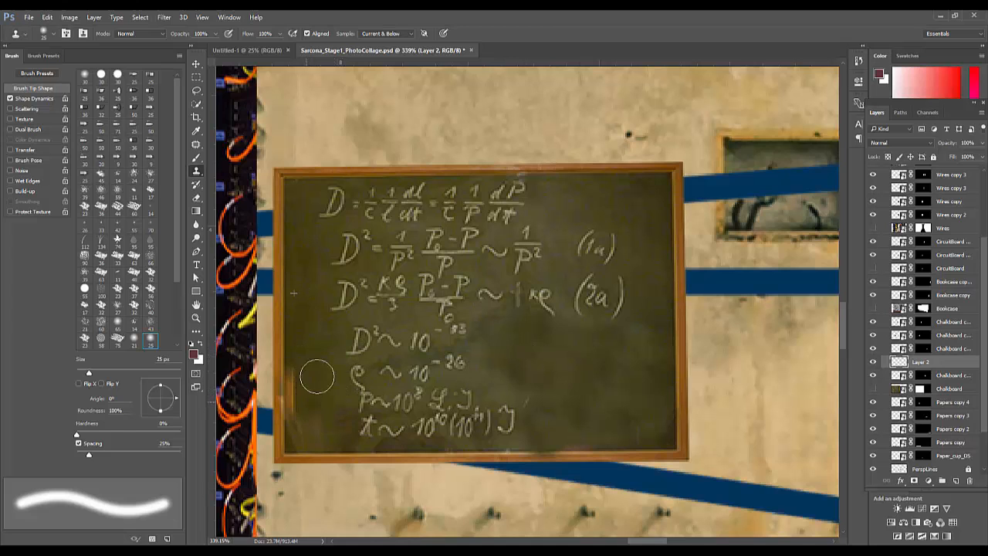
key(ctrl+z)
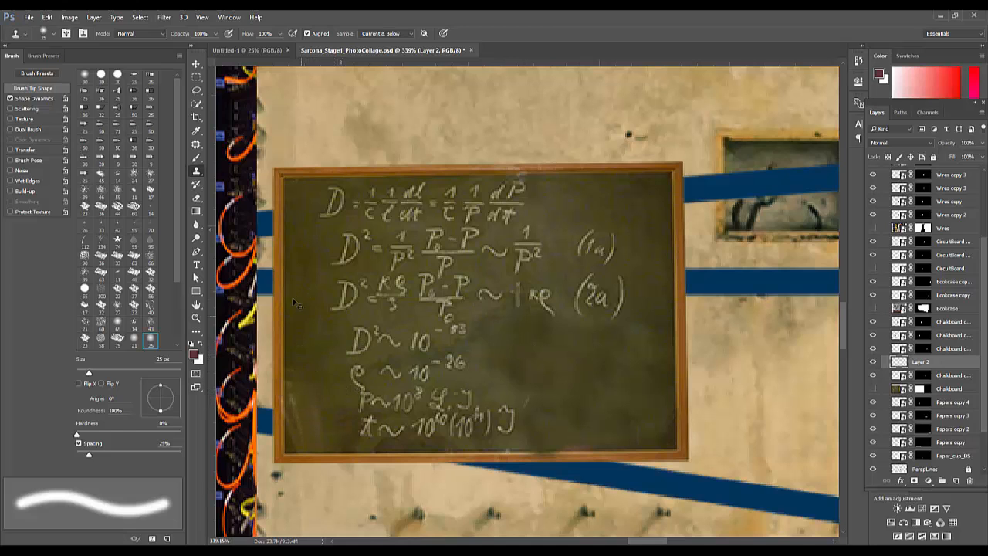
click(278, 391)
drag(306, 388, 304, 424)
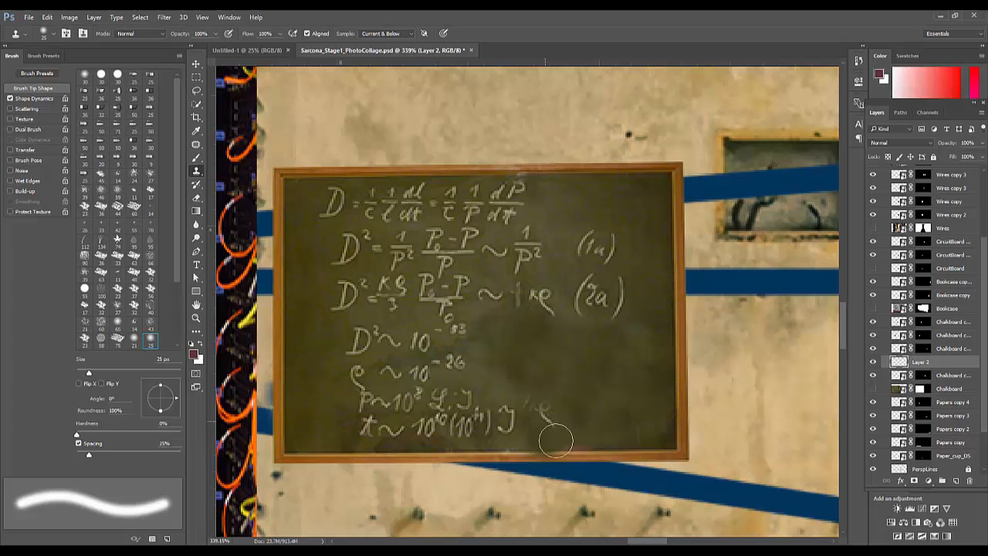
drag(555, 440, 559, 386)
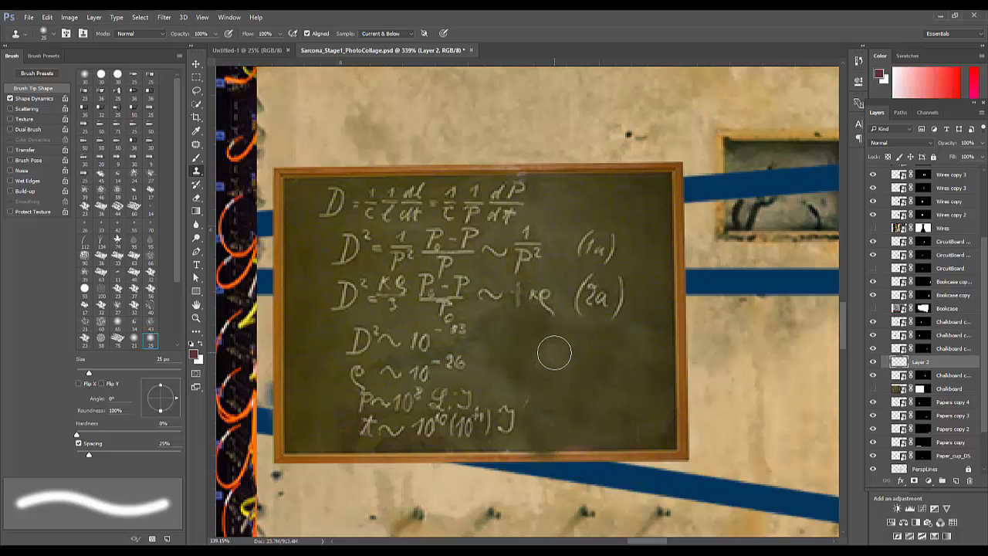
click(902, 111)
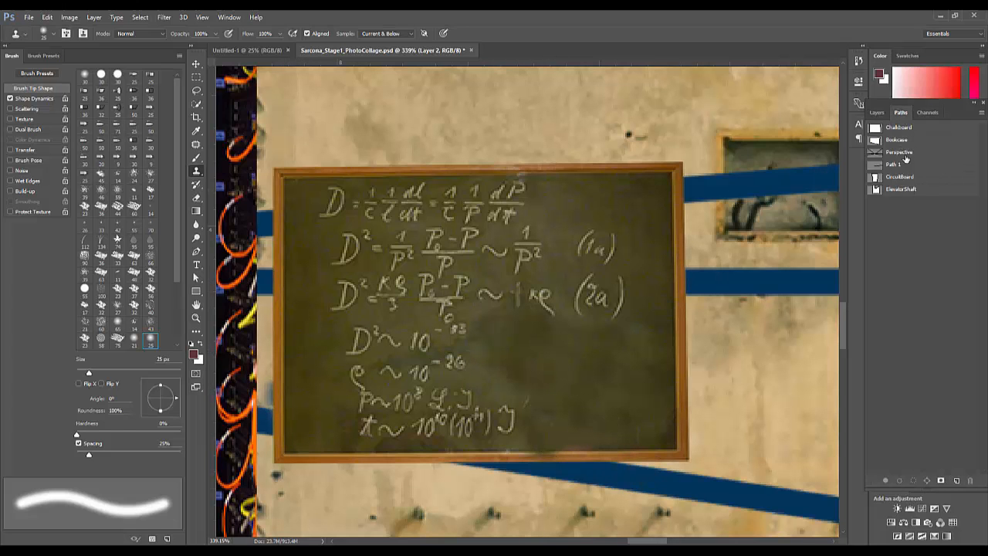
click(880, 112)
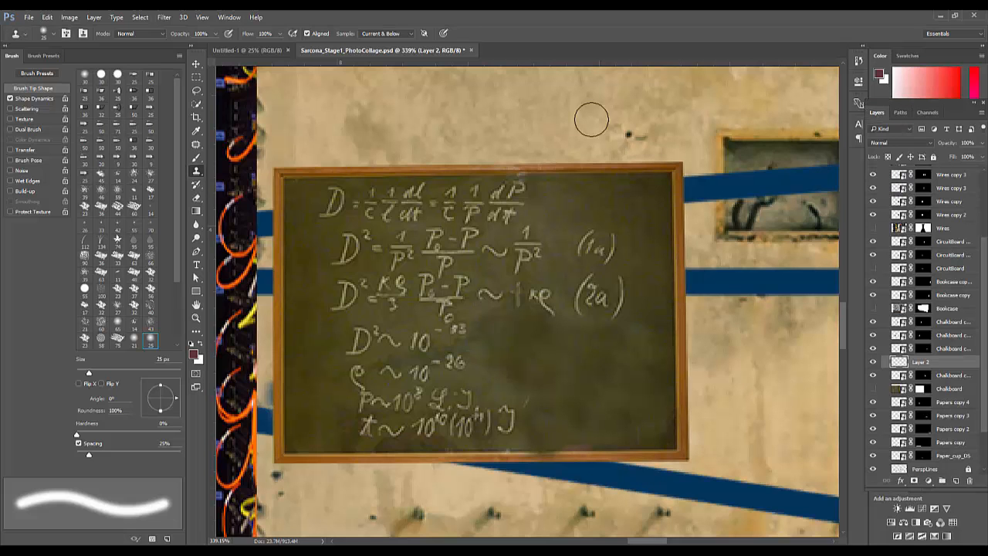
click(197, 106)
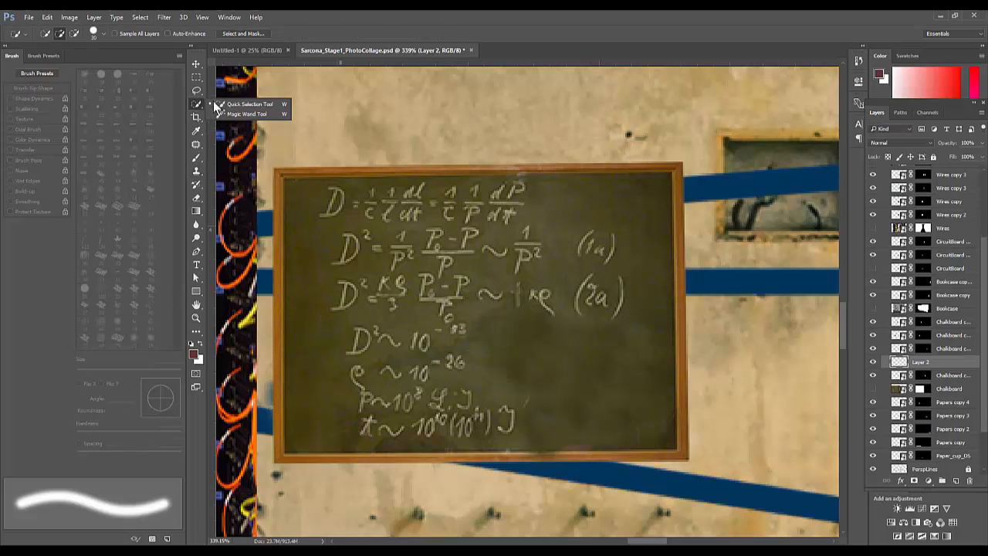
click(142, 18)
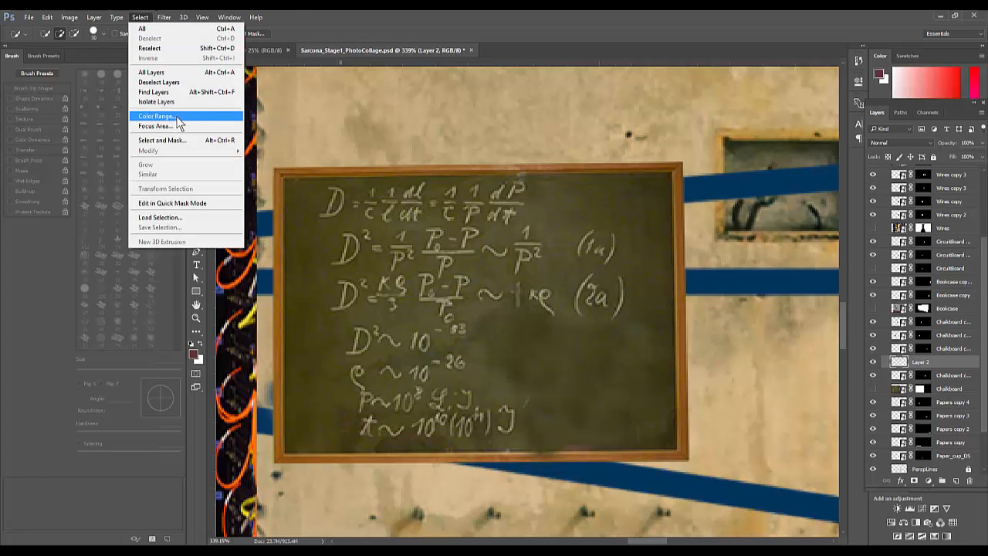
click(553, 263)
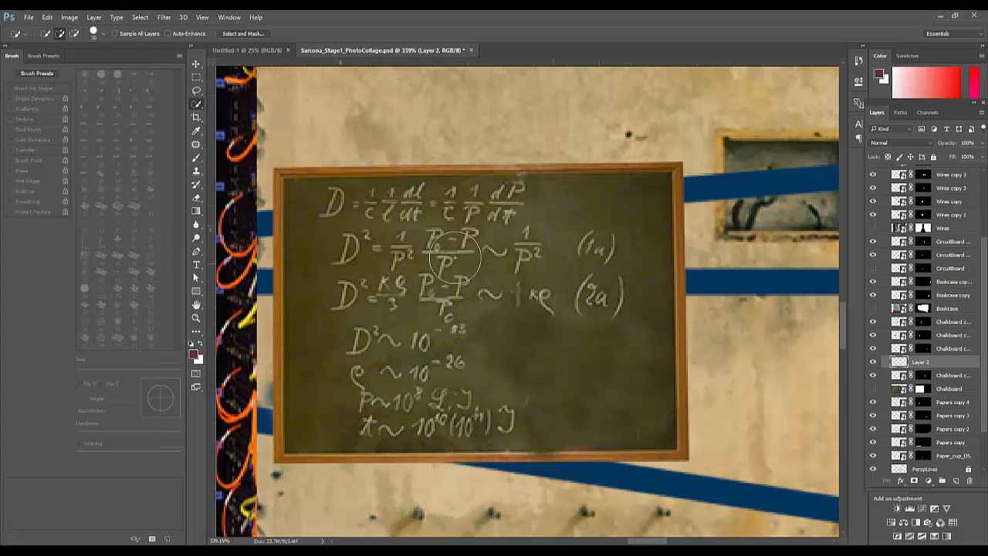
click(48, 19)
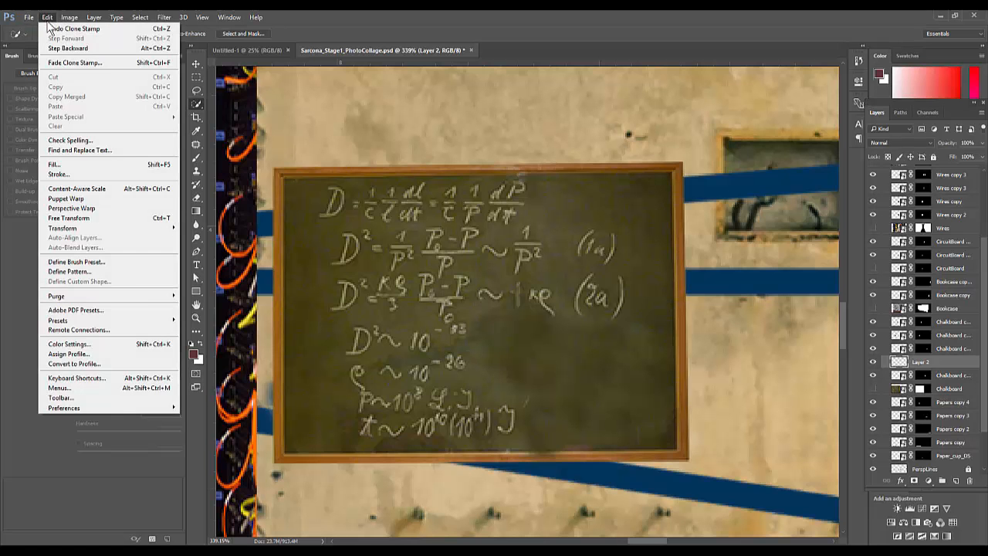
mouse_move(145, 226)
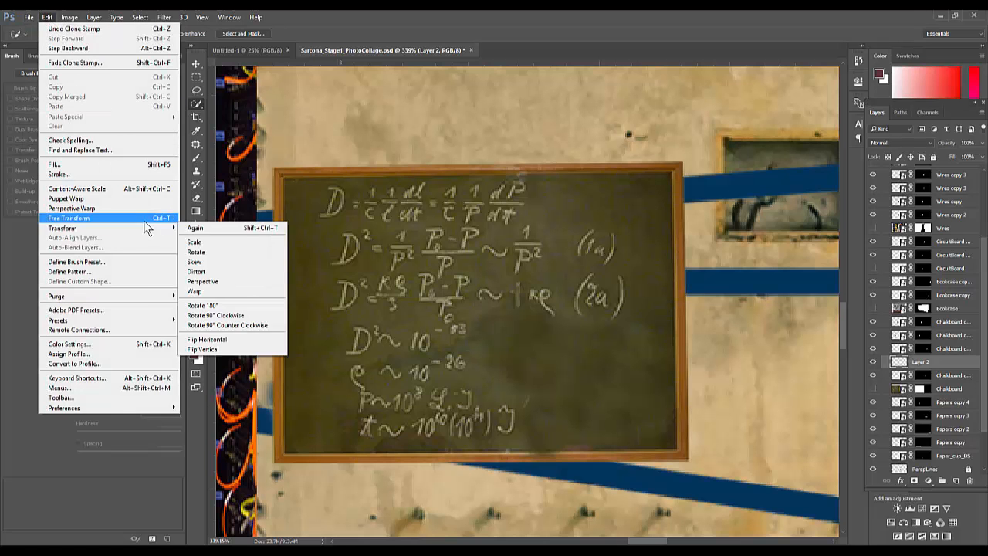
- Rename the chalkboard retouching layer, Layer 2, as Chalkboard_Cleanup_01
click(915, 349)
key(ctrl+0)
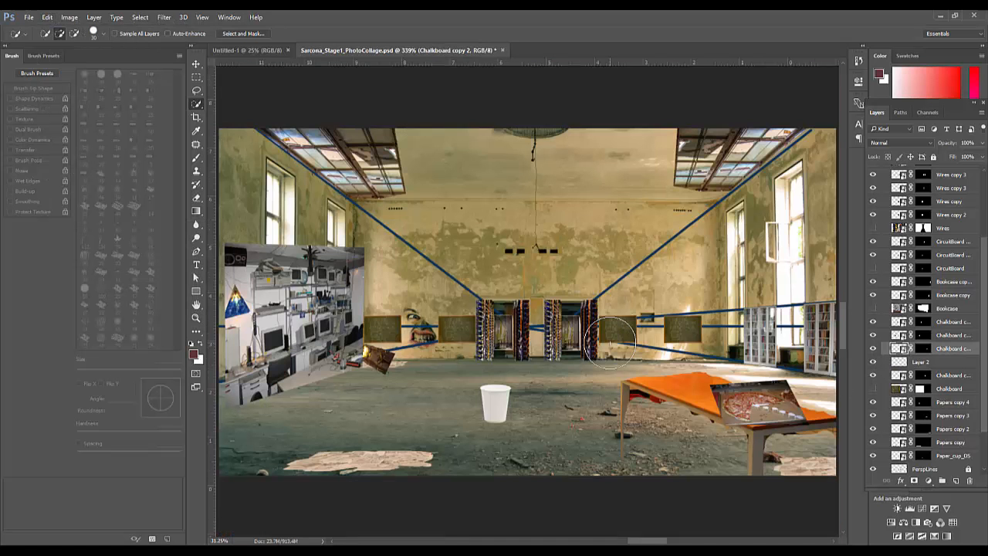
scroll(685, 333, up, 5)
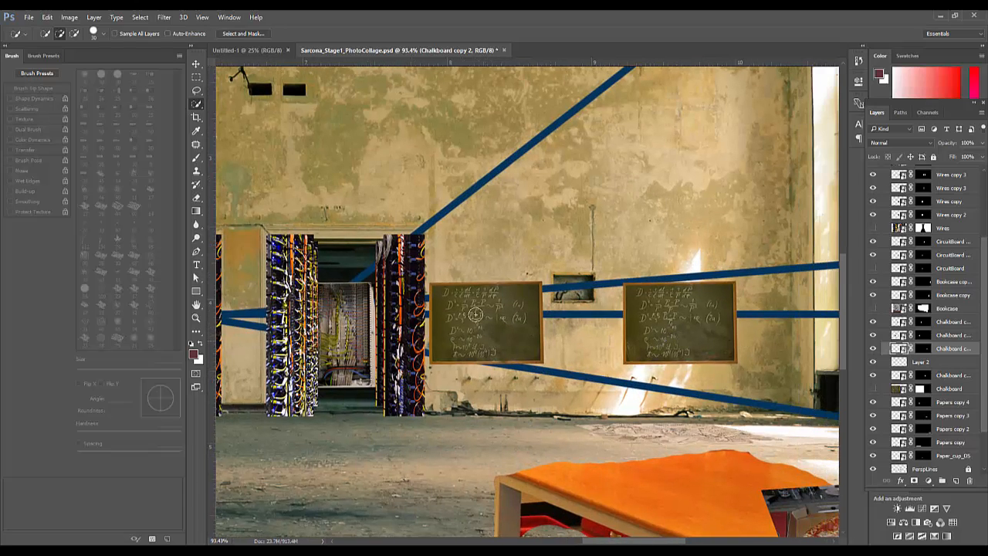
scroll(516, 345, up, 5)
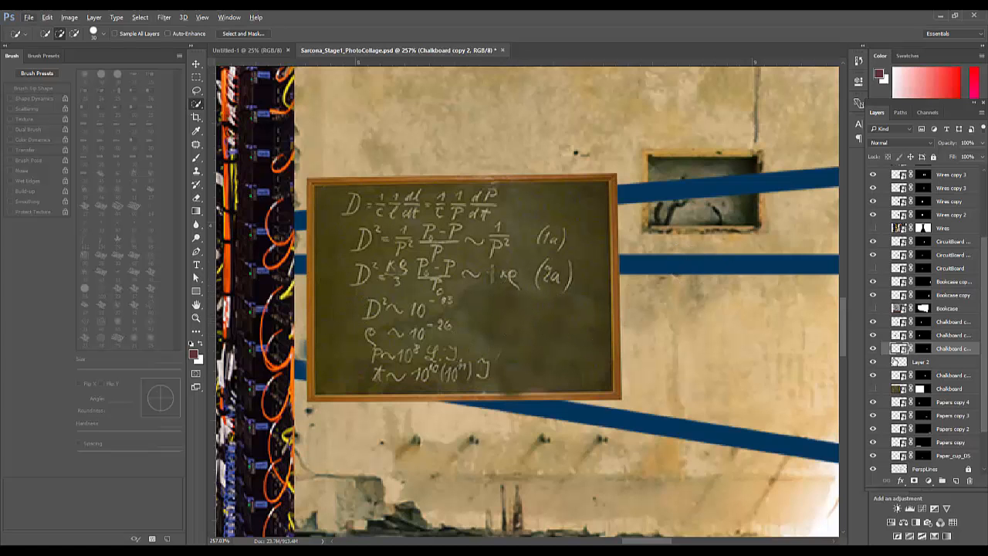
click(905, 363)
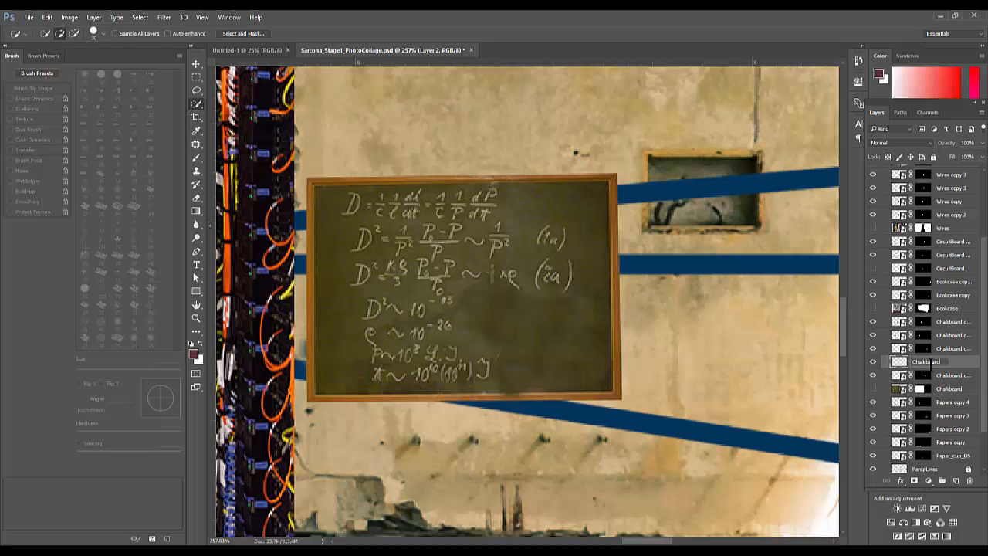
key(Return)
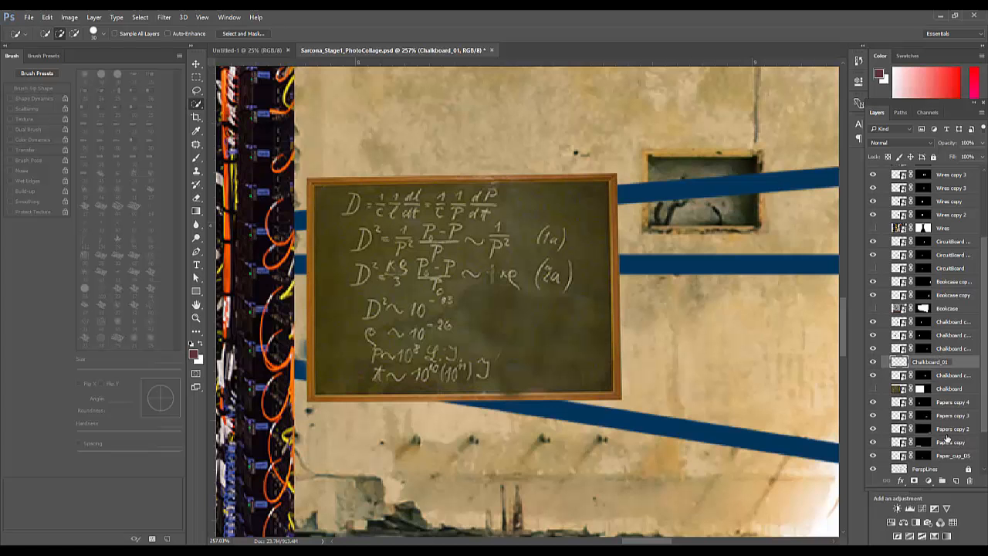
key(Return)
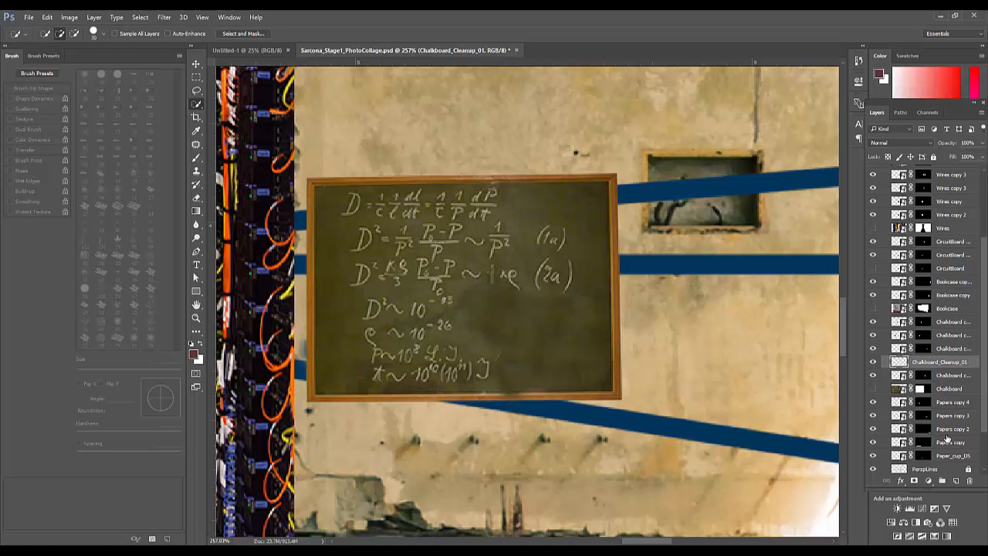
- Hide the blue perspective guides on the PerspLines layer
key(ctrl+0)
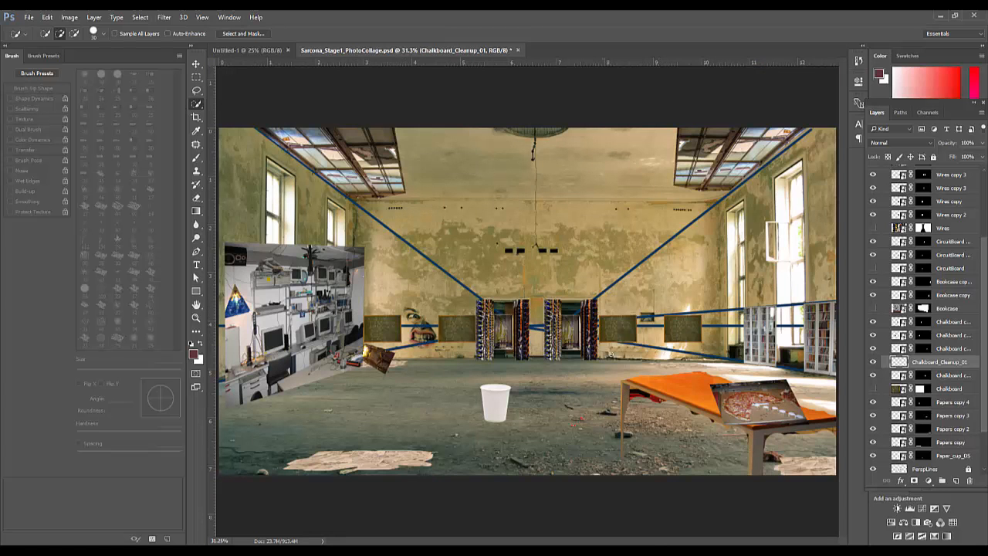
scroll(931, 355, down, 3)
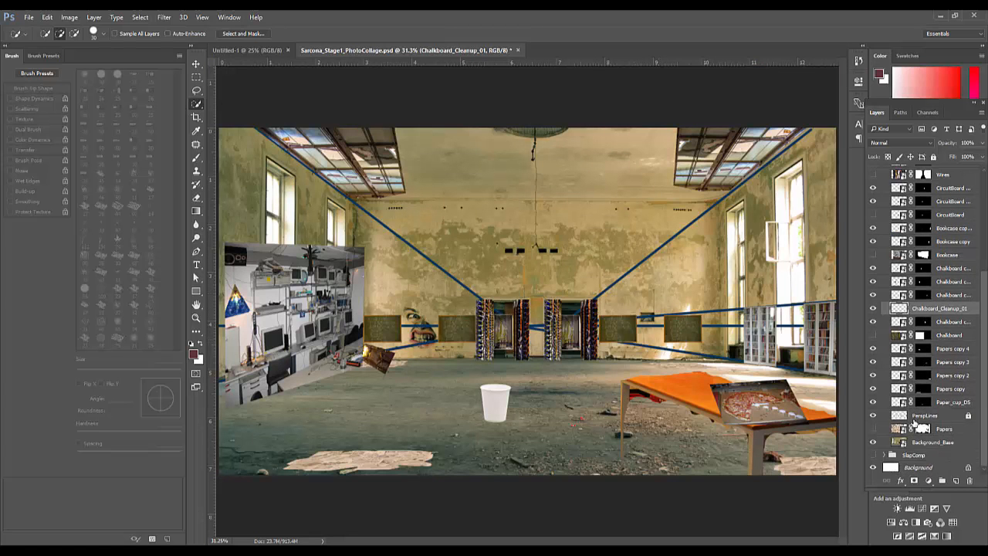
click(873, 417)
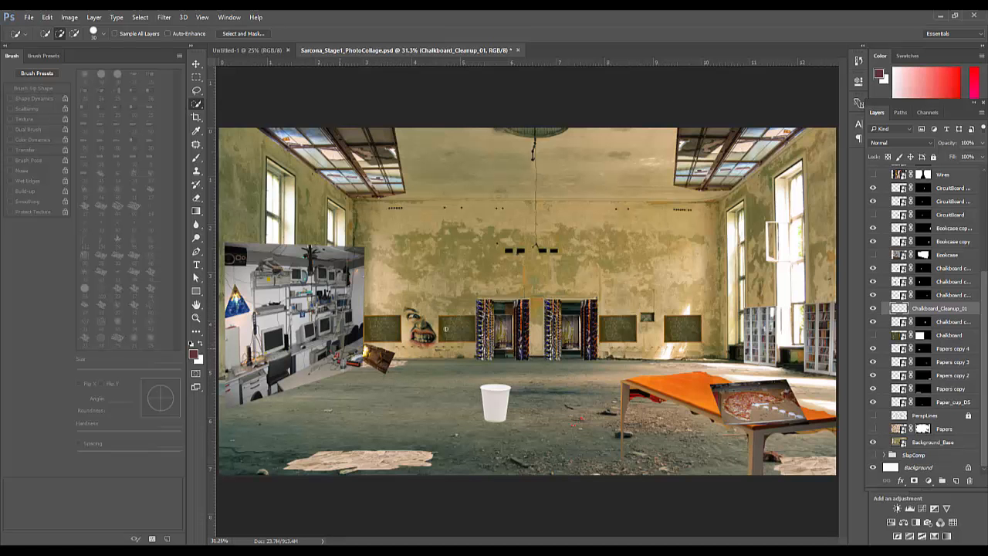
- Add an empty layer directly above Background_Base for retouching the wall around the painted face
scroll(410, 318, up, 10)
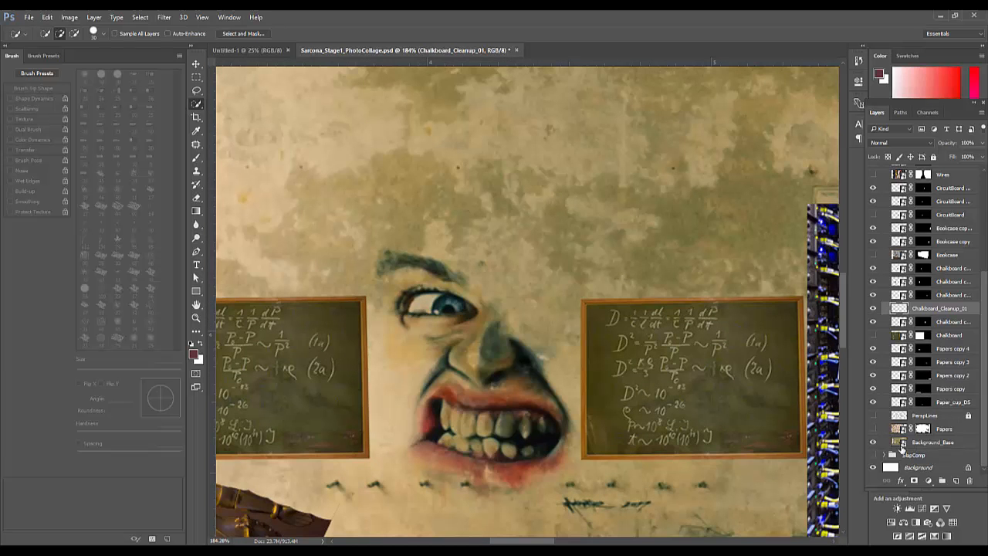
click(902, 446)
click(957, 482)
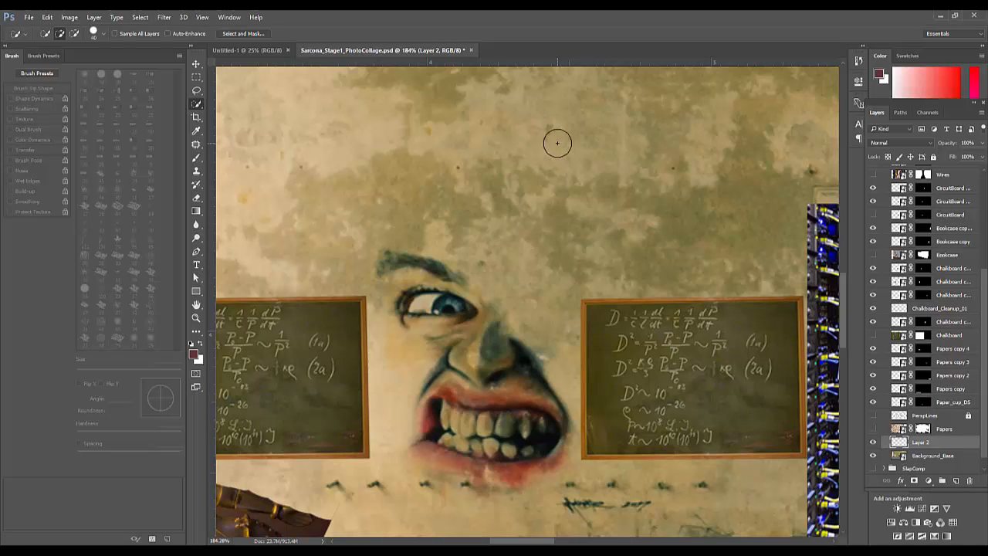
- Switch to the Clone Stamp and enlarge its soft brush to 90 px
key(bracketright)
key(bracketright)
key(bracketright)
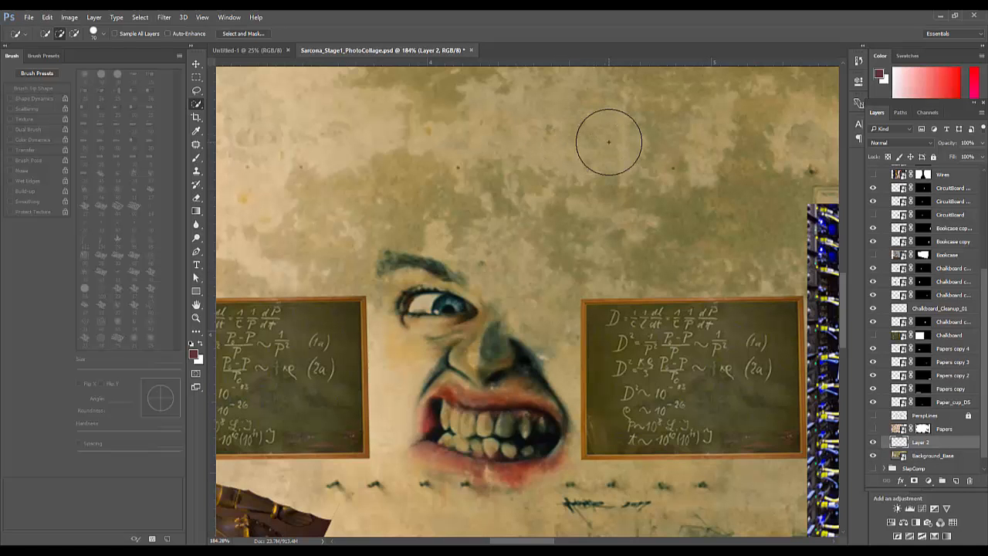
key(s)
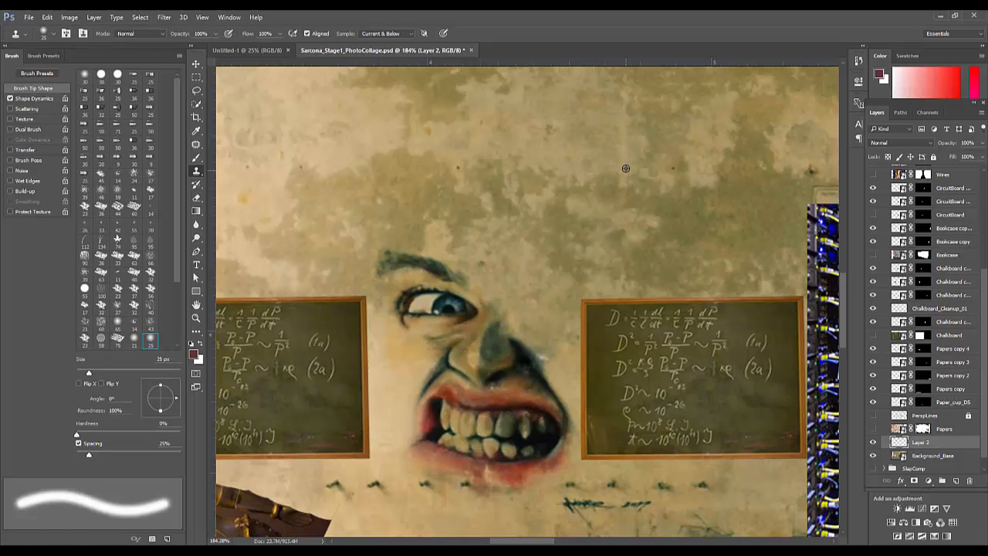
key(bracketright)
key(bracketright)
key(bracketright)
key(bracketright)
key(bracketright)
key(bracketright)
key(bracketright)
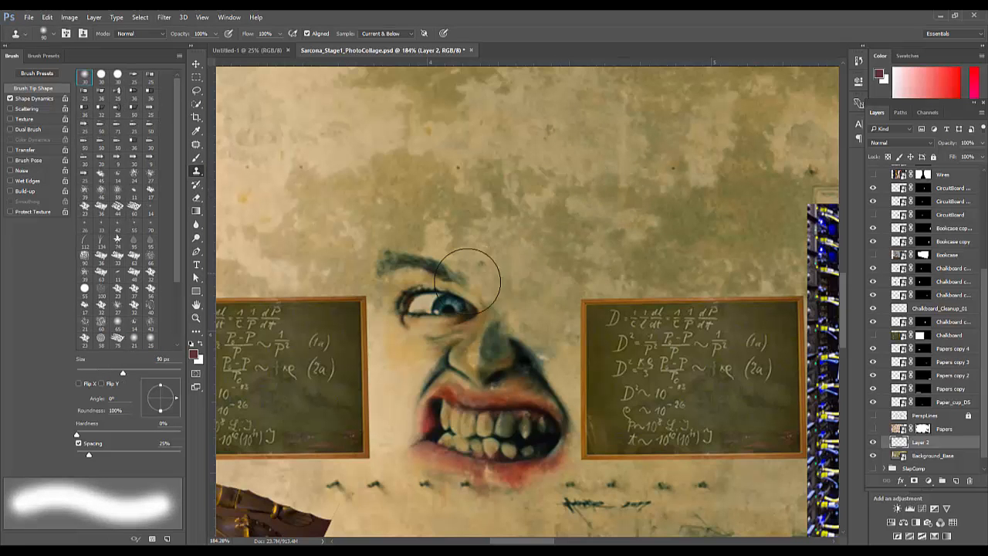
- Clone plaster texture over the painted face between the two left chalkboards and over the hooks and scribbles below them
mouse_move(372, 274)
mouse_down()
mouse_move(506, 348)
mouse_move(522, 332)
mouse_move(468, 320)
mouse_move(530, 404)
mouse_move(494, 456)
mouse_move(533, 499)
mouse_move(409, 456)
mouse_move(459, 435)
mouse_up()
alt+click(485, 132)
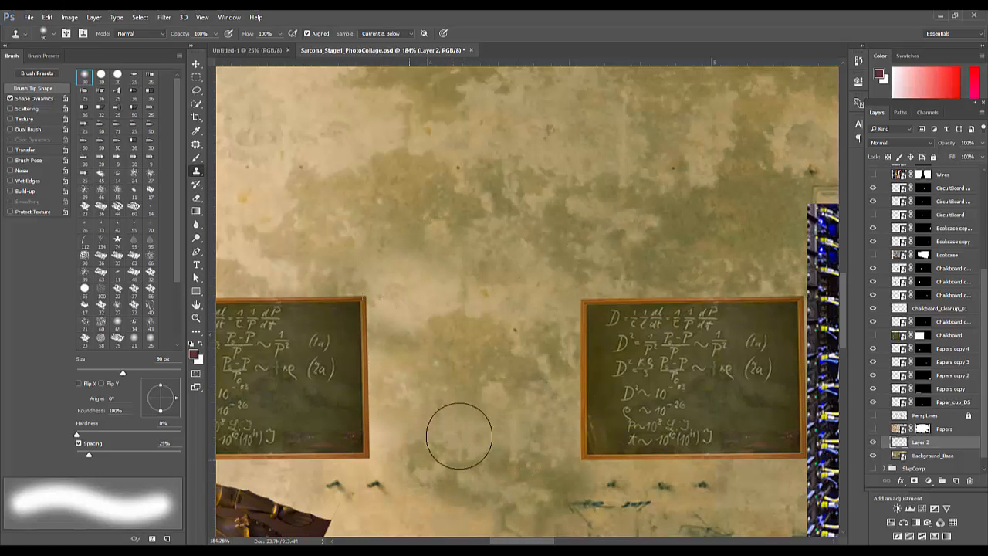
mouse_move(653, 489)
mouse_down()
mouse_move(565, 506)
mouse_move(497, 496)
mouse_up()
mouse_move(369, 424)
mouse_down()
mouse_move(362, 485)
mouse_move(337, 477)
mouse_move(364, 483)
mouse_up()
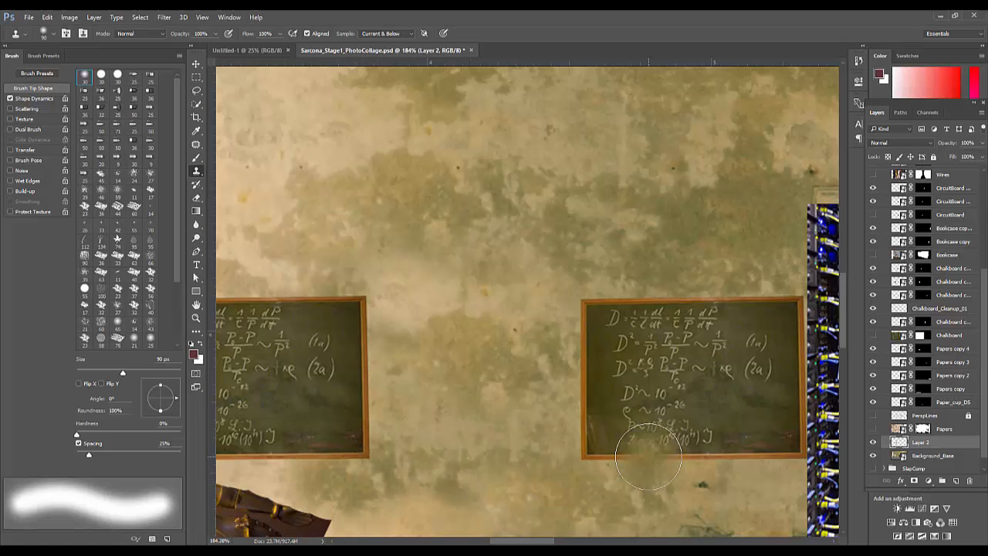
- Clone plain ceiling texture over the upper part of the cable hanging from the round ceiling lamp
key(ctrl+0)
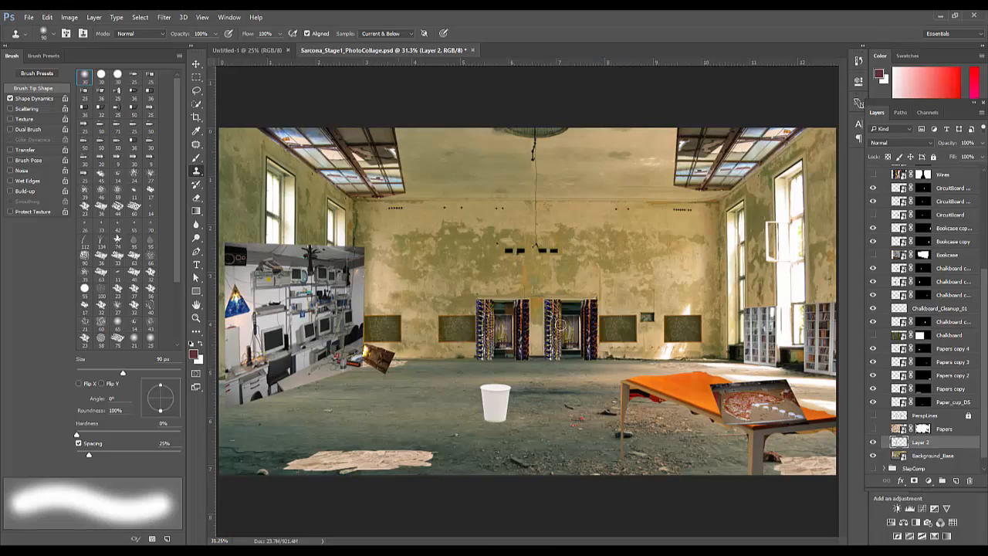
ctrl+click(698, 292)
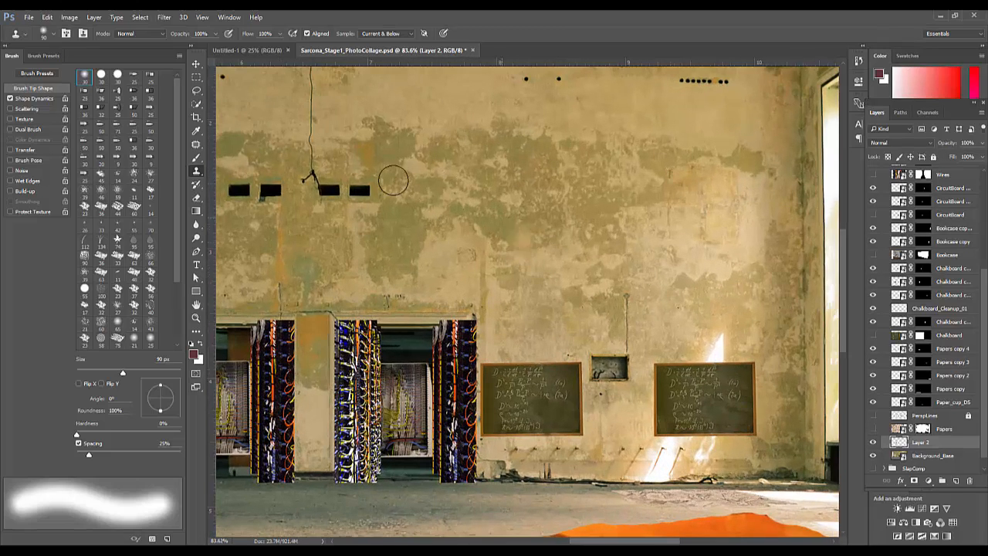
drag(407, 168, 511, 264)
drag(491, 351, 517, 522)
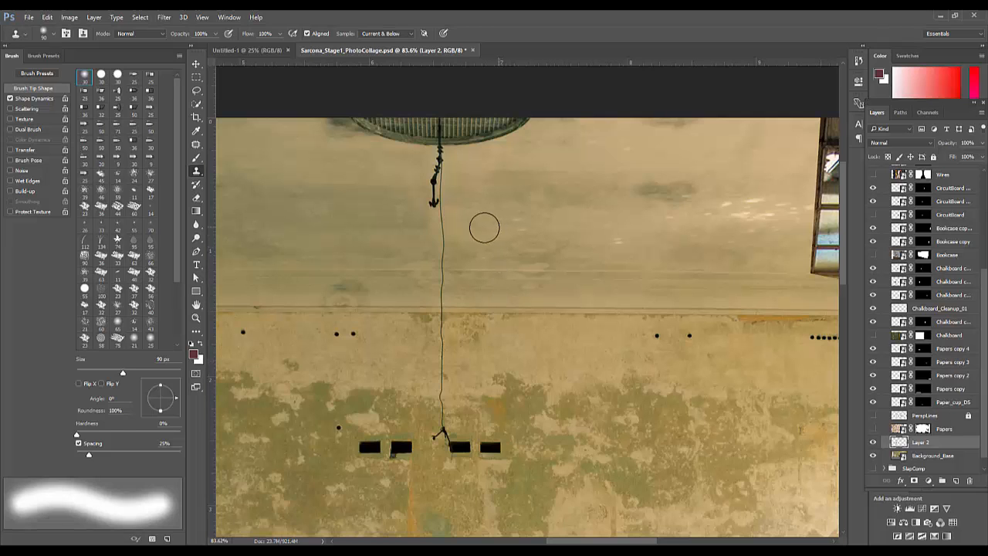
mouse_move(448, 243)
mouse_down()
mouse_move(439, 172)
mouse_move(431, 203)
mouse_move(454, 193)
mouse_move(428, 222)
mouse_move(466, 261)
mouse_move(438, 272)
mouse_move(455, 247)
mouse_move(448, 283)
mouse_up()
alt+click(436, 182)
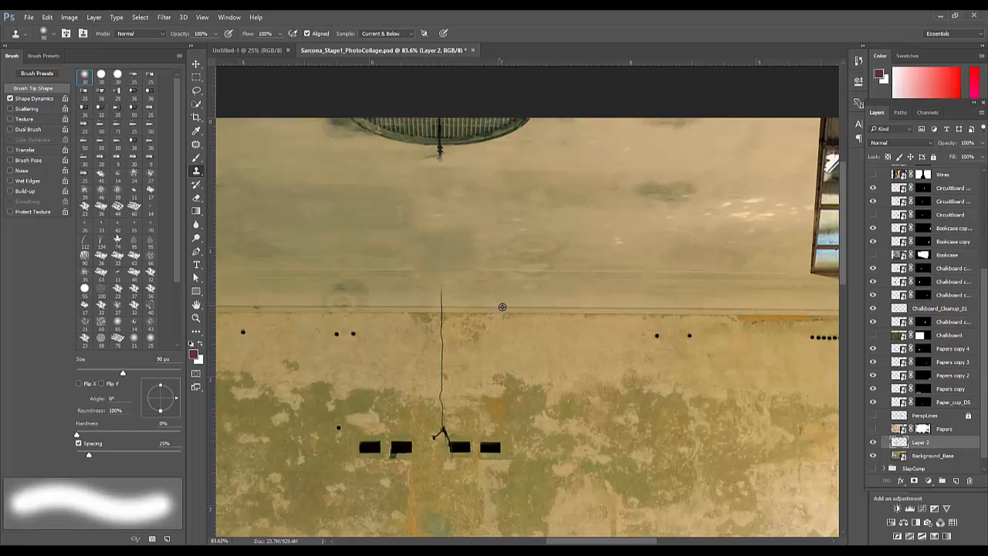
- Clone wall texture over the lower cable and its end near the four dark vents, resampling for the orange stain above them
mouse_move(446, 309)
mouse_down()
mouse_move(447, 338)
mouse_move(440, 291)
mouse_move(442, 419)
mouse_up()
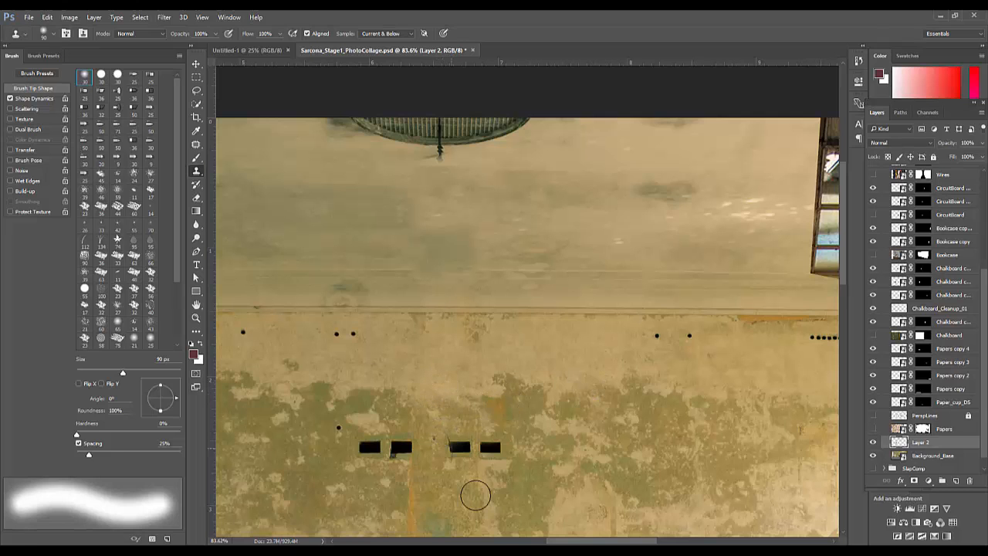
alt+click(475, 489)
click(439, 438)
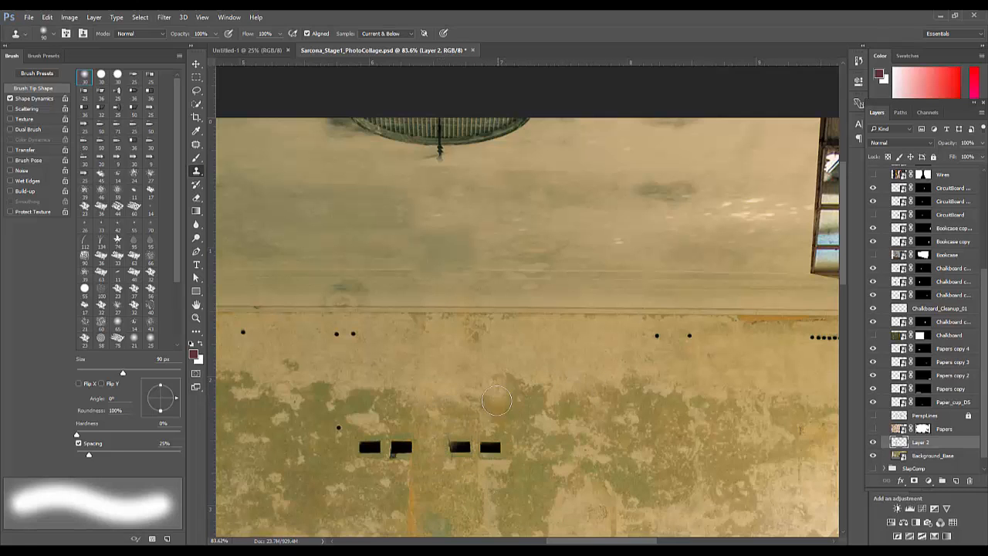
alt+click(497, 409)
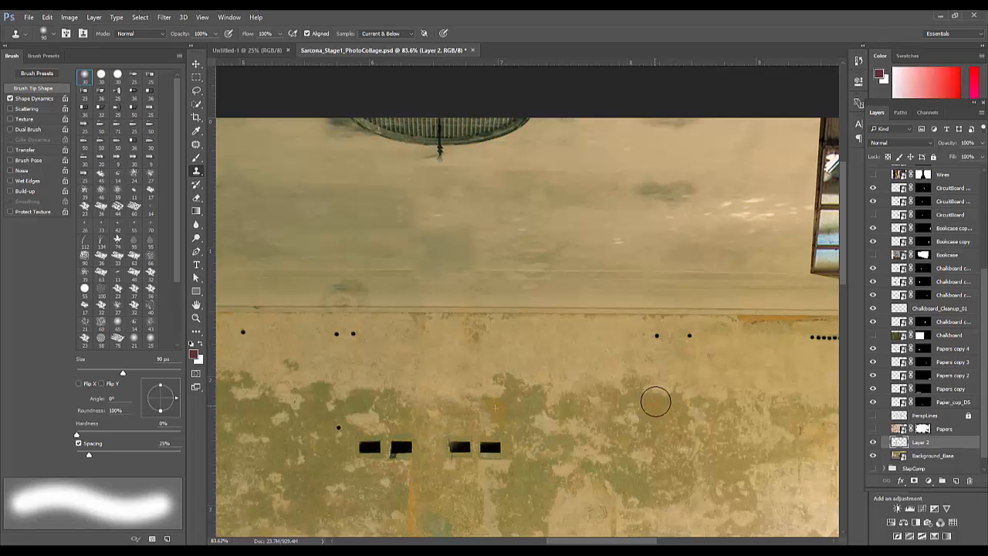
- Clone orange-stained wall texture onto the wall to the right of the four vents and above the leftmost vents
mouse_move(636, 404)
mouse_down()
mouse_move(673, 401)
mouse_move(650, 390)
mouse_move(630, 403)
mouse_move(664, 417)
mouse_move(649, 393)
mouse_up()
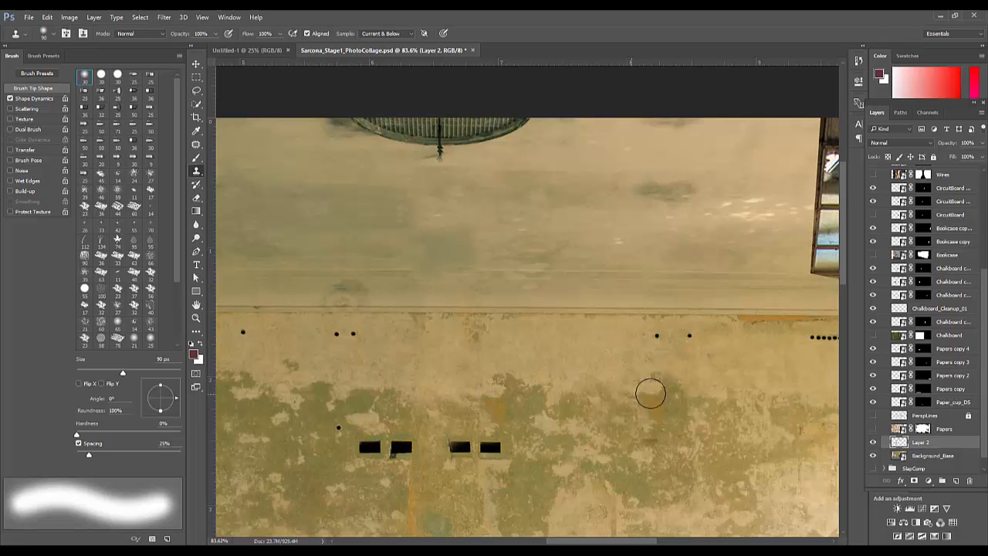
mouse_move(489, 388)
mouse_down()
mouse_move(624, 408)
mouse_move(654, 399)
mouse_up()
alt+click(656, 400)
mouse_move(383, 390)
mouse_down()
mouse_move(333, 397)
mouse_move(367, 401)
mouse_up()
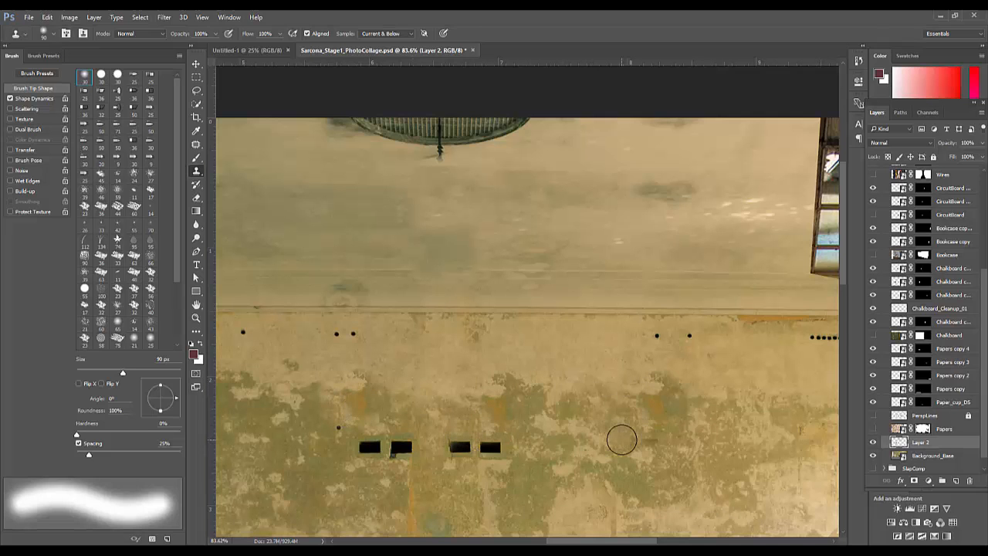
mouse_move(662, 449)
mouse_down()
mouse_move(652, 447)
mouse_move(620, 297)
mouse_move(765, 288)
mouse_up()
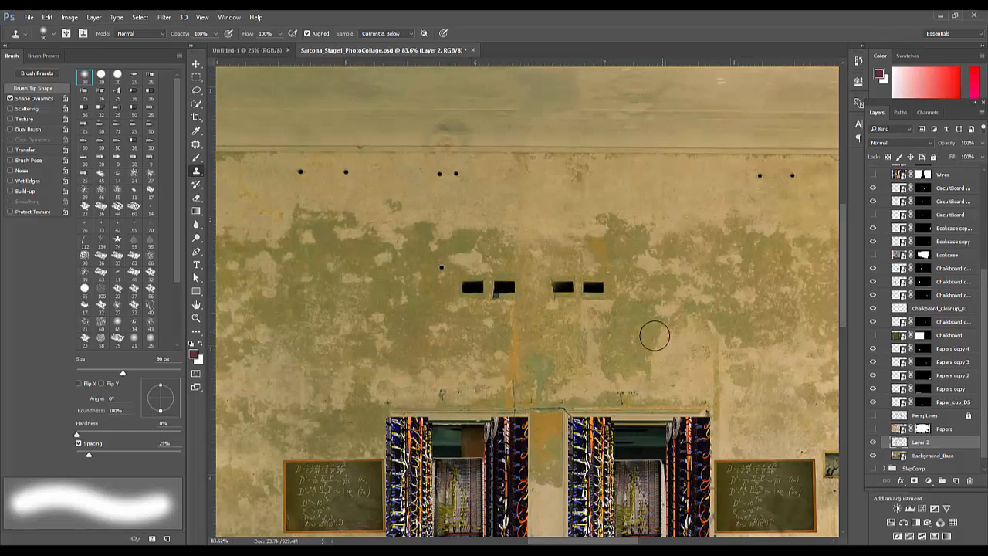
key(ctrl+0)
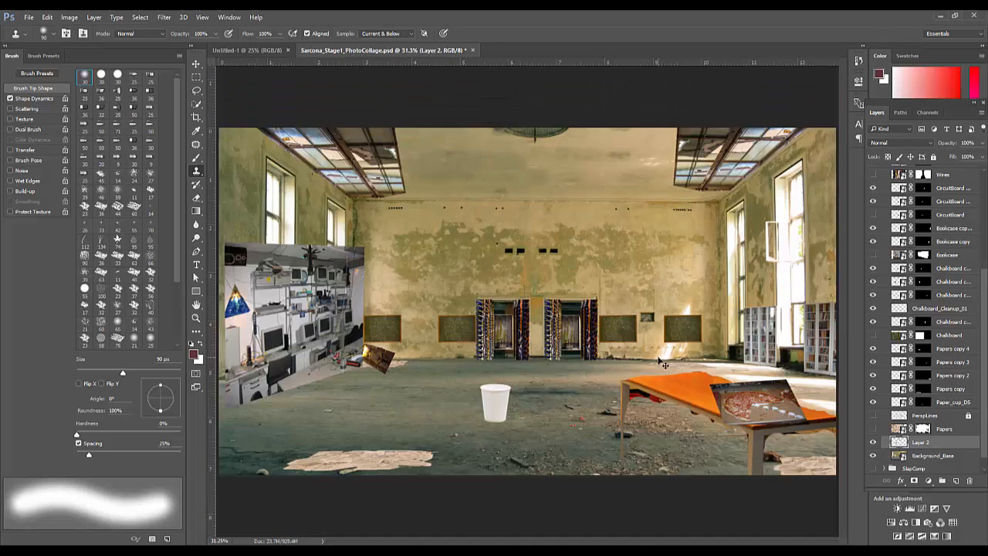
- Reduce the Clone Stamp brush to 35 px and clone ceiling texture over the cable stub below the round lamp
drag(543, 142, 592, 146)
drag(592, 146, 554, 290)
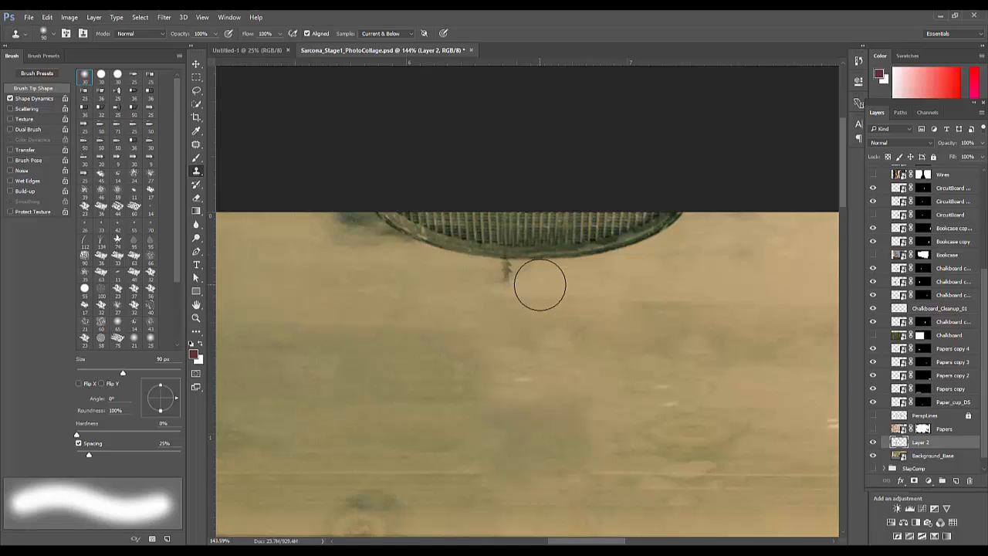
key(bracketleft)
key(bracketleft)
key(bracketleft)
key(bracketleft)
key(bracketleft)
key(bracketleft)
key(bracketleft)
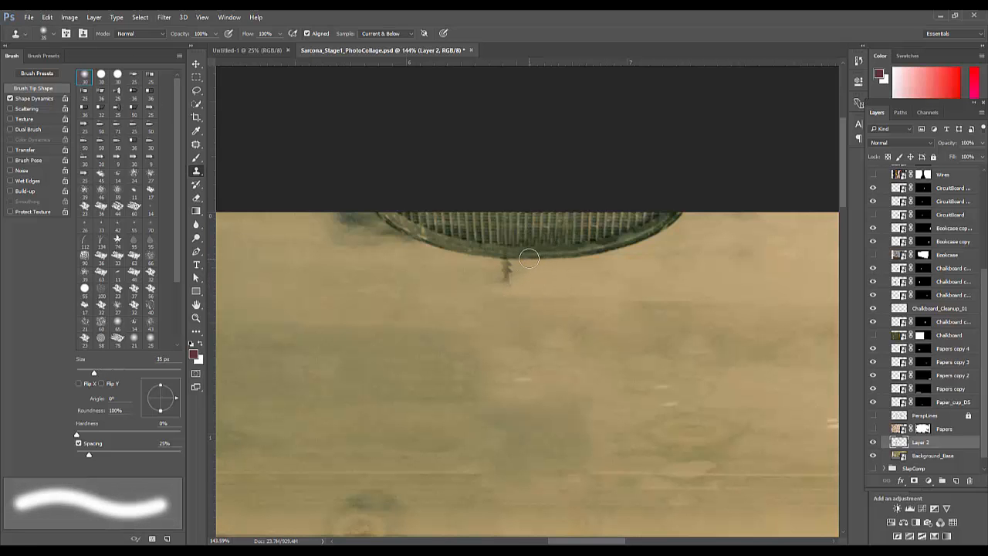
click(504, 260)
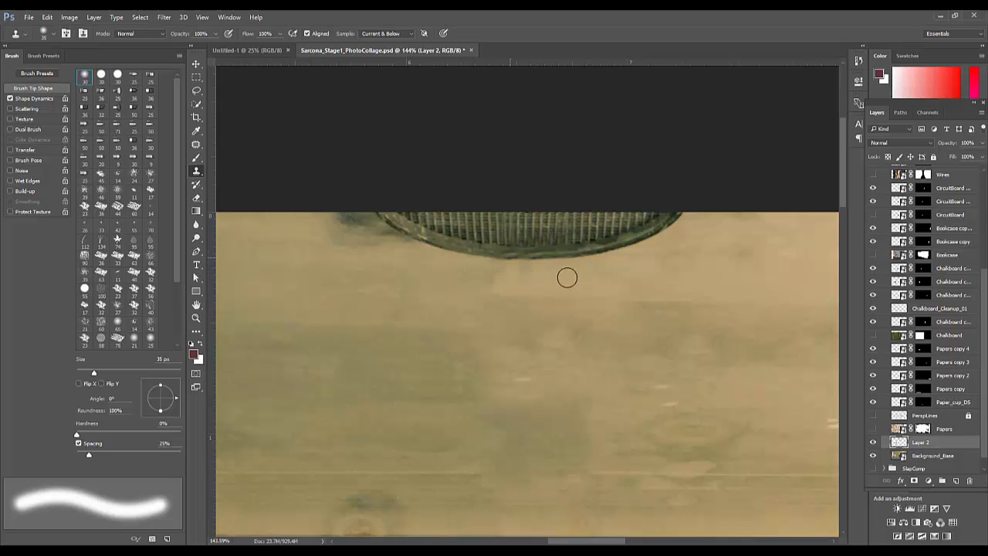
key(ctrl+0)
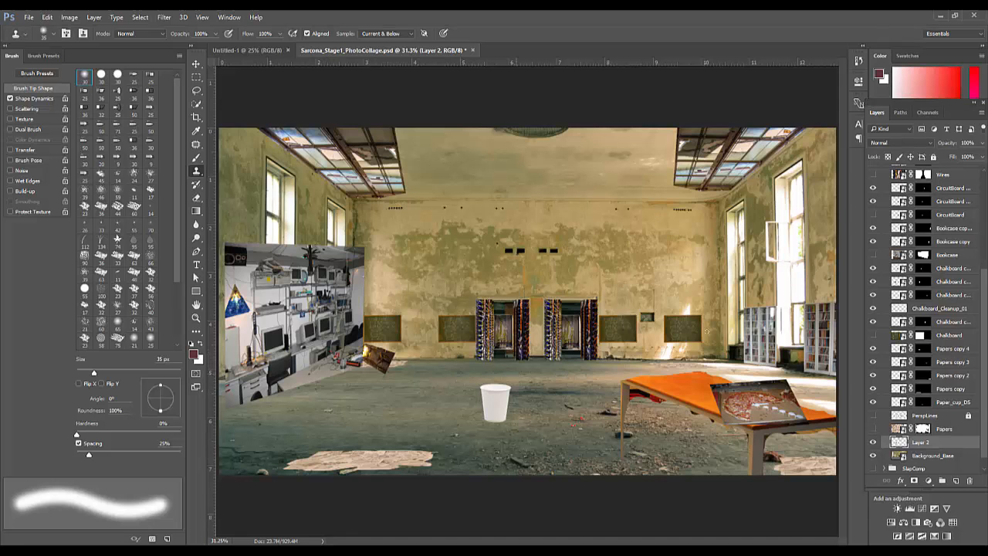
- Review the layer stack of the Stage1 group from the chalkboard copies to its top and down to the Background layer
click(908, 321)
scroll(902, 286, up, 1)
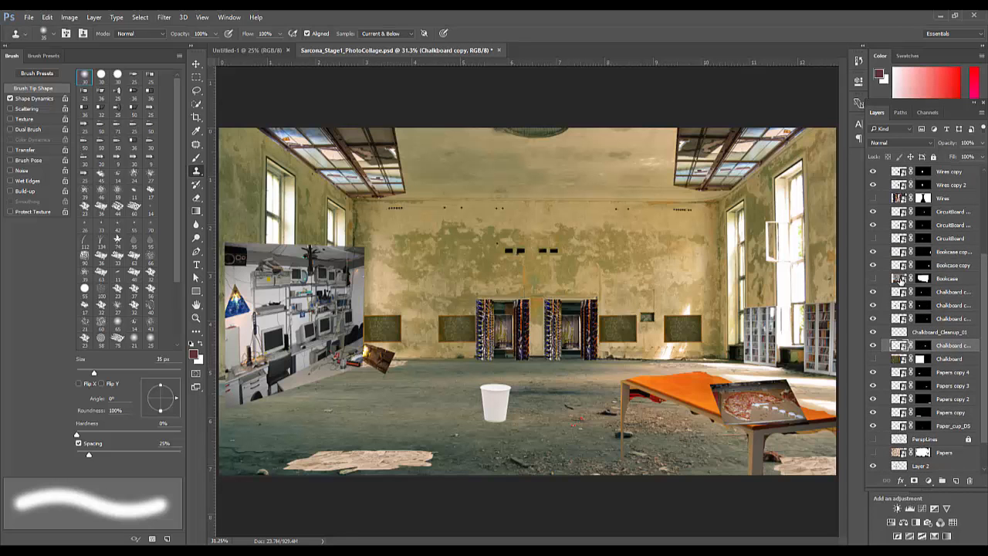
scroll(901, 281, up, 5)
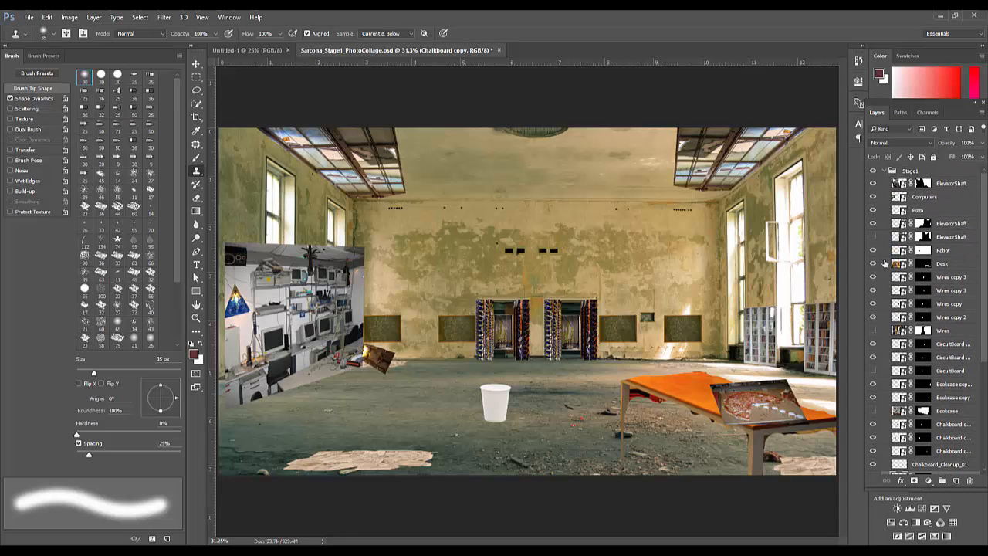
scroll(895, 415, down, 6)
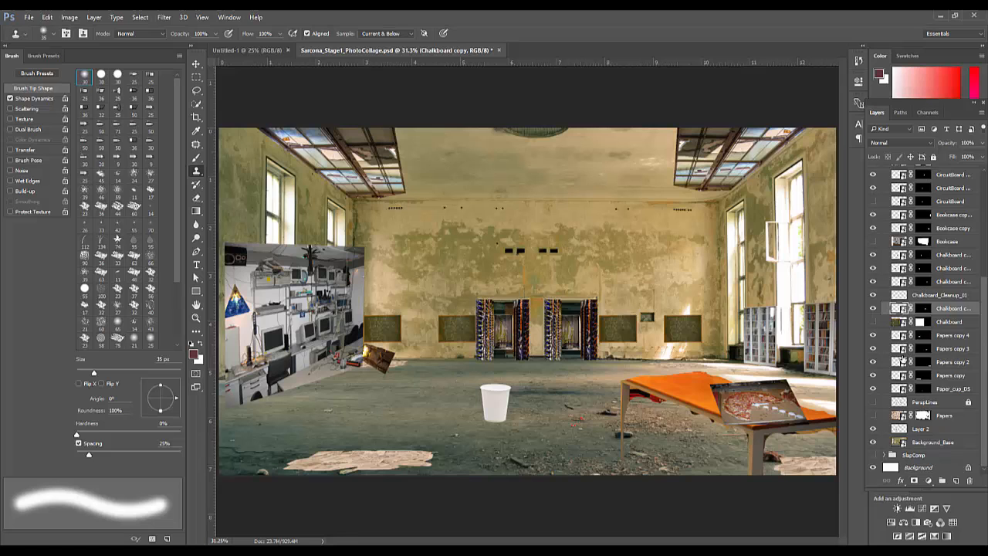
- Compare the Papers copy 2 layer hidden and shown, check its layer mask, and briefly show the original Papers layer
click(904, 361)
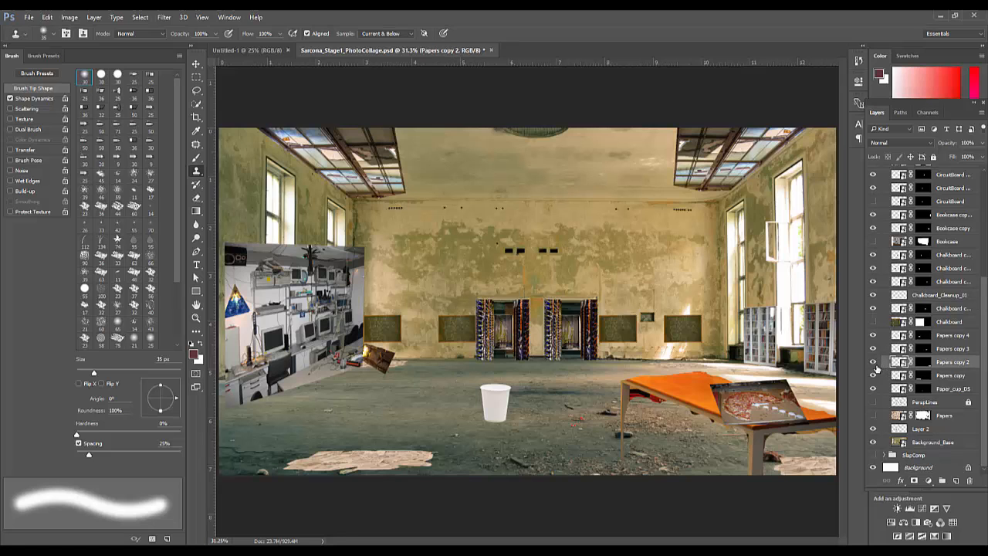
click(874, 363)
click(874, 363)
click(874, 363)
click(874, 363)
shift+click(925, 365)
shift+click(924, 363)
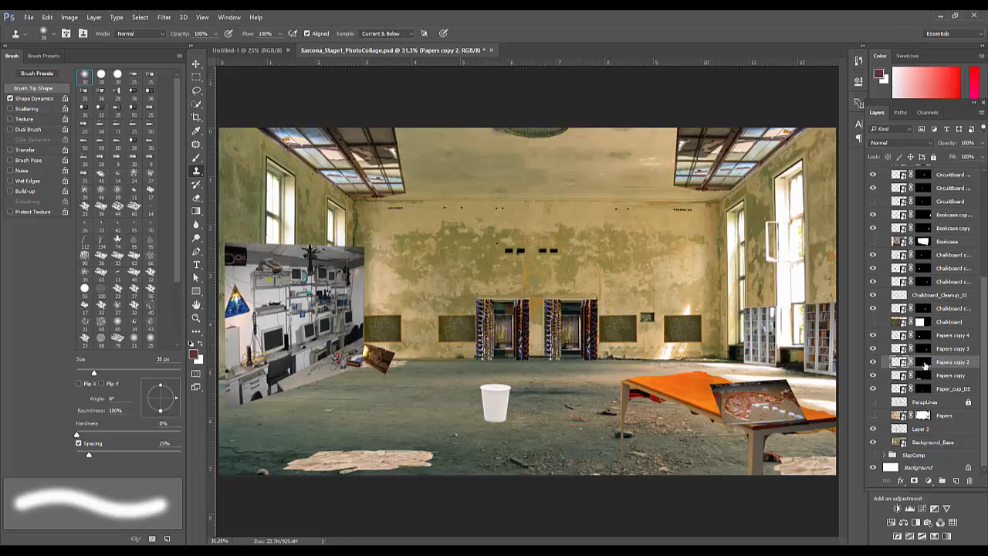
click(874, 416)
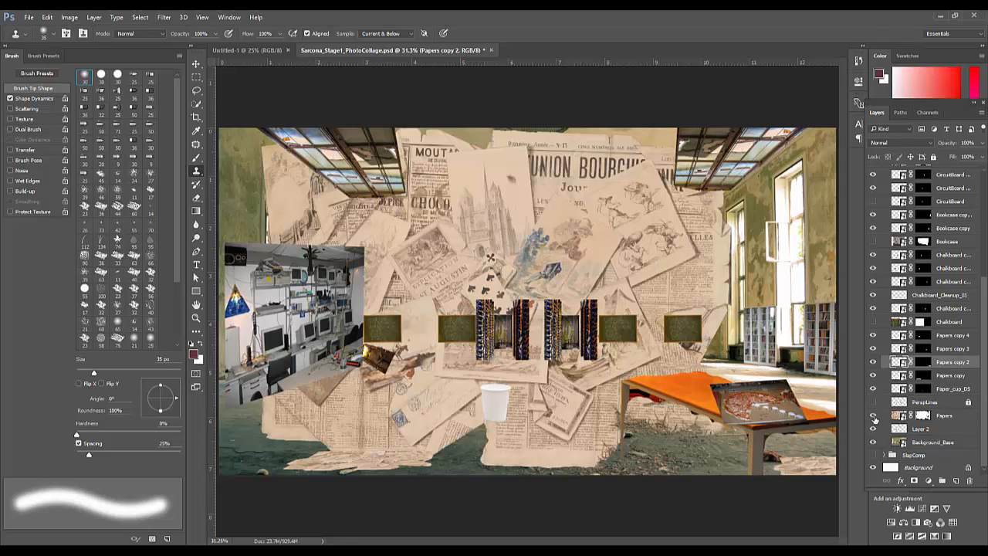
click(874, 416)
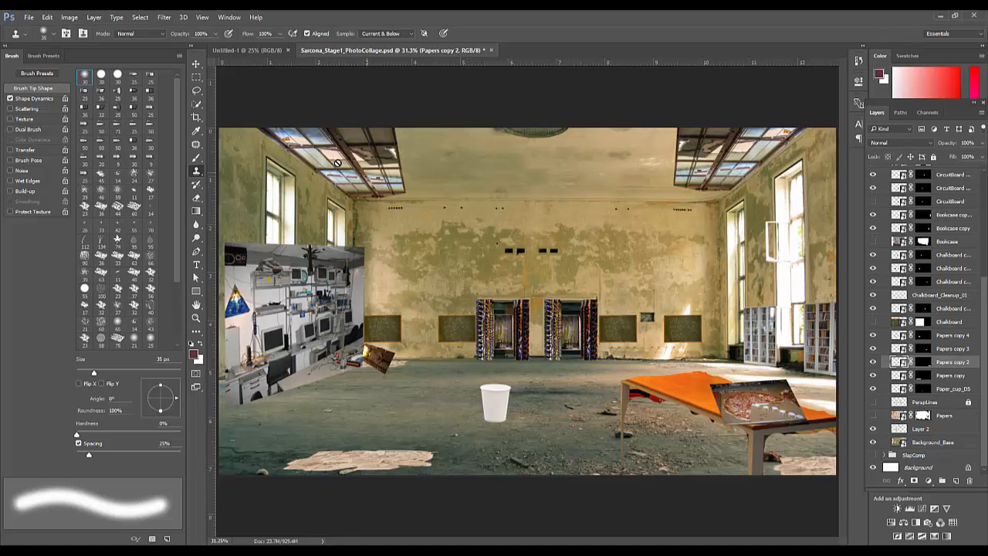
- Save the collage, check its PSD file in the PhotoCollage project's Stage 1 folder in File Explorer, and return to Photoshop
key(ctrl+s)
key(alt+Tab)
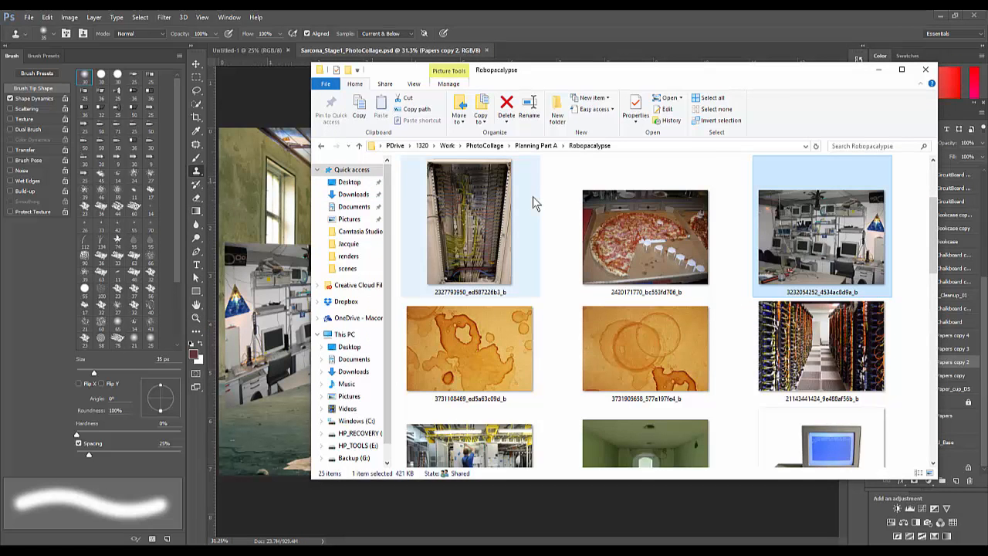
key(alt+Up)
click(495, 146)
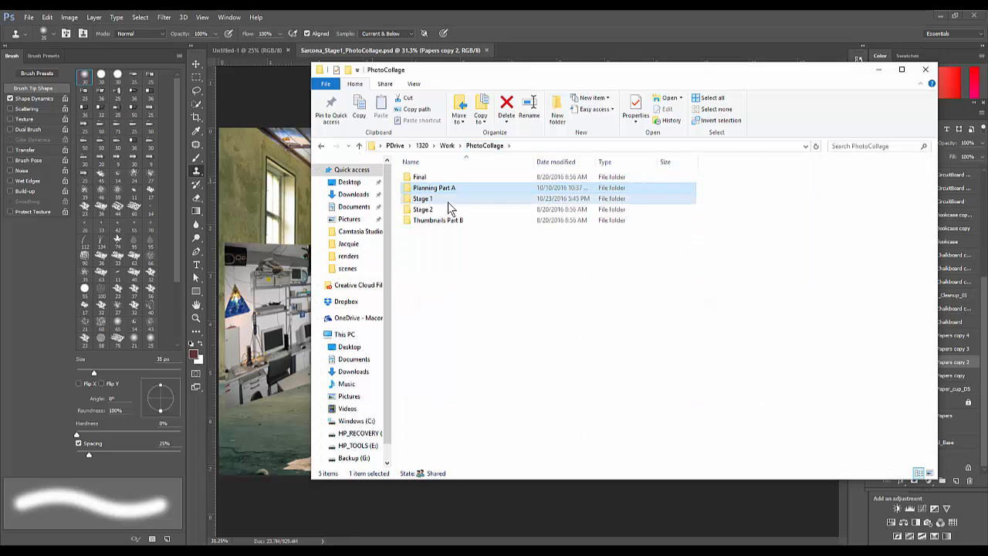
double_click(451, 201)
click(435, 193)
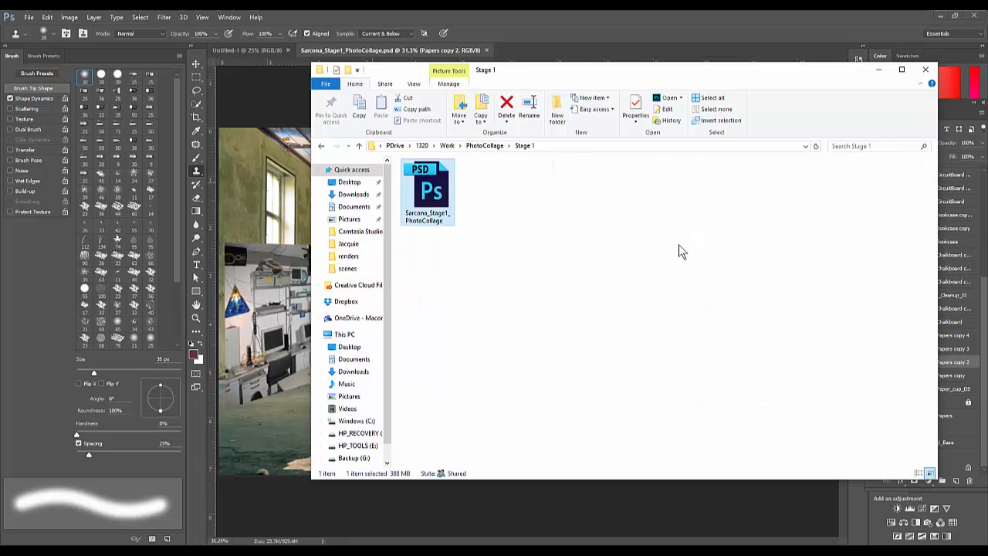
click(671, 26)
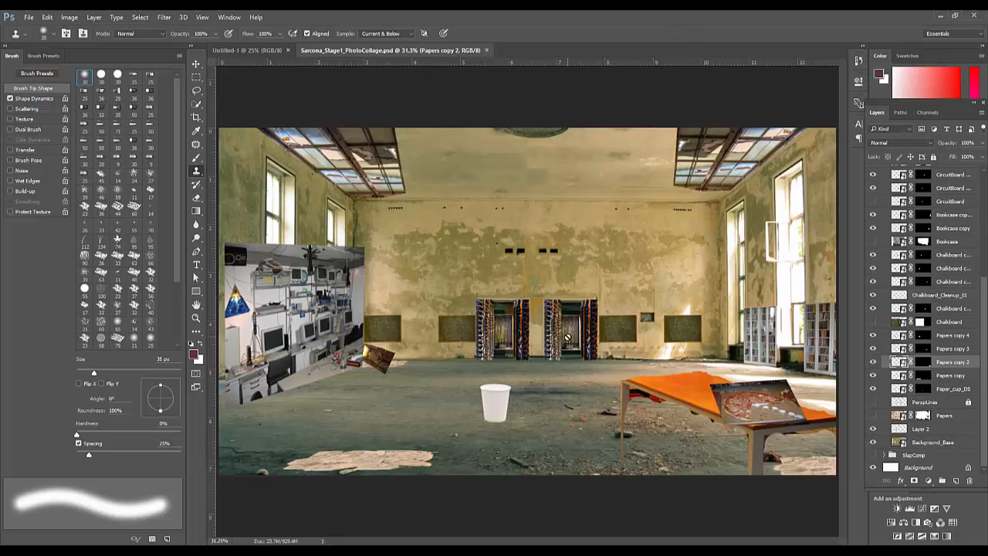